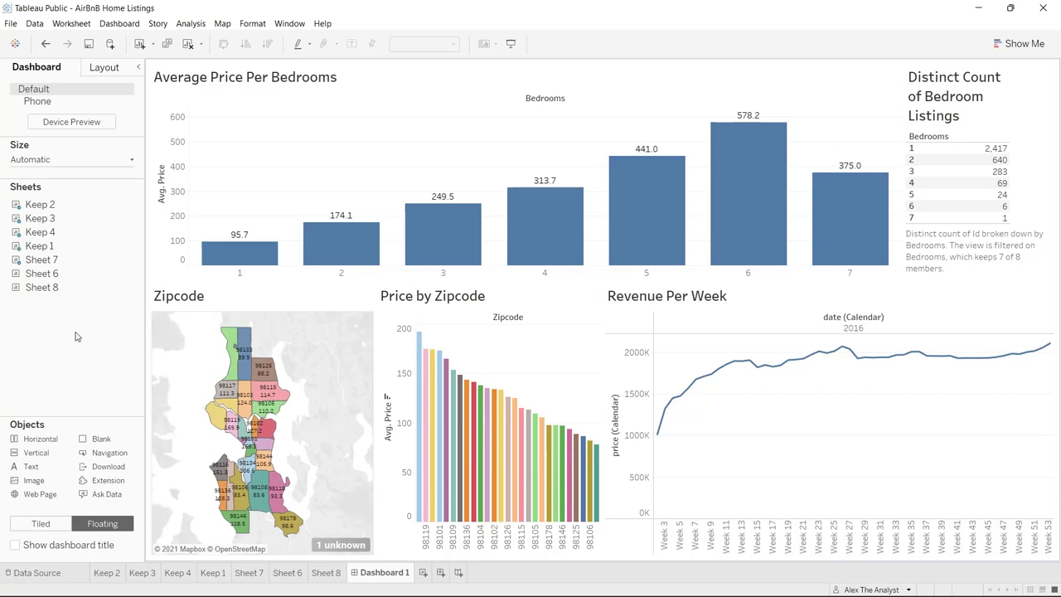
Step: Switch from the finished Airbnb dashboard to the Kaggle Seattle Airbnb Open Data page
key("alt+Tab")
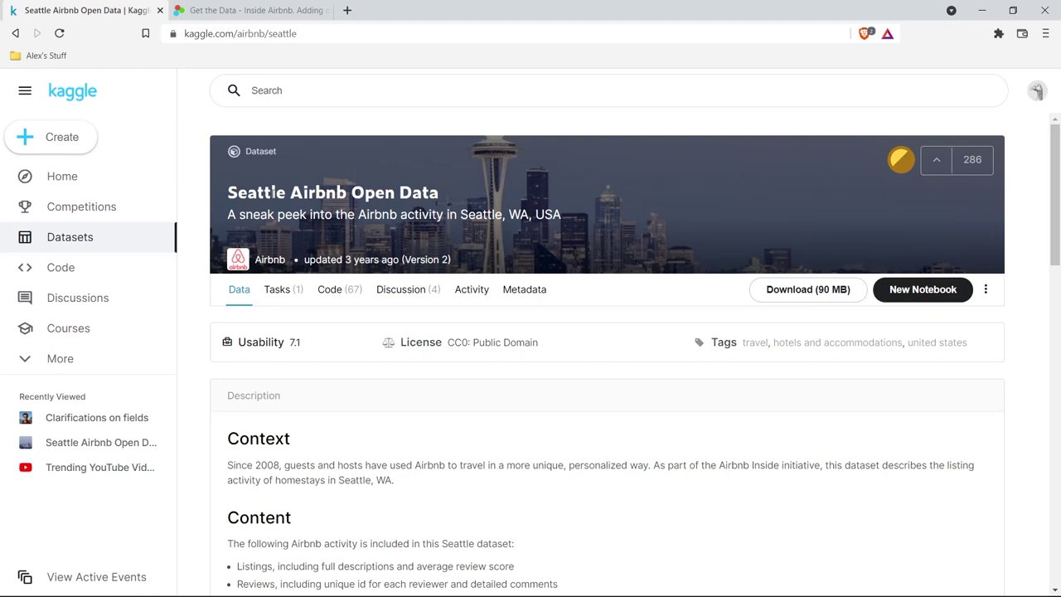
Step: Scroll down to the Data Explorer and browse the columns of the listings.csv preview
scroll(193, 269, "down", 5)
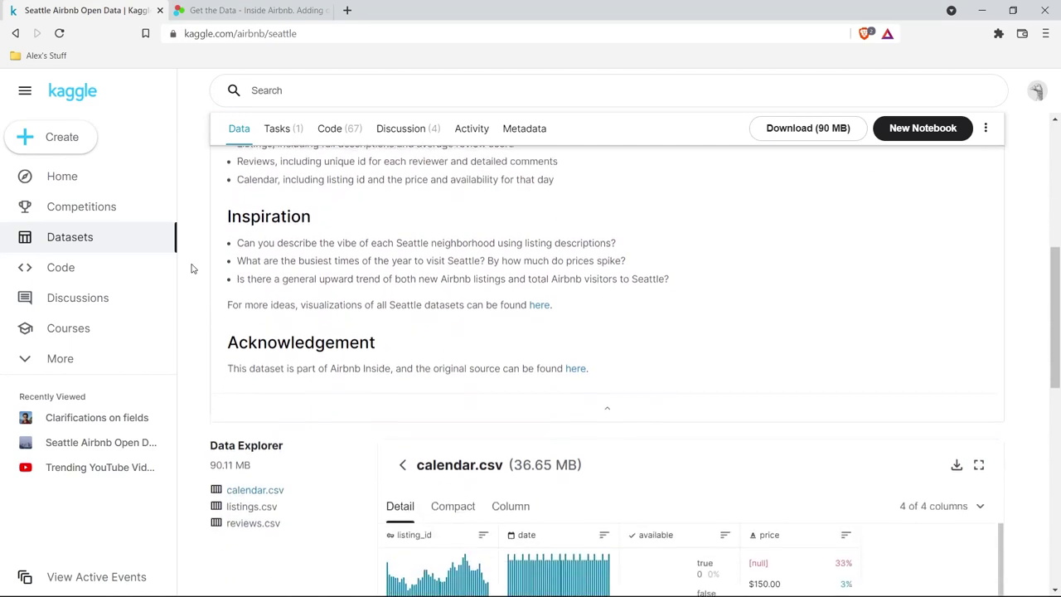
scroll(193, 265, "down", 3)
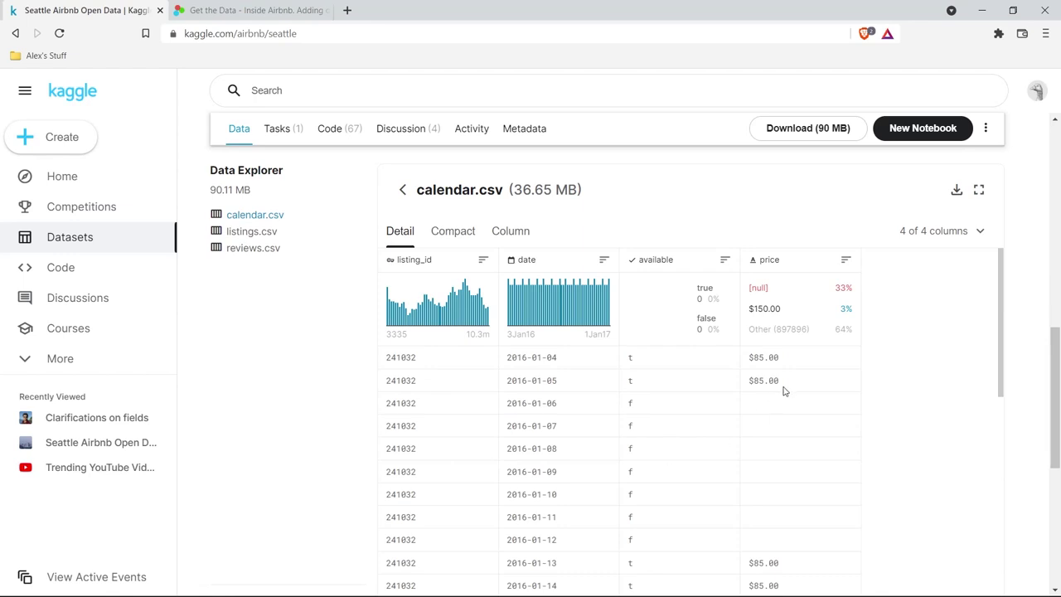
left_click(247, 232)
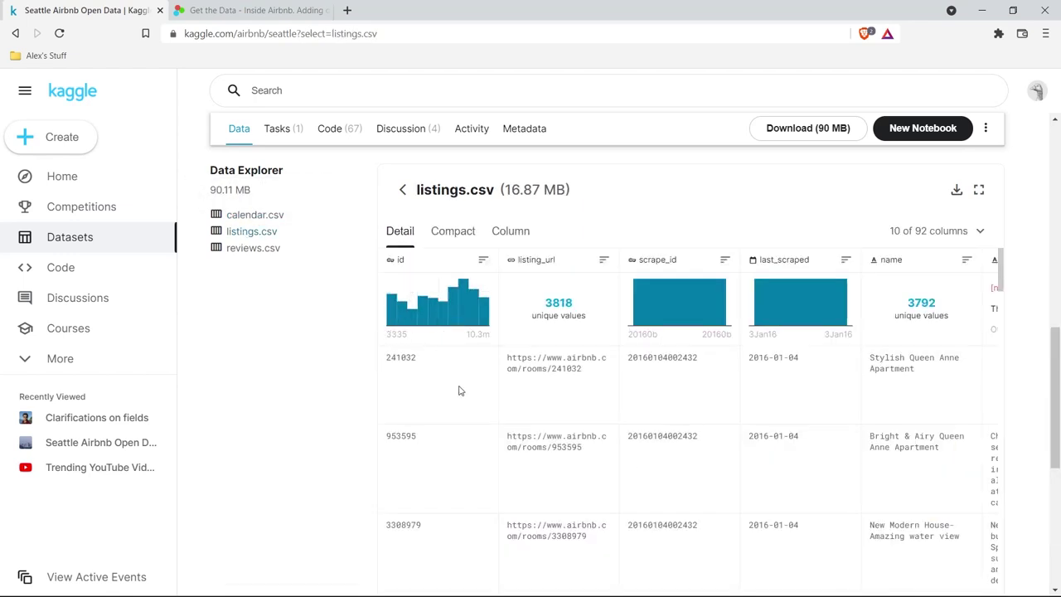
scroll(460, 390, "right", 2)
scroll(460, 391, "right", 2)
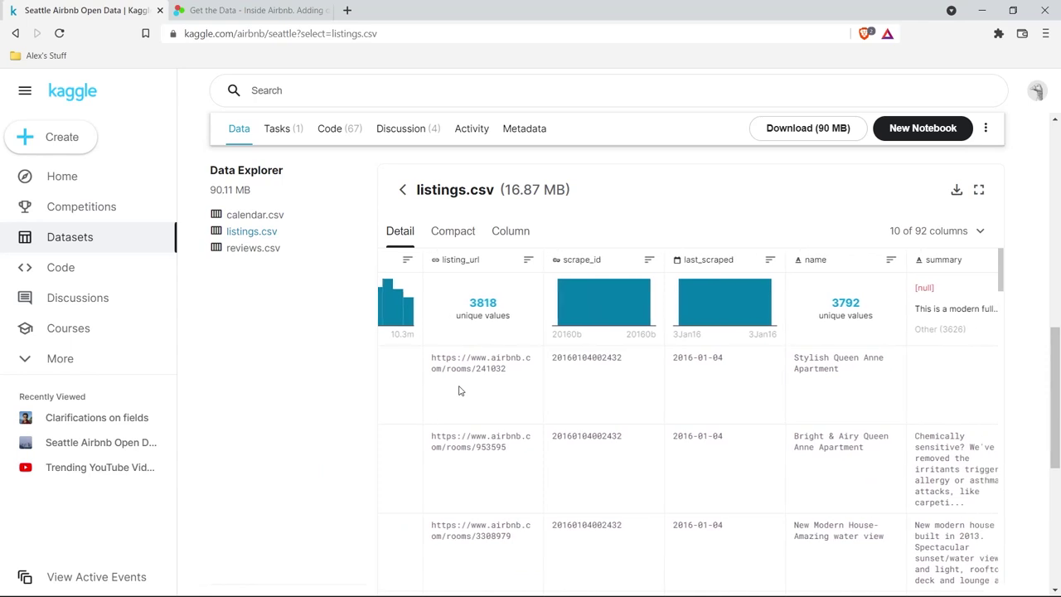
scroll(460, 390, "right", 2)
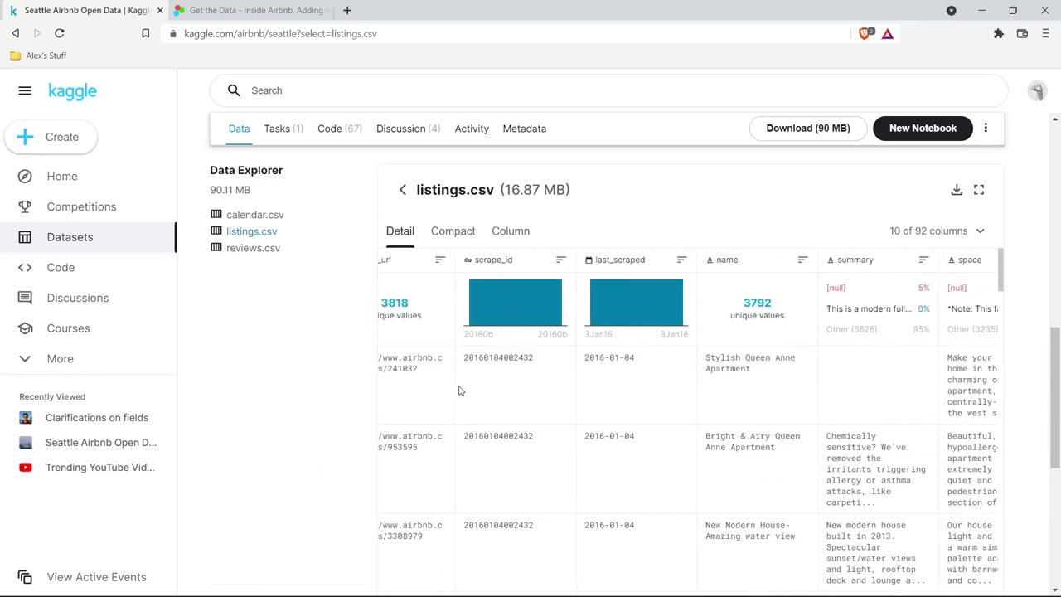
Step: Preview reviews.csv, then return to the listings.csv preview
left_click(262, 249)
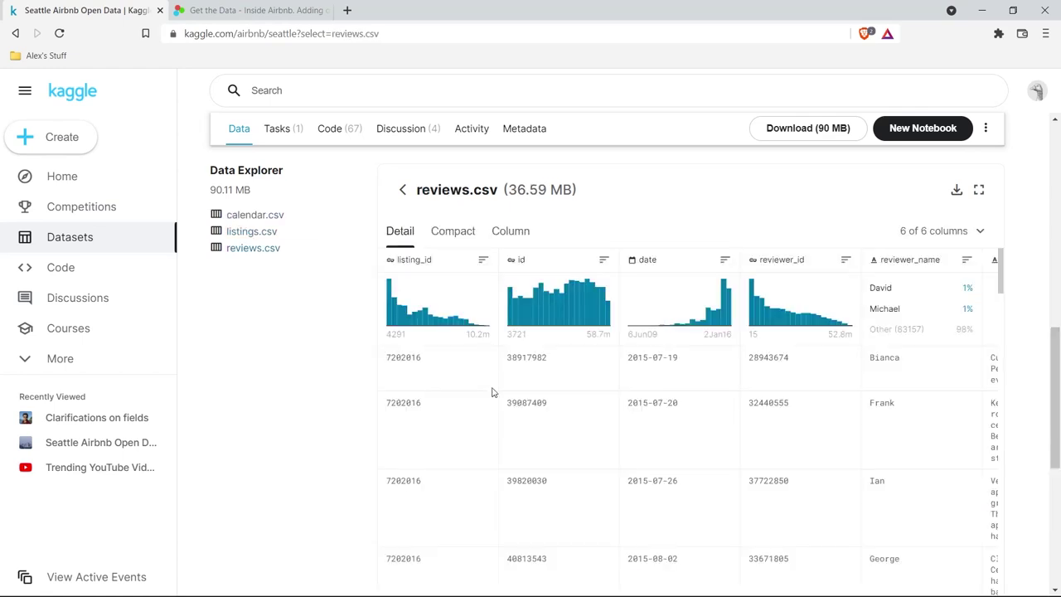
scroll(644, 396, "right", 3)
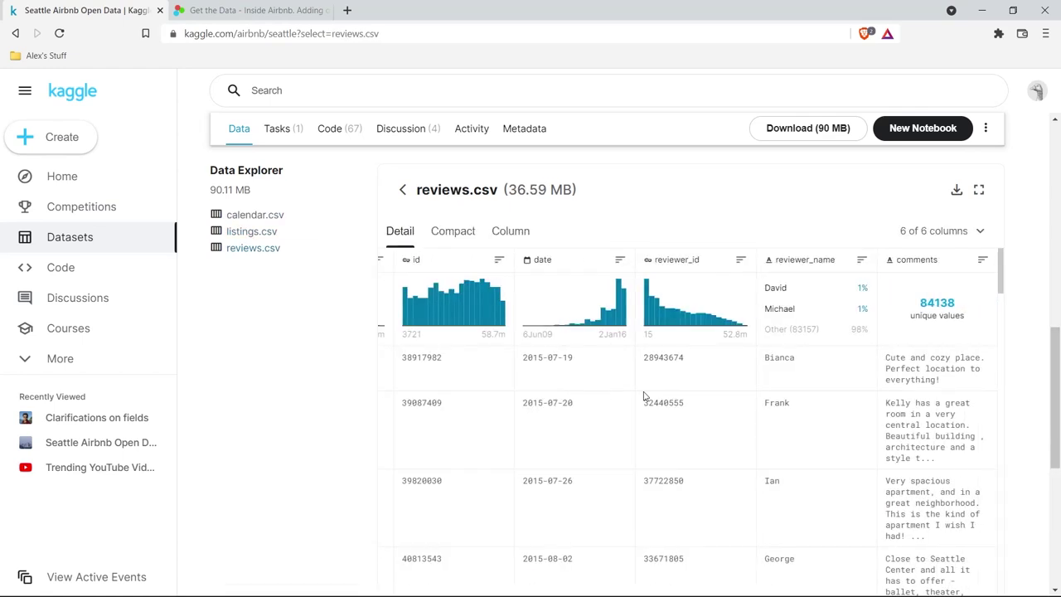
scroll(644, 397, "left", 3)
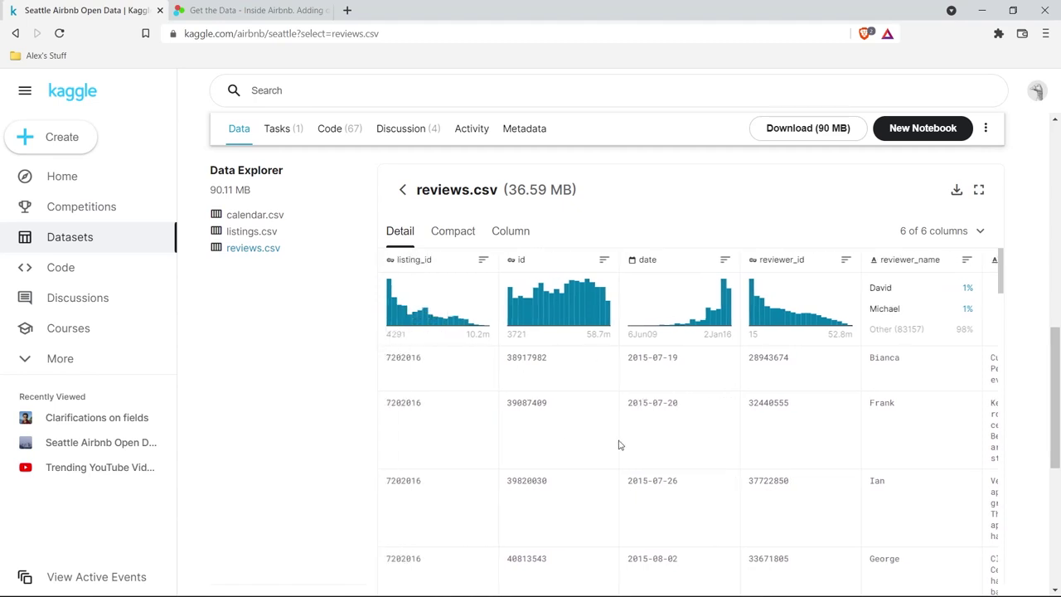
left_click(257, 233)
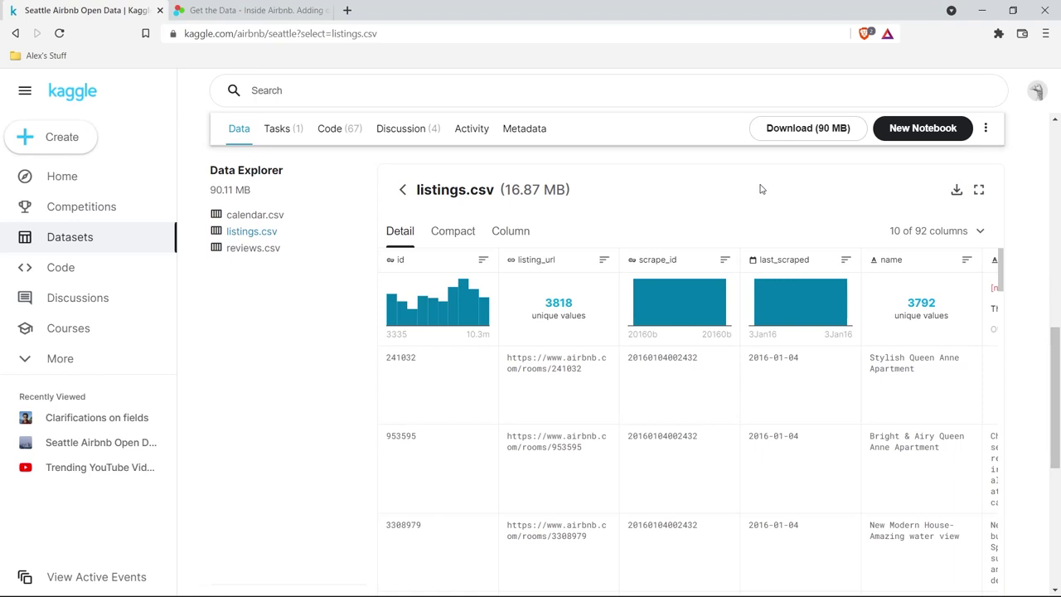
scroll(328, 285, "up", 10)
scroll(328, 285, "down", 9)
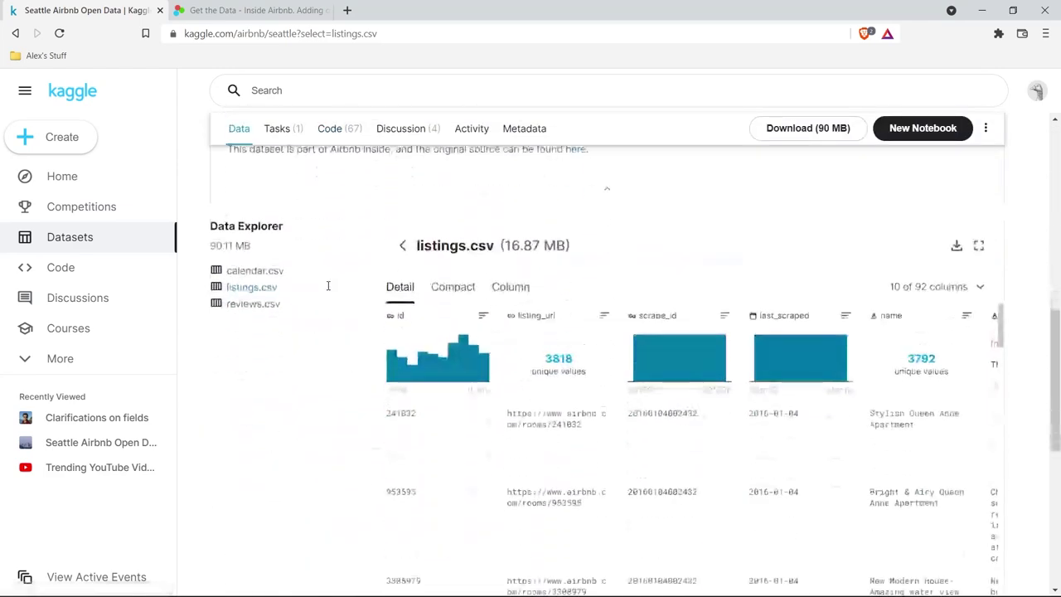
left_click(257, 10)
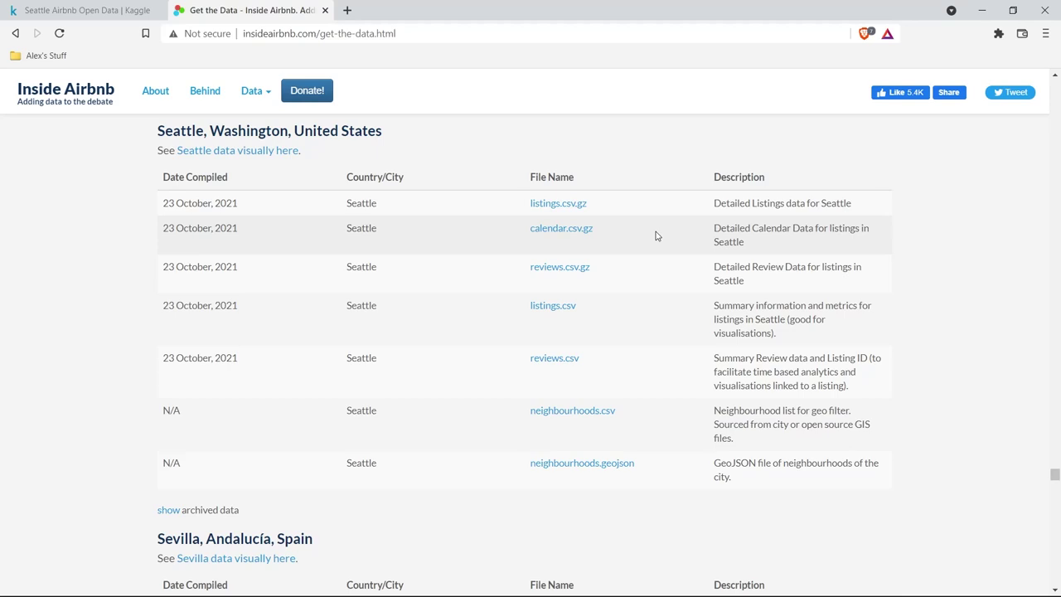
left_click(87, 10)
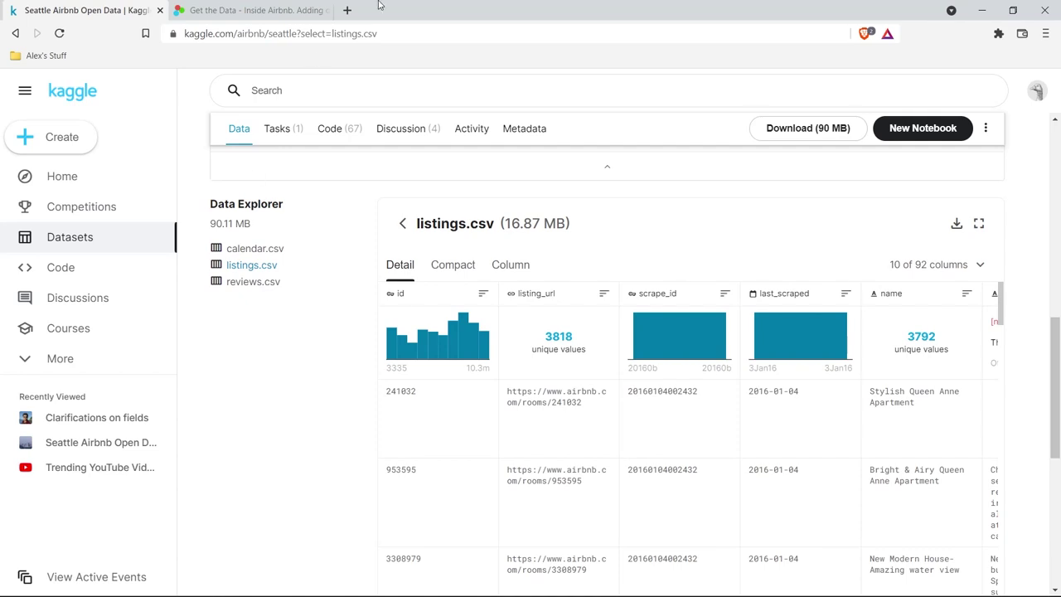
left_click(269, 10)
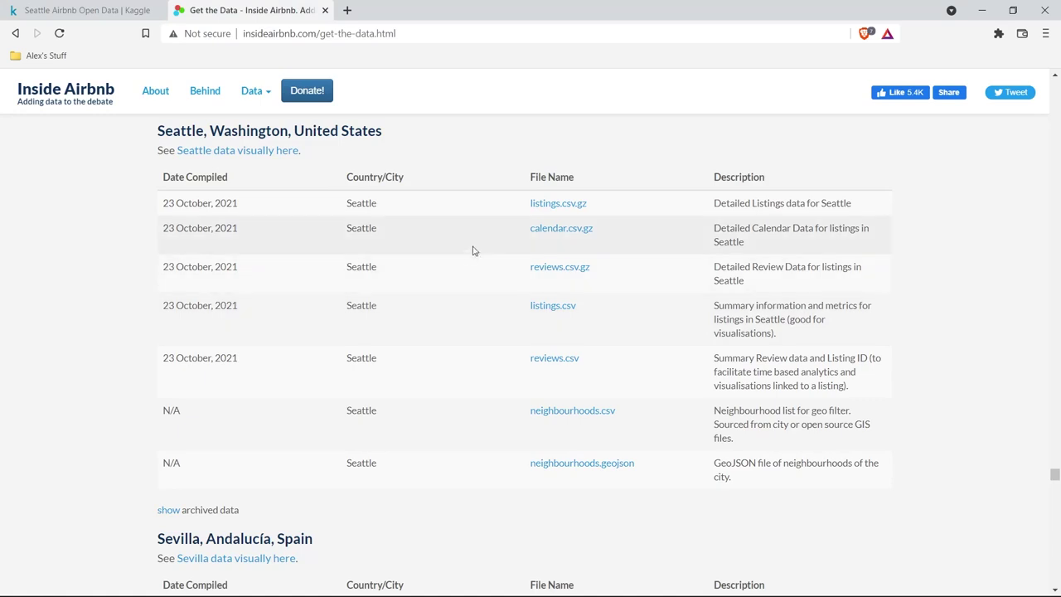
left_click(80, 9)
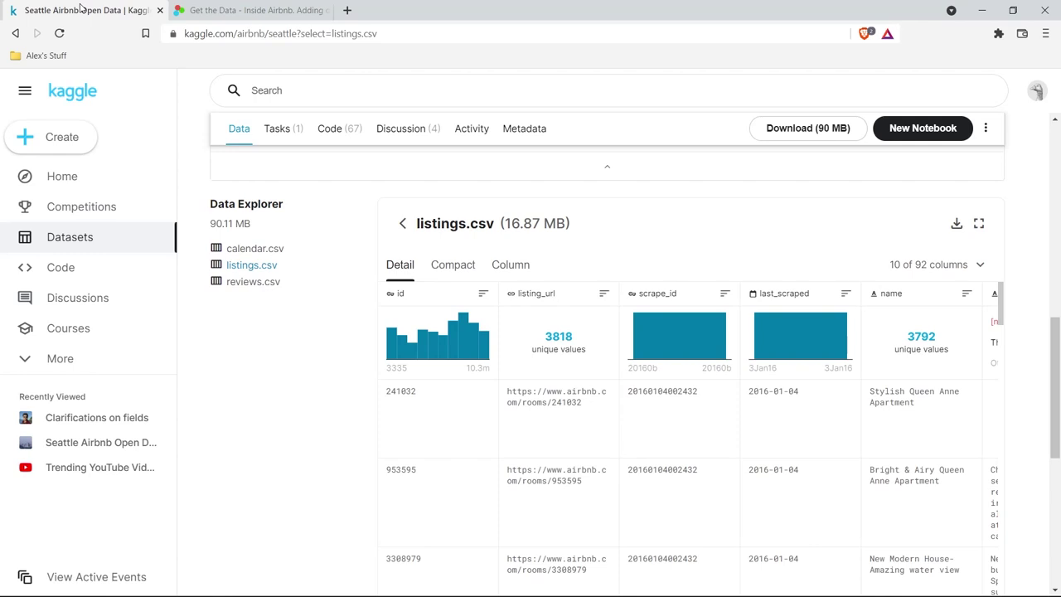
Step: In the Excel workbook, make Listings the first sheet
key("alt+Tab")
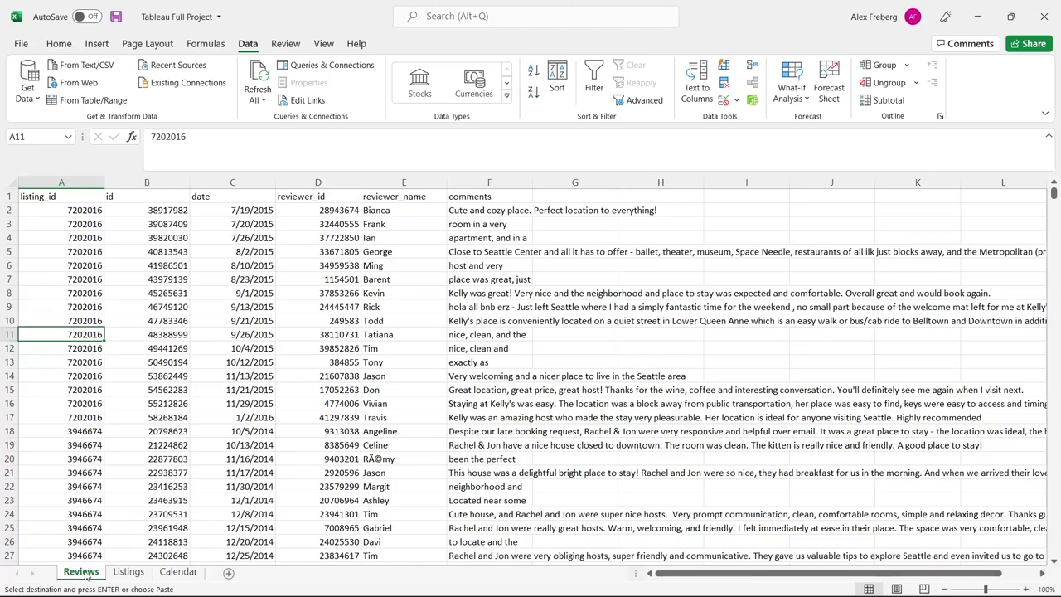
left_click(124, 577)
left_click_drag(122, 580, 79, 575)
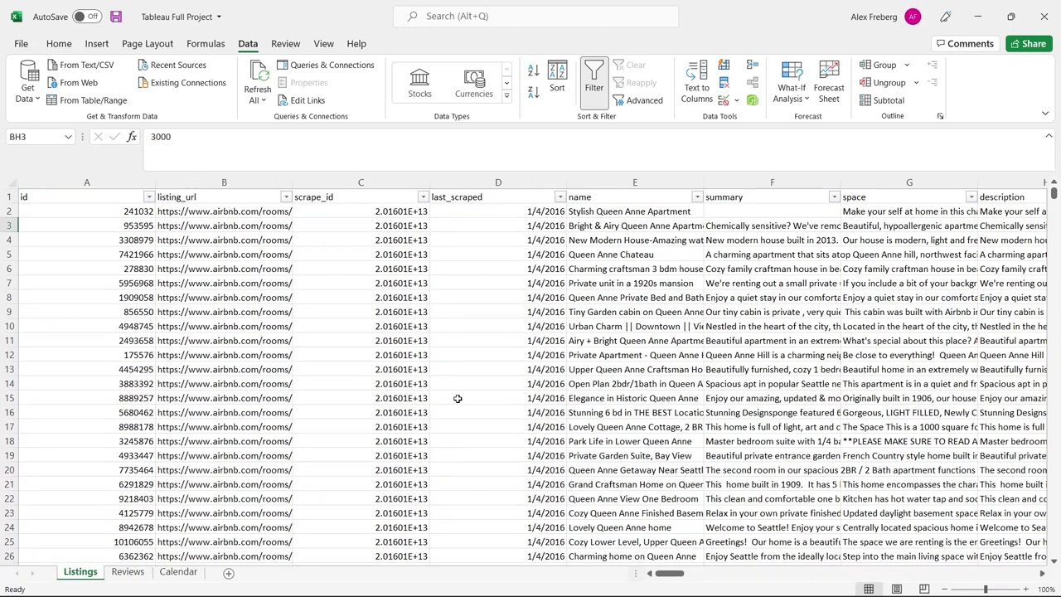
Step: Scroll across the Listings sheet and compare the bedrooms and beds values for row 4
left_click_drag(672, 578, 747, 560)
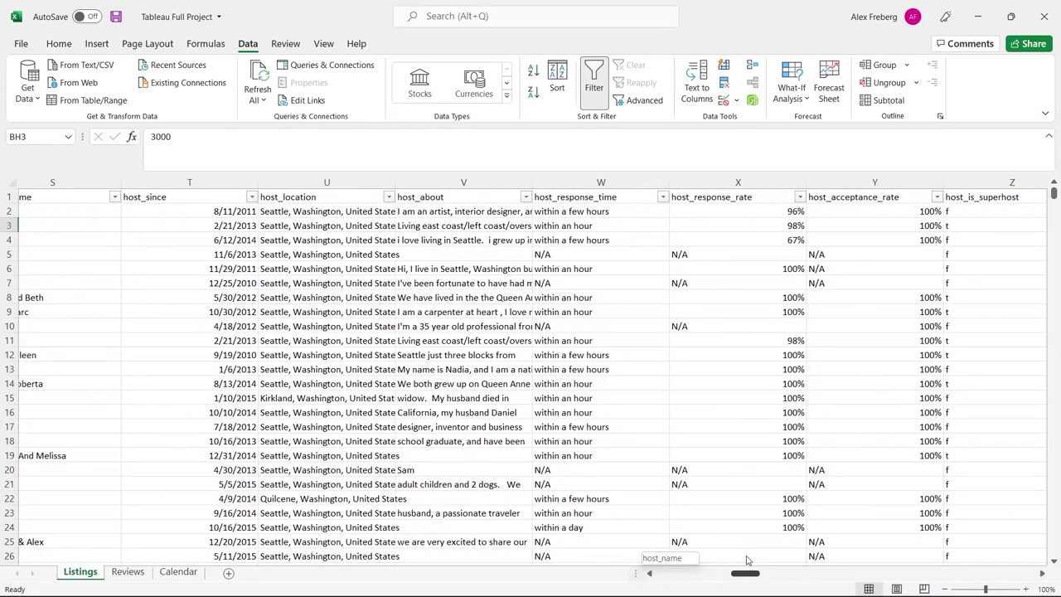
left_click_drag(746, 561, 748, 561)
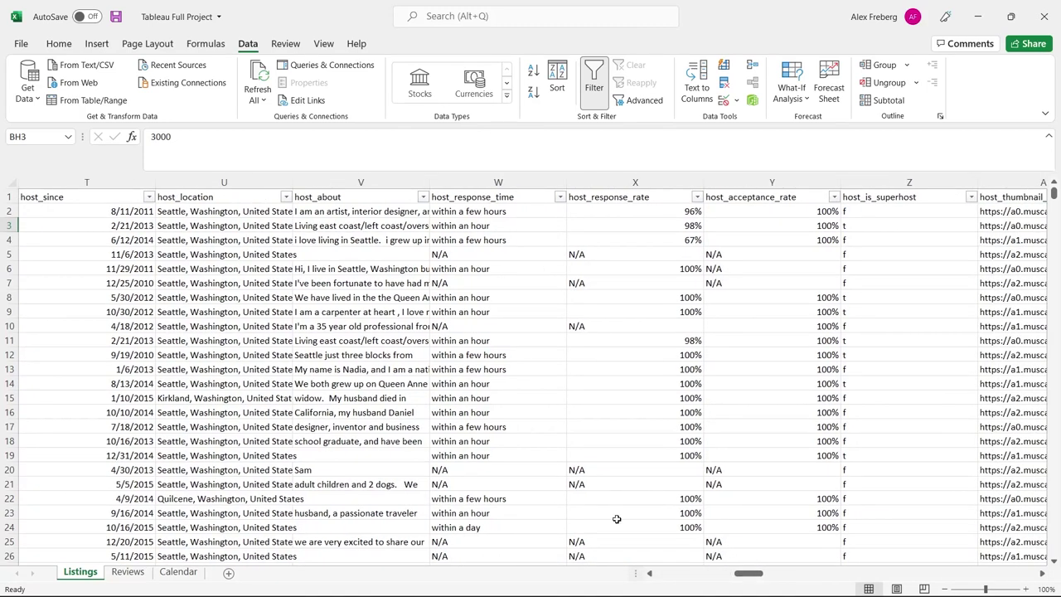
left_click_drag(748, 575, 818, 572)
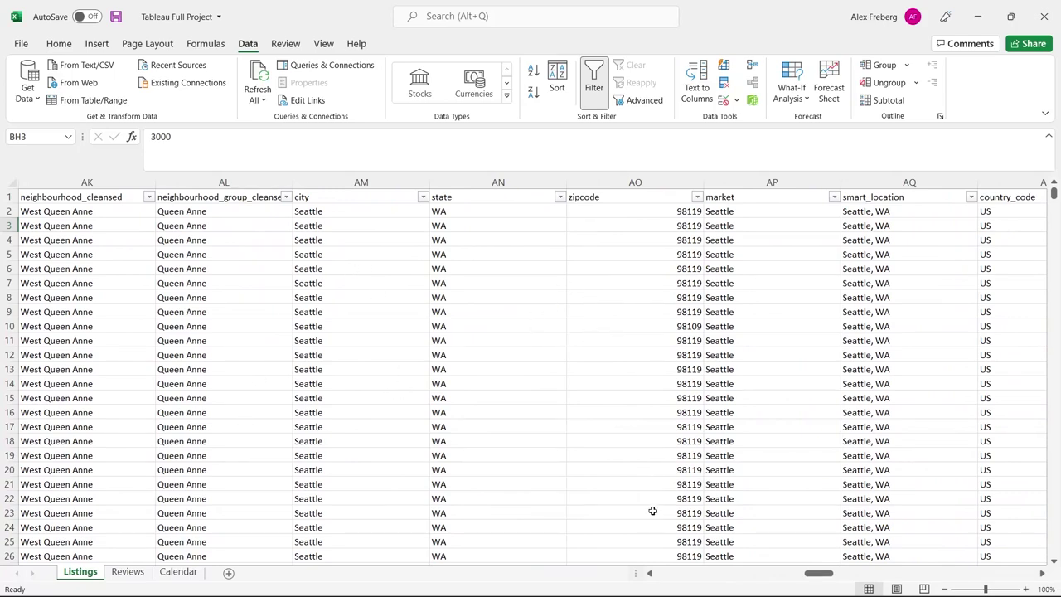
left_click_drag(822, 578, 856, 576)
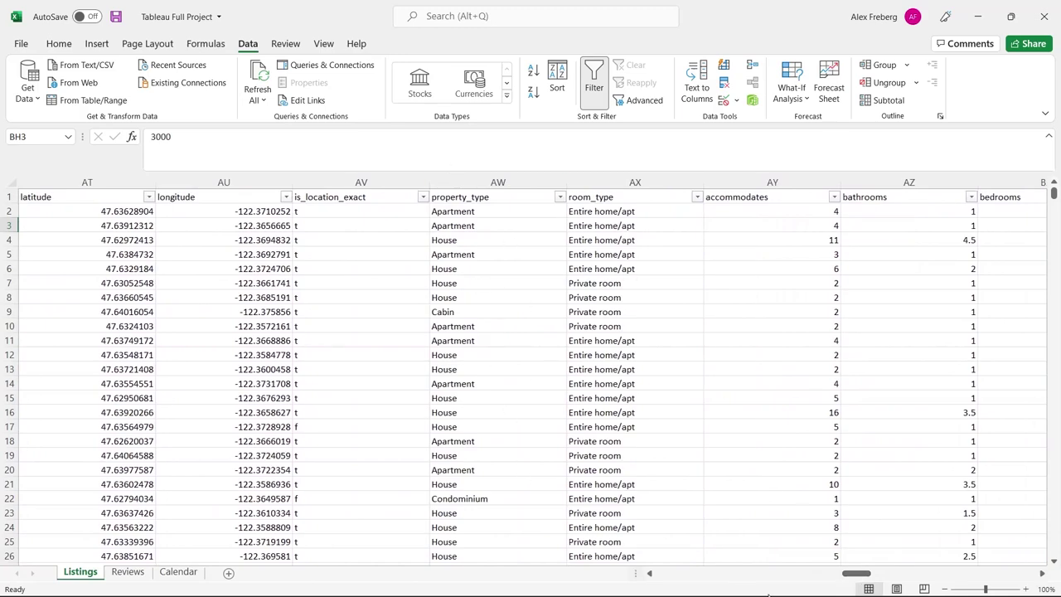
left_click_drag(846, 572, 872, 575)
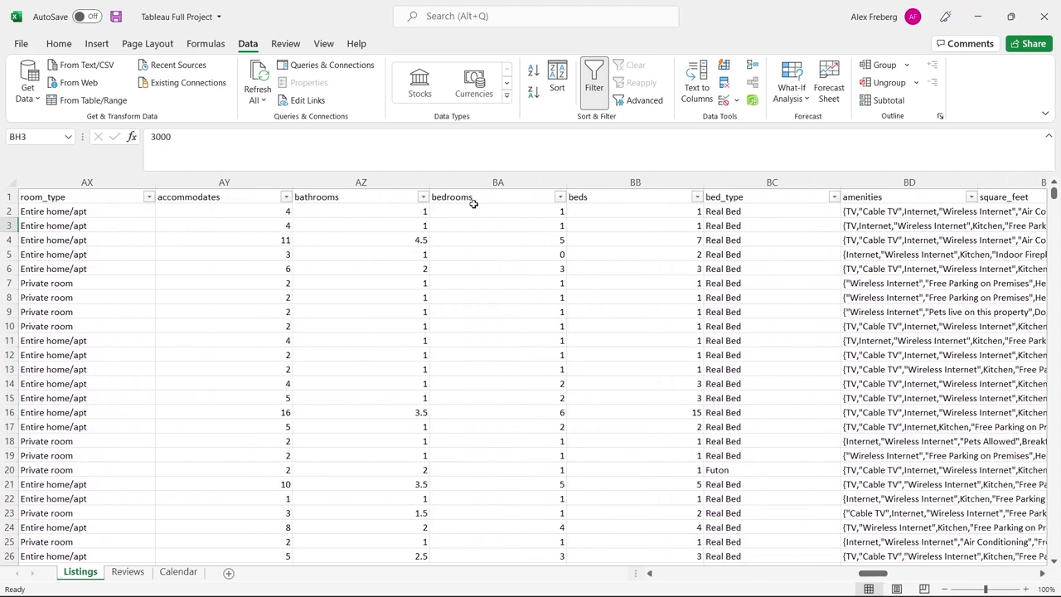
left_click(505, 239)
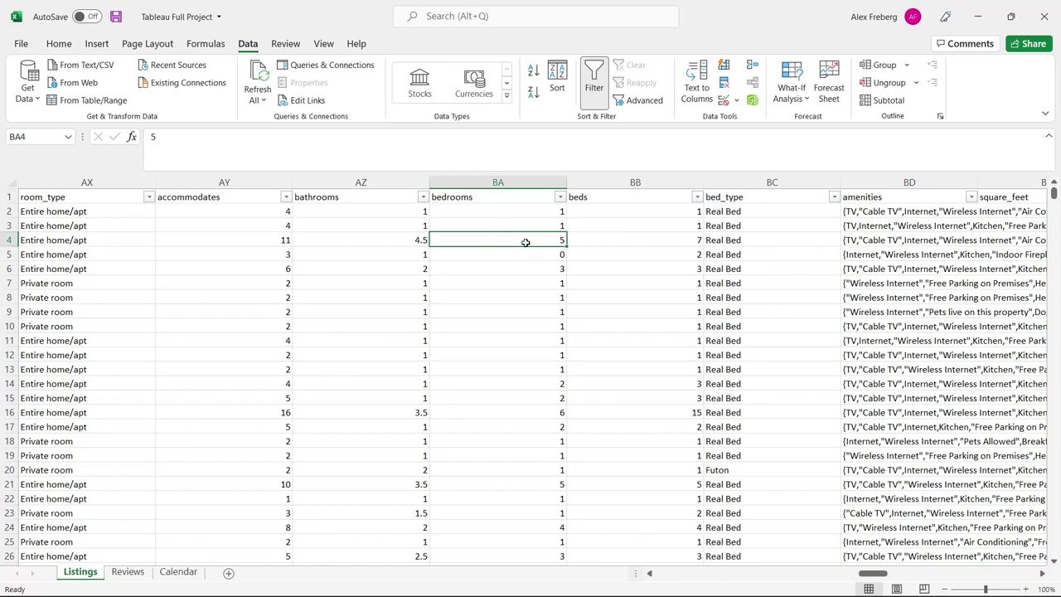
left_click(636, 243)
left_click(613, 196)
left_click(611, 237)
left_click(542, 239)
left_click(587, 238)
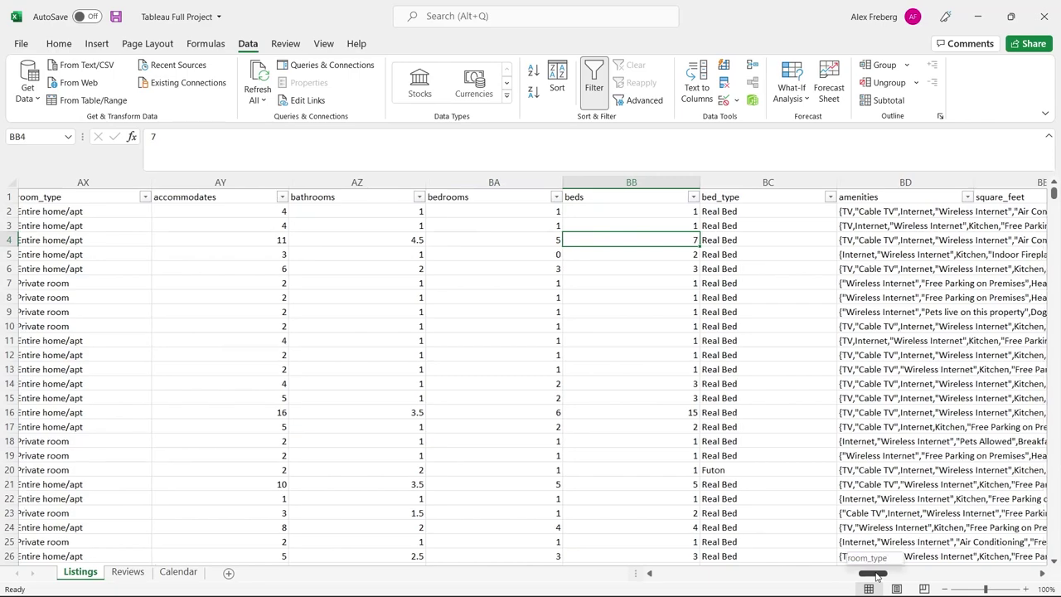
Step: Inspect the price, weekly_price (1000), monthly_price, security_deposit and cleaning_fee values of the listings
left_click_drag(876, 577, 902, 577)
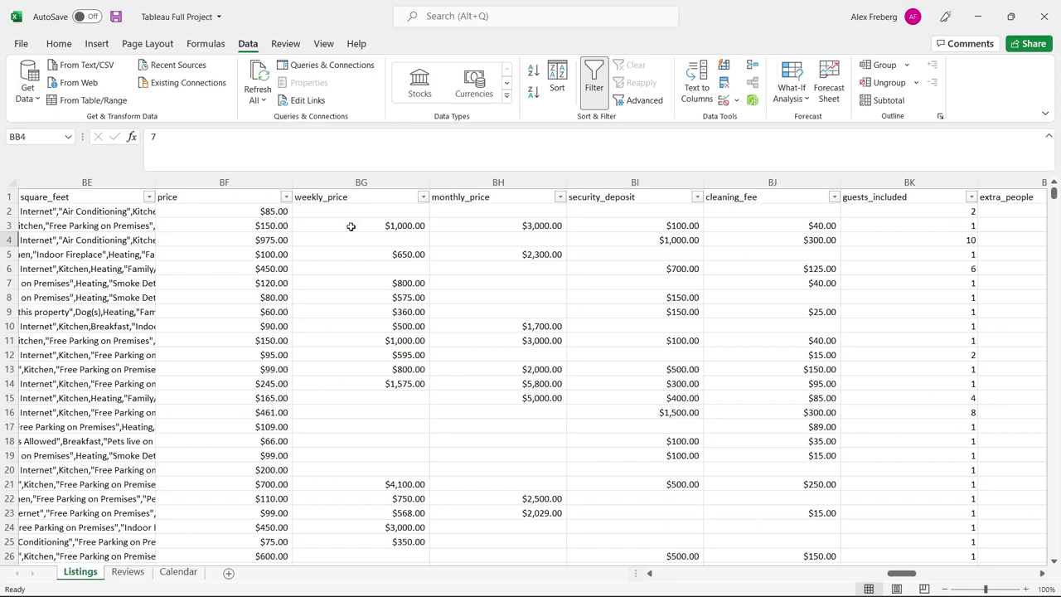
left_click(257, 210)
left_click_drag(255, 216, 253, 228)
left_click(254, 227)
left_click(324, 223)
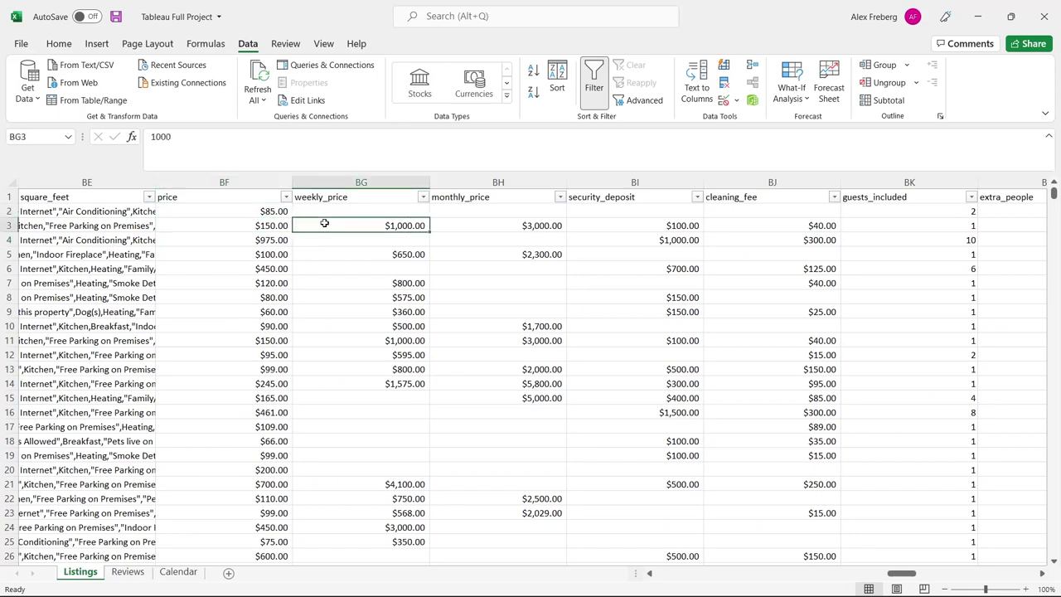
left_click(536, 229)
left_click(666, 225)
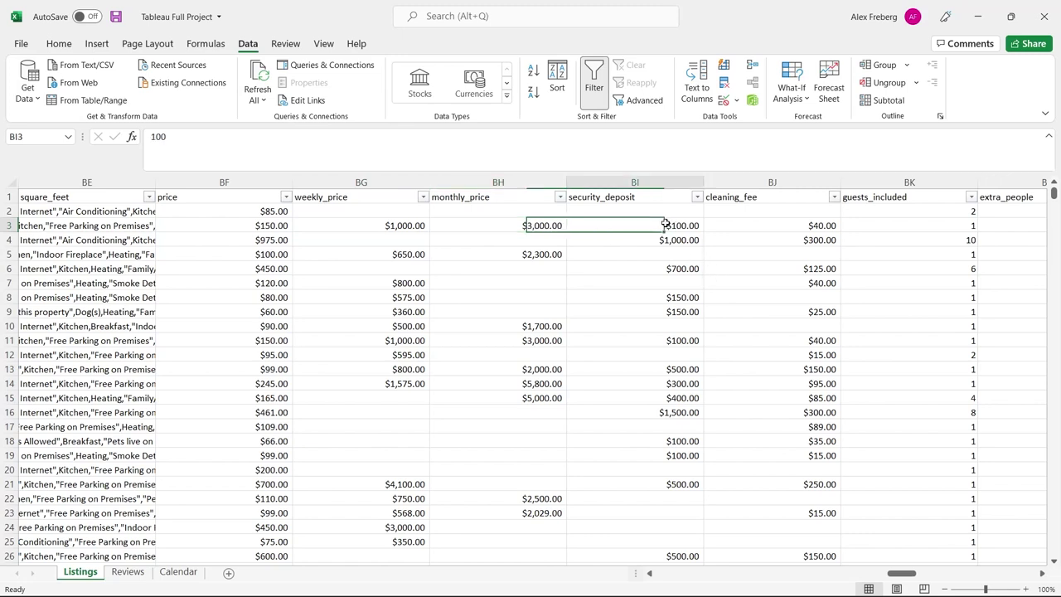
left_click(662, 239)
left_click(649, 327)
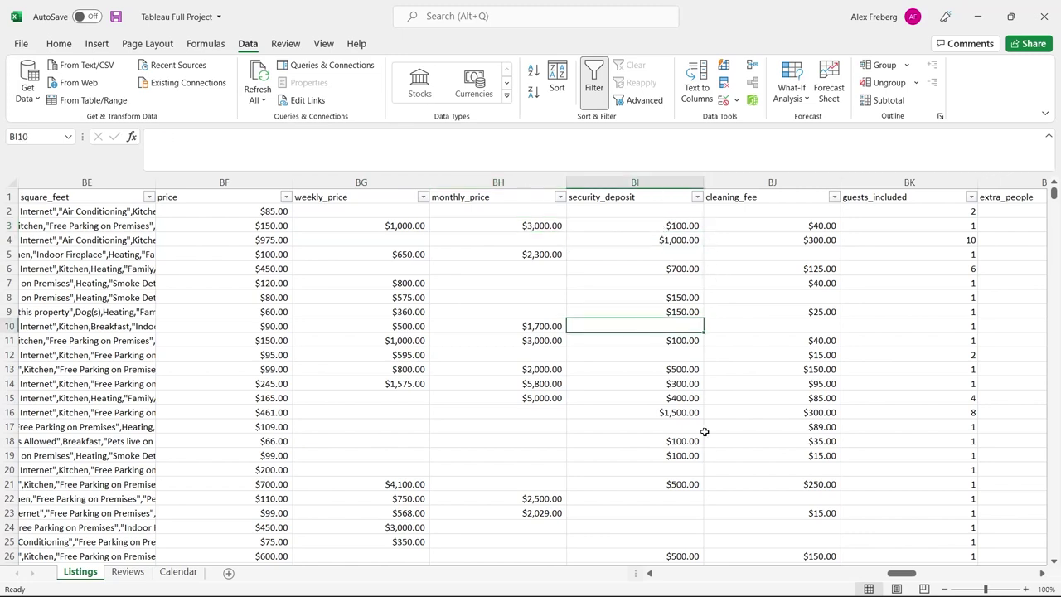
left_click(821, 232)
left_click_drag(904, 573, 662, 583)
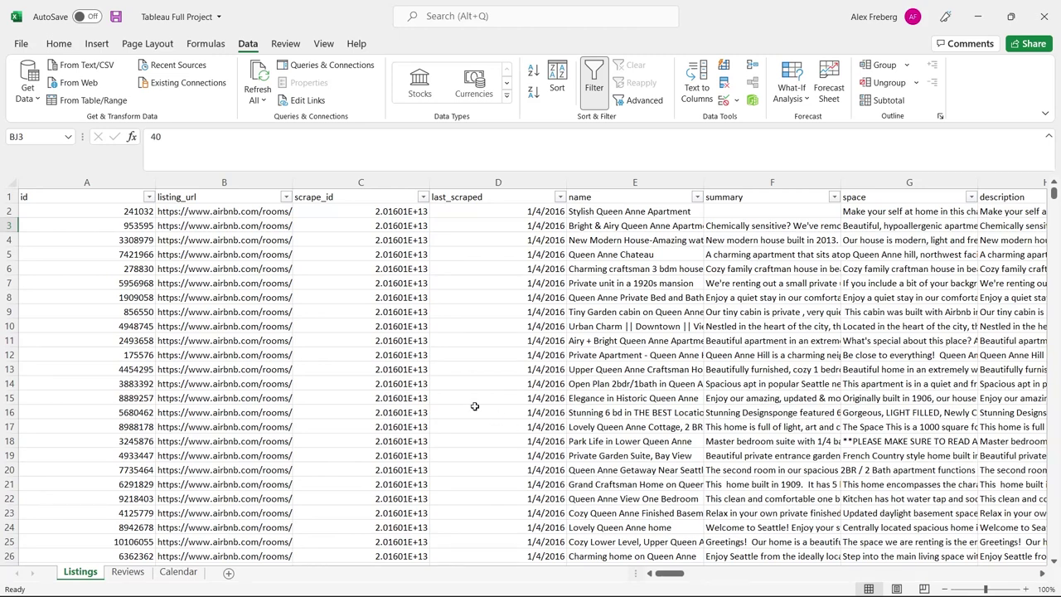
Step: Compare the Reviews sheet with Listings, inspecting its listing_id, id and reviewer columns
left_click(128, 574)
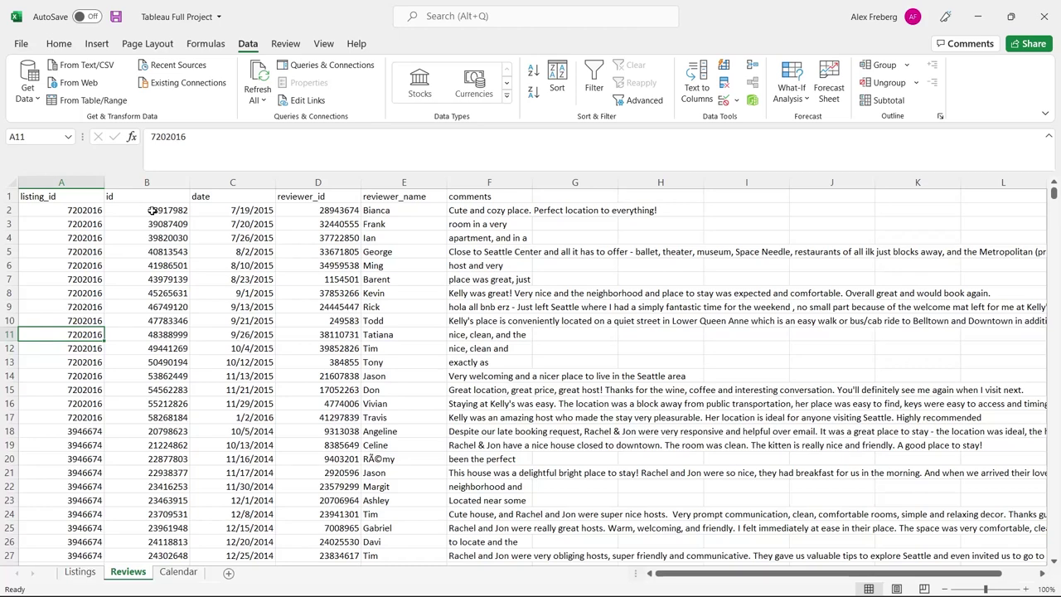
left_click(80, 571)
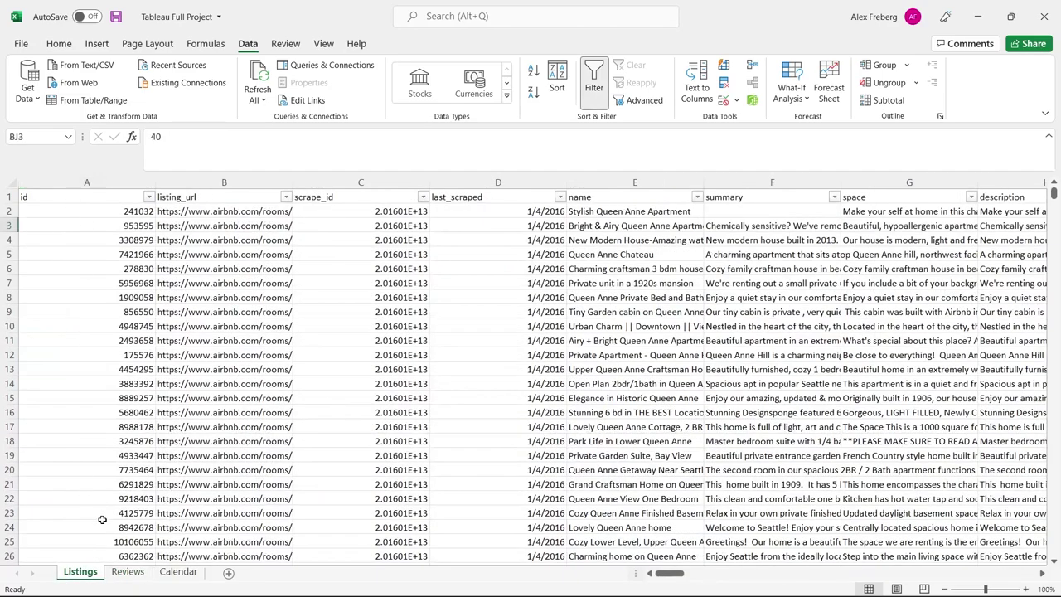
left_click(126, 572)
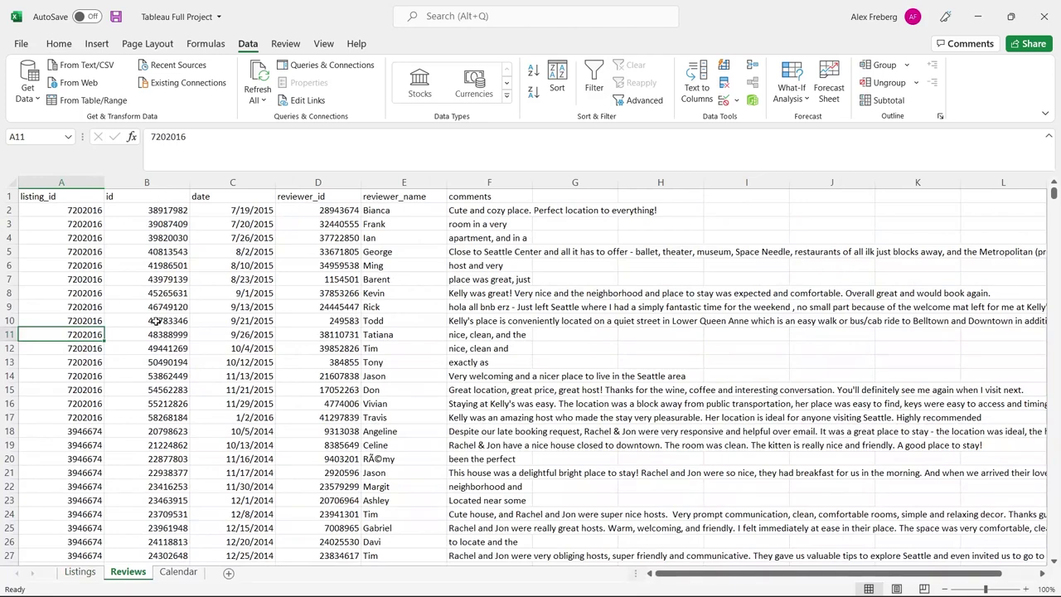
left_click(151, 186)
left_click(149, 221)
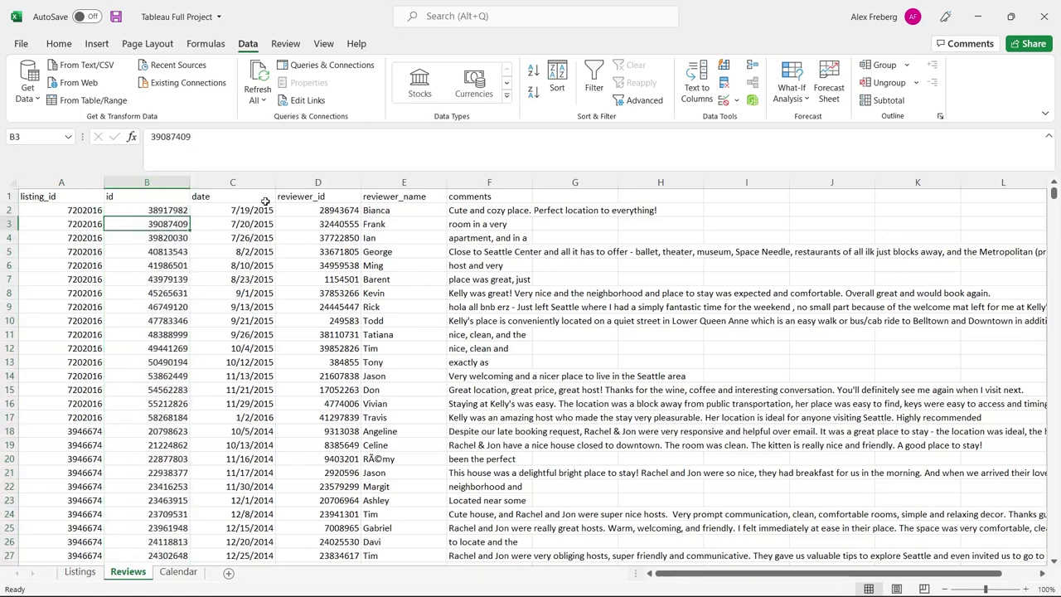
left_click(309, 200)
left_click_drag(398, 199, 340, 280)
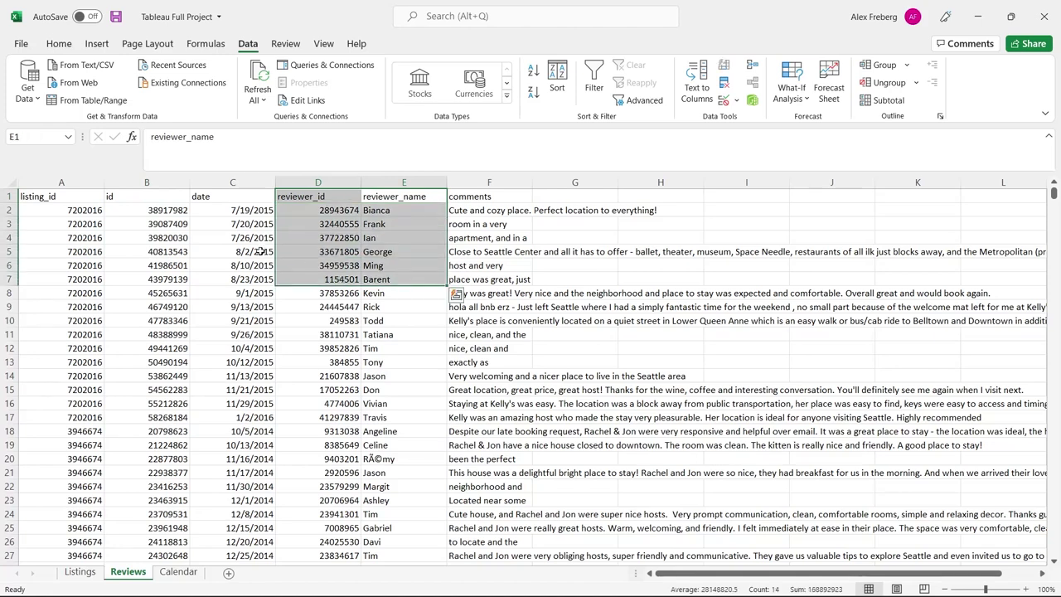
left_click(149, 184)
left_click(74, 183)
left_click(63, 278)
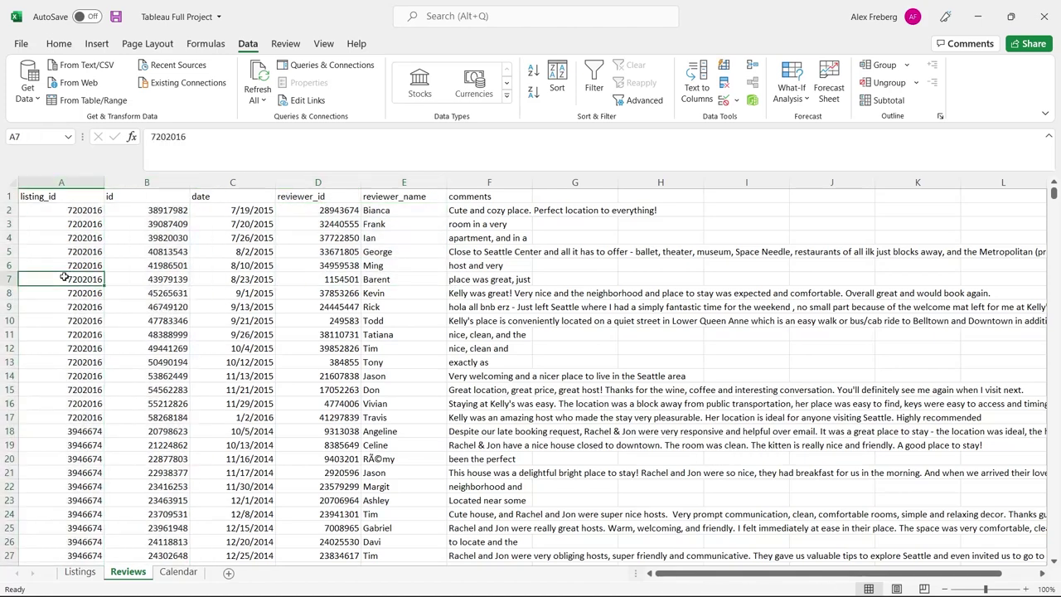
Step: Open the Calendar sheet and compare its listing_id column with the Listings sheet
left_click(79, 572)
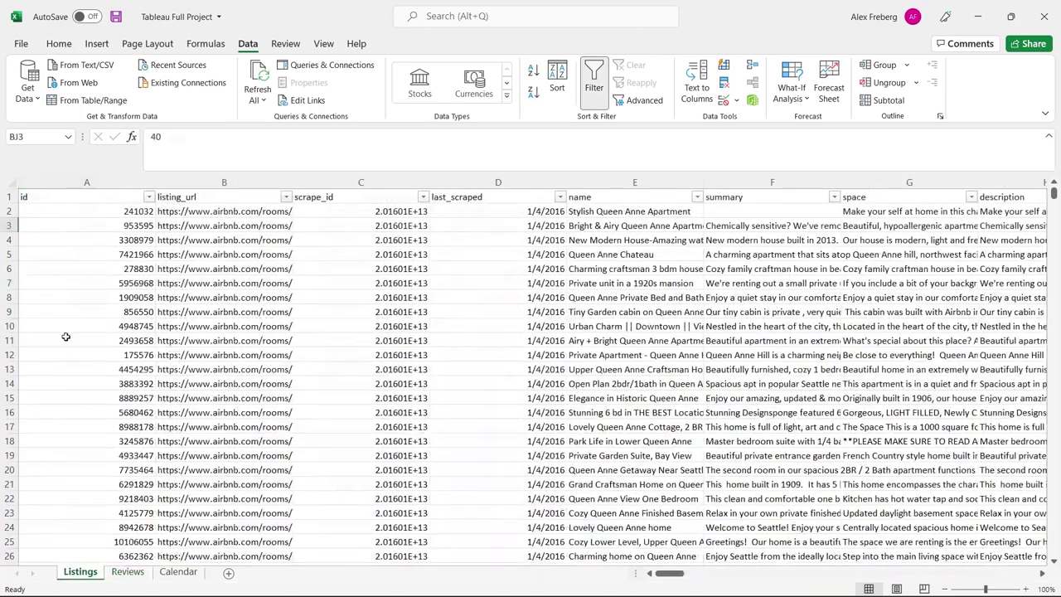
left_click(128, 573)
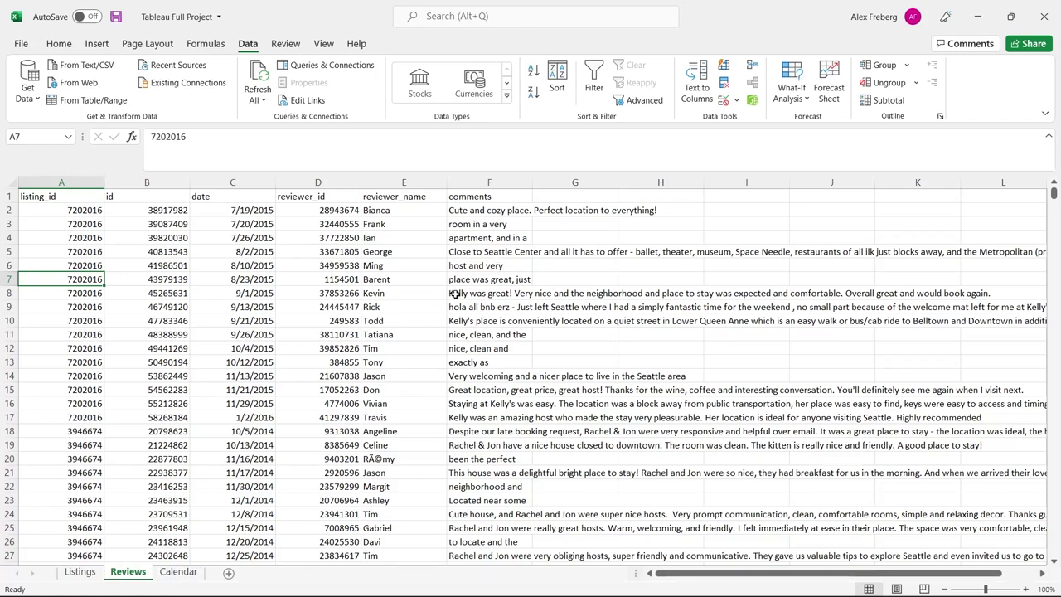
left_click(179, 573)
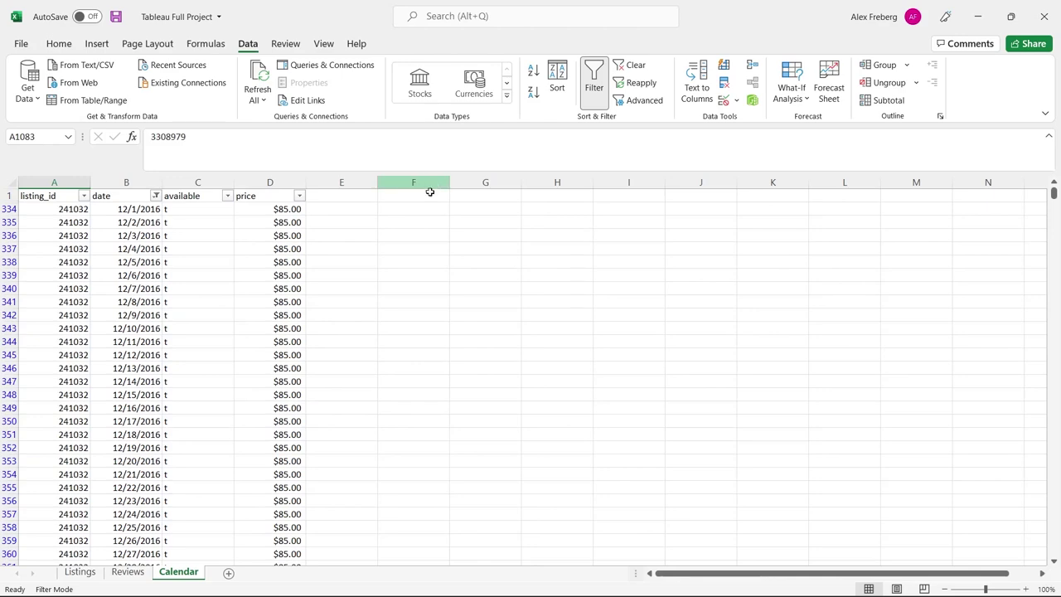
left_click(53, 180)
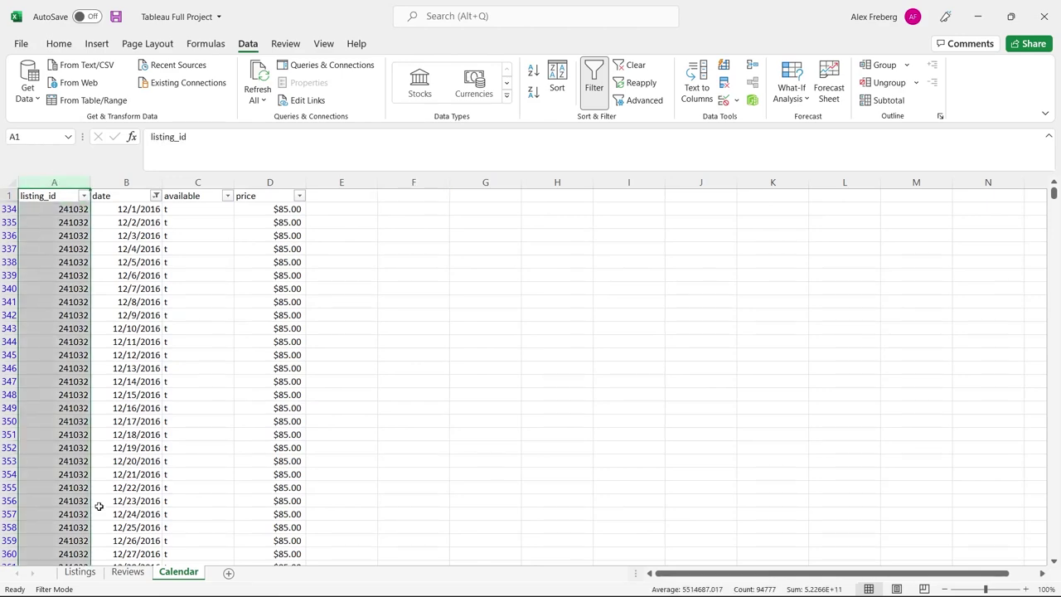
left_click(80, 572)
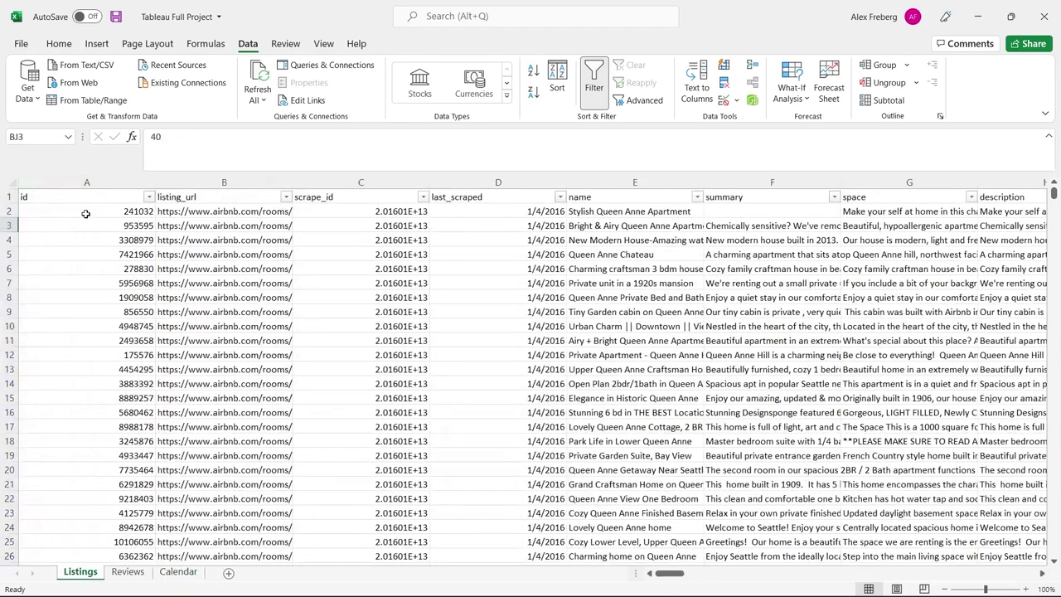
left_click(178, 572)
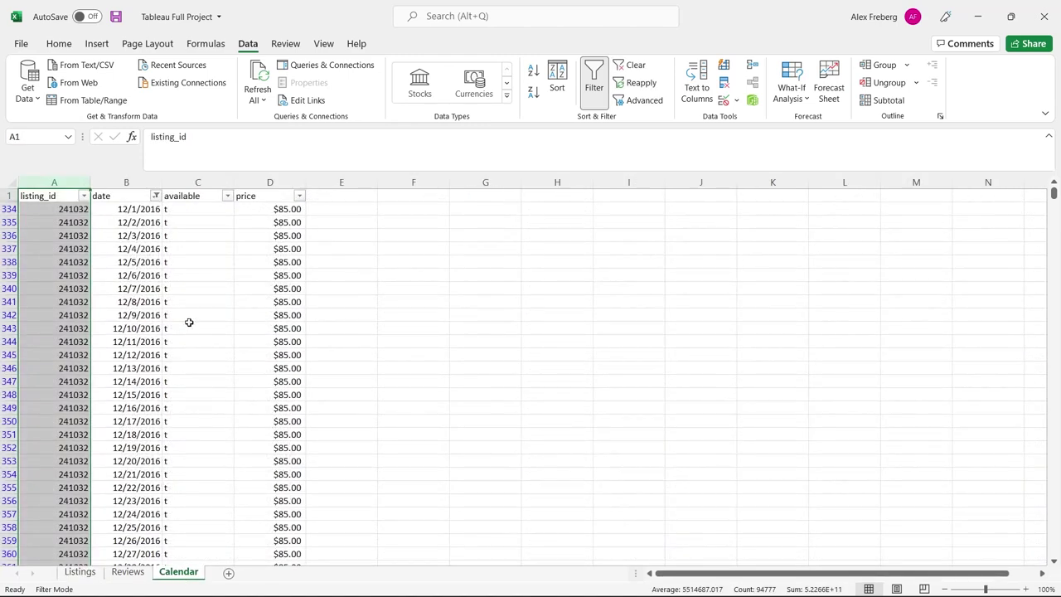
Step: Check the first Calendar row (12/1/2016, $85.00) and scroll down through the rows
left_click(149, 214)
left_click(252, 212)
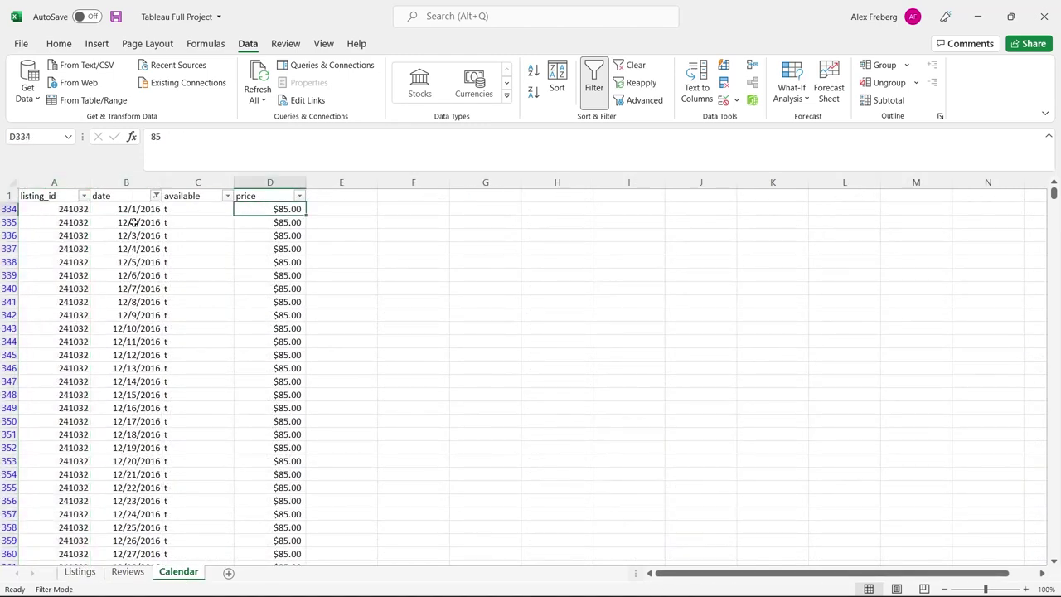
left_click(73, 209)
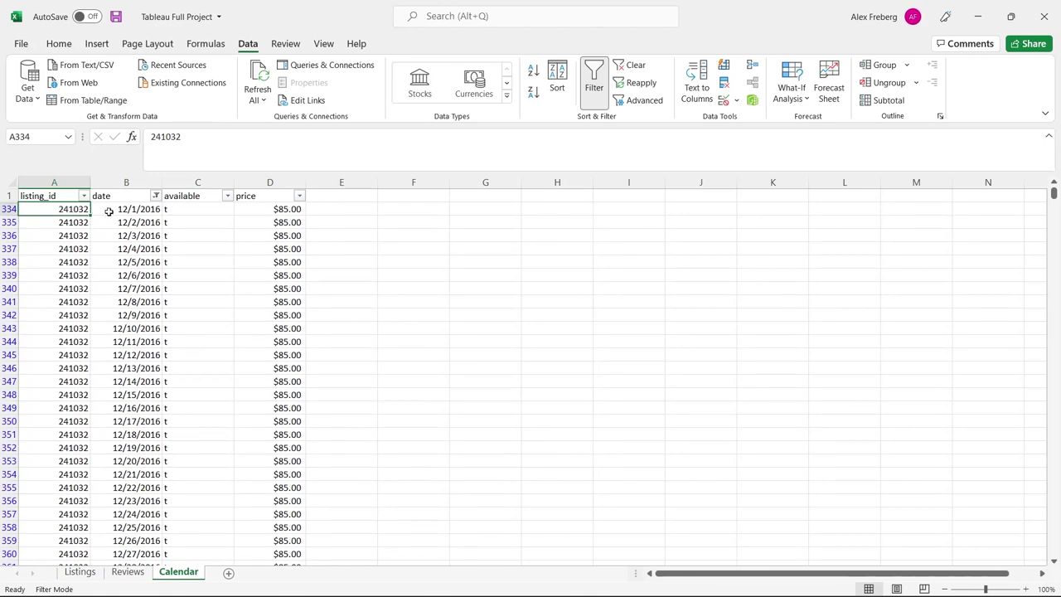
left_click(138, 210)
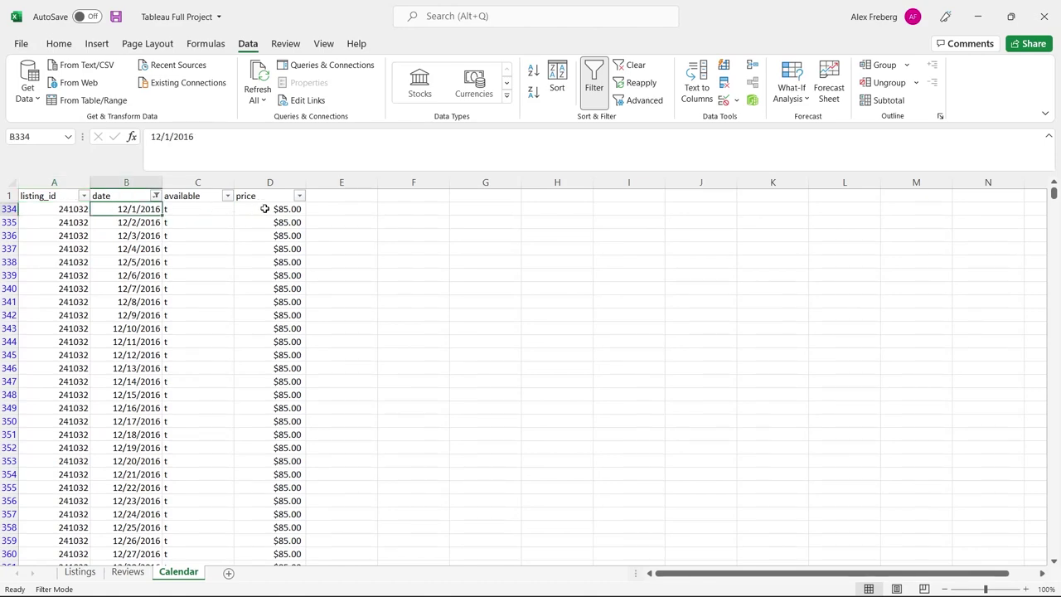
left_click(265, 209)
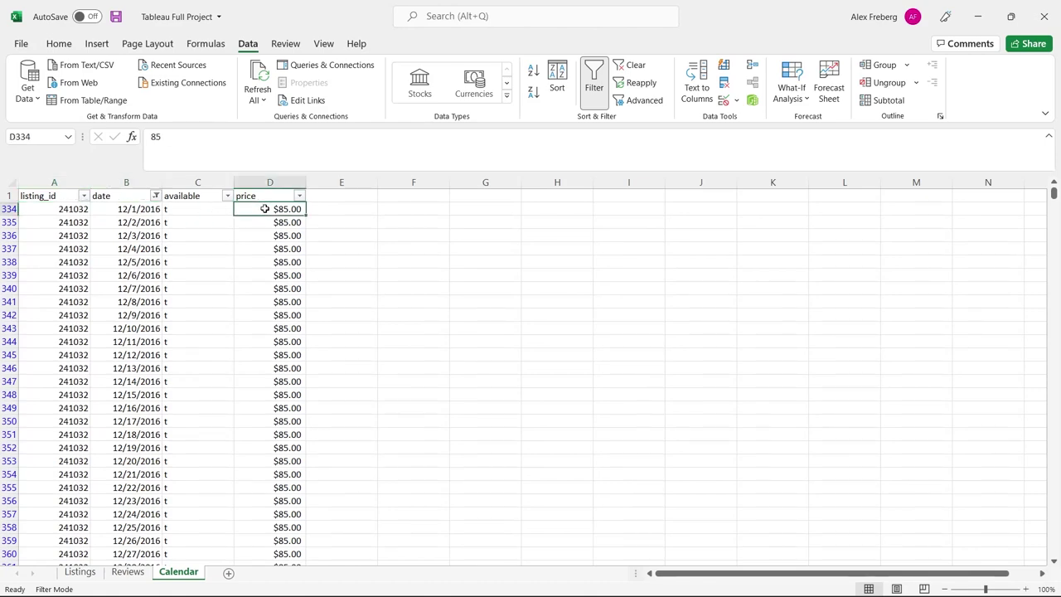
scroll(247, 292, "down", 1)
scroll(247, 292, "down", 10)
scroll(223, 369, "down", 9)
scroll(223, 369, "down", 15)
scroll(223, 369, "down", 20)
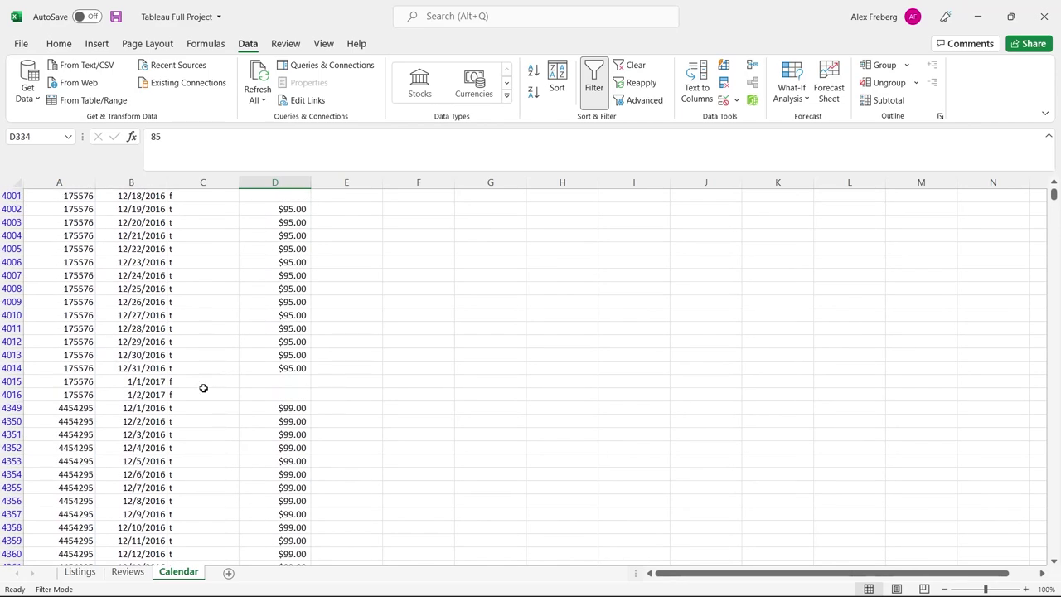
Step: Compare Calendar availability flags: unavailable (f) days have blank prices, available (t) days cost $95.00
left_click(199, 368)
left_click(207, 339)
left_click(196, 382)
left_click(197, 400)
left_click(220, 352)
left_click_drag(280, 352, 262, 392)
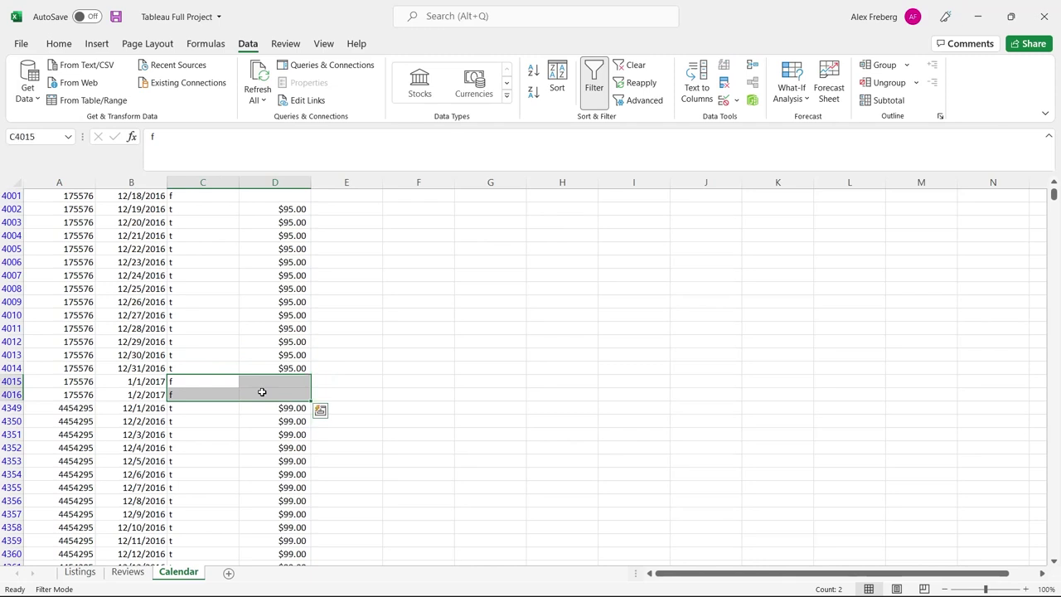
left_click(262, 392)
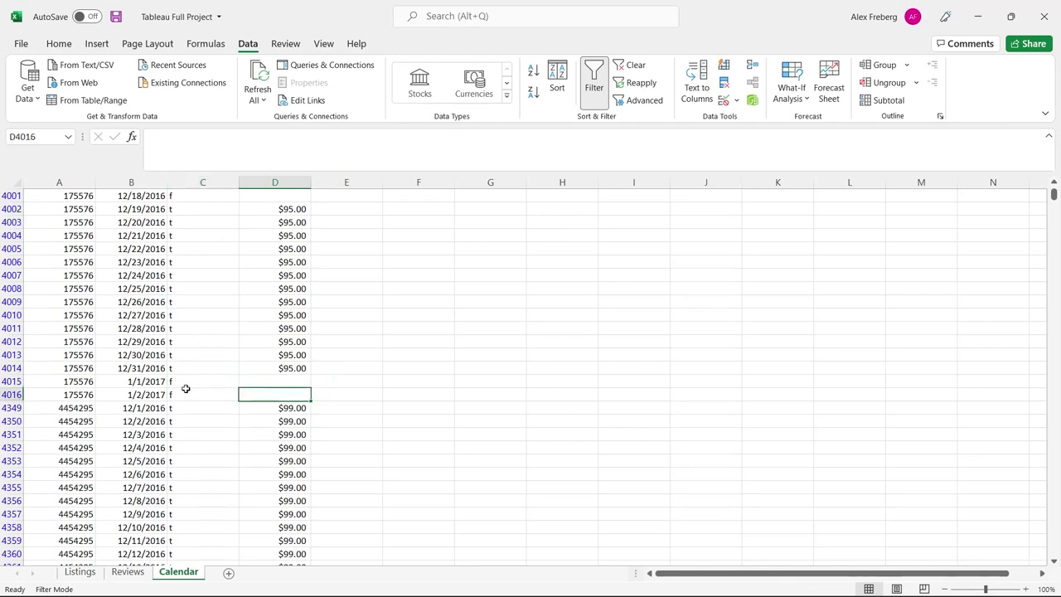
left_click_drag(267, 367, 81, 211)
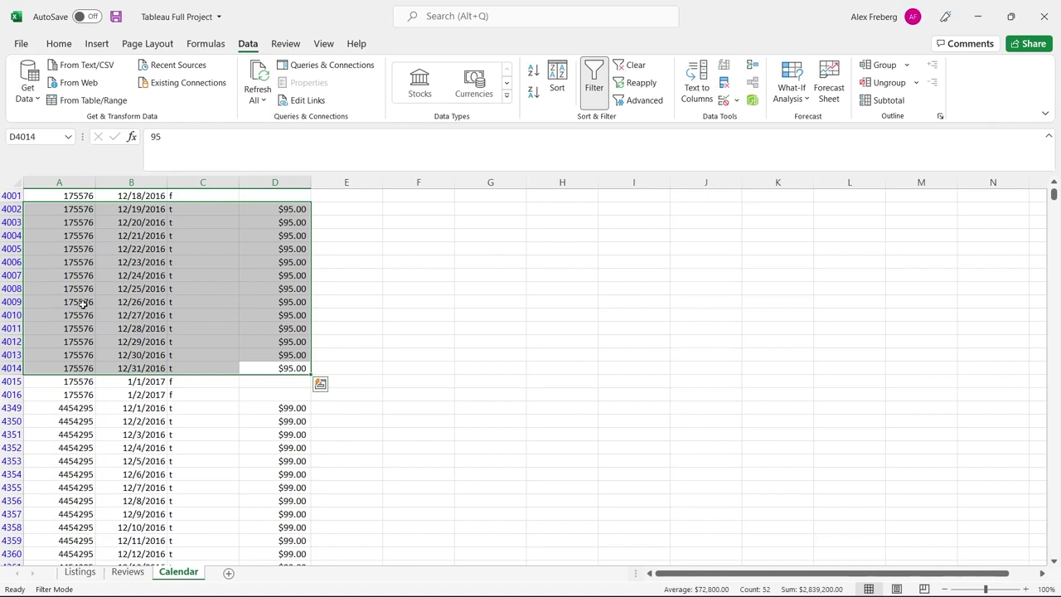
left_click(224, 299)
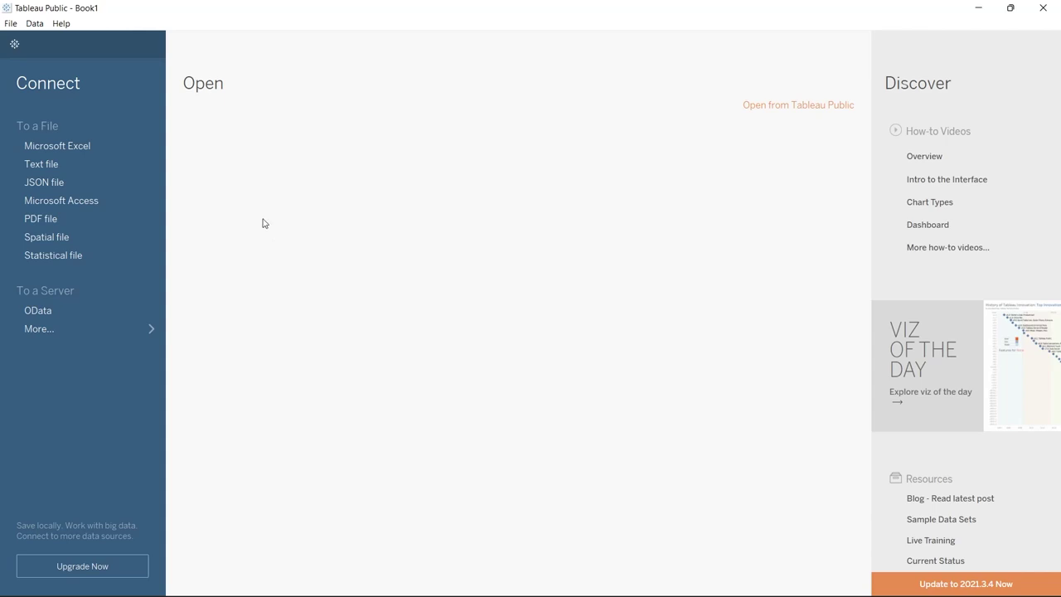
Step: Connect Tableau Public to the Tableau Full Project Excel workbook in Downloads
left_click(100, 145)
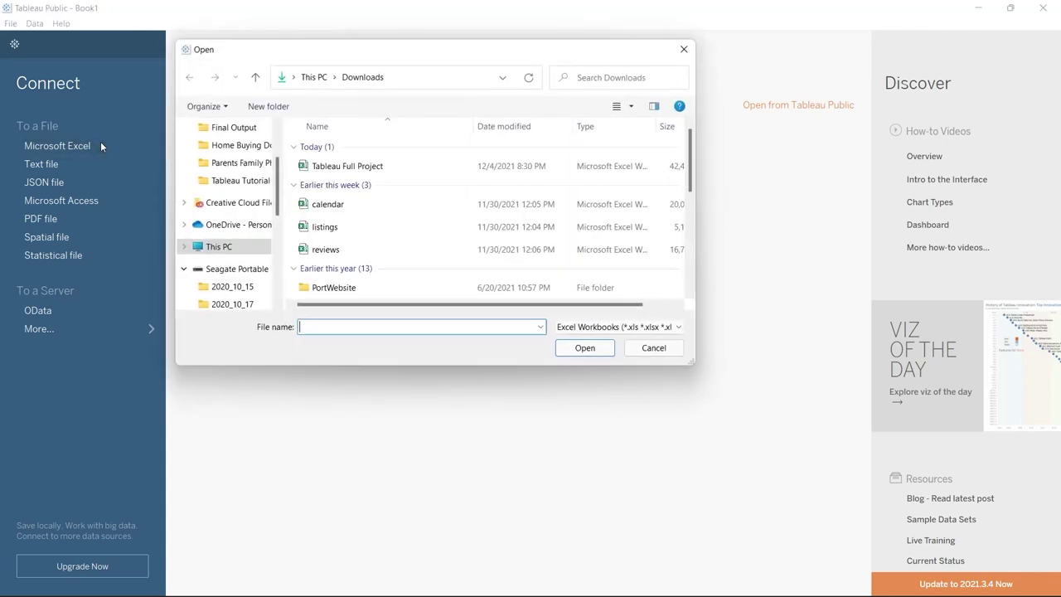
left_click(394, 167)
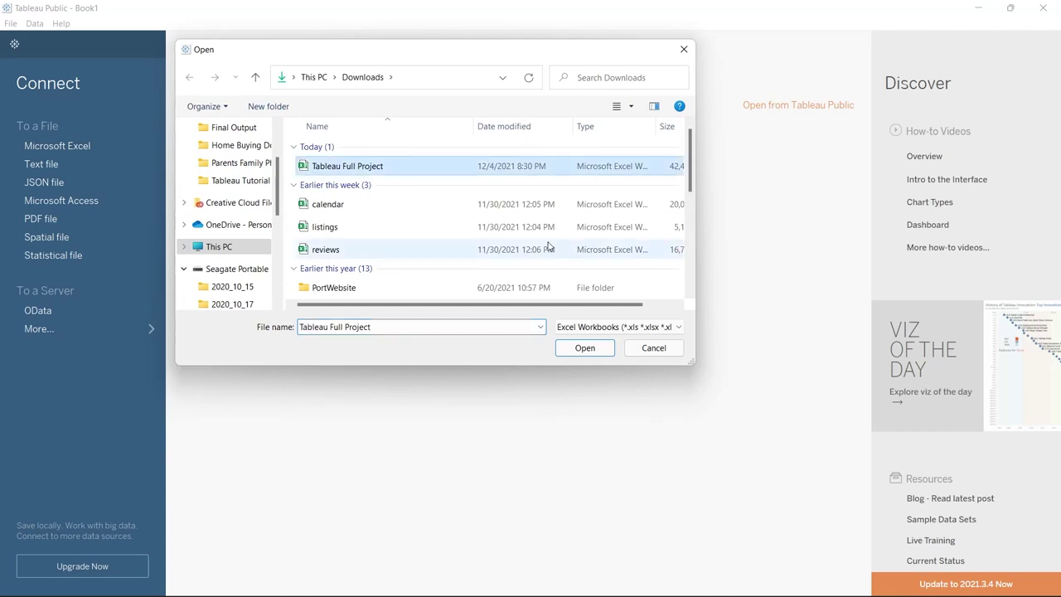
left_click(585, 348)
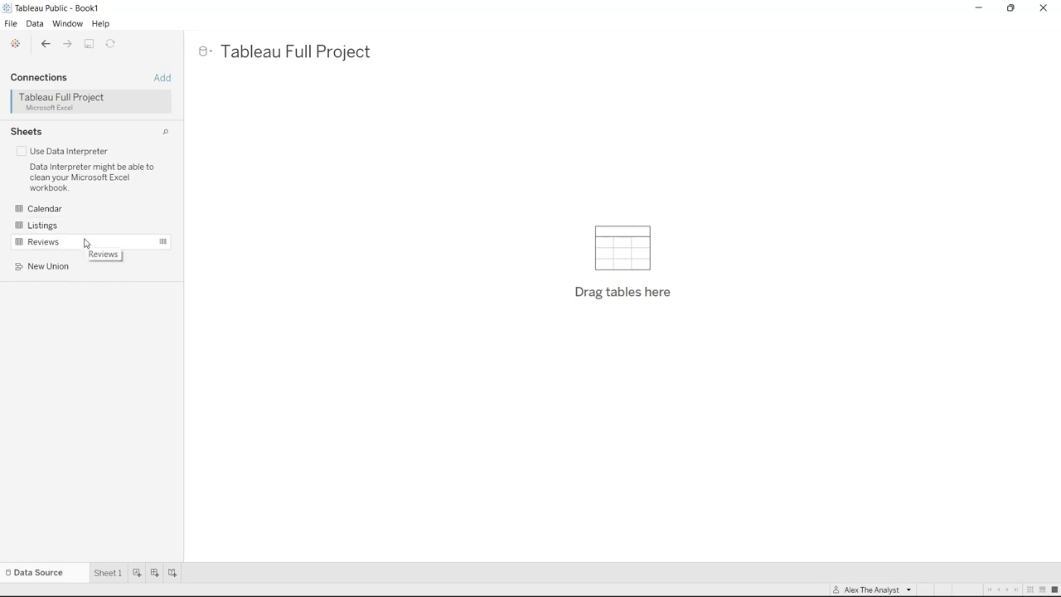
Step: Add the Listings sheet to the canvas, load its data preview, and open it for joining
left_click_drag(71, 224, 262, 157)
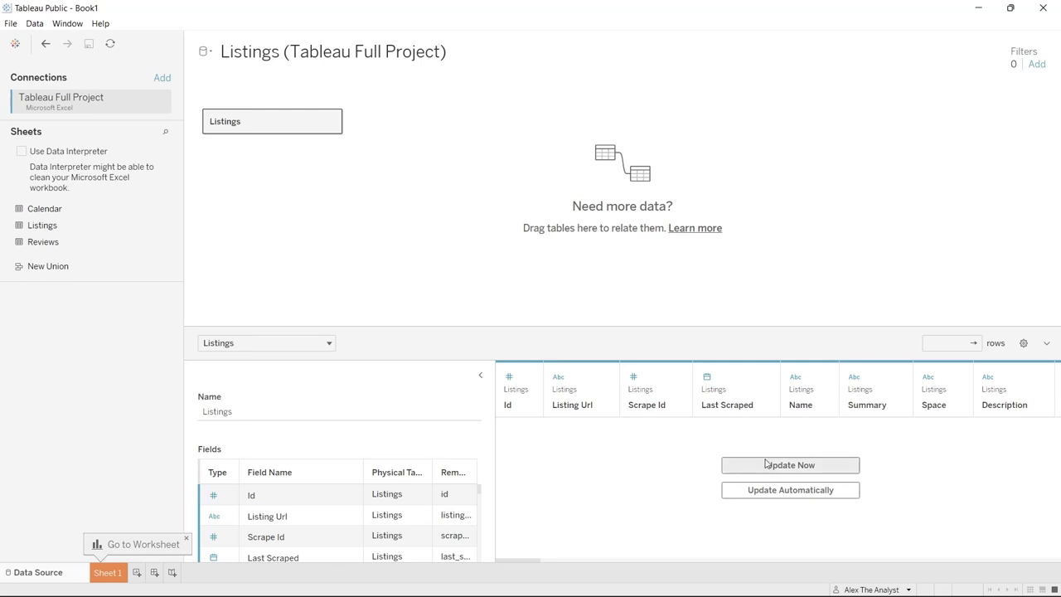
left_click(770, 491)
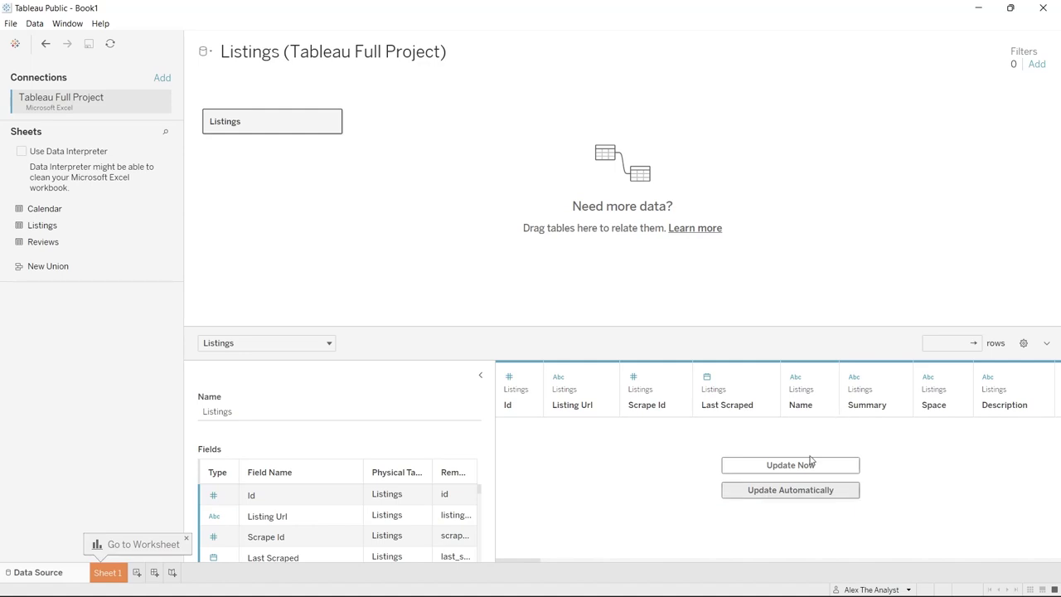
left_click(801, 467)
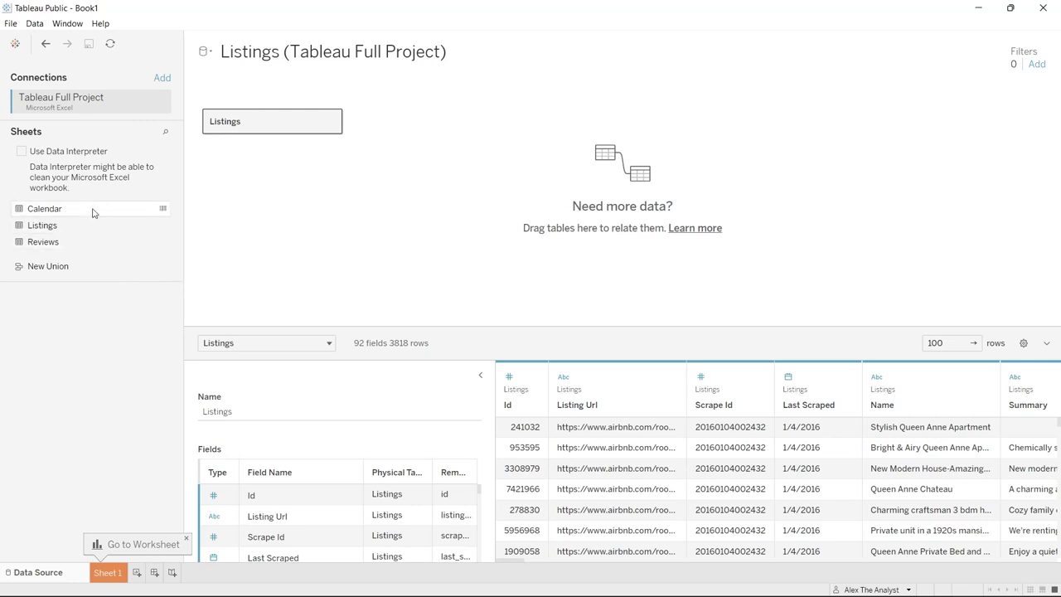
left_click(332, 122)
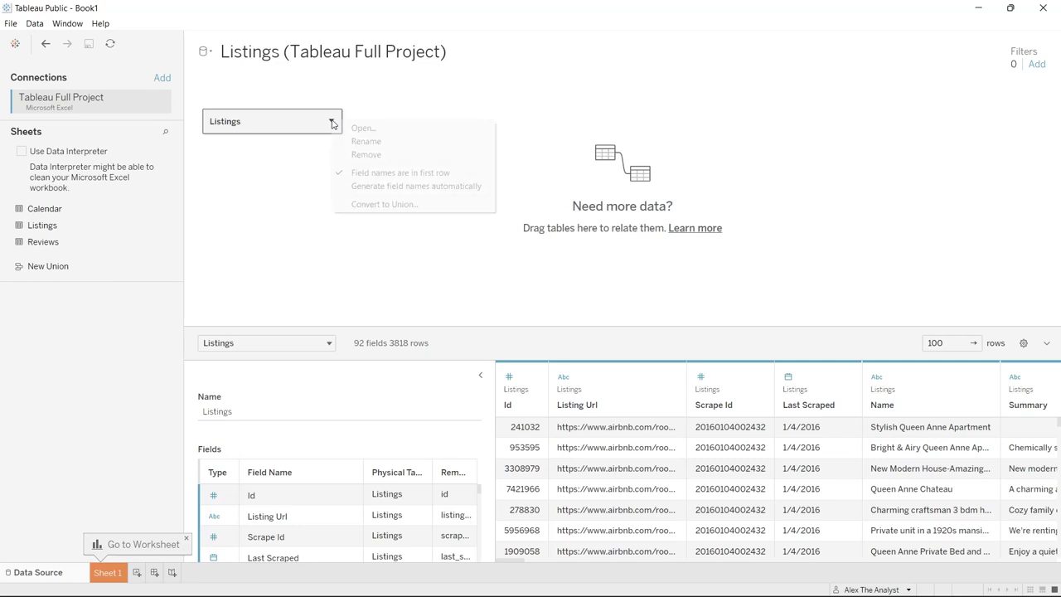
left_click(357, 129)
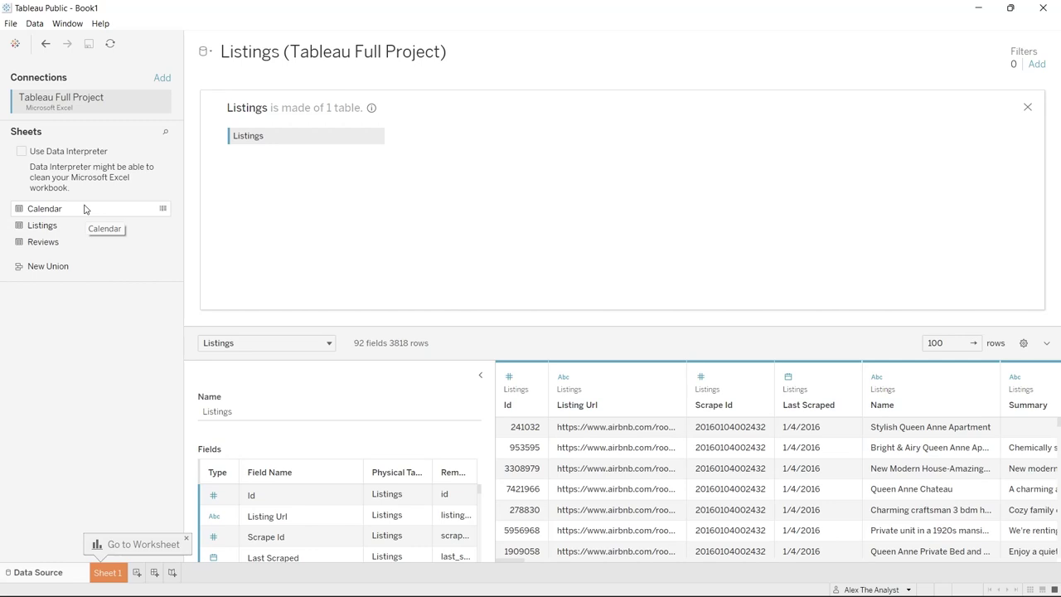
Step: Place Calendar beside Listings on the canvas and view the resulting join's settings
left_click_drag(85, 210, 459, 136)
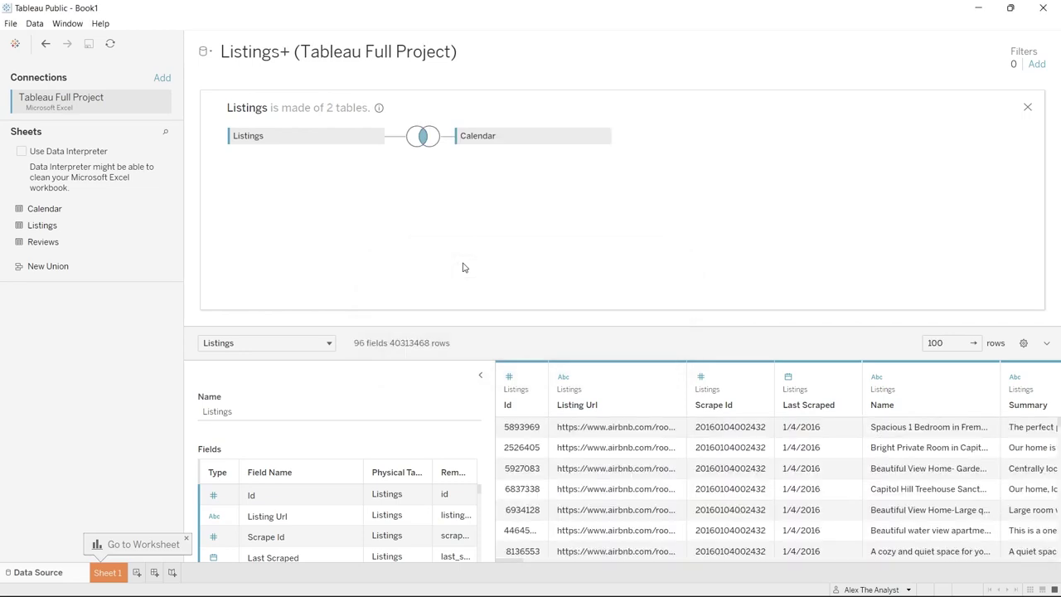
left_click(424, 138)
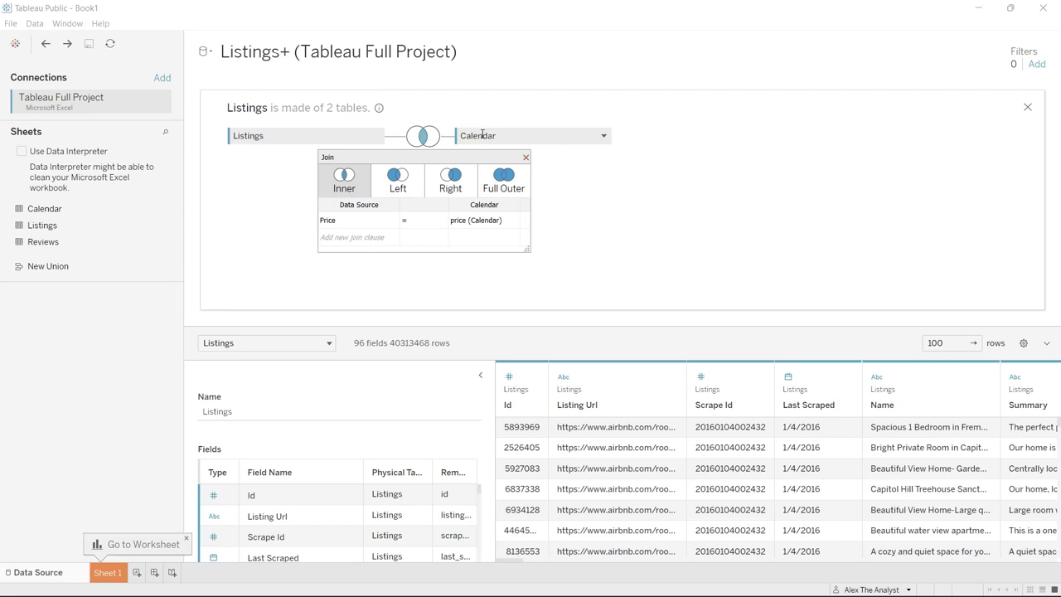
Step: Change the Listings–Calendar join clause to Id = Listing Id (Calendar)
left_click(477, 220)
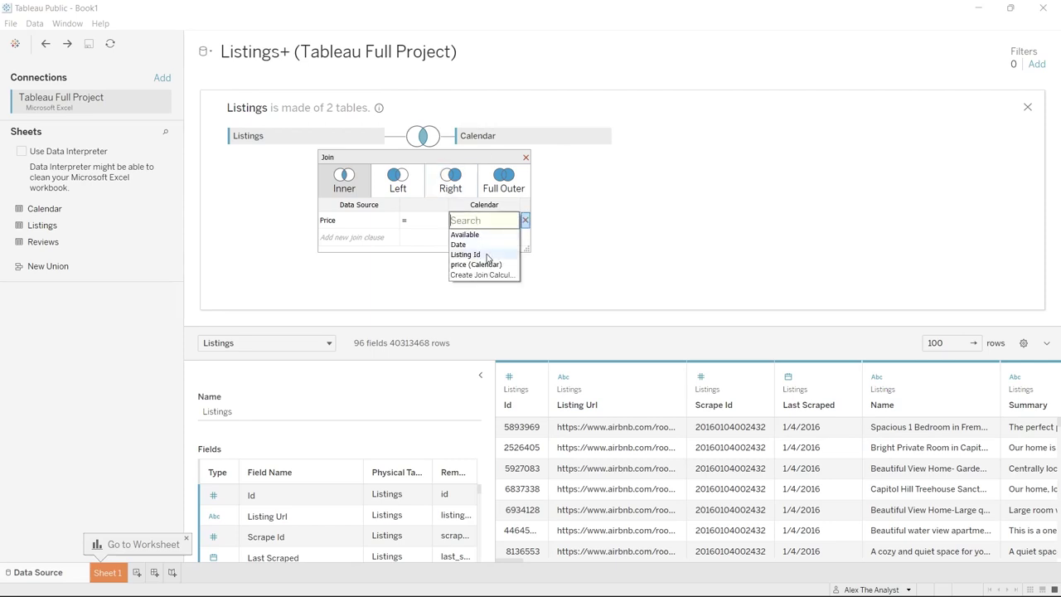
left_click(487, 255)
left_click(395, 223)
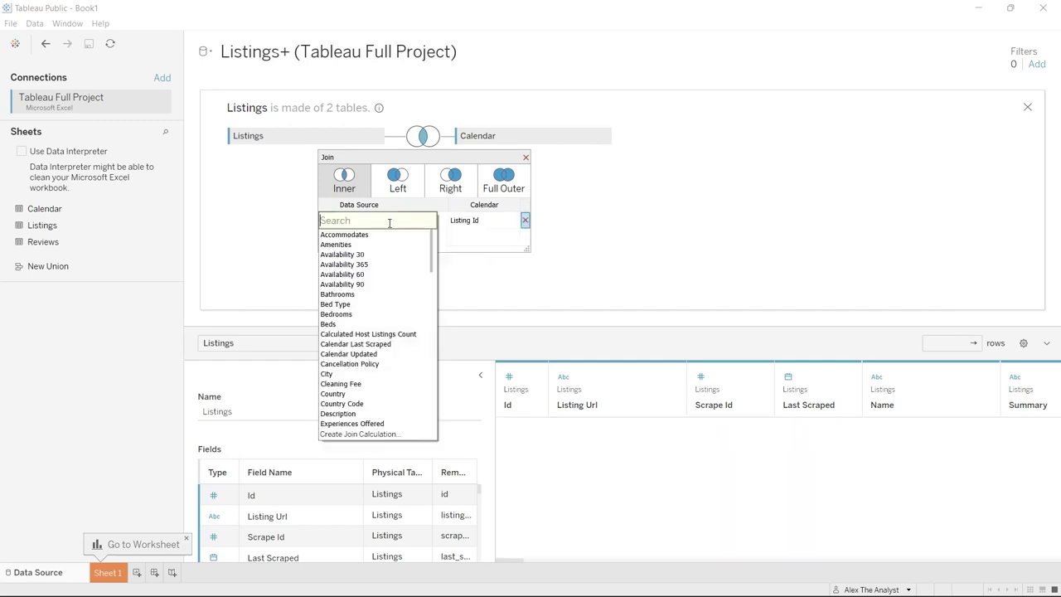
scroll(404, 282, "down", 9)
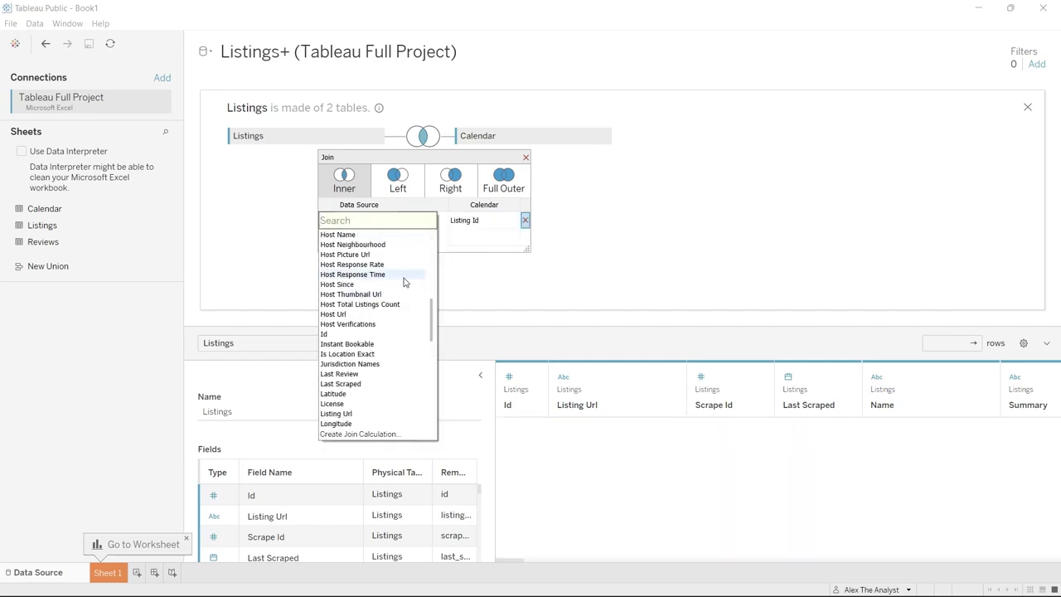
left_click(351, 314)
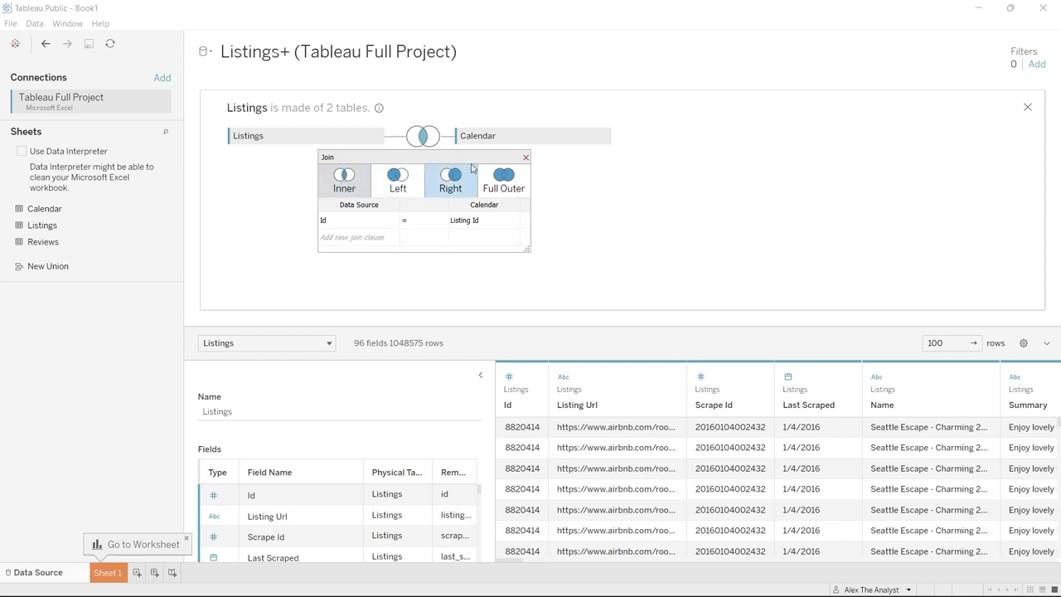
Step: Join Reviews to Listings on the canvas and change its Reviews join field to listing id
left_click(526, 158)
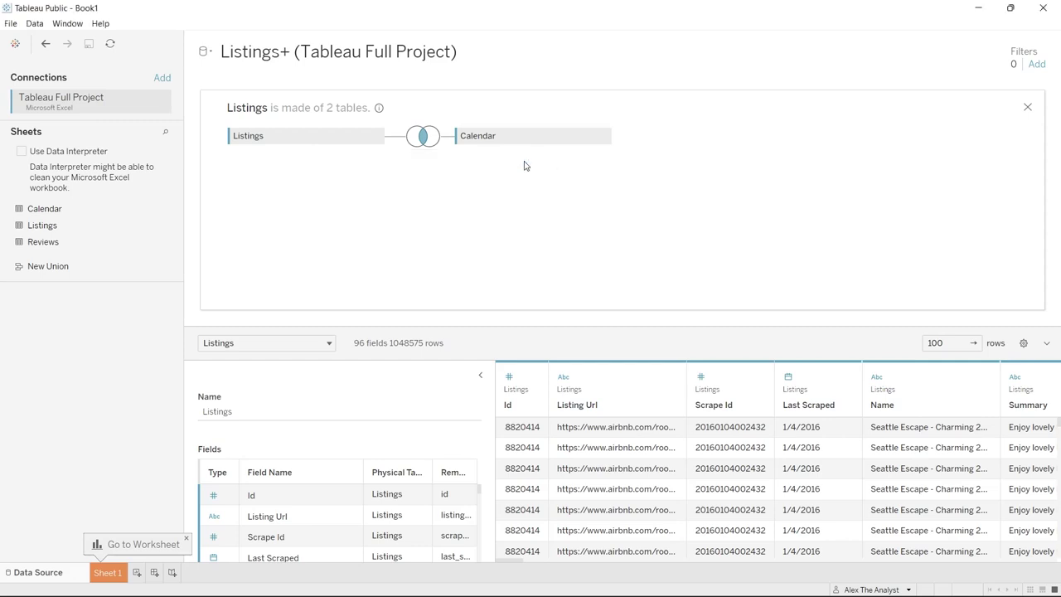
left_click_drag(88, 241, 475, 179)
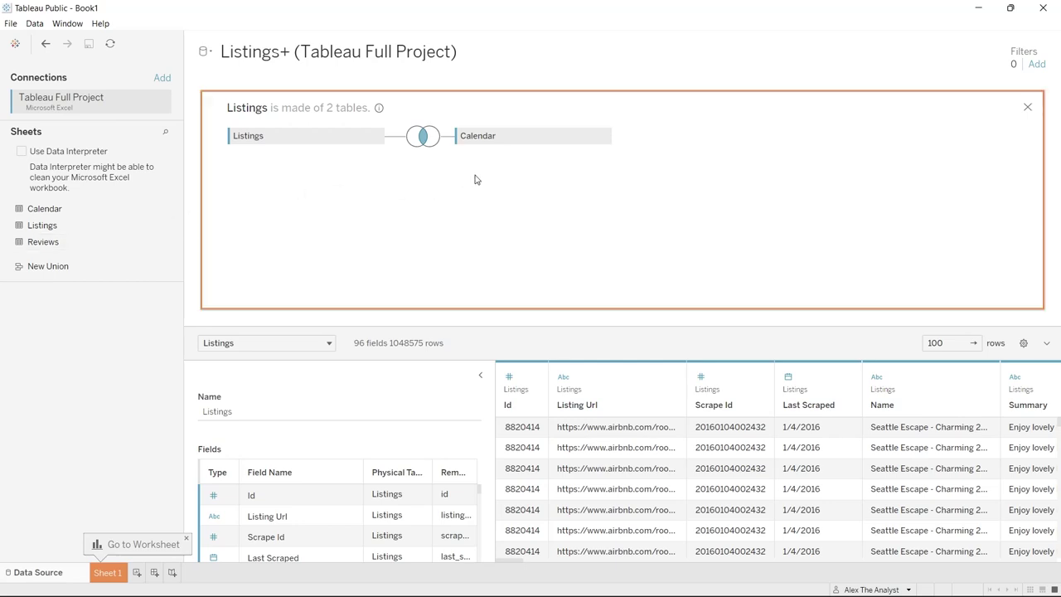
left_click_drag(475, 179, 423, 180)
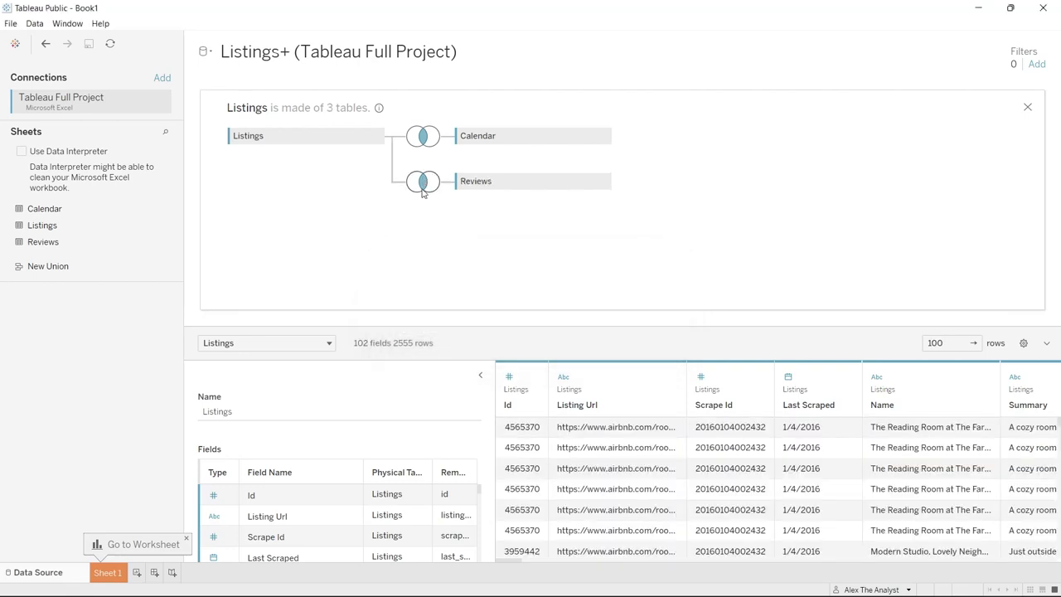
left_click(425, 182)
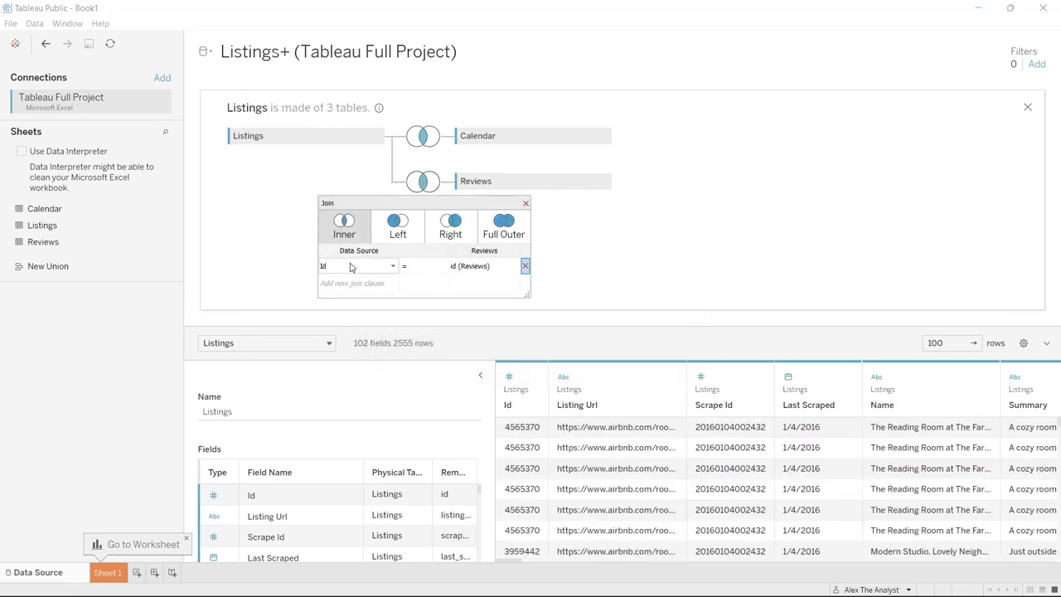
left_click(455, 267)
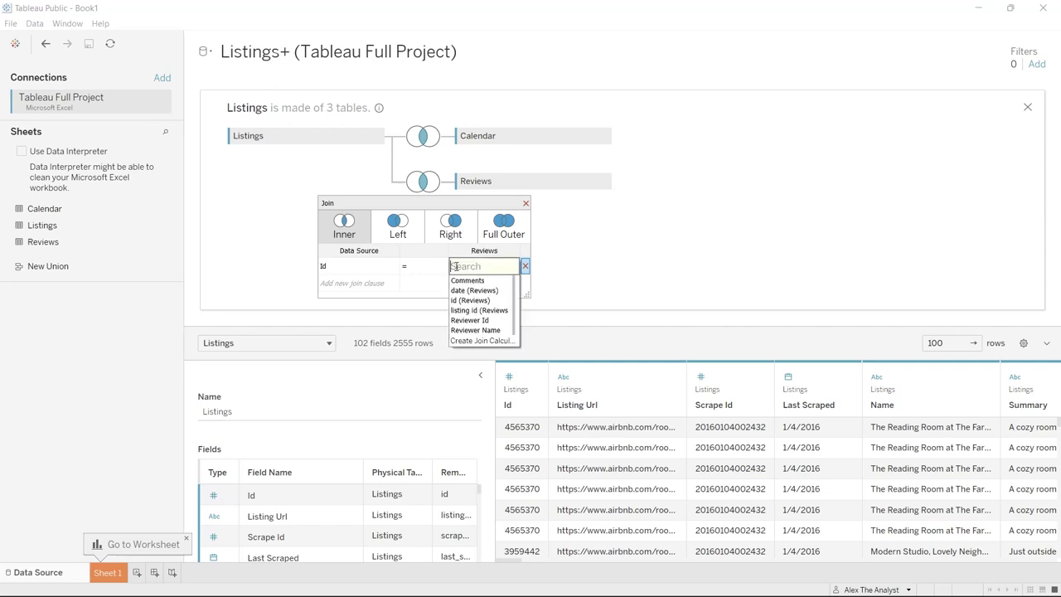
left_click(477, 303)
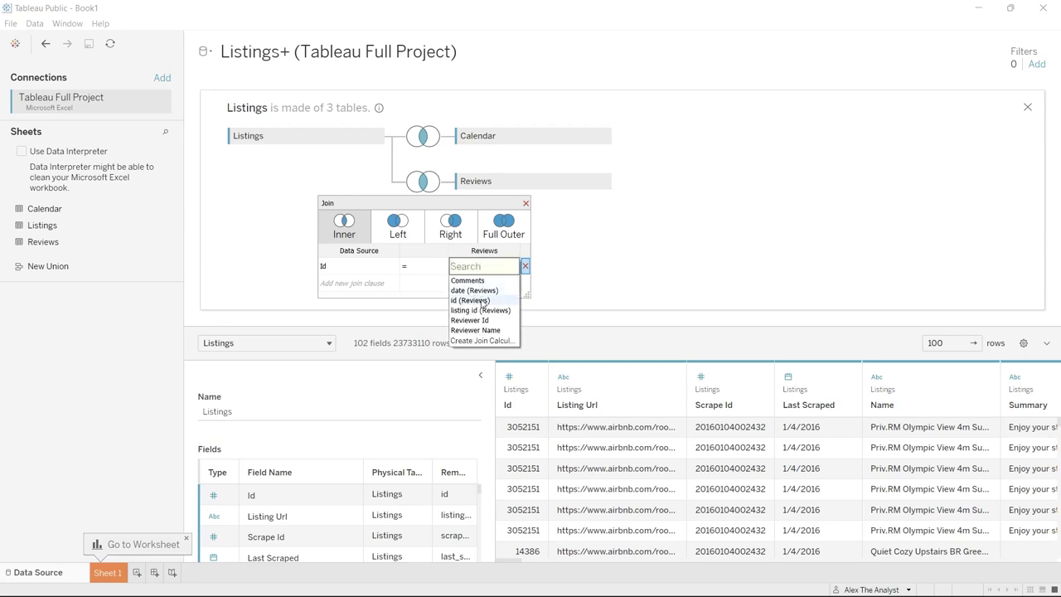
left_click(488, 307)
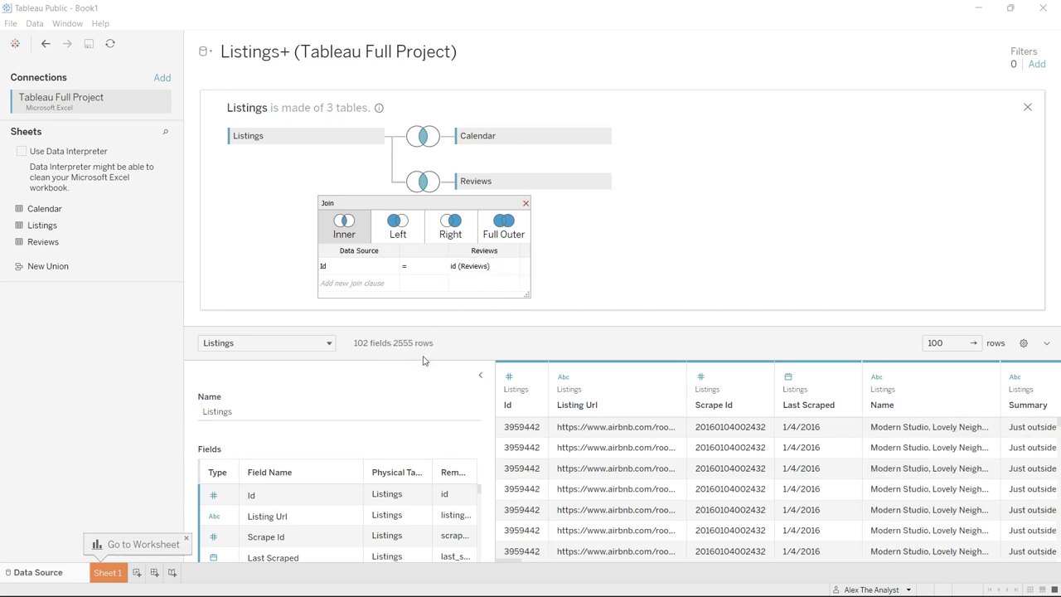
left_click(489, 266)
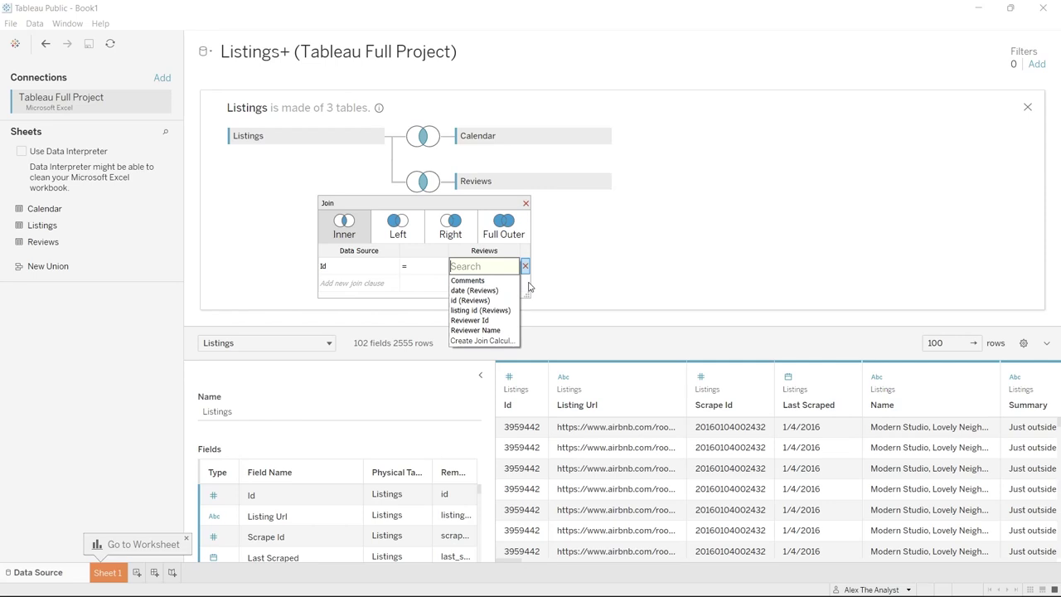
Step: Join Reviews to Listings on listing Id = listing id (Reviews) and close the Join dialog
left_click(481, 312)
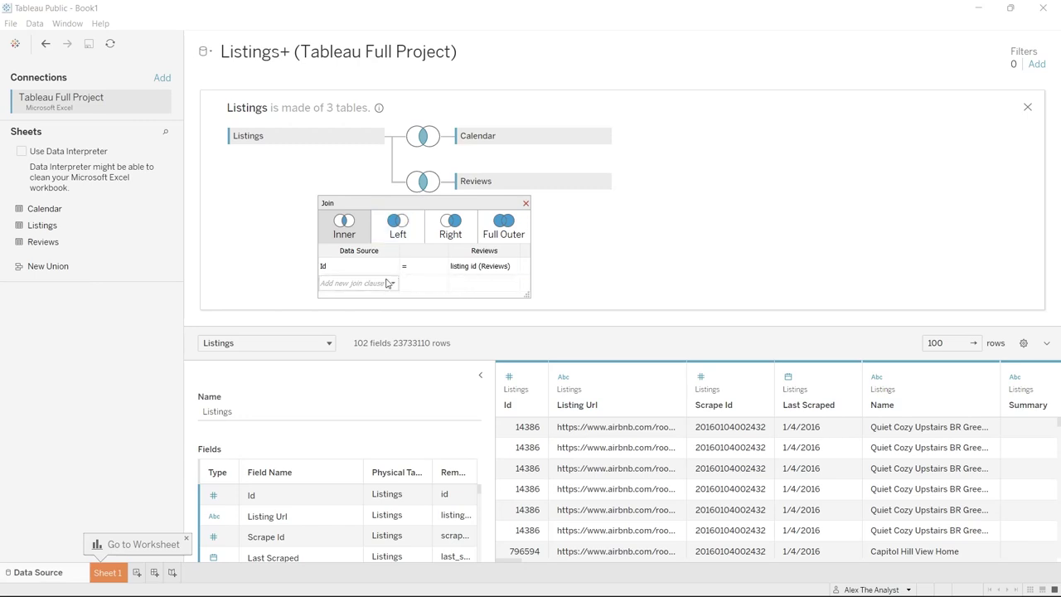
left_click(526, 205)
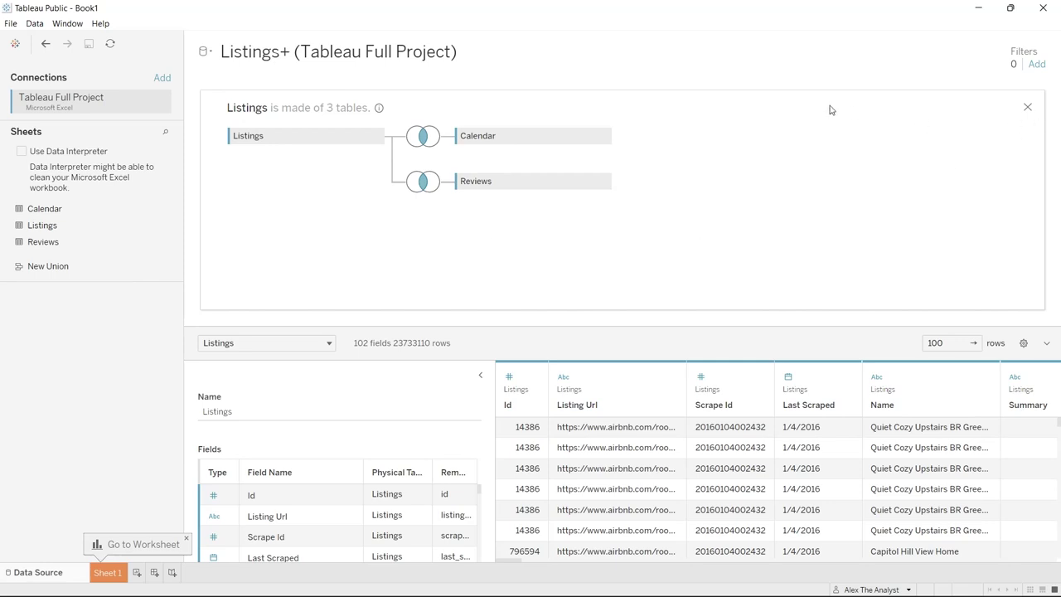
left_click(105, 574)
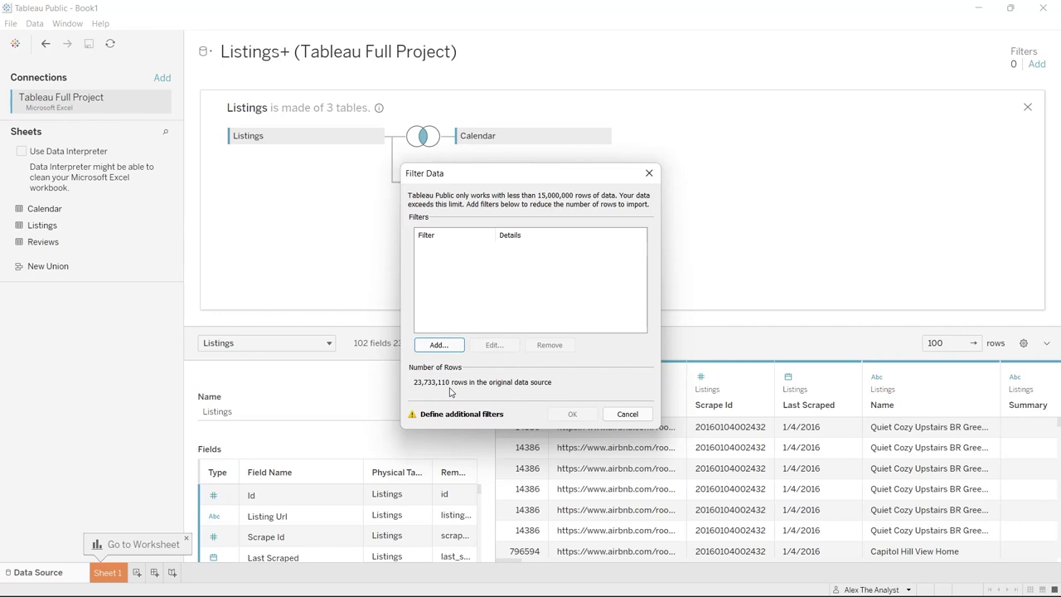
Step: Add a data source filter on Date by year, keeping only 2016
left_click(439, 345)
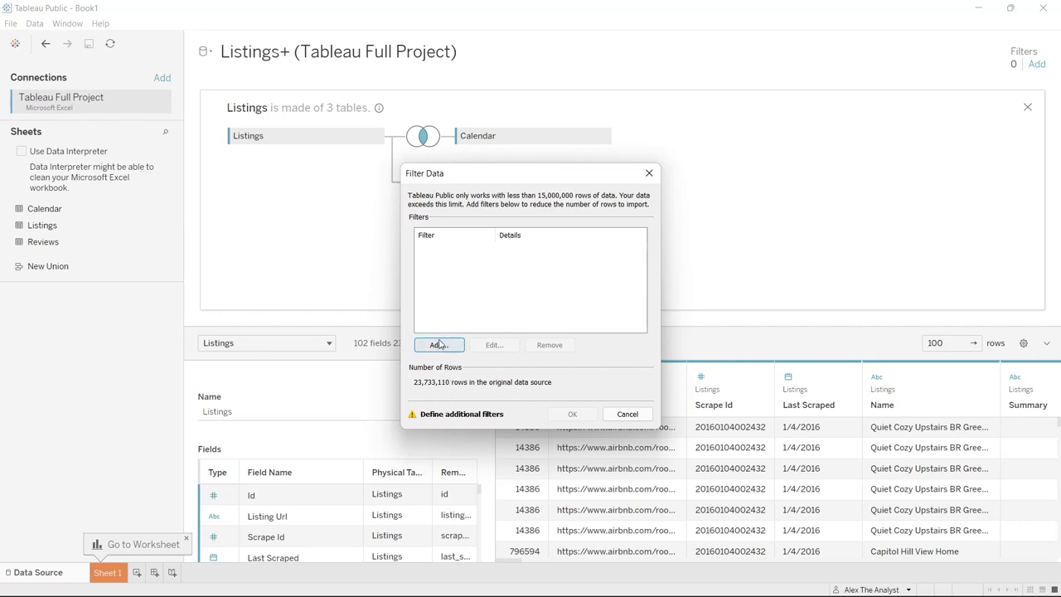
scroll(474, 337, "down", 3)
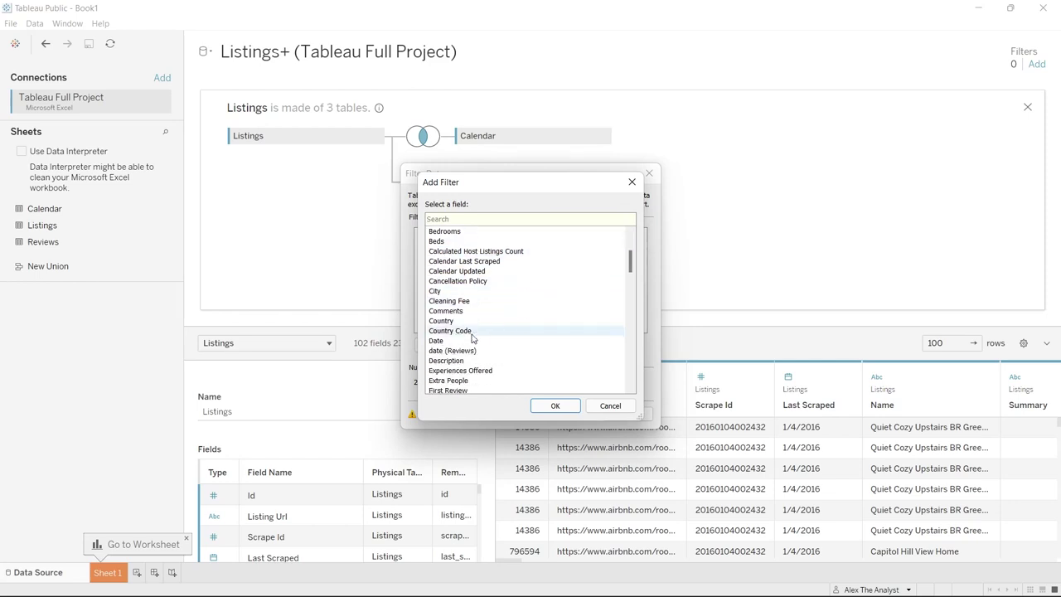
scroll(488, 334, "down", 1)
left_click(481, 313)
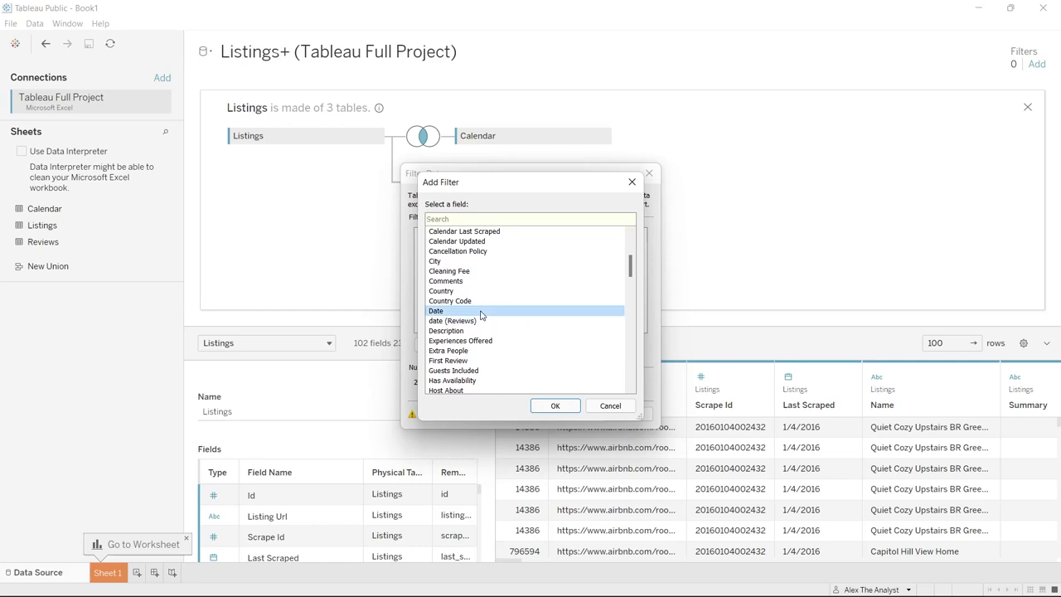
left_click(552, 406)
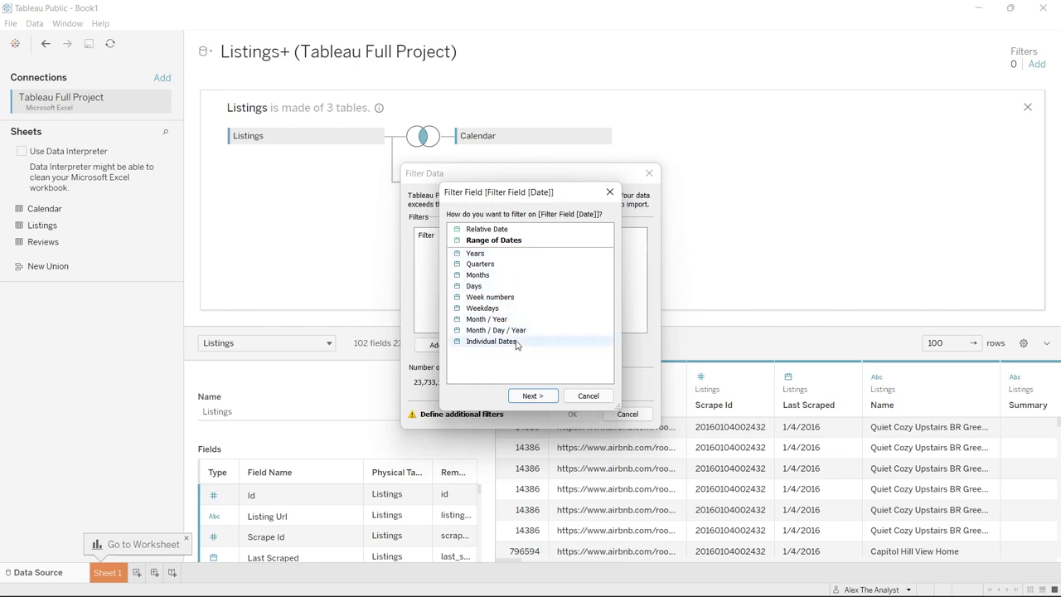
left_click(533, 256)
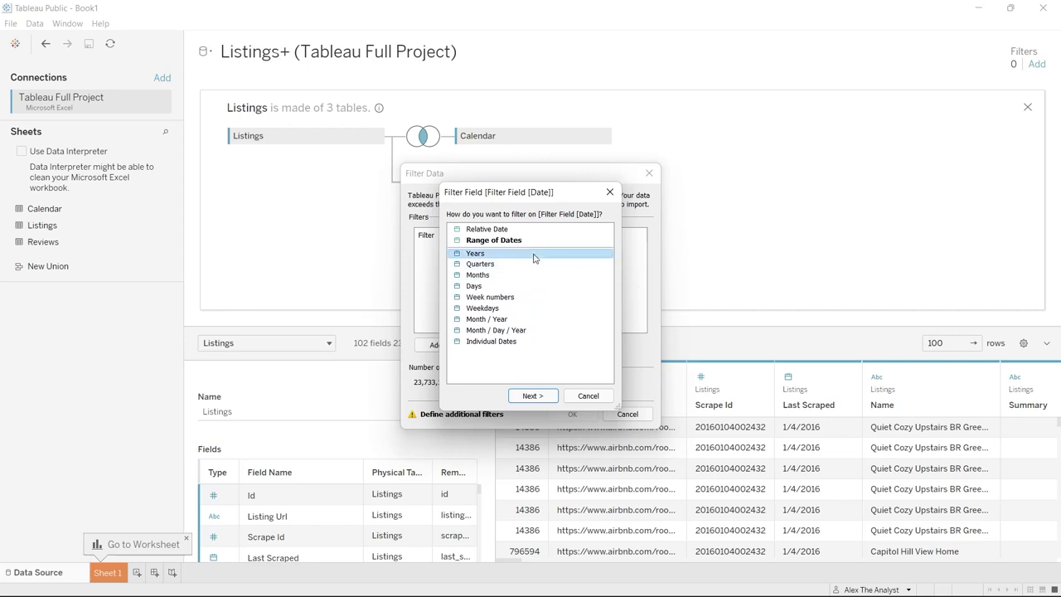
left_click(543, 398)
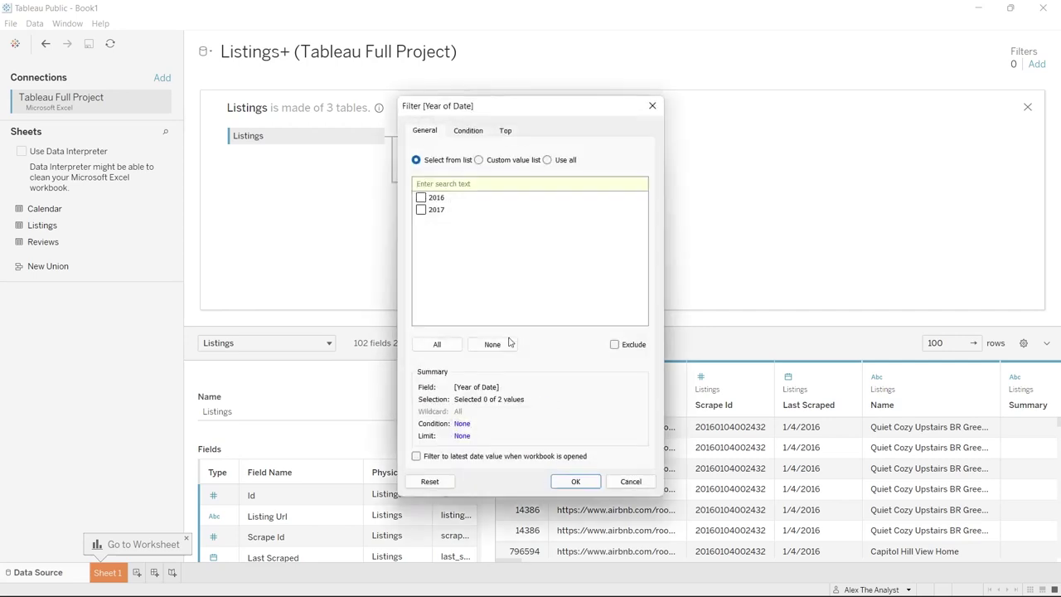
left_click(421, 198)
left_click(453, 351)
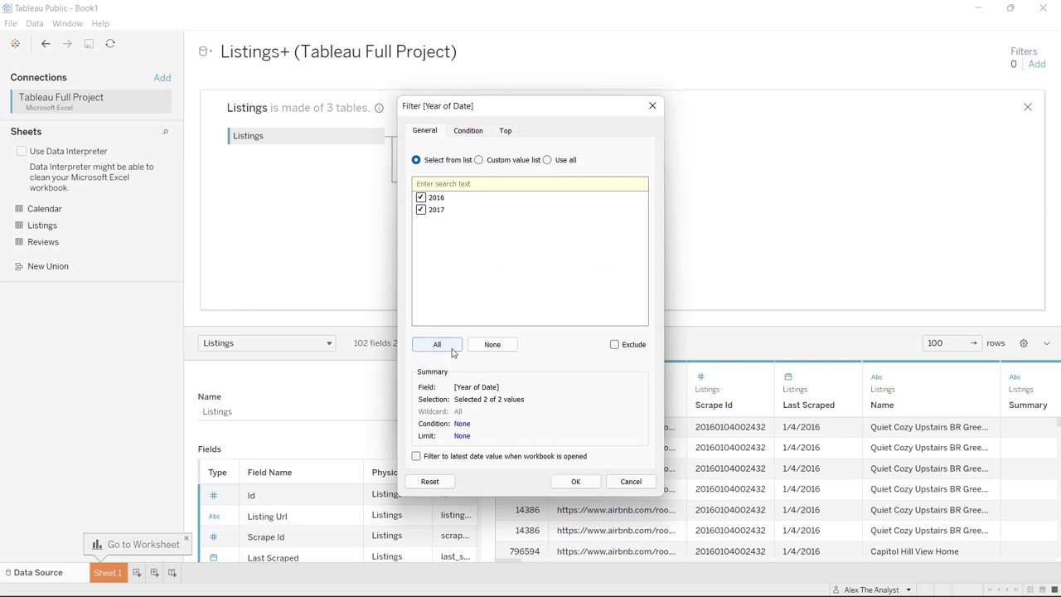
left_click(420, 211)
left_click(572, 481)
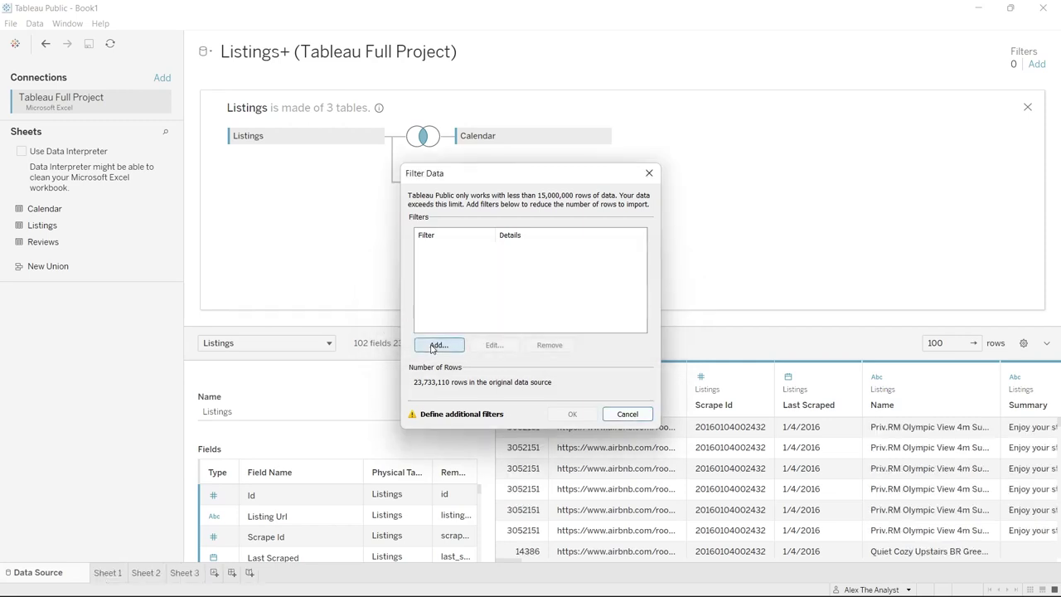
Step: Dismiss the row-limit filter prompt and remove the Reviews table from the data source
left_click(439, 345)
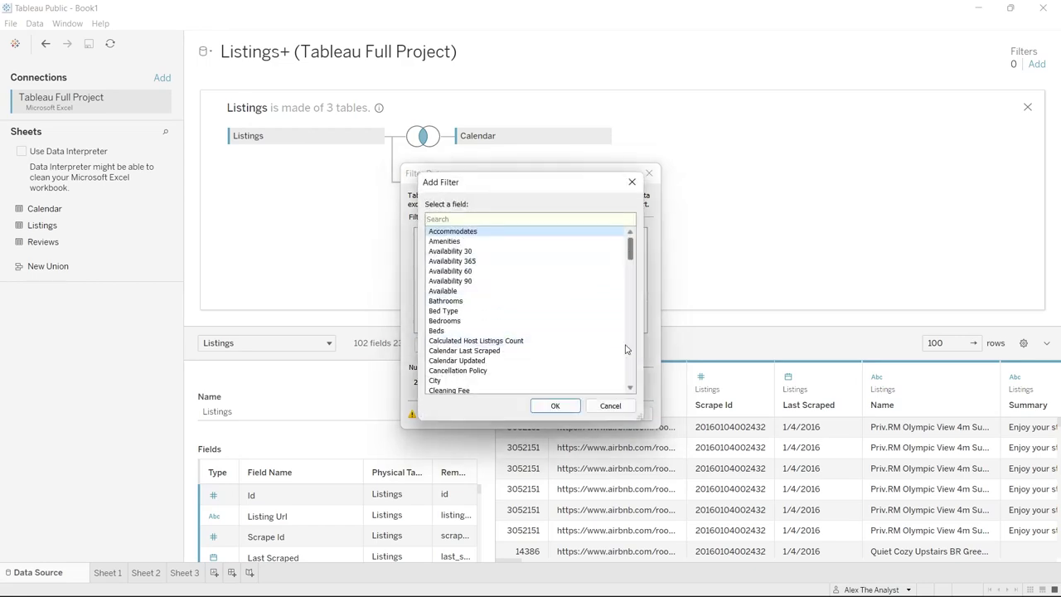
left_click(613, 407)
left_click(618, 414)
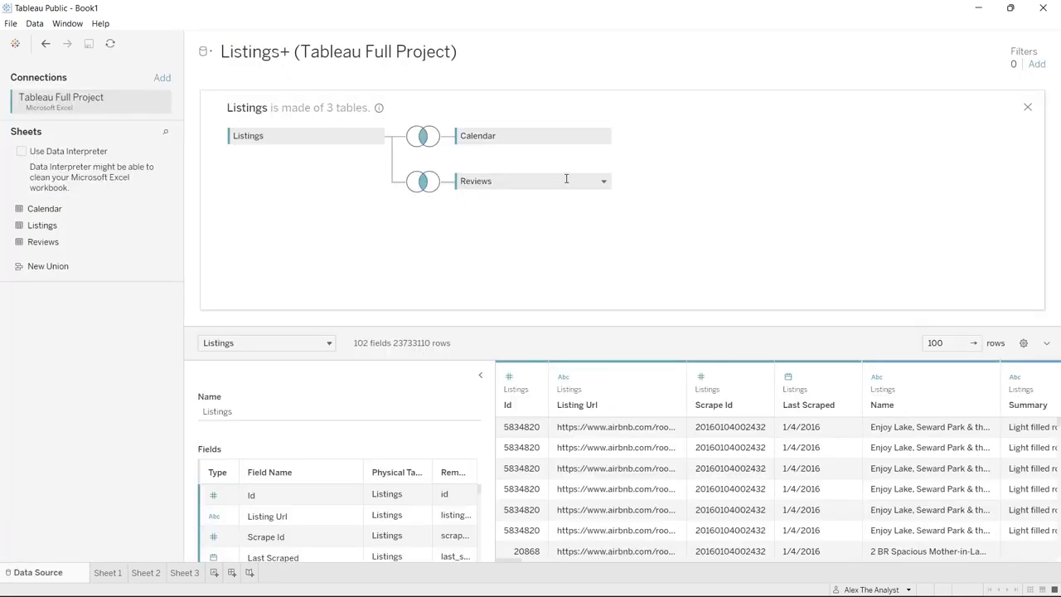
left_click(604, 183)
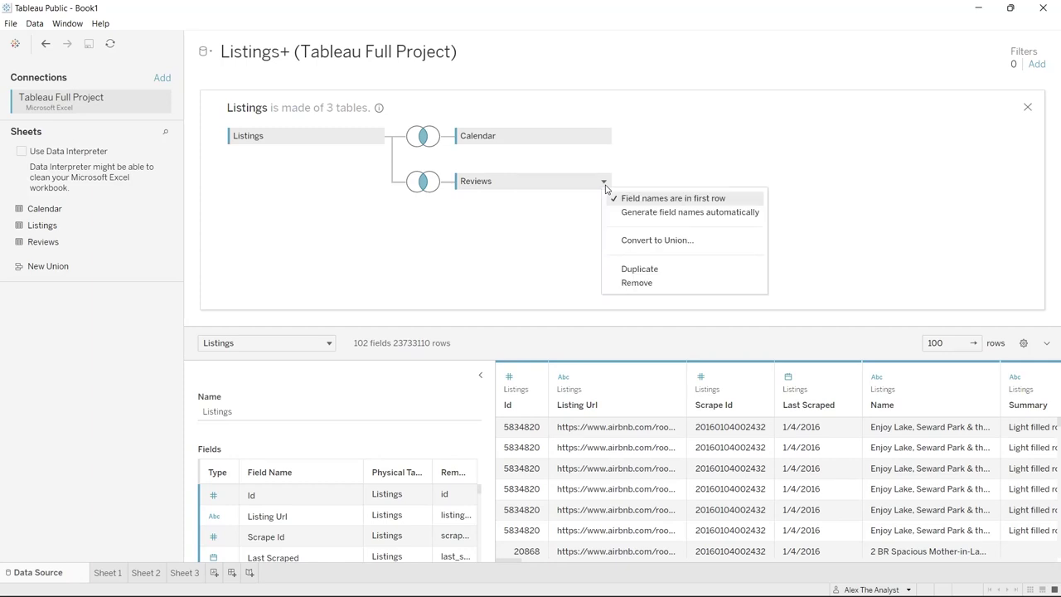
left_click(639, 283)
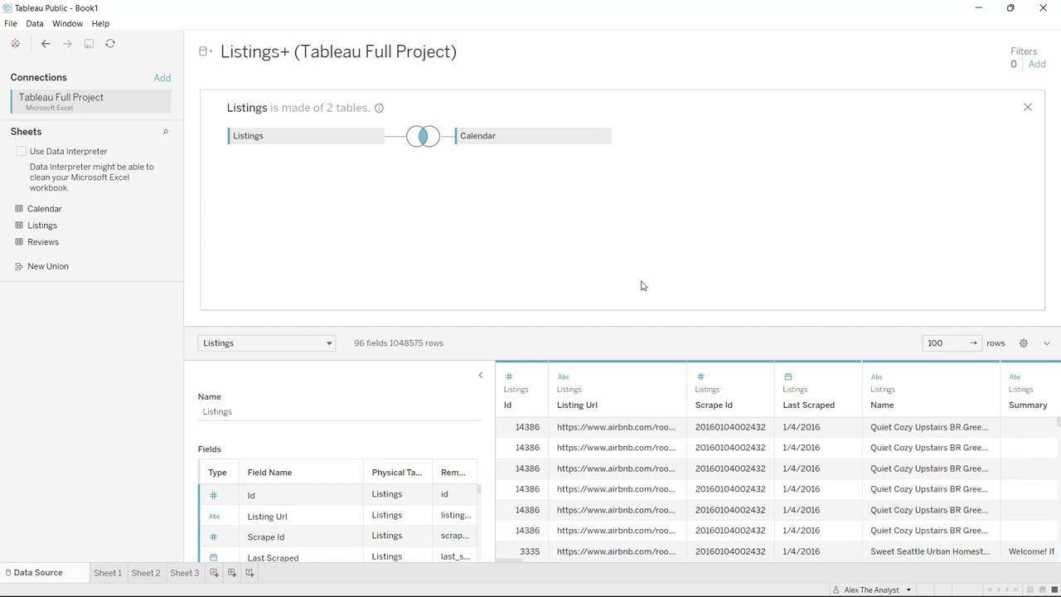
Step: Go to the empty Sheet 1 worksheet and browse the Calendar and Listings fields
left_click(107, 572)
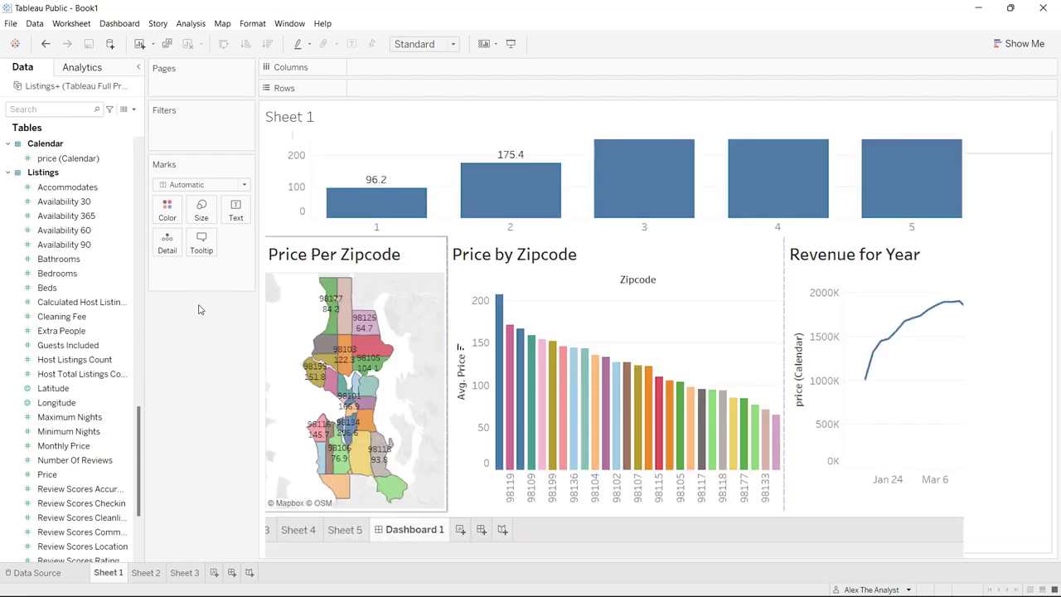
scroll(62, 343, "down", 3)
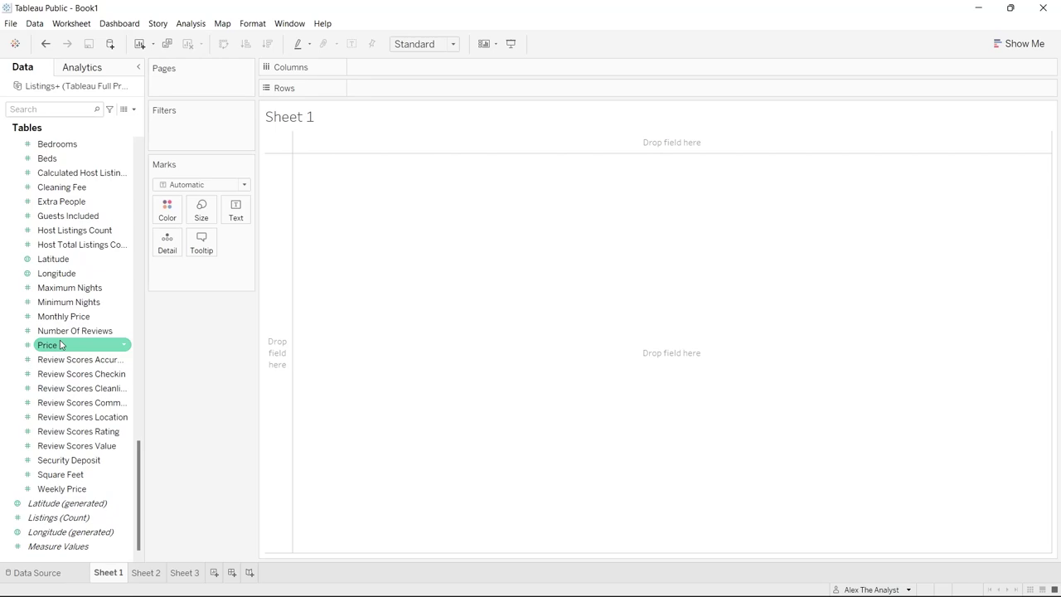
scroll(60, 345, "up", 15)
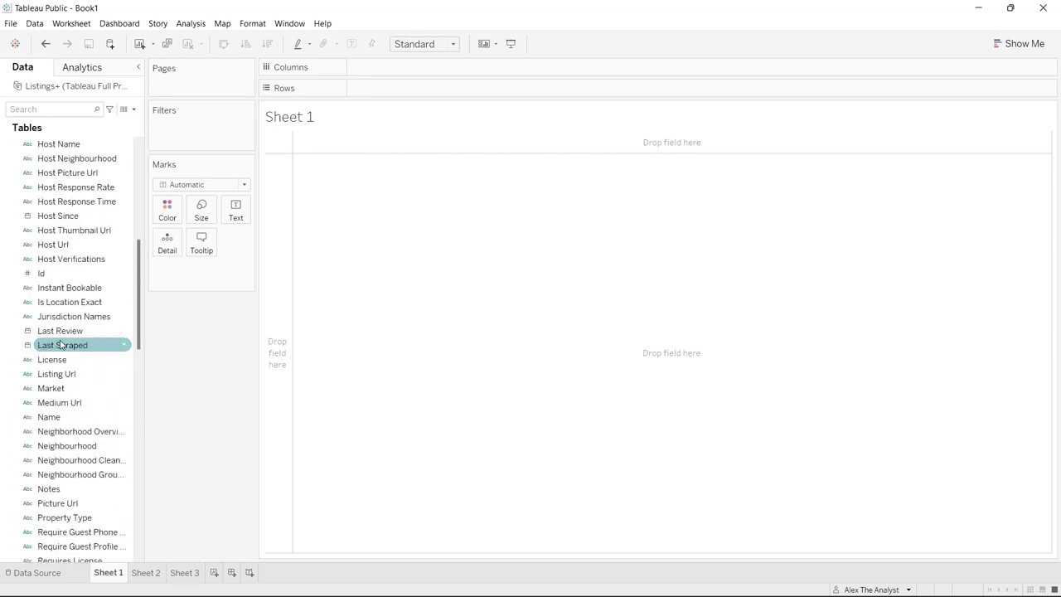
scroll(60, 344, "up", 7)
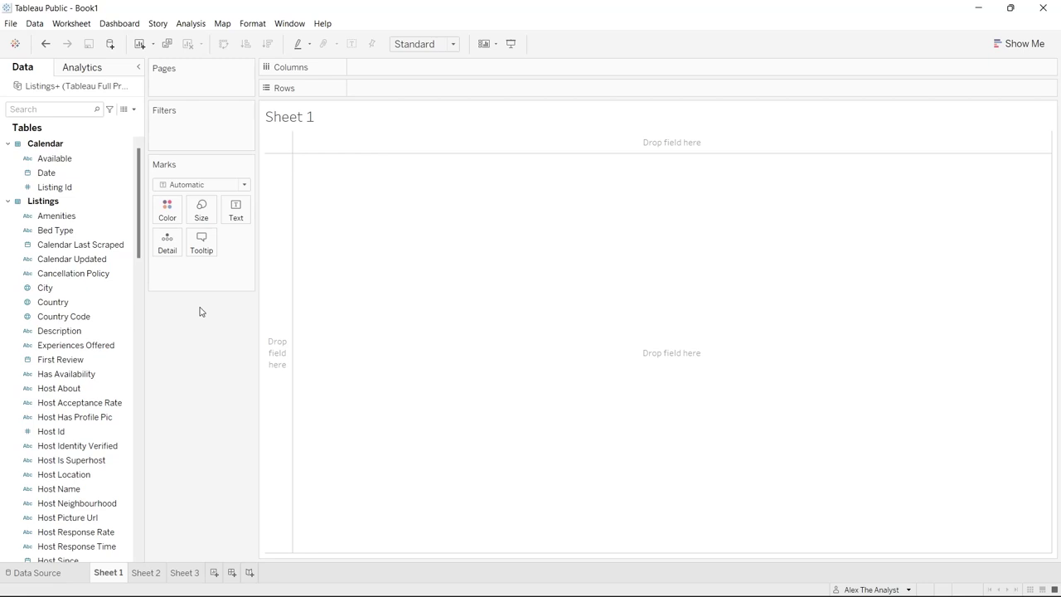
left_click(90, 318)
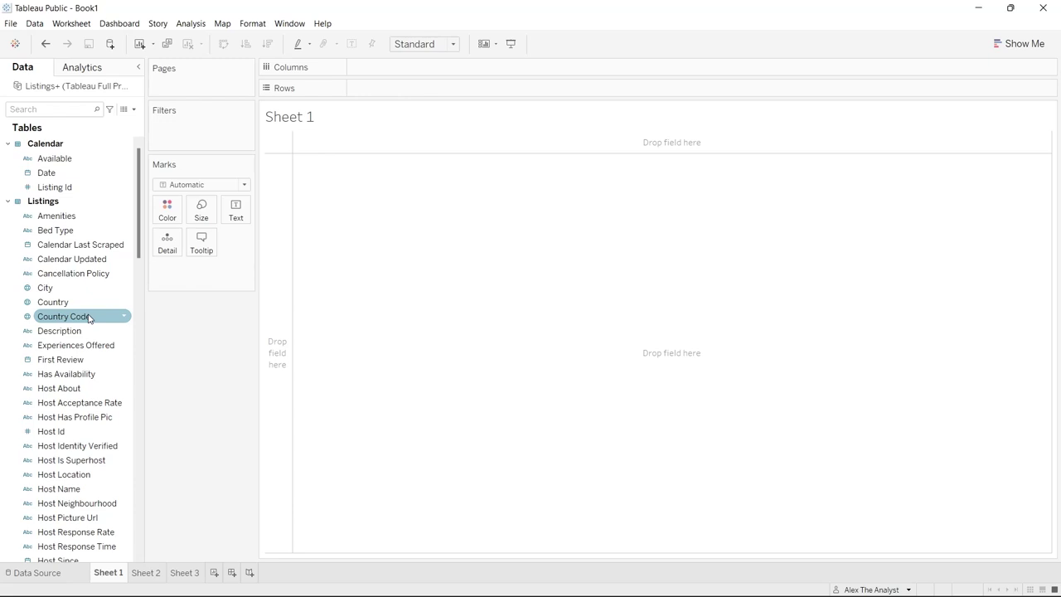
scroll(91, 307, "down", 15)
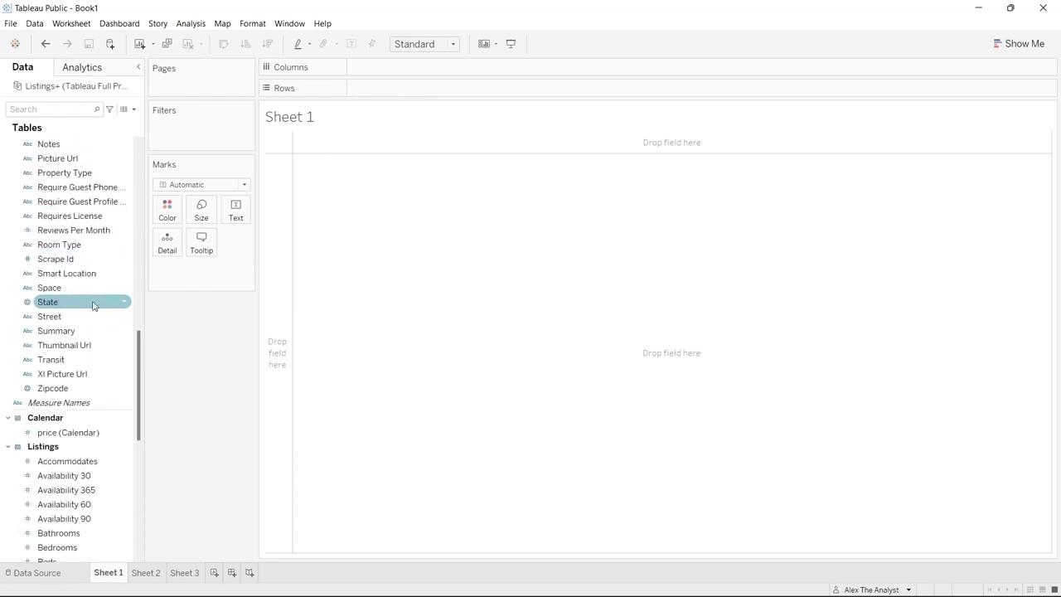
Step: Put Zipcode on Columns, exclude the Null zipcode, and put Price on Rows as SUM(Price) bars
left_click_drag(71, 390, 411, 69)
left_click_drag(532, 168, 313, 172)
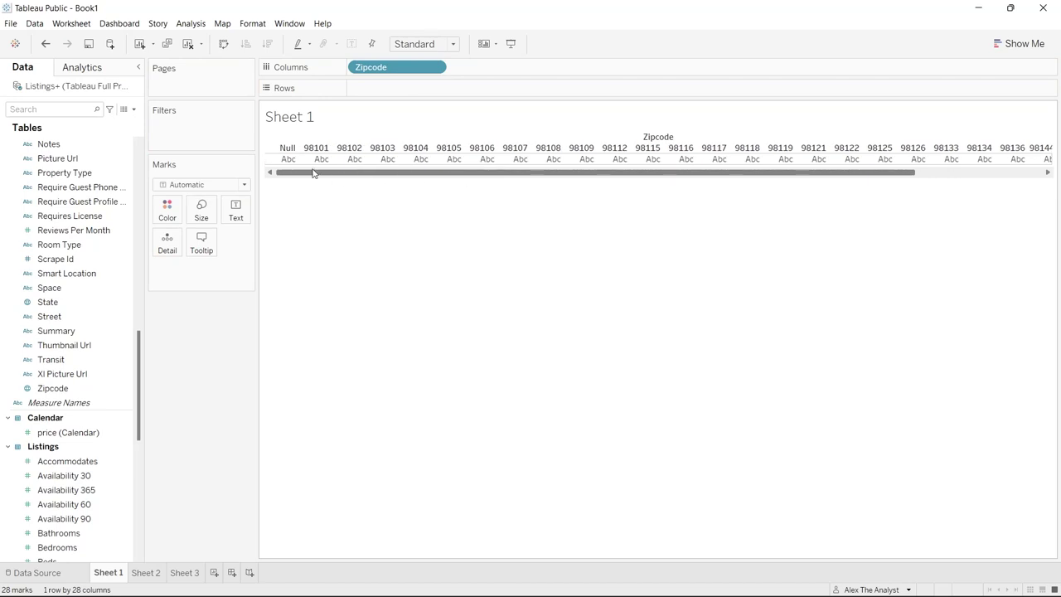
left_click(288, 149)
right_click(288, 149)
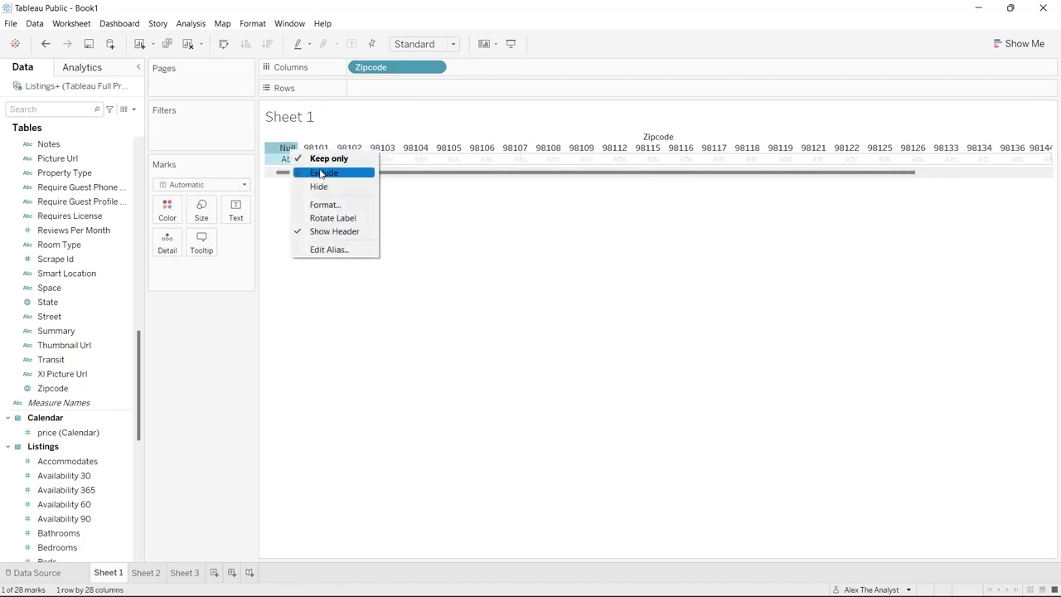
left_click(322, 173)
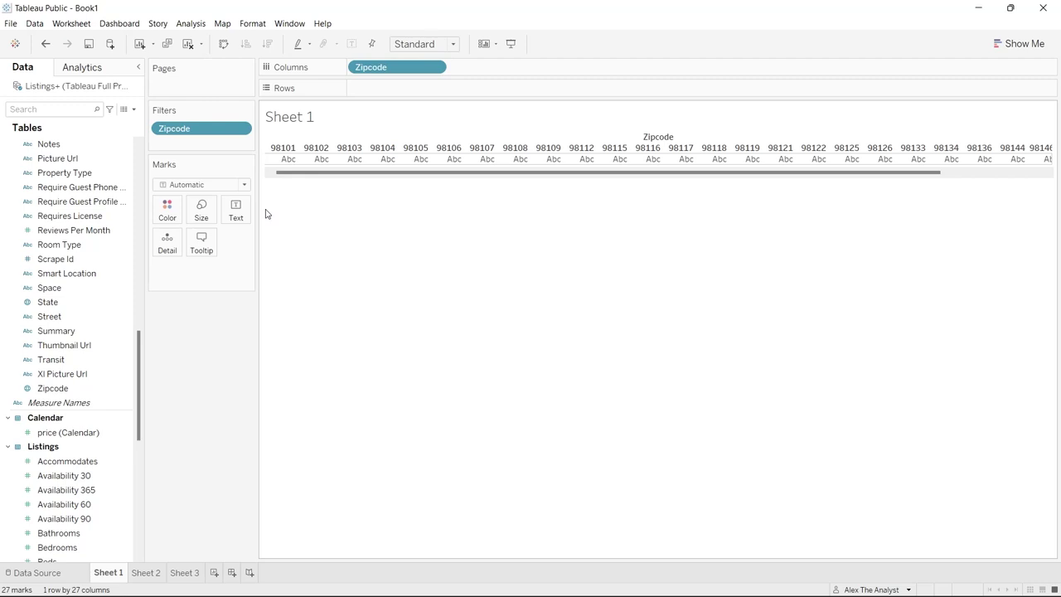
left_click_drag(138, 351, 436, 91)
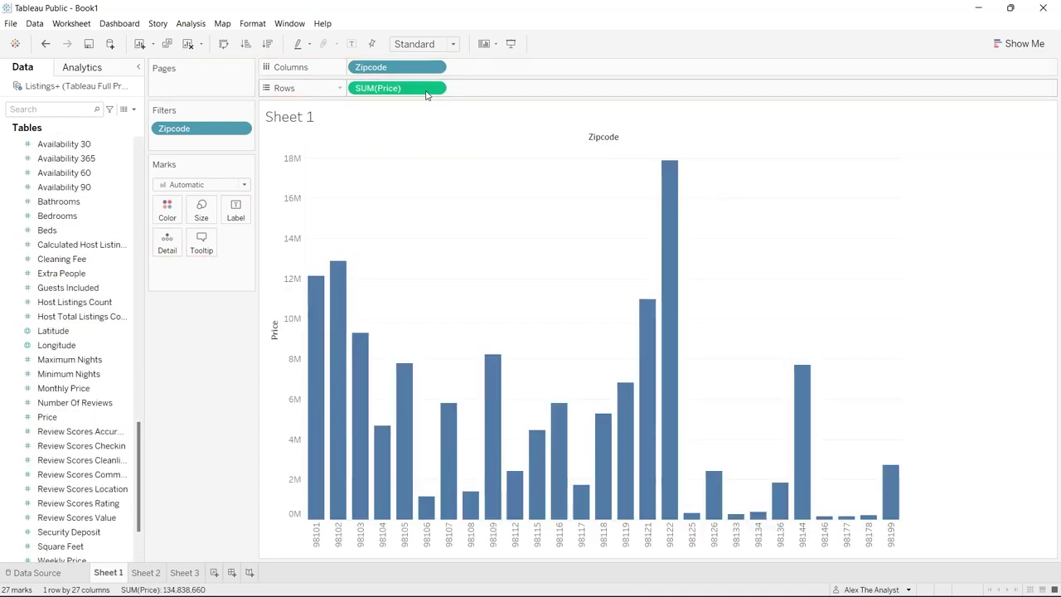
Step: Change the Price measure's aggregation from Sum to Average
left_click(436, 89)
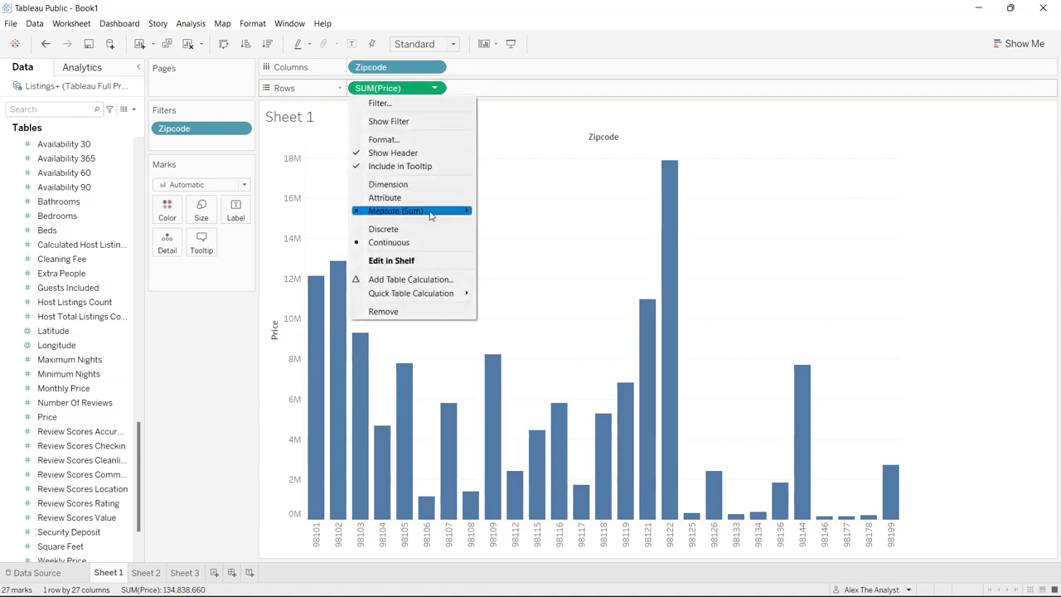
mouse_move(454, 211)
left_click(509, 226)
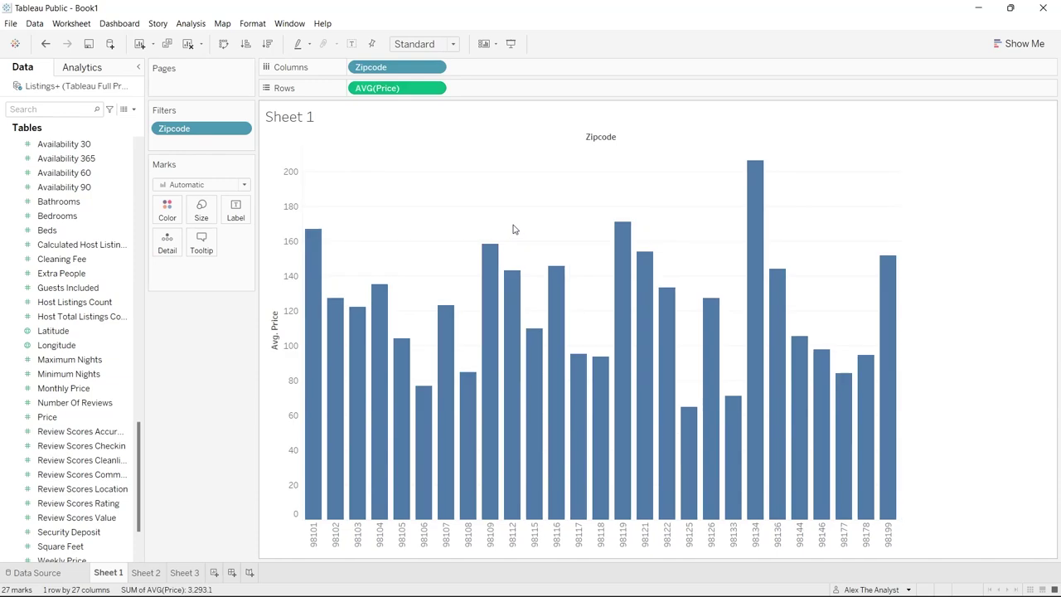
Step: Sort the zipcode bars by average price descending, led by 98134 at 206.6
left_click(269, 45)
mouse_move(311, 273)
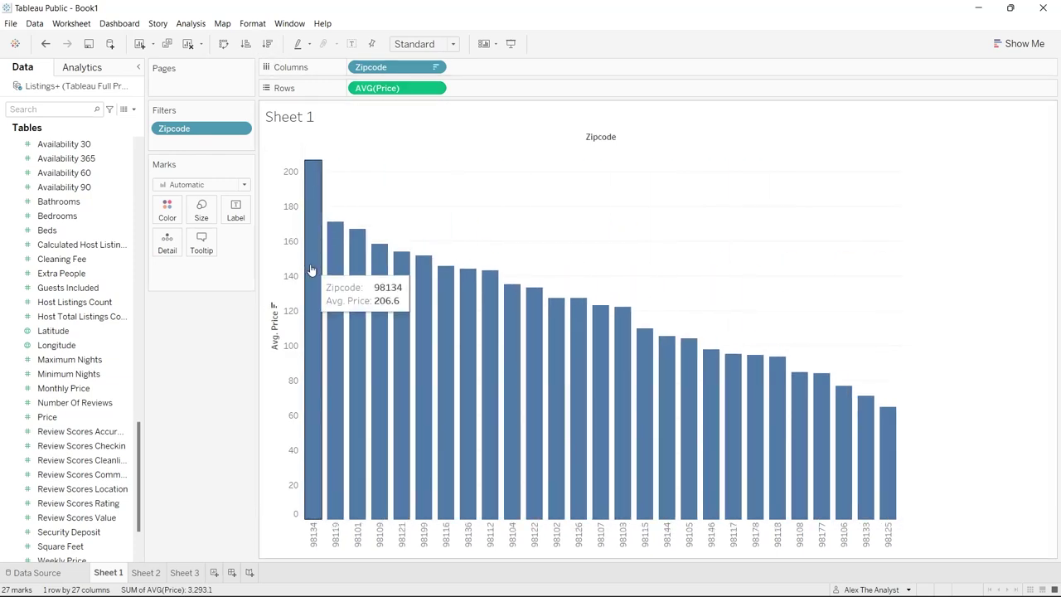
left_click(315, 194)
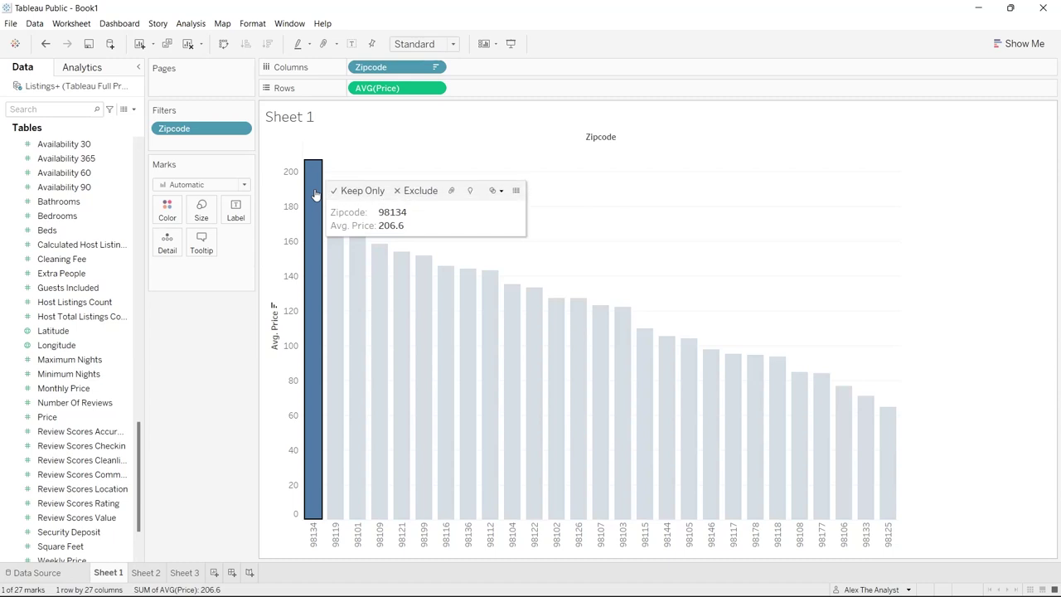
left_click(273, 224)
left_click(234, 345)
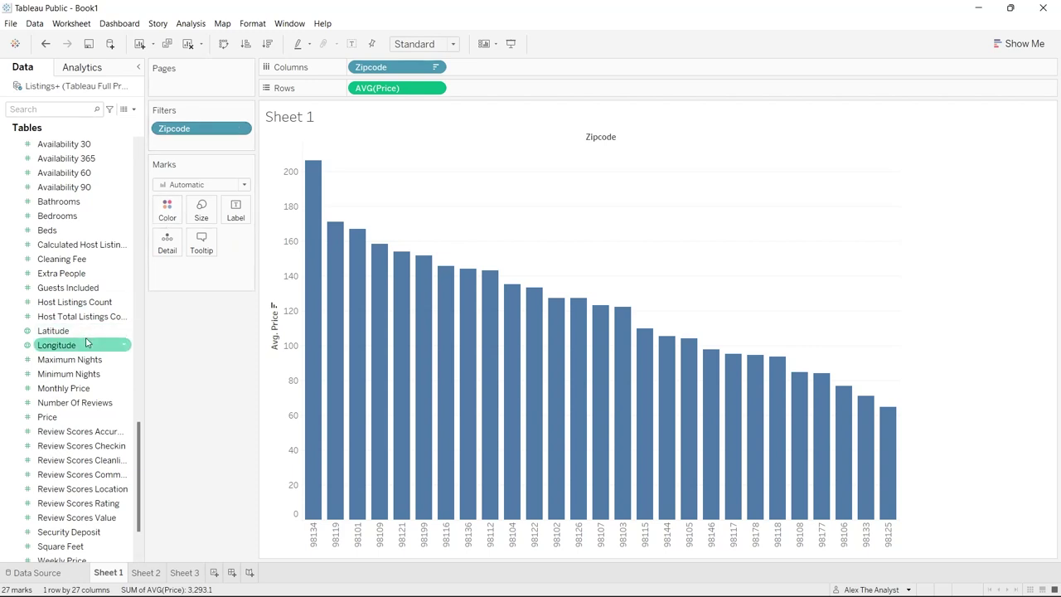
scroll(83, 332, "up", 5)
Step: Add Zipcode to the Marks card and switch it from Detail to Color
left_click_drag(81, 290, 199, 274)
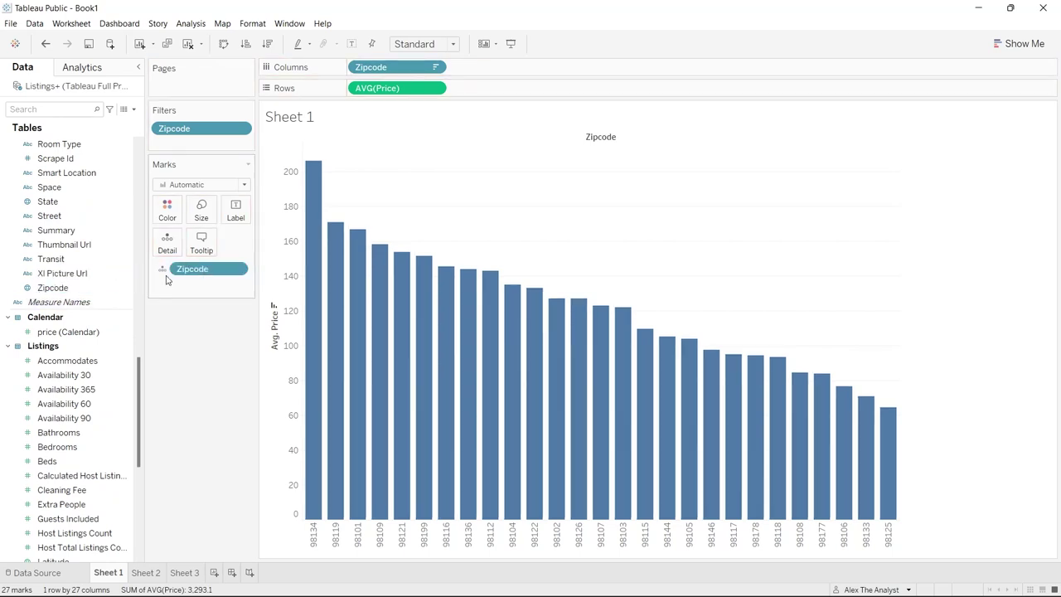
left_click(163, 270)
left_click(175, 289)
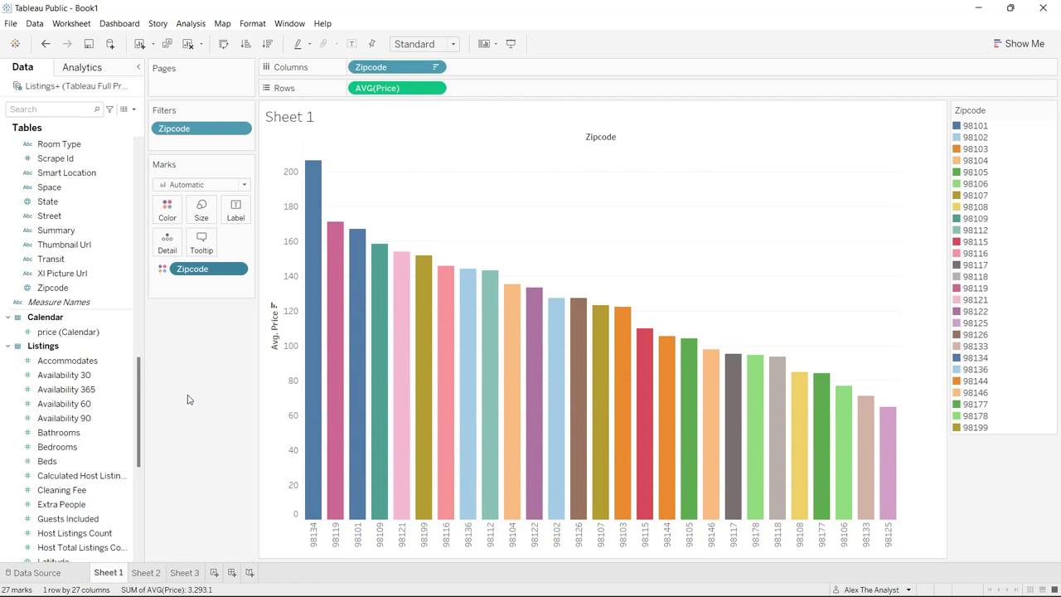
Step: Replace the sheet title with bold 'Price by Zipcode'
double_click(299, 119)
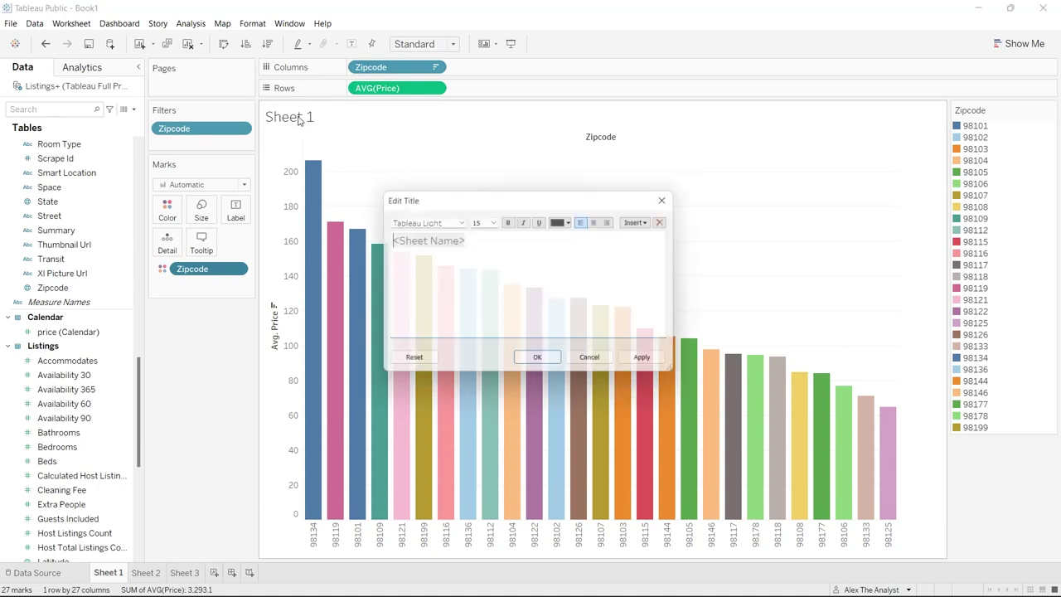
key("ctrl+a")
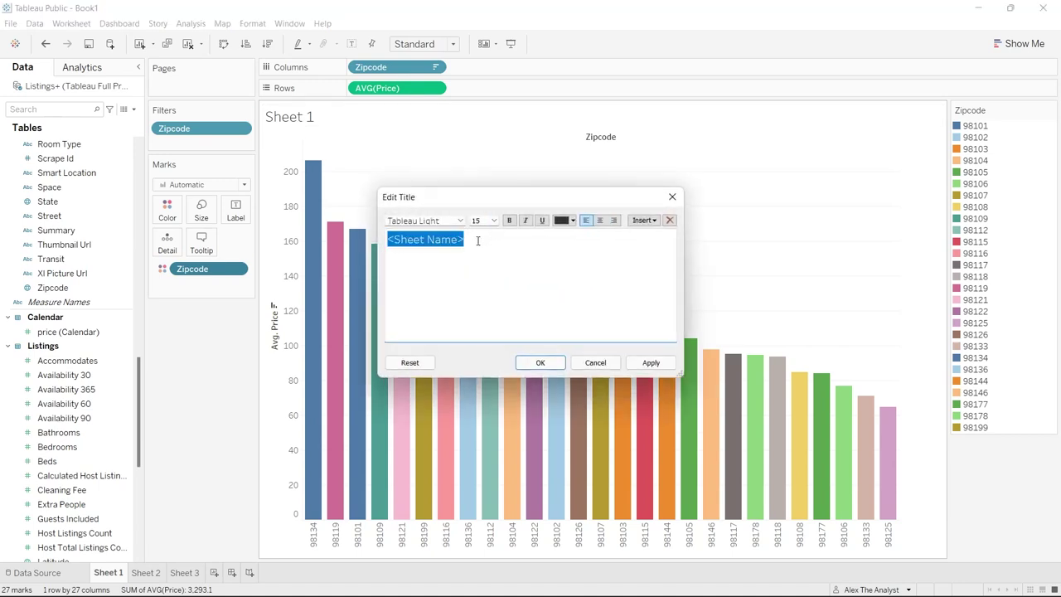
type("Price by ")
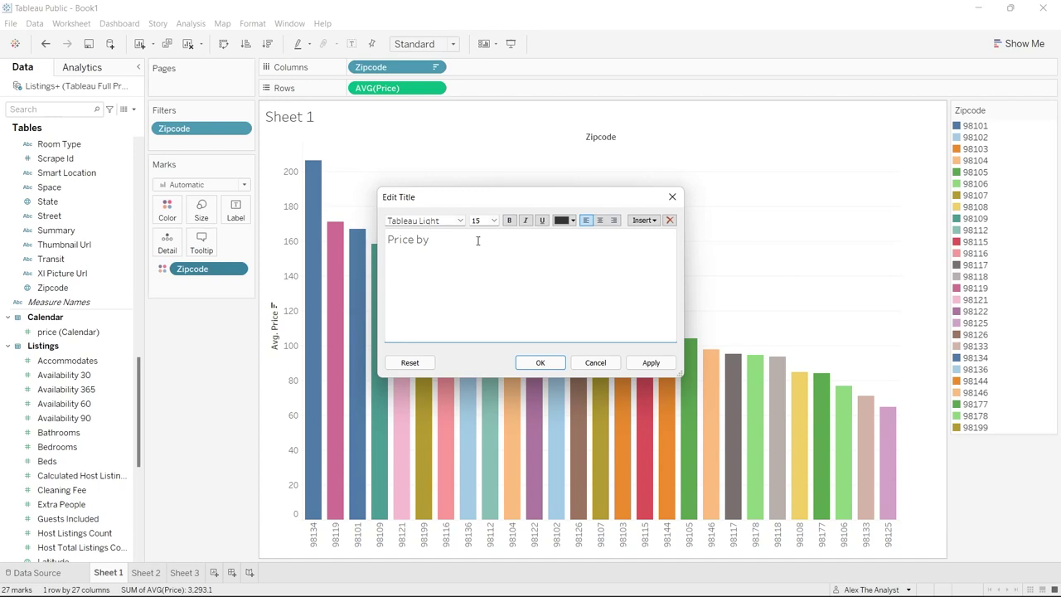
type("Zipcode")
left_click_drag(472, 240, 371, 248)
left_click(509, 220)
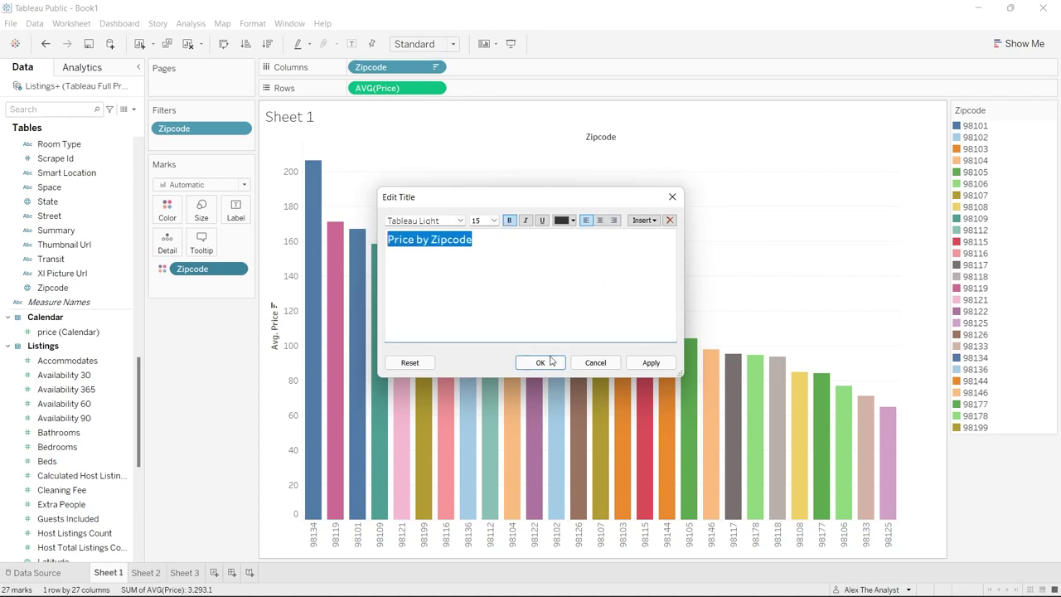
left_click(651, 361)
left_click(539, 362)
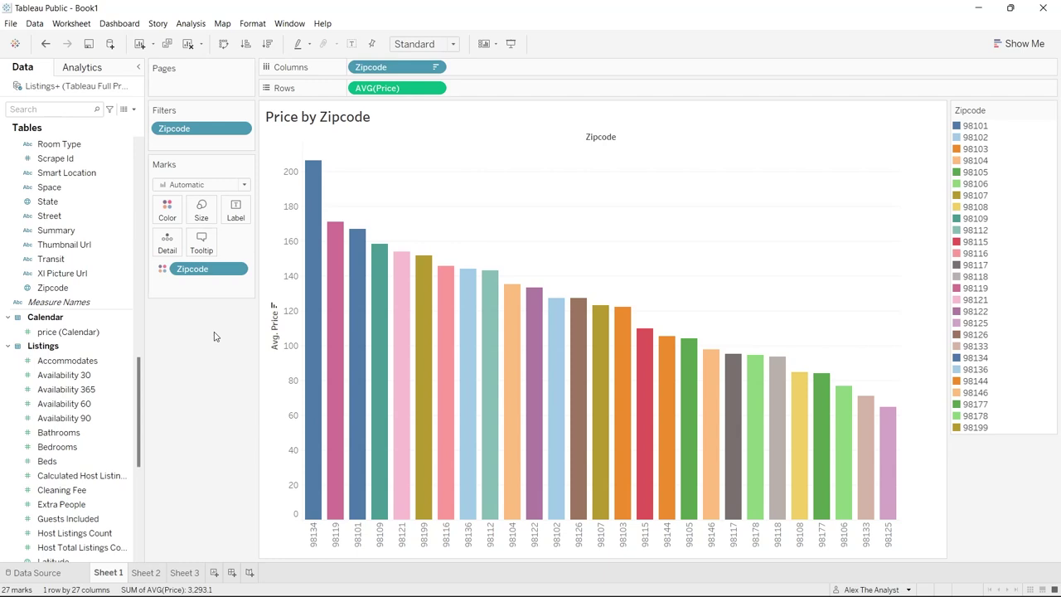
left_click(147, 574)
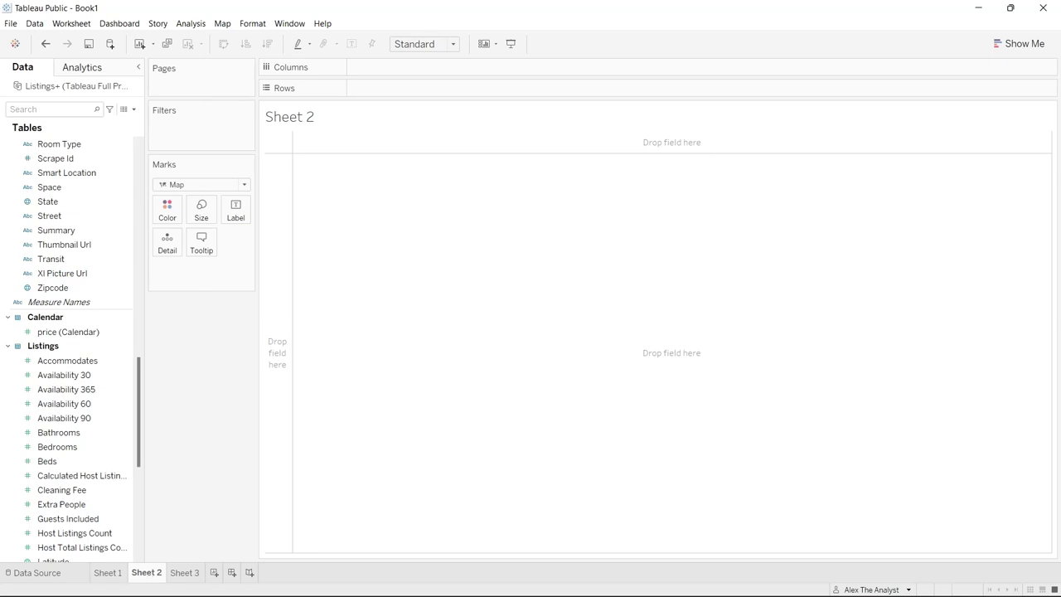
left_click(117, 417)
left_click(1025, 44)
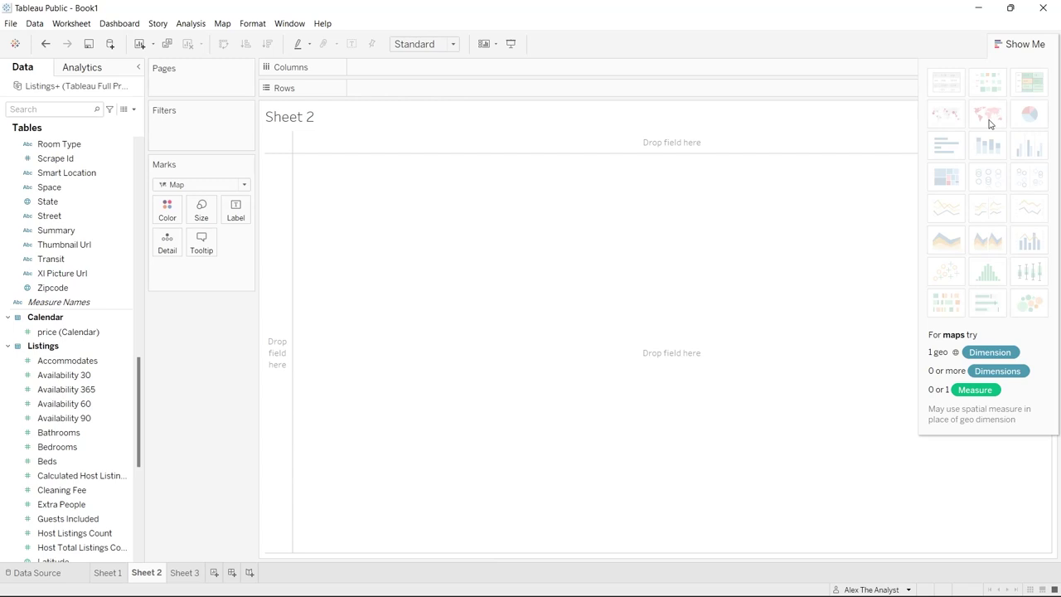
left_click_drag(141, 395, 137, 452)
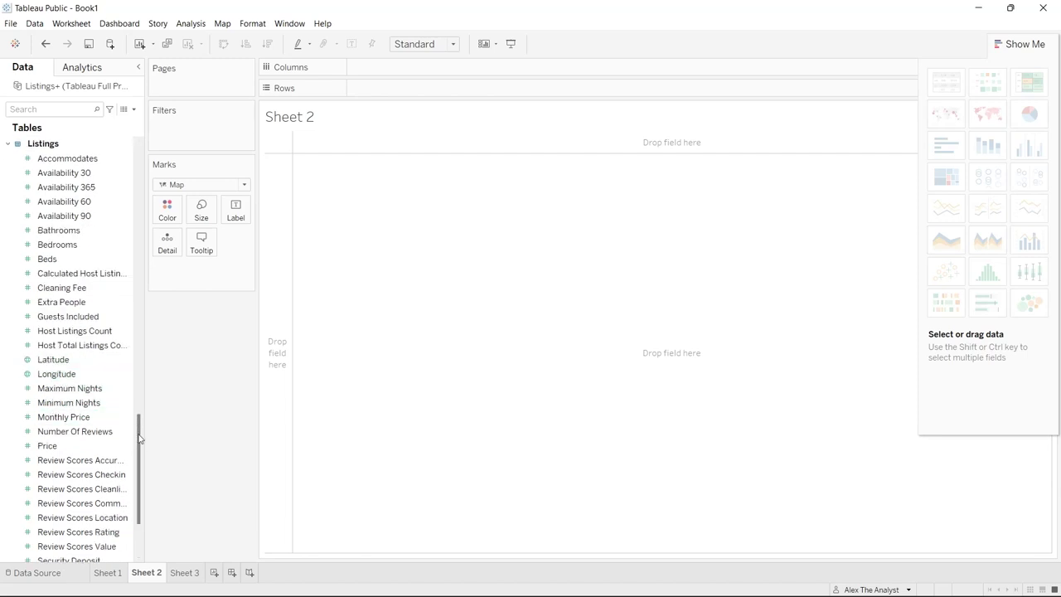
scroll(139, 442, "down", 3)
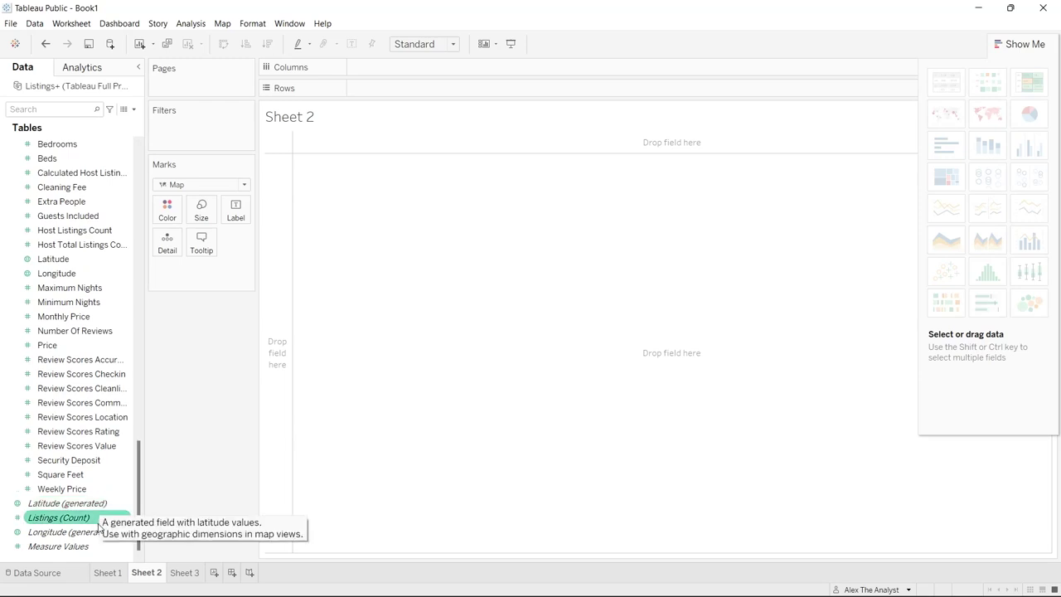
left_click_drag(139, 496, 149, 375)
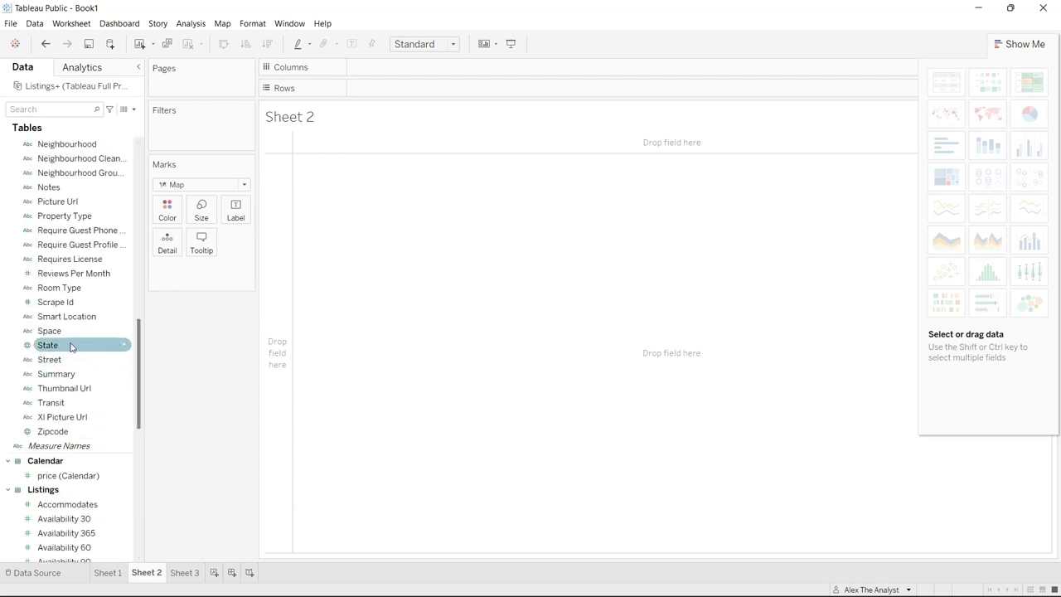
left_click_drag(140, 382, 138, 232)
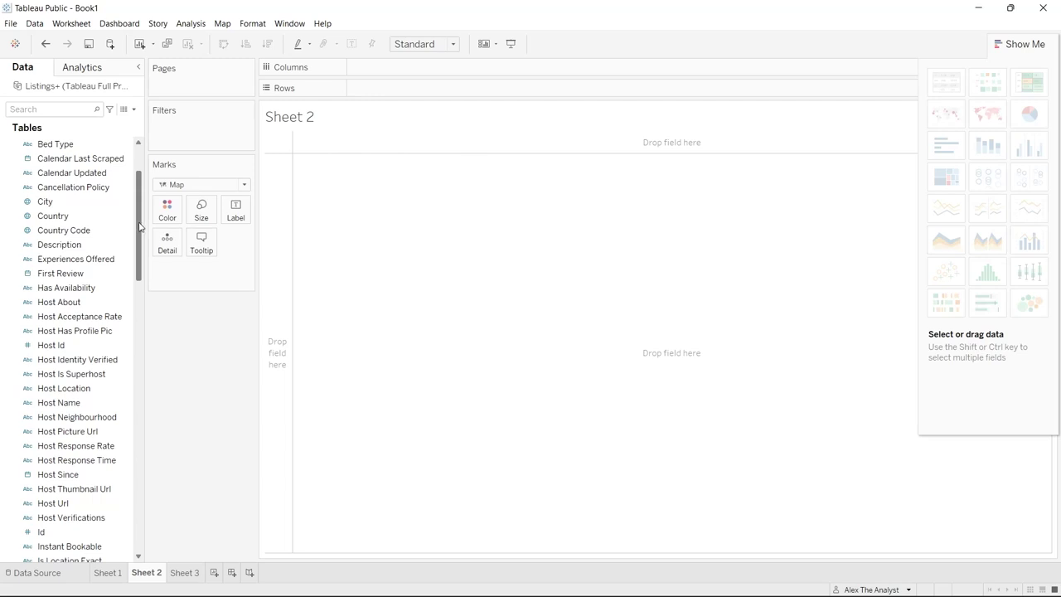
left_click_drag(139, 227, 139, 230)
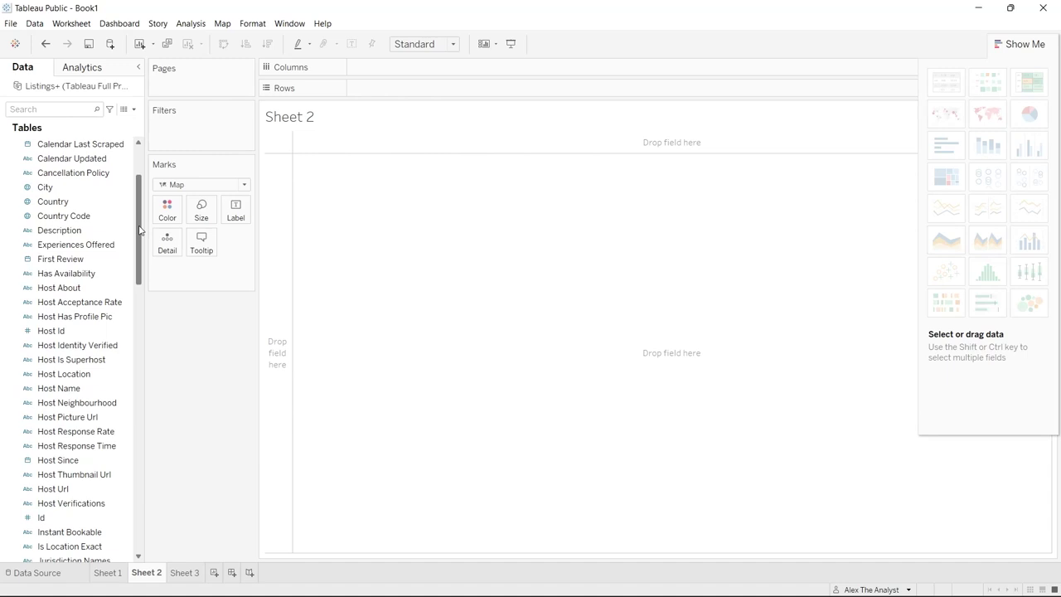
Step: Create a filled map of the Zipcode field from Show Me
mouse_move(139, 230)
left_mouse_down()
mouse_move(139, 389)
mouse_move(273, 206)
mouse_move(420, 74)
left_mouse_up()
left_click(83, 374)
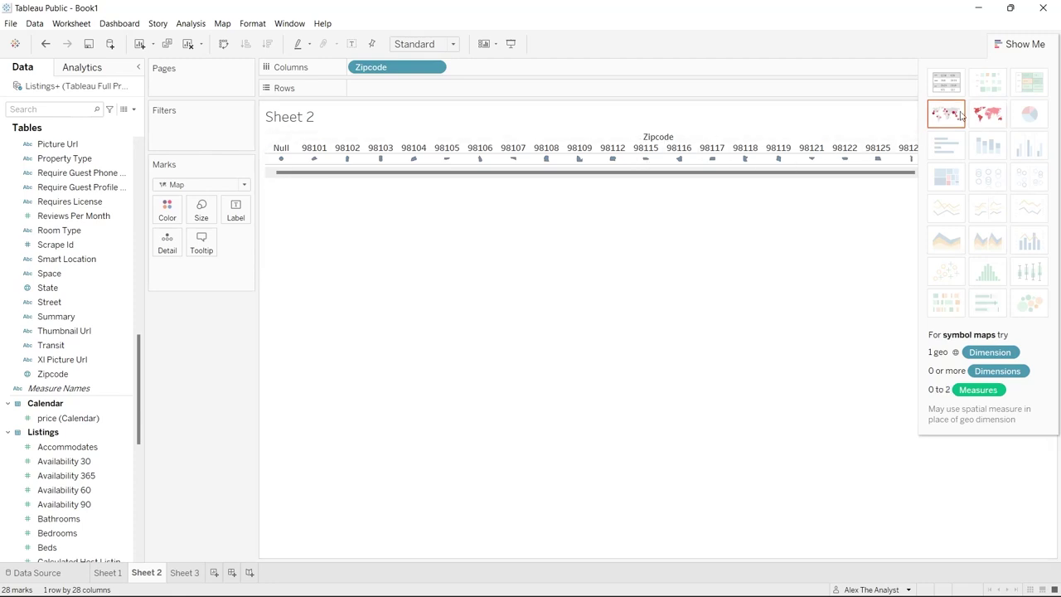
left_click(986, 115)
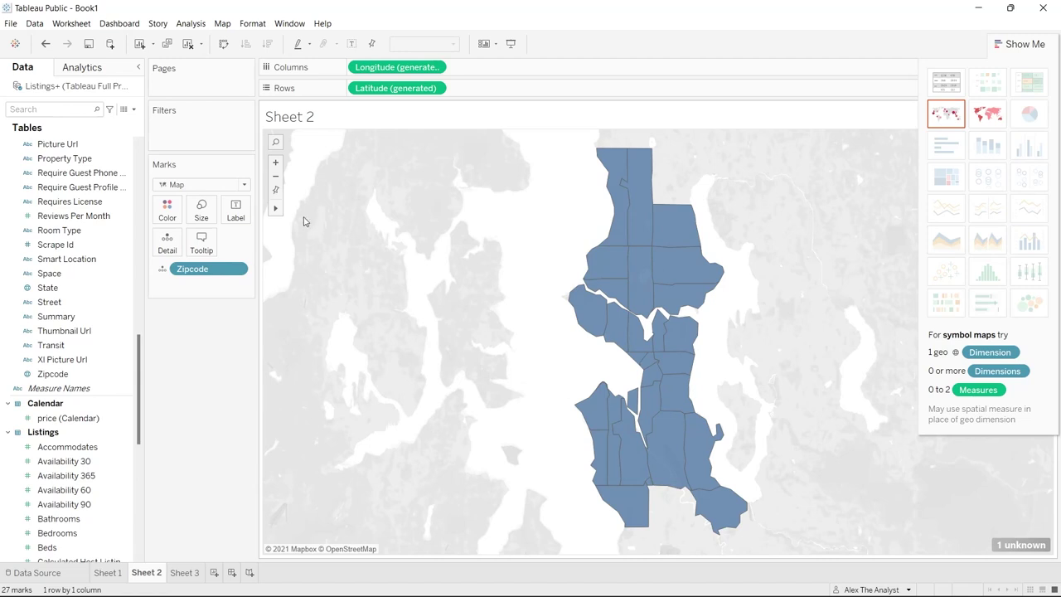
Step: Zoom and pan the map so Seattle's zipcode areas fill the view
left_click(276, 177)
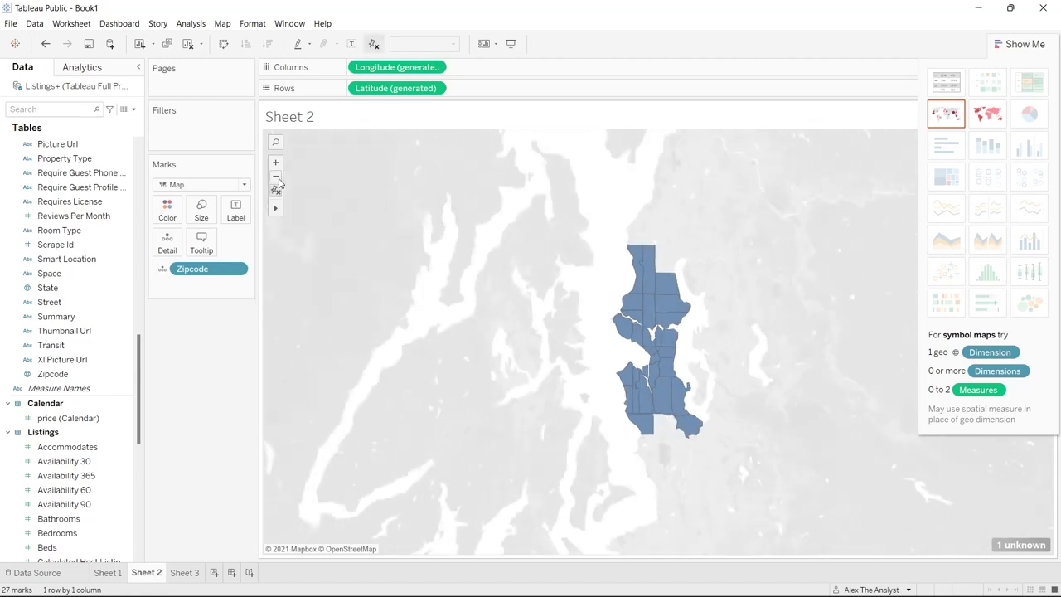
left_click(278, 178)
left_click(277, 178)
left_click(278, 178)
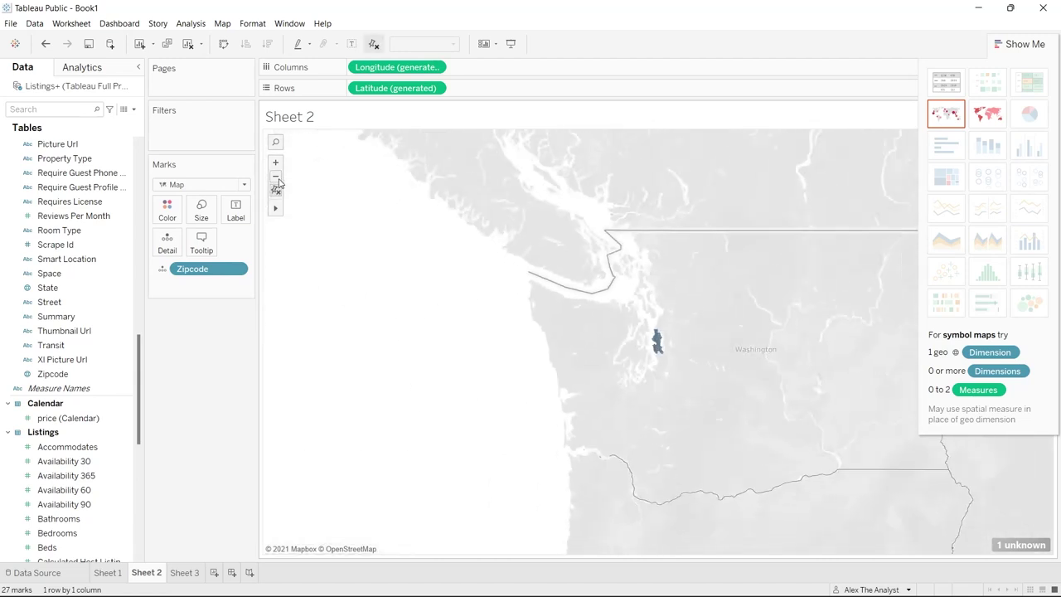
left_click(276, 163)
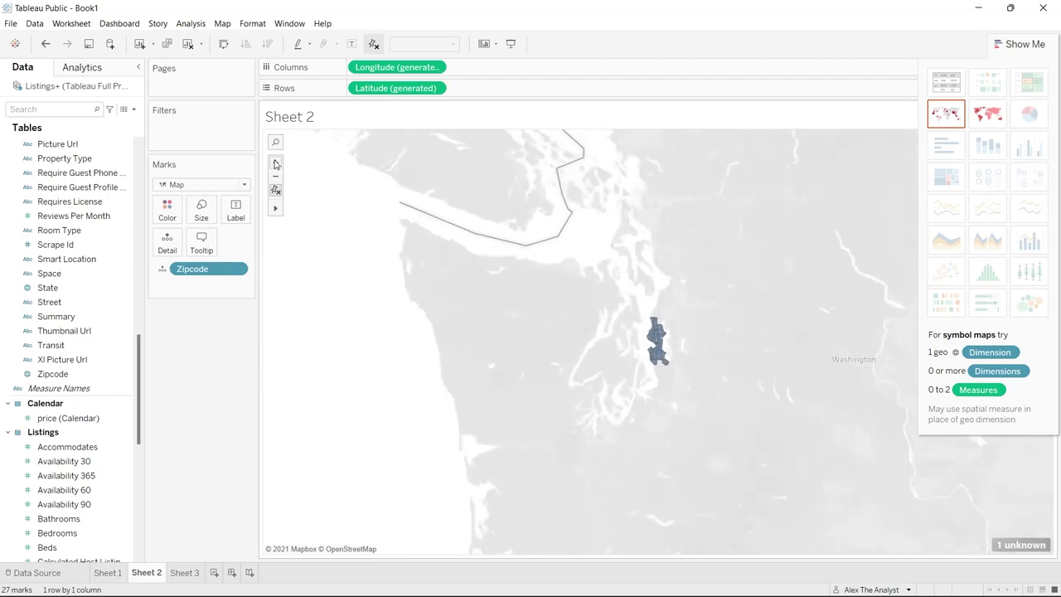
left_click(276, 163)
left_click(276, 163)
left_click(276, 163)
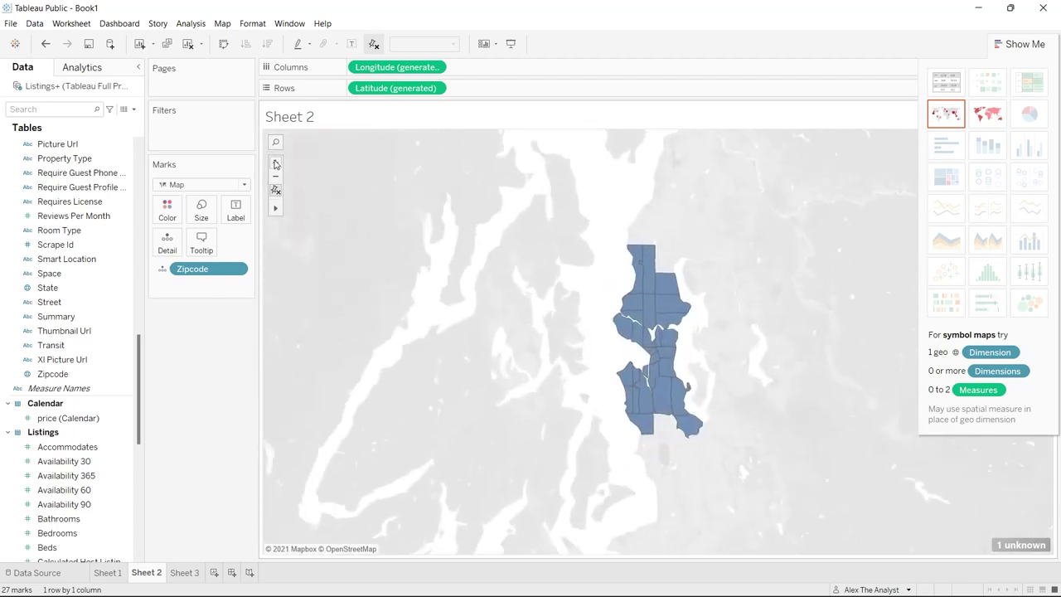
left_click(276, 163)
left_click_drag(459, 288, 411, 308)
mouse_move(279, 208)
left_click(304, 209)
left_click_drag(445, 284, 372, 274)
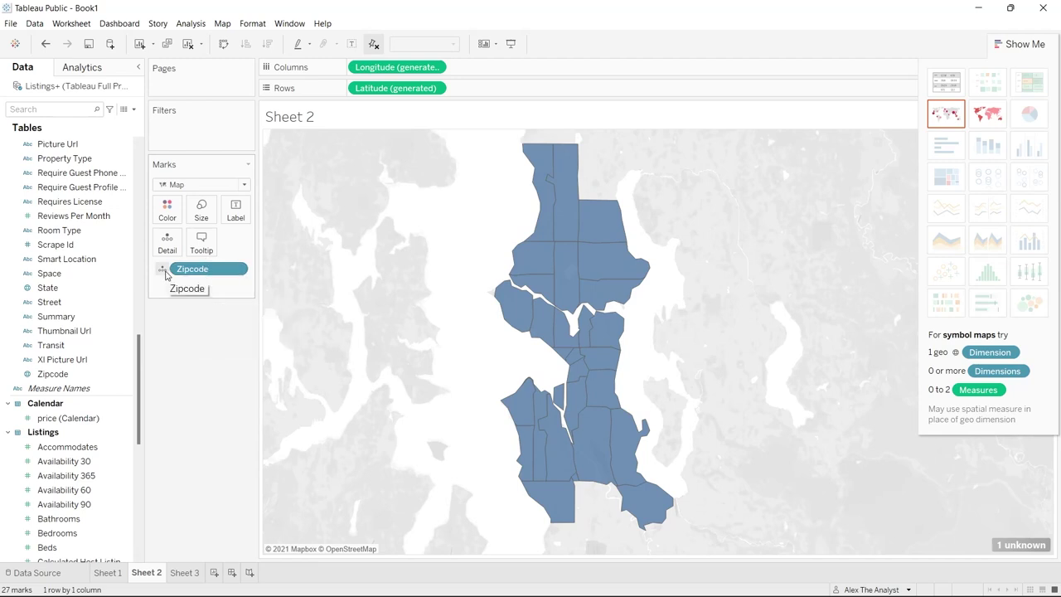
Step: Colour the map areas by Zipcode using a second Zipcode on the Marks card
left_click_drag(86, 379, 216, 287)
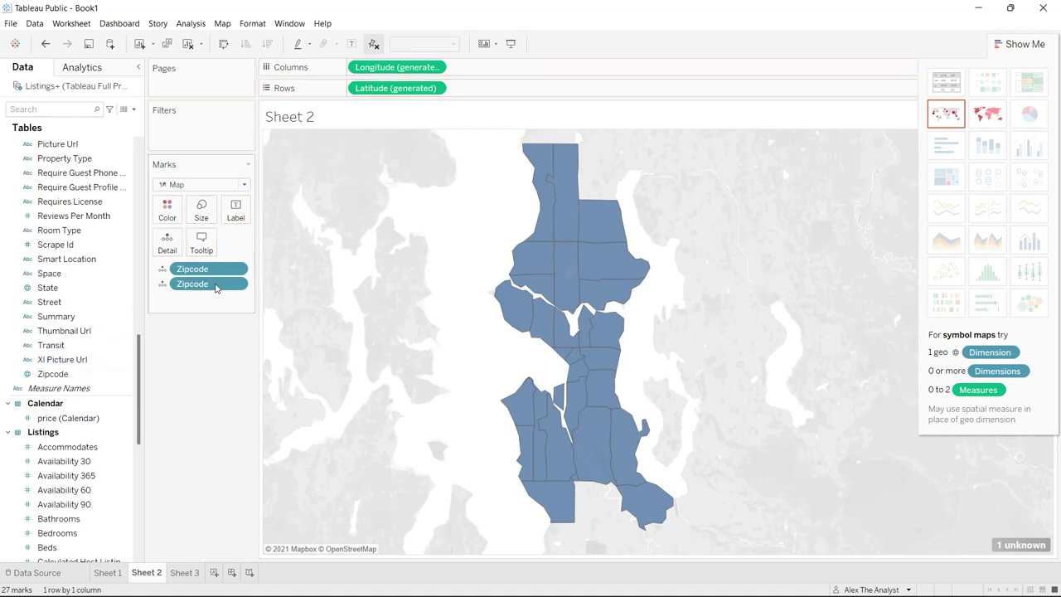
left_click(163, 286)
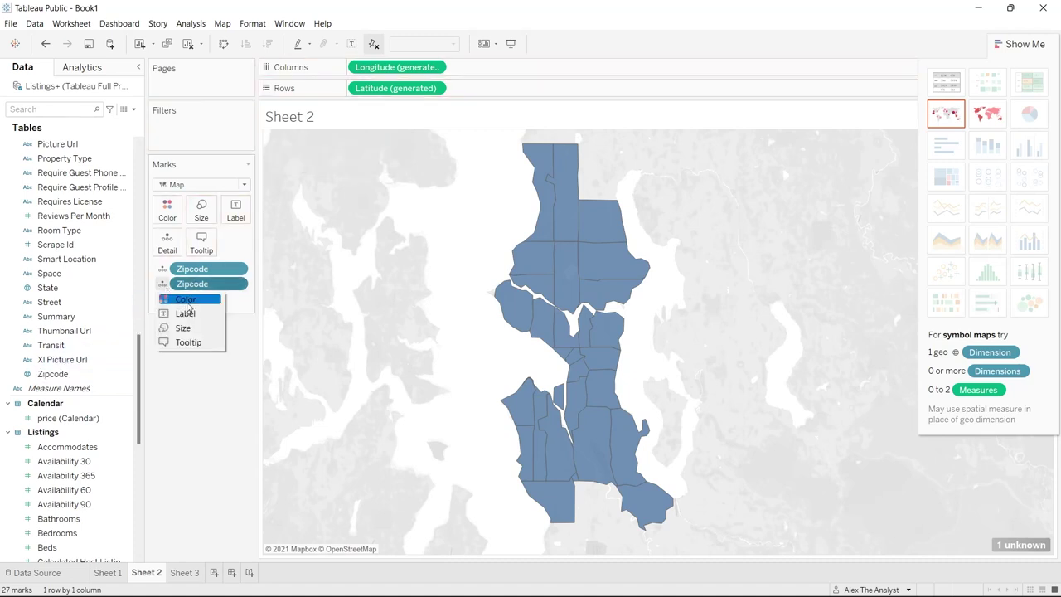
left_click(188, 301)
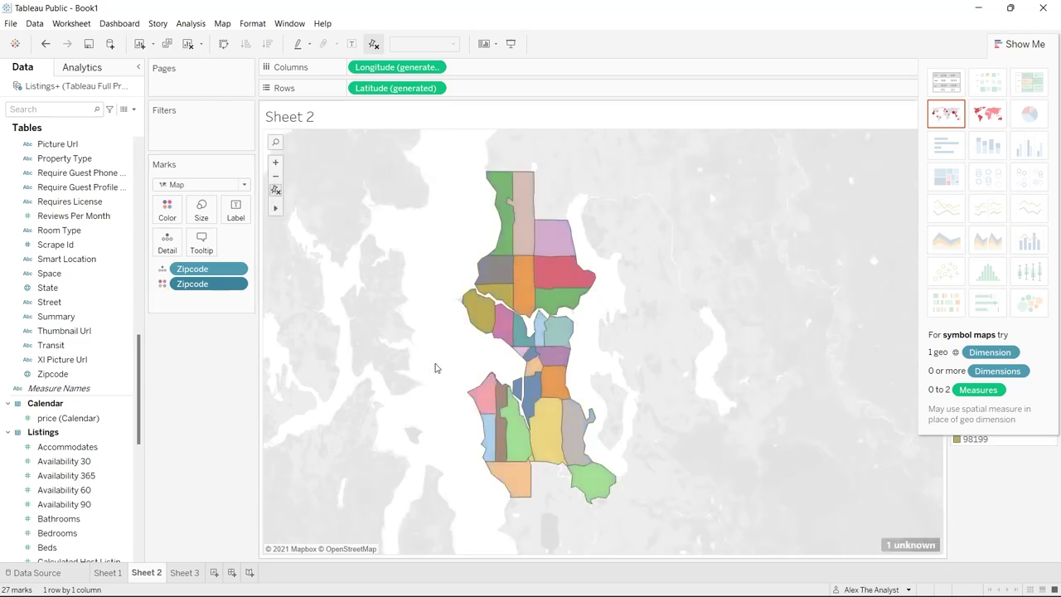
Step: Exclude the Null zipcode via the map legend, then return to the Sheet 1 bar chart
left_click(1015, 43)
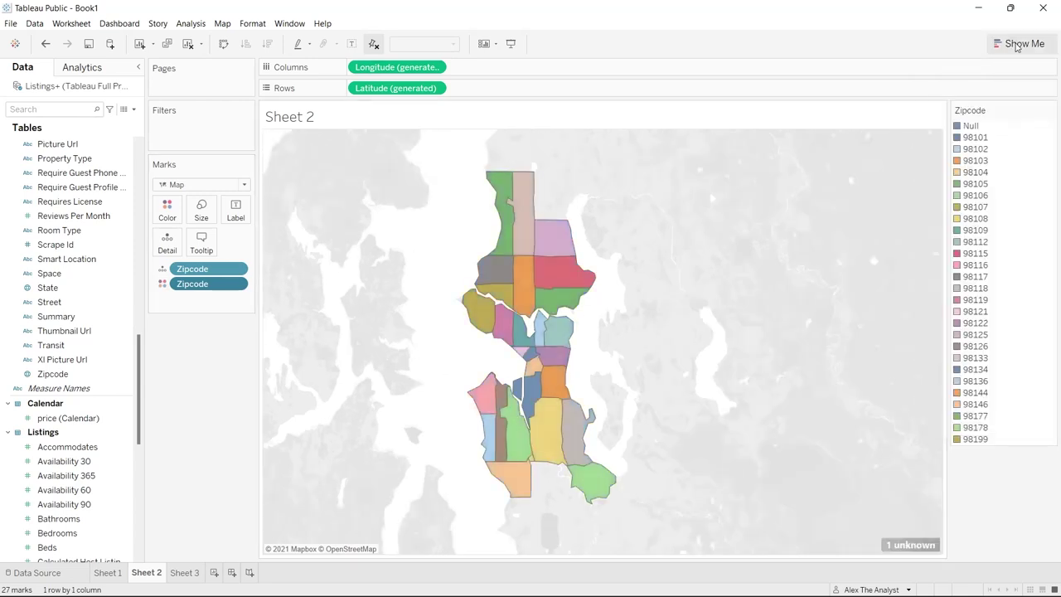
right_click(972, 131)
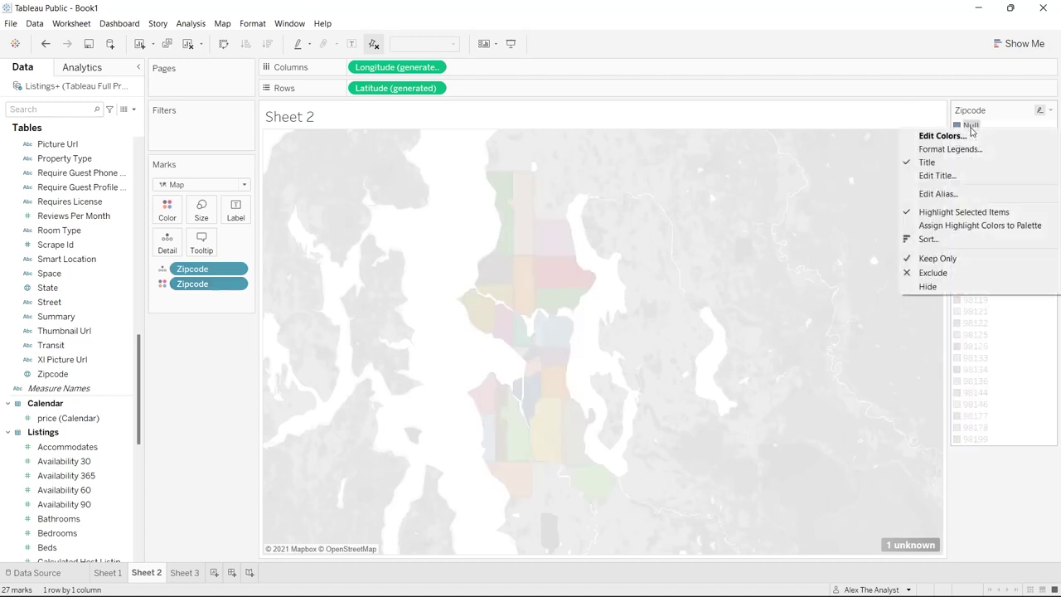
left_click(951, 274)
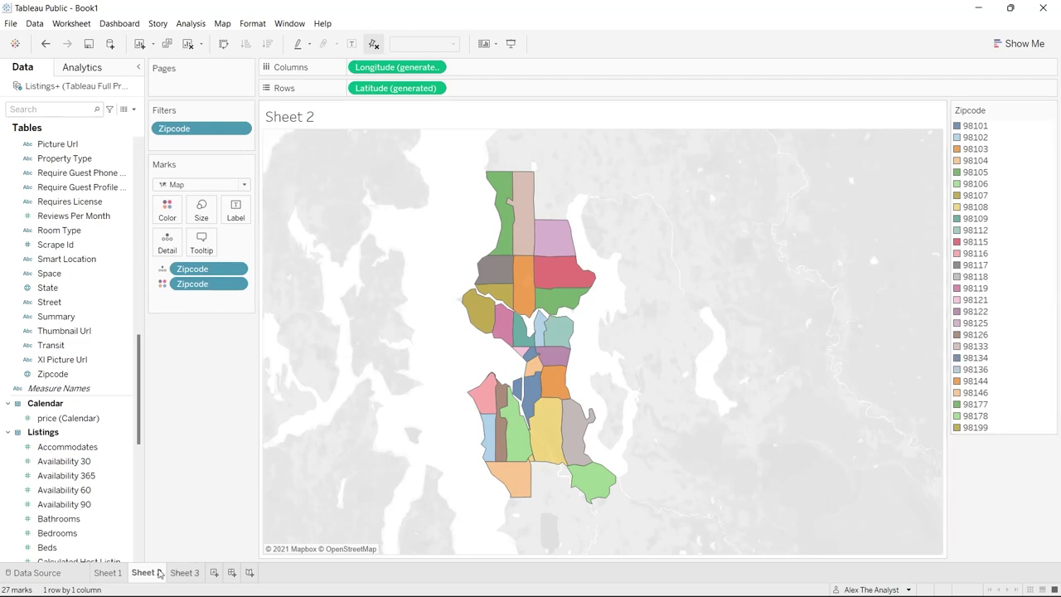
left_click(115, 576)
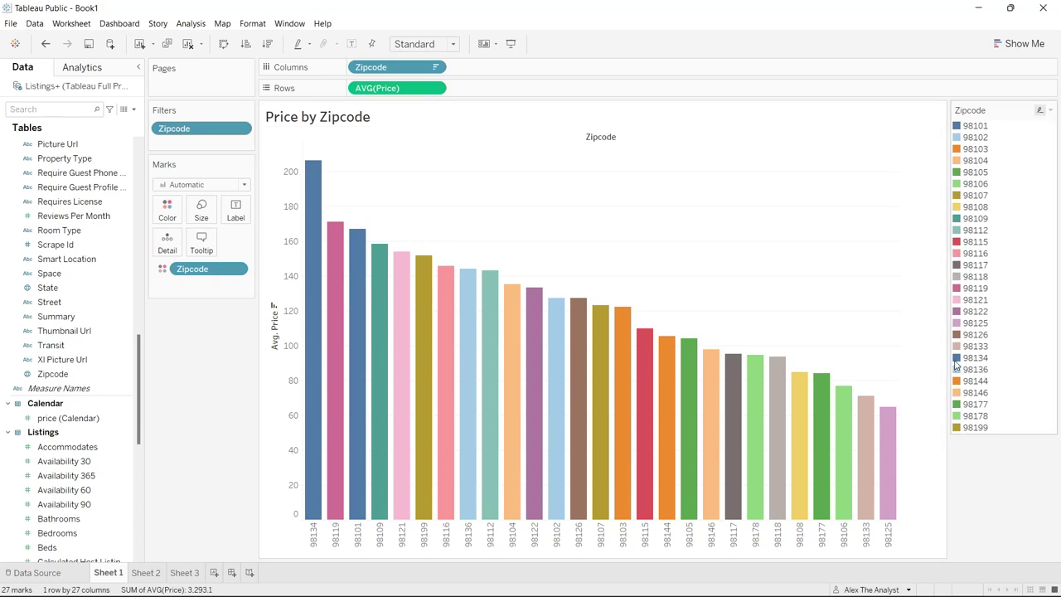
Step: Flip back and forth between the Sheet 1 bar chart and the Sheet 2 zipcode map to compare them
left_click(145, 576)
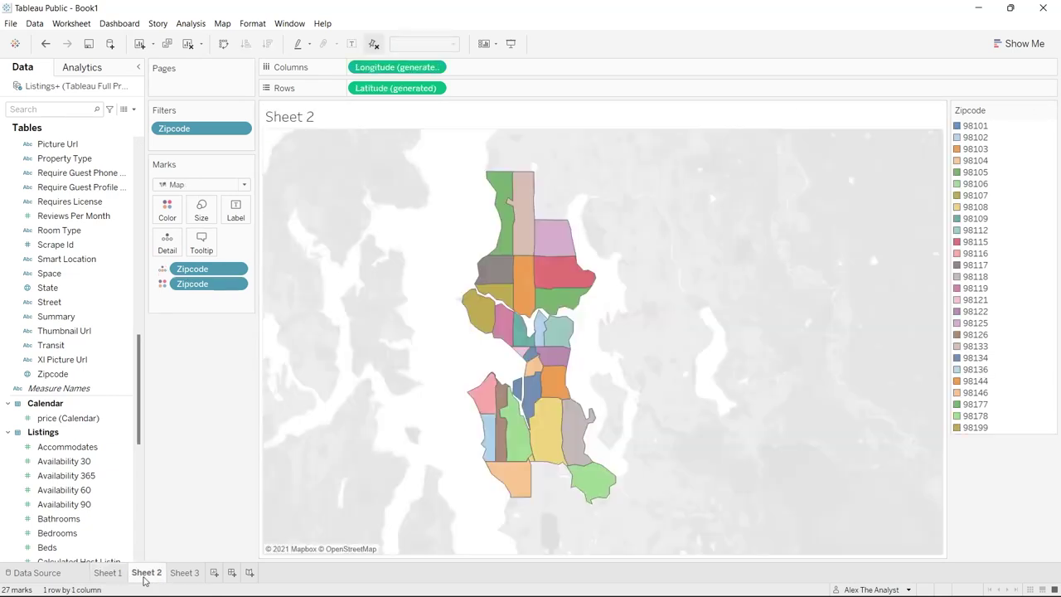
left_click(116, 580)
left_click(140, 579)
left_click(108, 573)
left_click(142, 572)
left_click(107, 573)
left_click(139, 574)
left_click(112, 576)
left_click(152, 573)
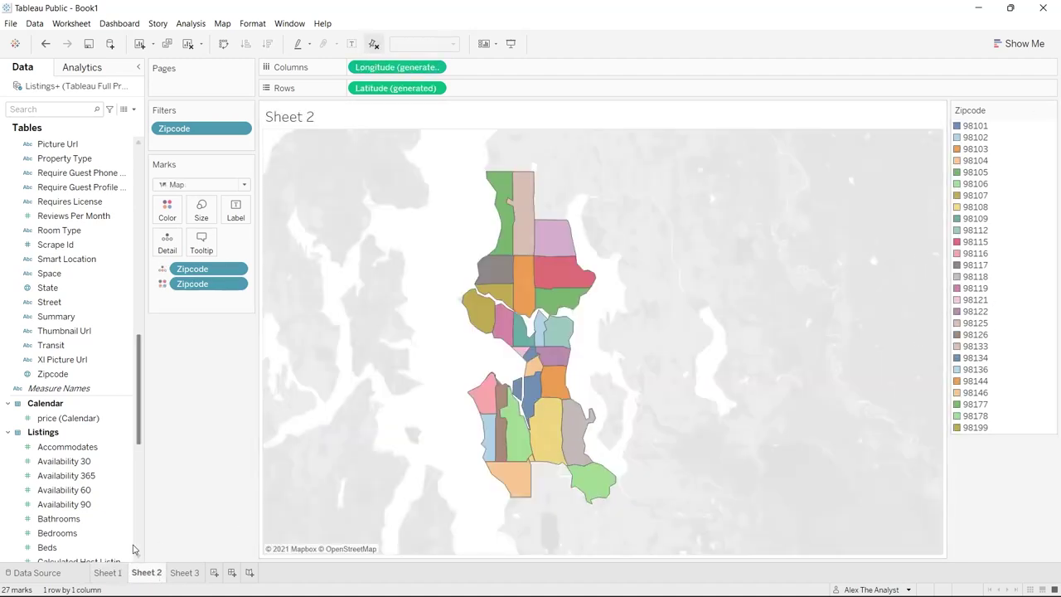
left_click(108, 573)
left_click(148, 572)
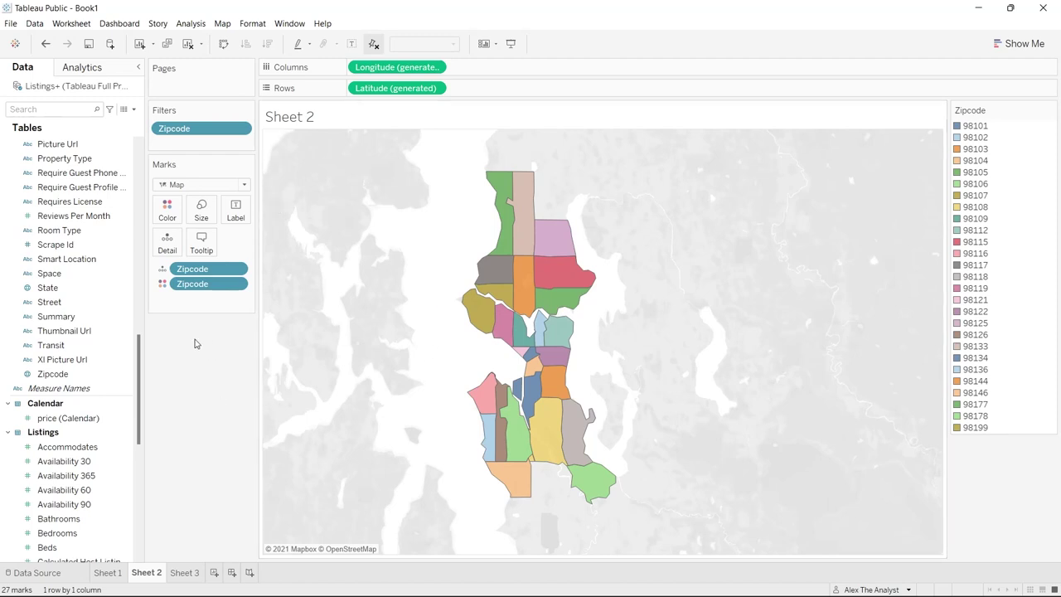
Step: Label each area of the zipcode map with its Zipcode
left_click(163, 271)
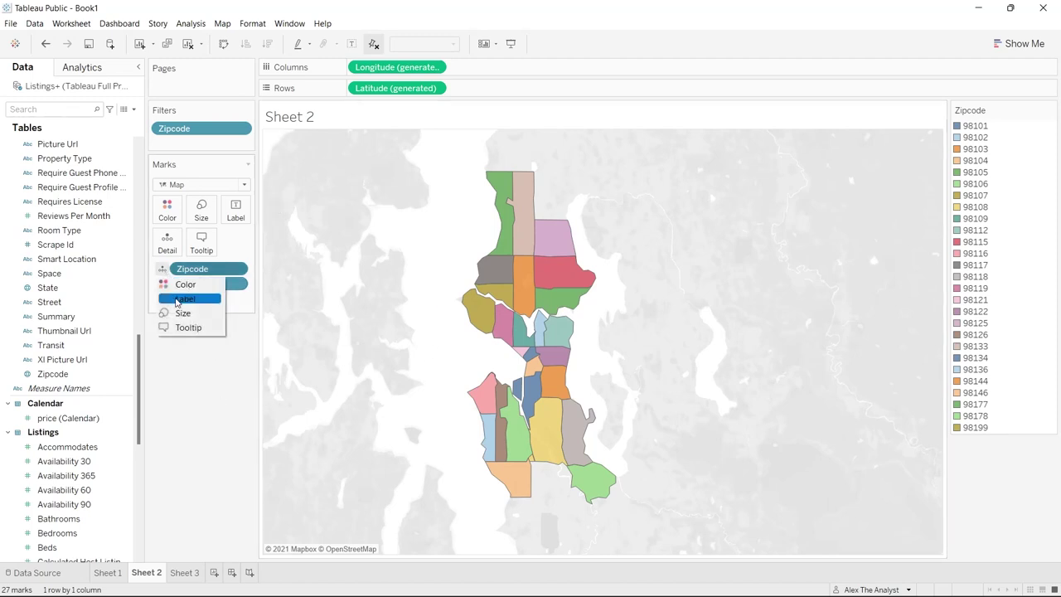
left_click(178, 298)
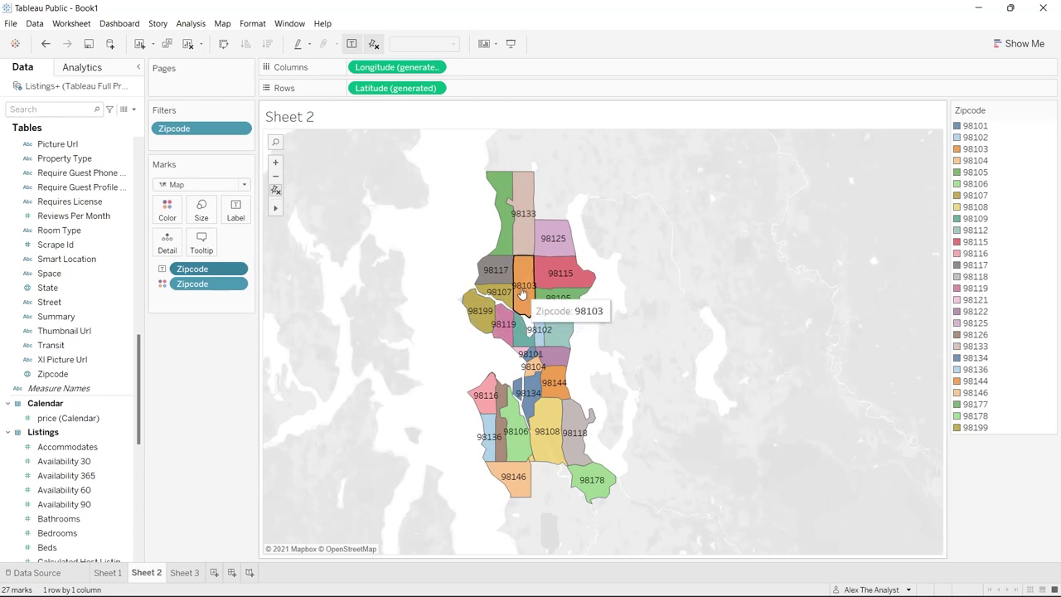
left_click(106, 572)
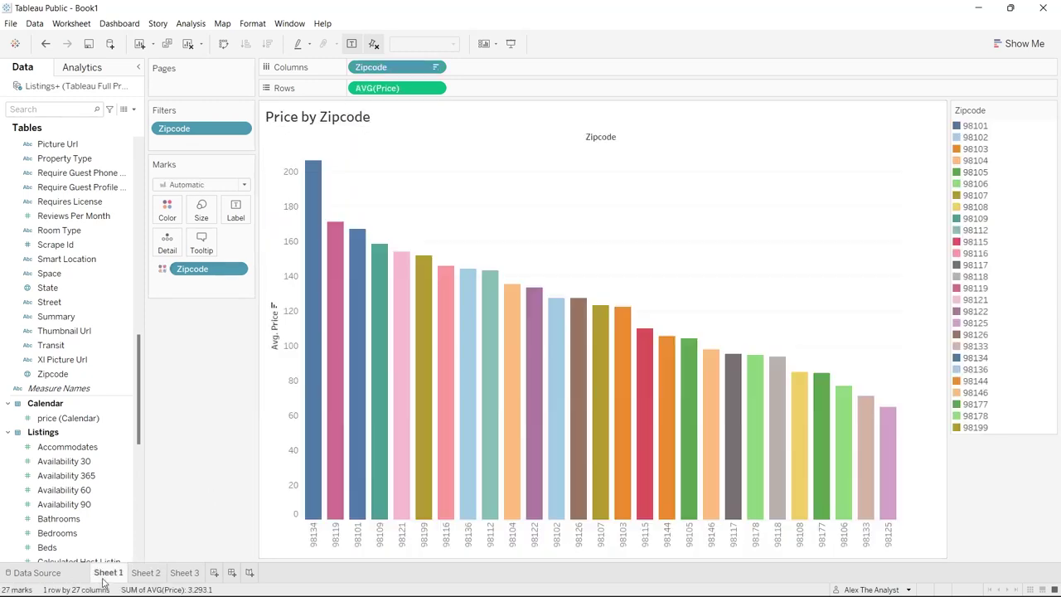
mouse_move(308, 310)
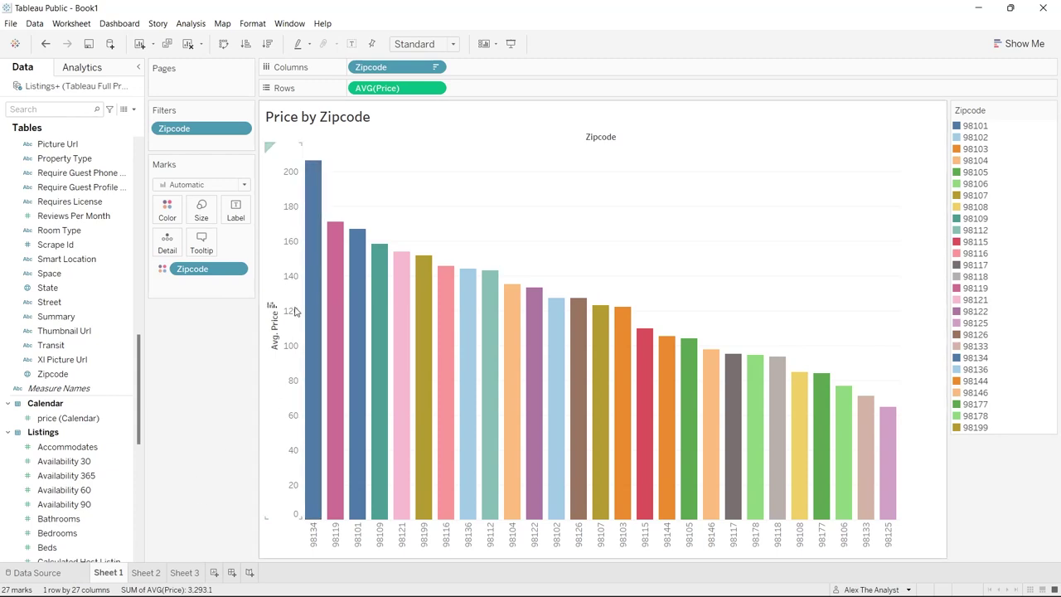
left_click(147, 572)
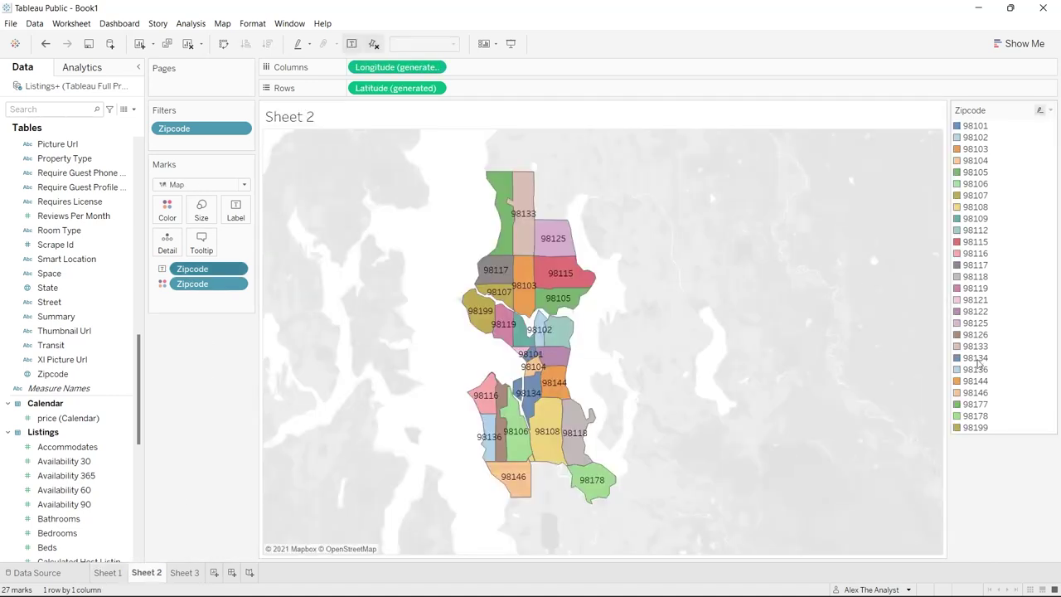
Step: Add Price to the zipcode map's Marks card as SUM(Price)
mouse_move(528, 395)
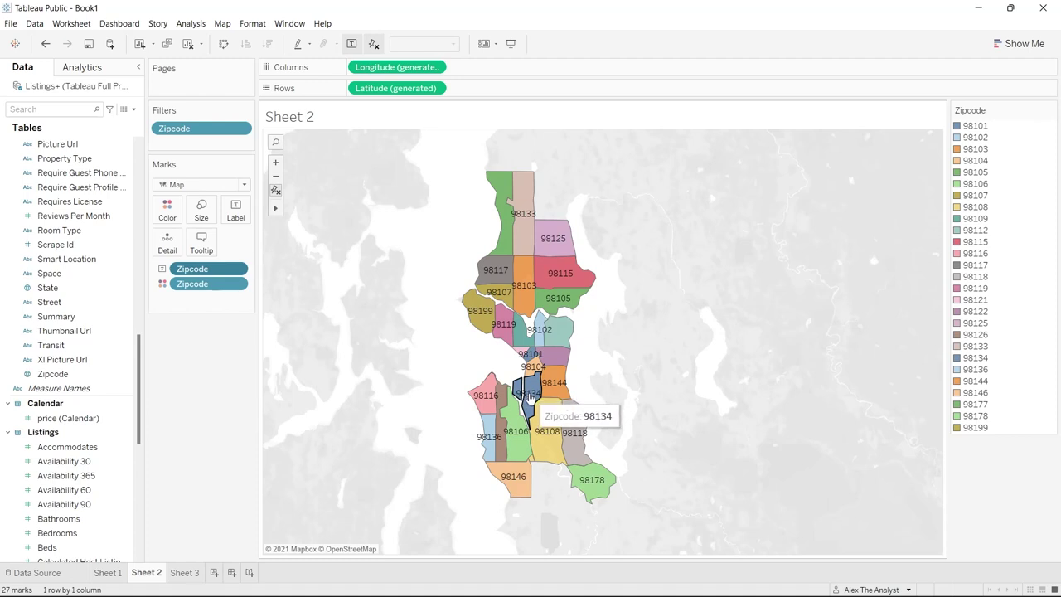
left_click_drag(141, 394, 141, 394)
scroll(82, 426, "down", 7)
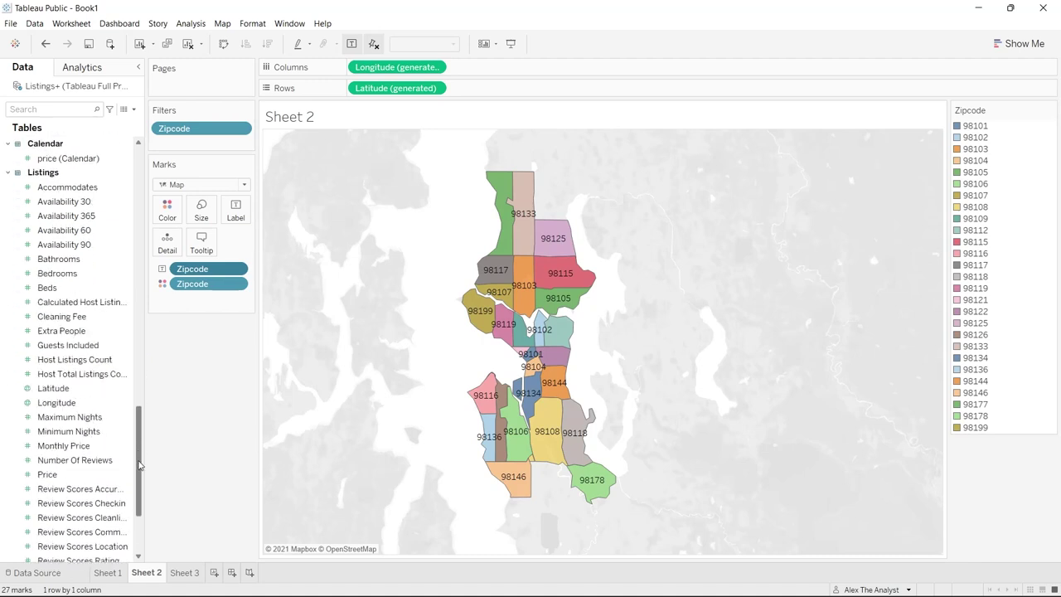
left_click_drag(83, 425, 217, 306)
Step: Show Price as a map label, aggregated as Average instead of Sum
left_click(163, 302)
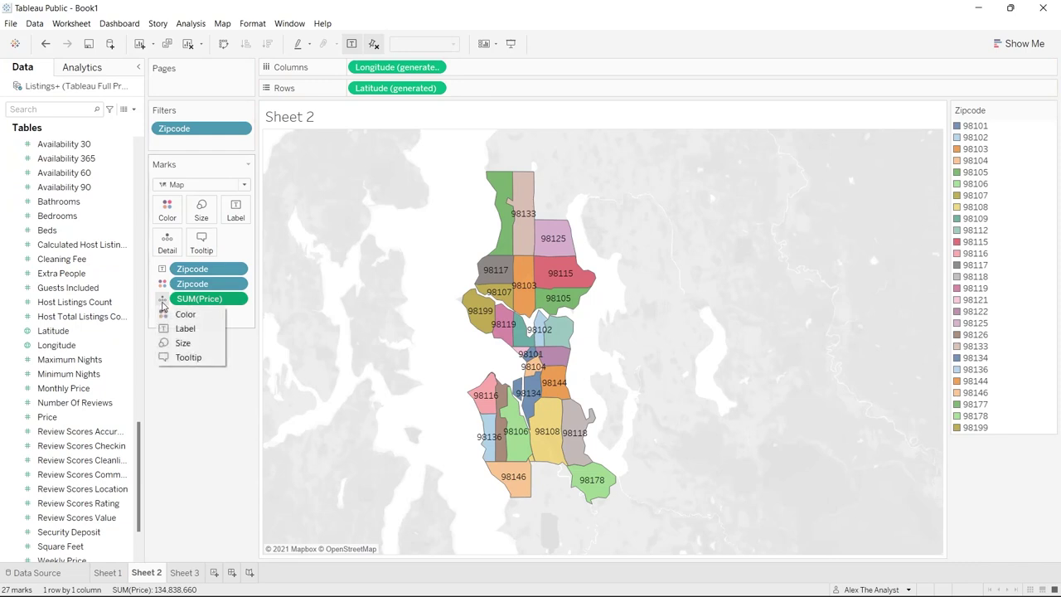
left_click(182, 329)
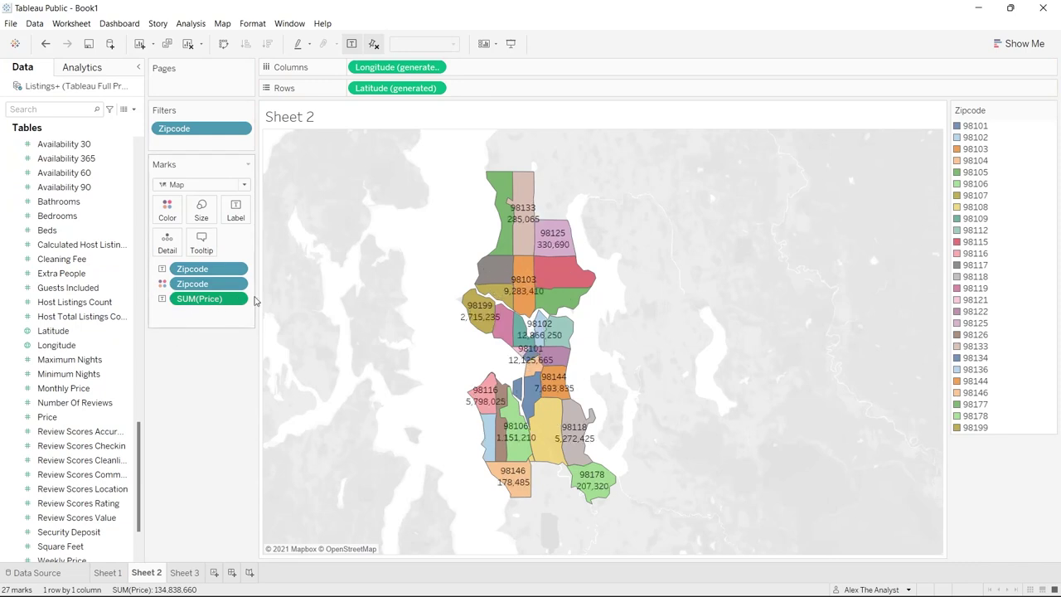
left_click(240, 302)
mouse_move(232, 421)
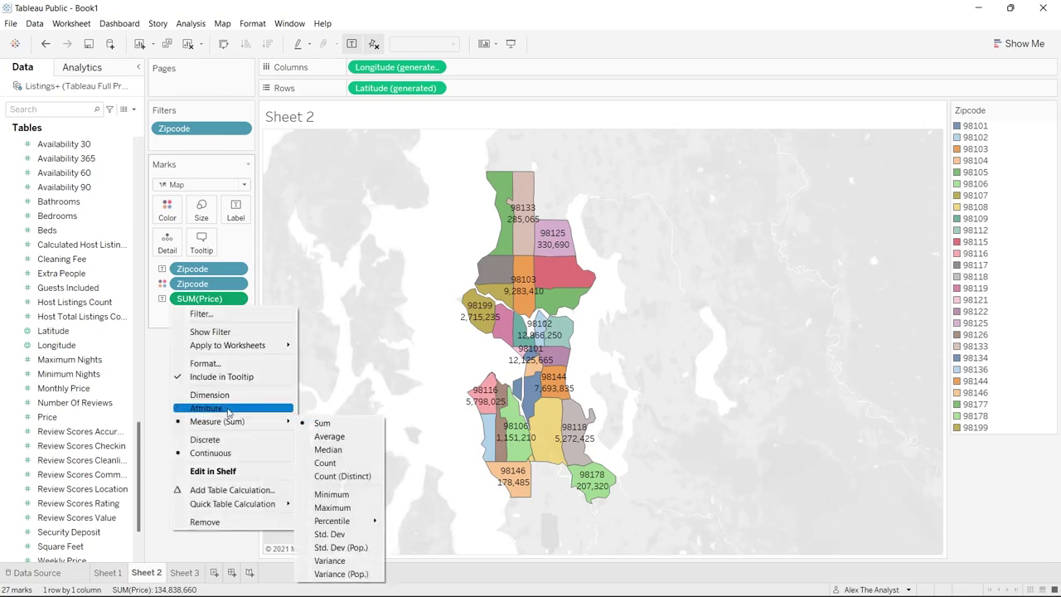
left_click(325, 436)
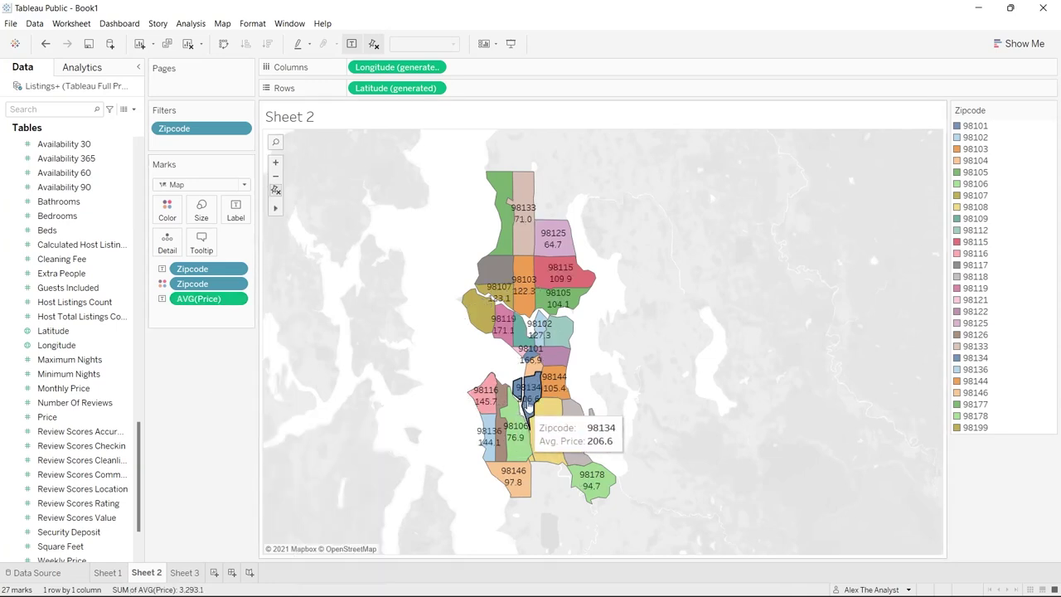
Step: Lower the Marks card size slider so the average-price labels appear smaller on the map
left_click(114, 572)
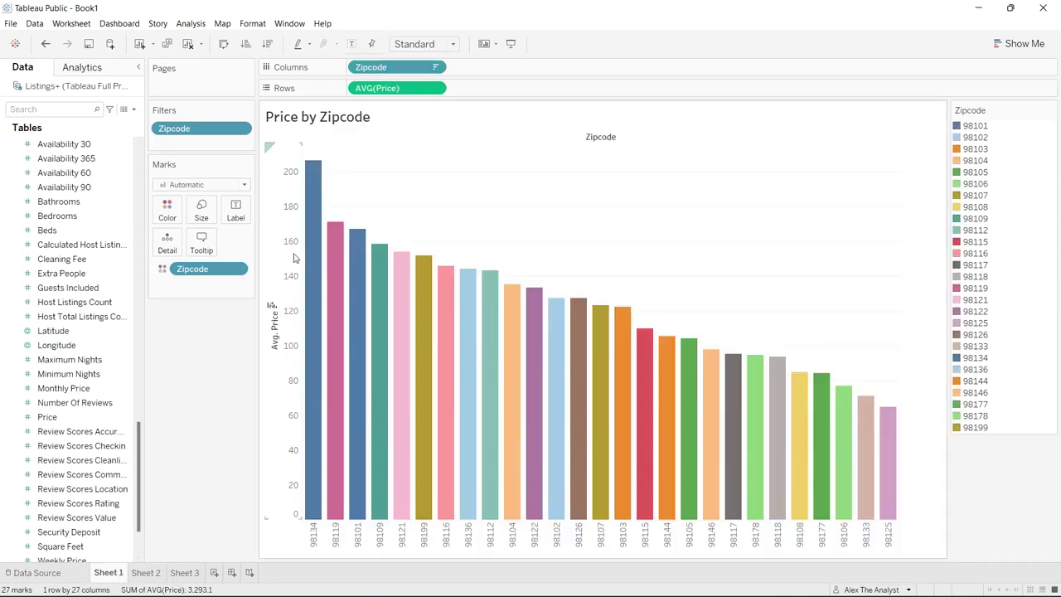
mouse_move(311, 173)
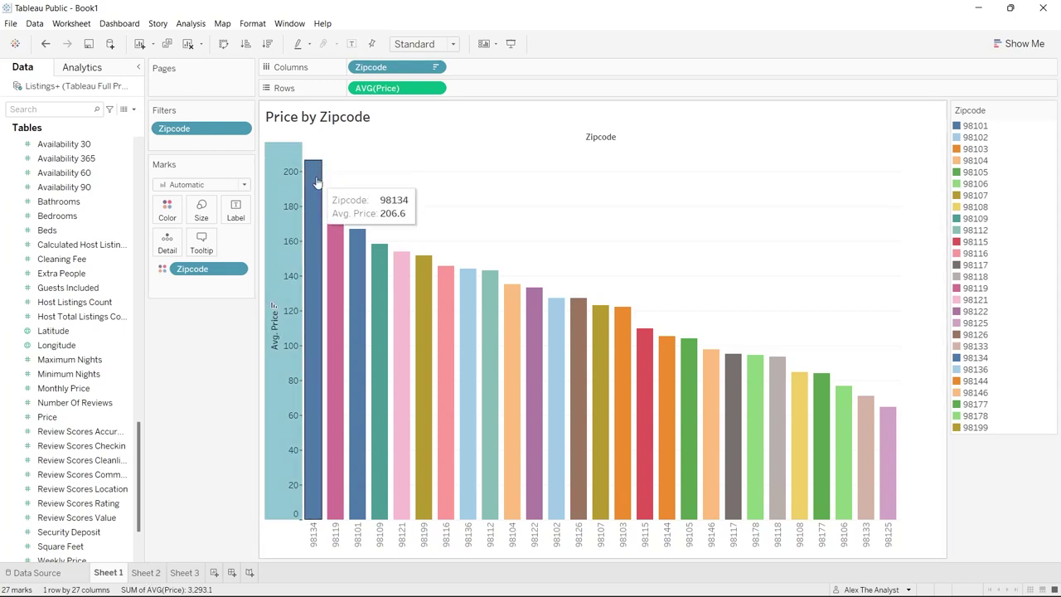
left_click(146, 572)
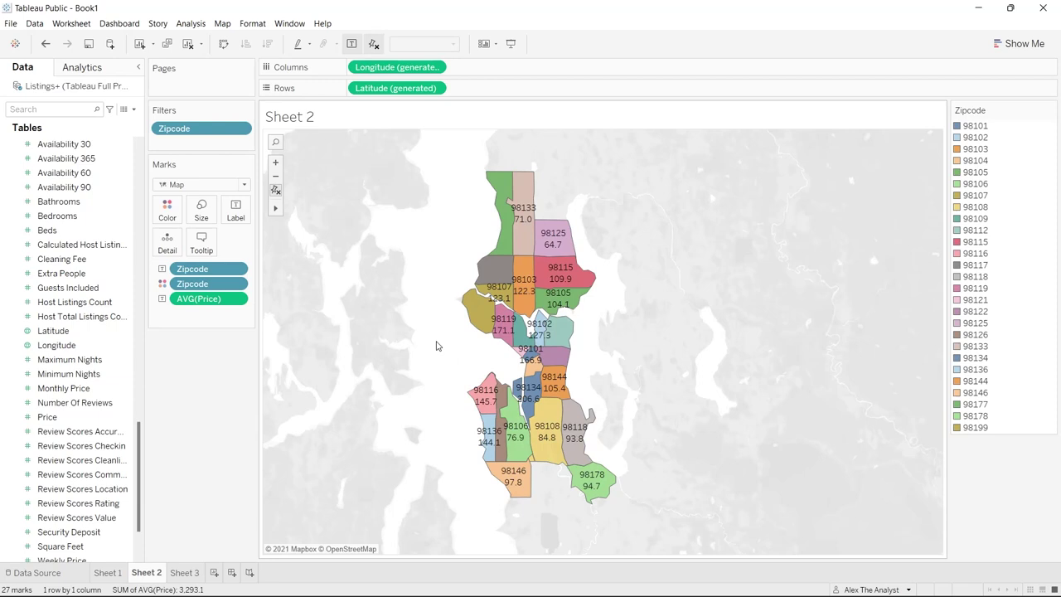
left_click(204, 213)
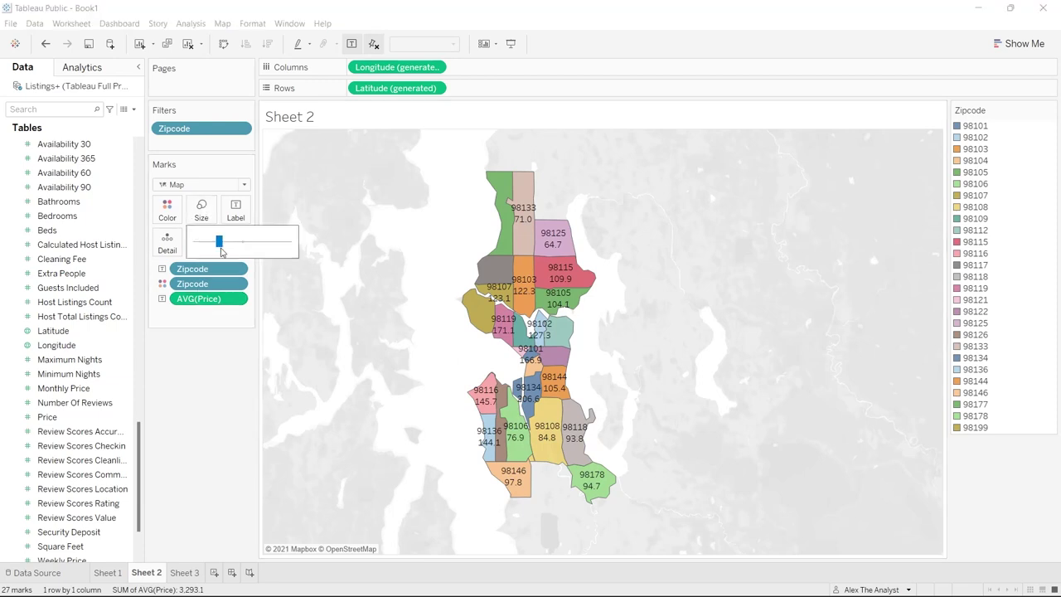
left_click_drag(219, 252, 207, 252)
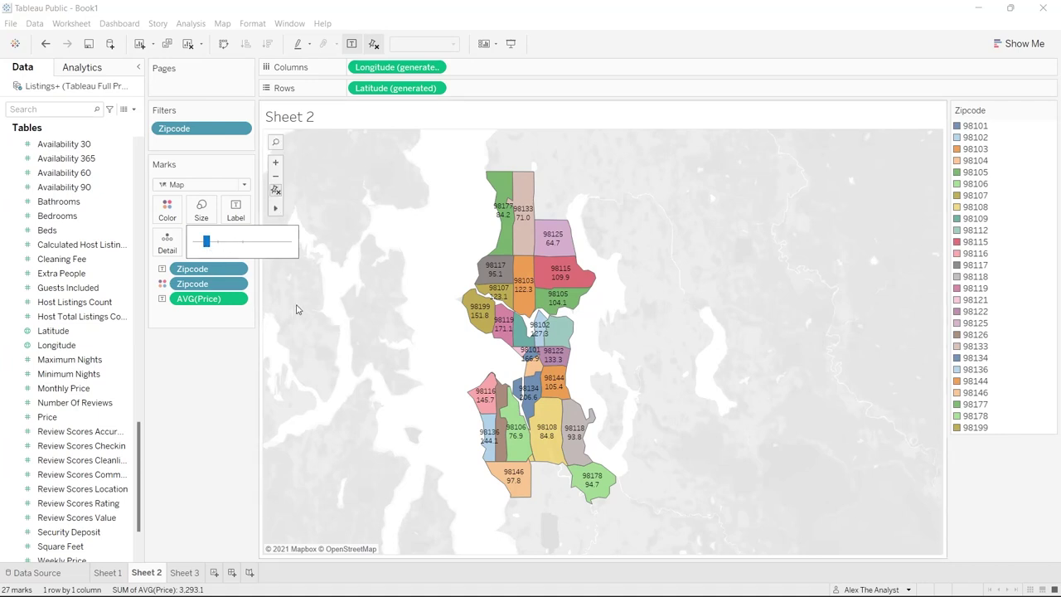
left_click(212, 379)
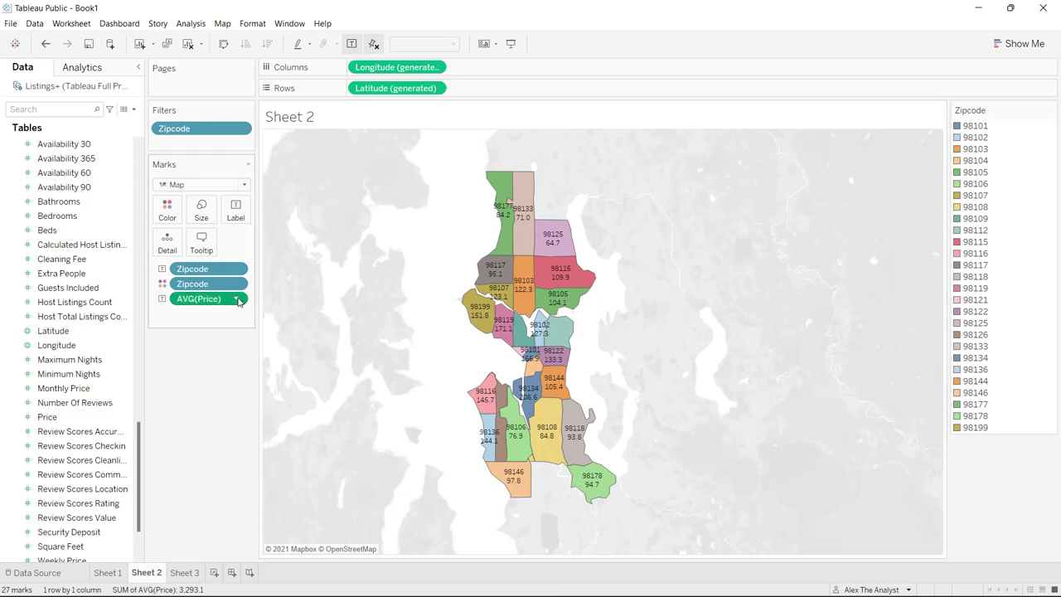
right_click(240, 300)
left_click(153, 367)
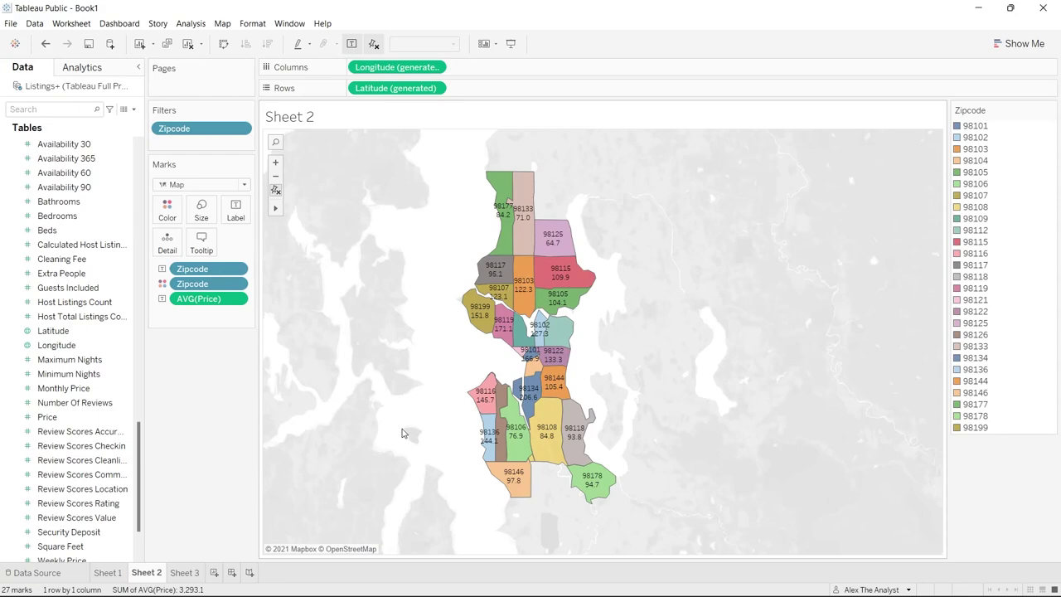
Step: Compare the Price by Zipcode bar chart with the zipcode map once more
left_click(112, 574)
left_click(147, 573)
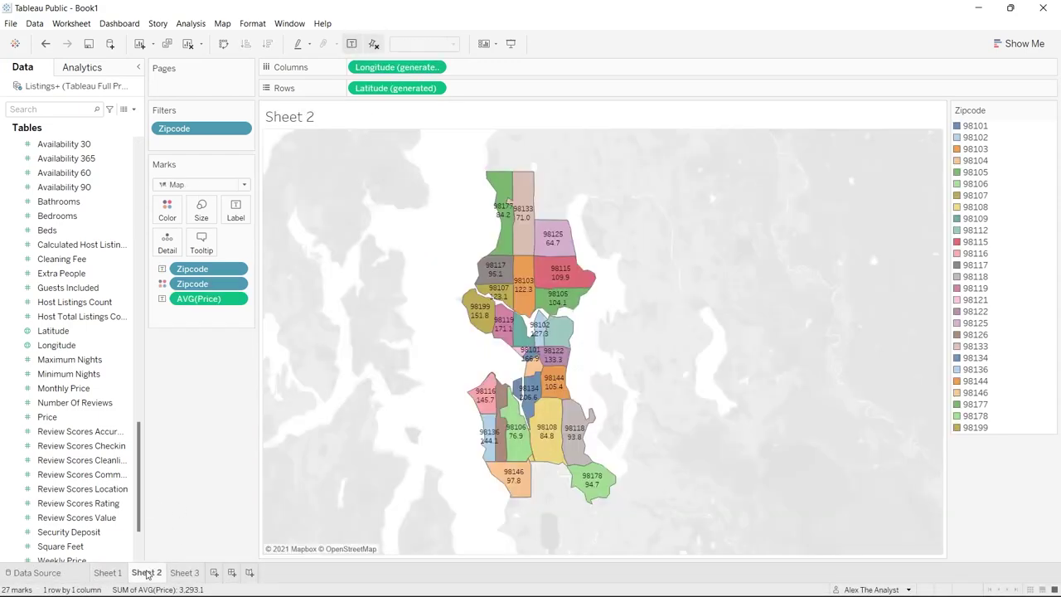
left_click(103, 574)
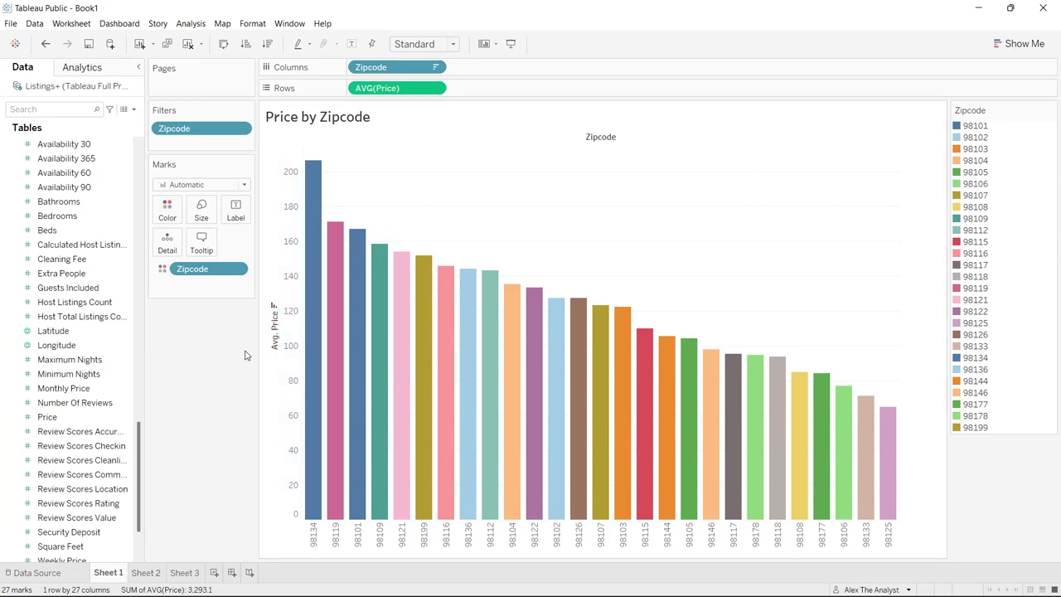
left_click(149, 573)
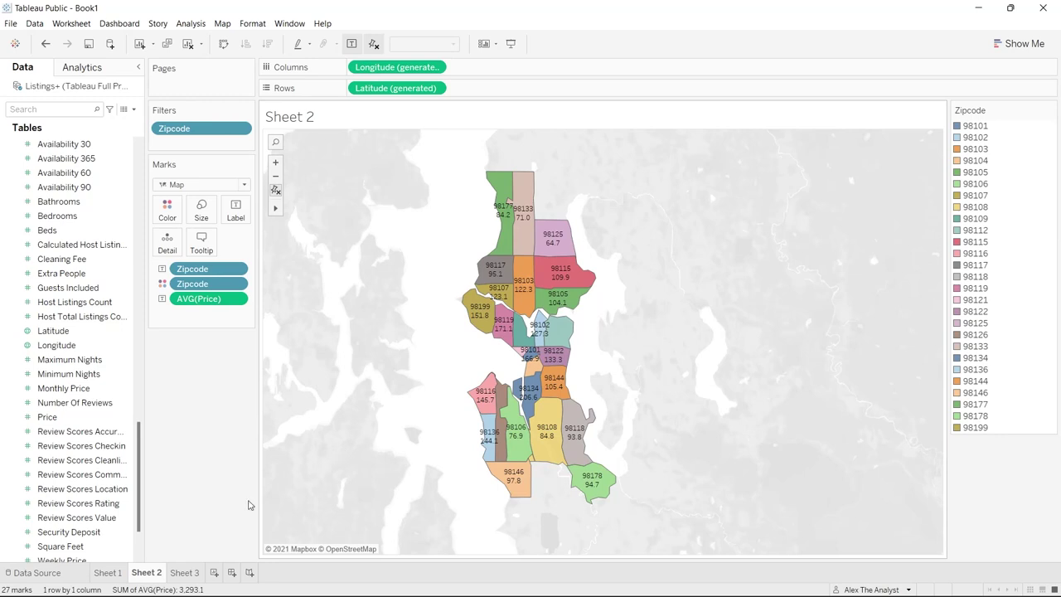
left_click(107, 573)
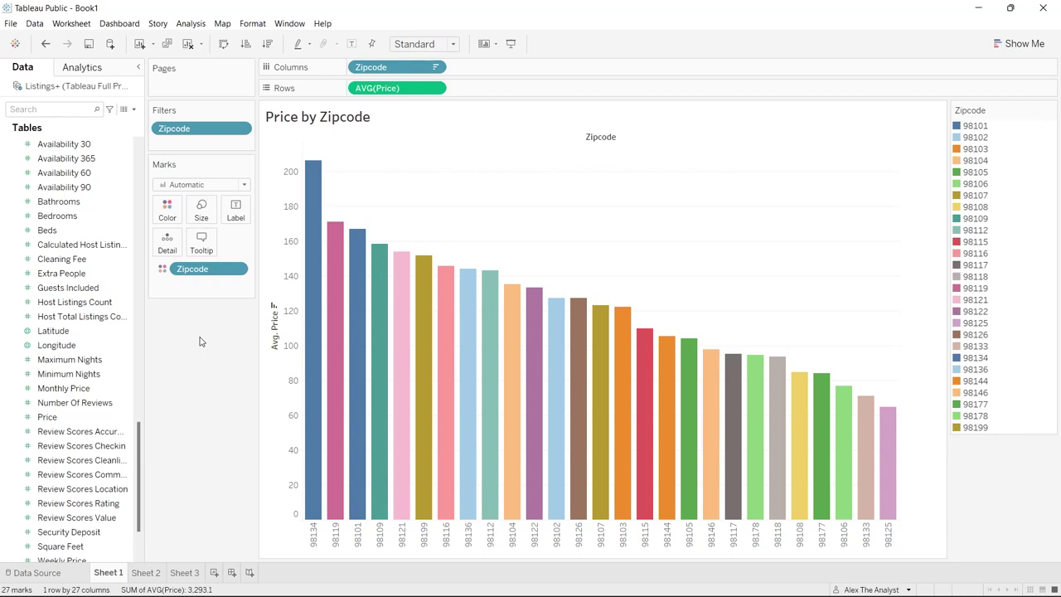
Step: Go to the empty Sheet 3 and select the Calendar table's Date field
left_click(186, 573)
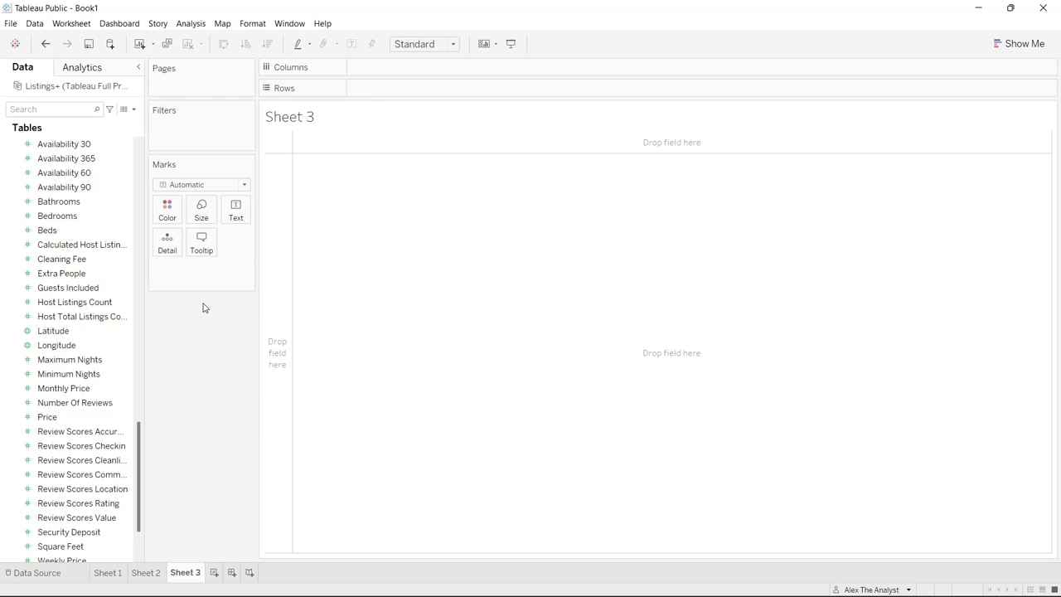
scroll(122, 286, "up", 15)
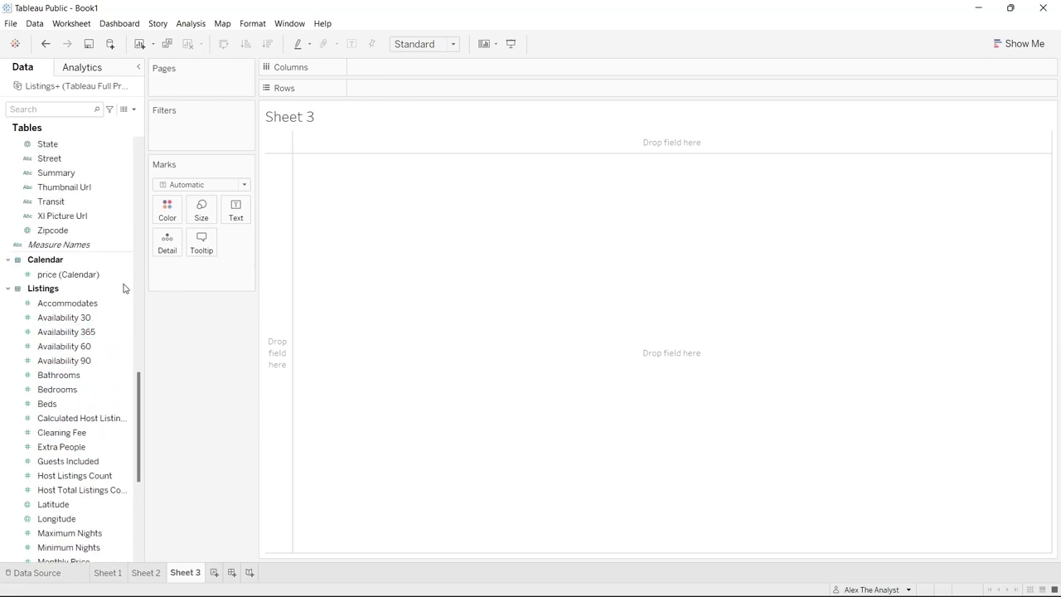
scroll(124, 287, "up", 8)
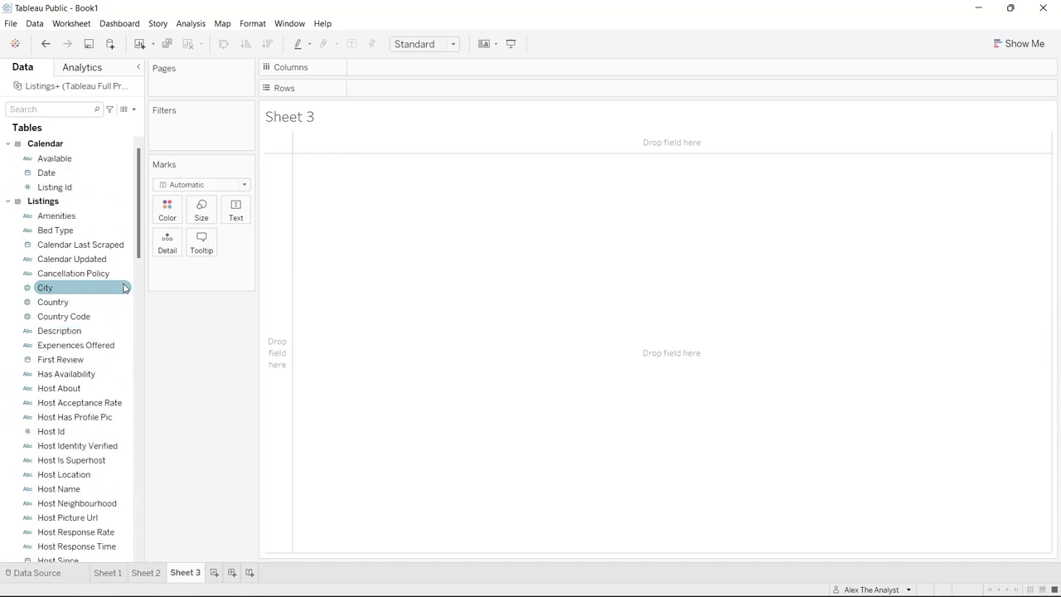
left_click(88, 178)
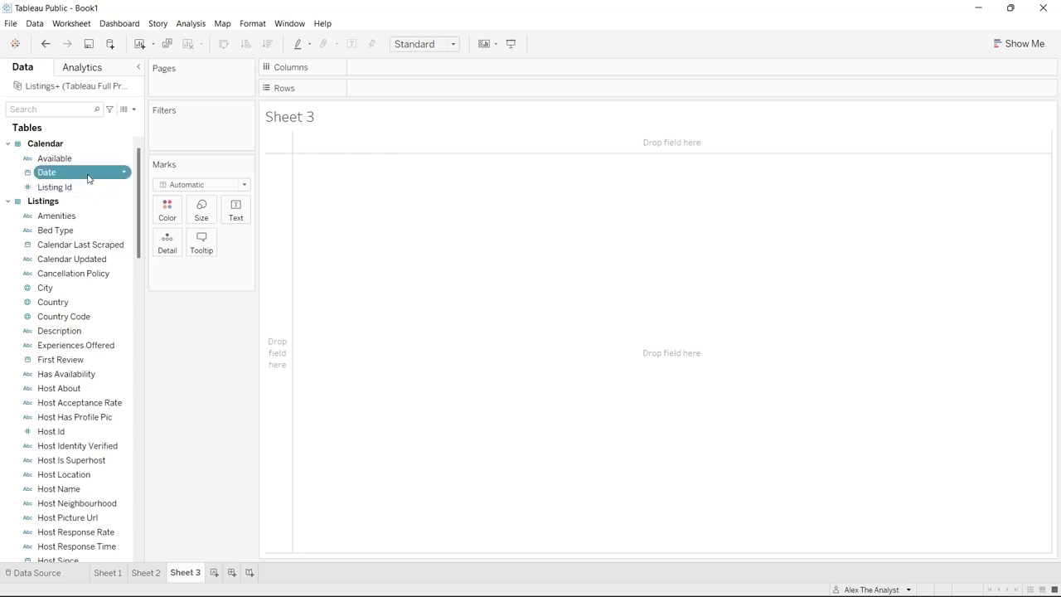
Step: Plot YEAR(Date) on Columns against SUM(price (Calendar)) on Rows, widening the Data pane
left_click_drag(88, 178, 422, 69)
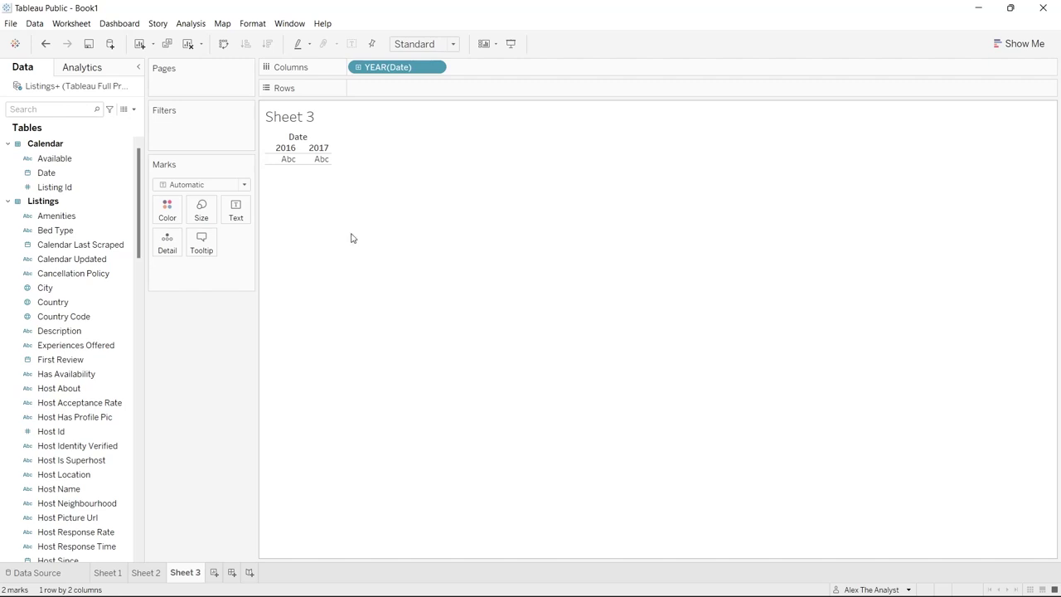
scroll(140, 200, "down", 1)
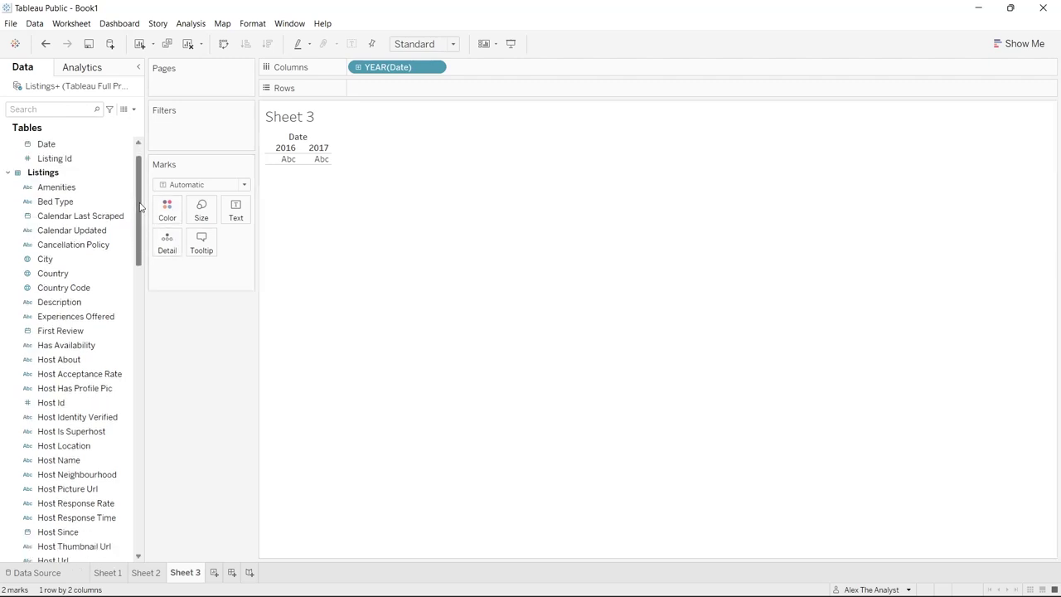
scroll(140, 218, "down", 2)
left_click_drag(140, 217, 149, 498)
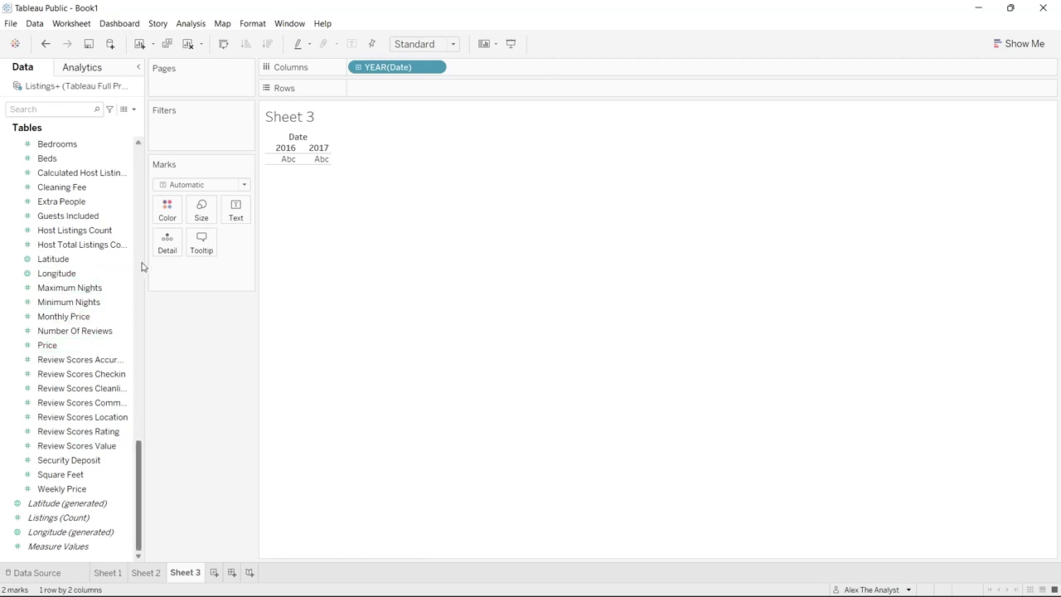
left_click_drag(142, 260, 189, 258)
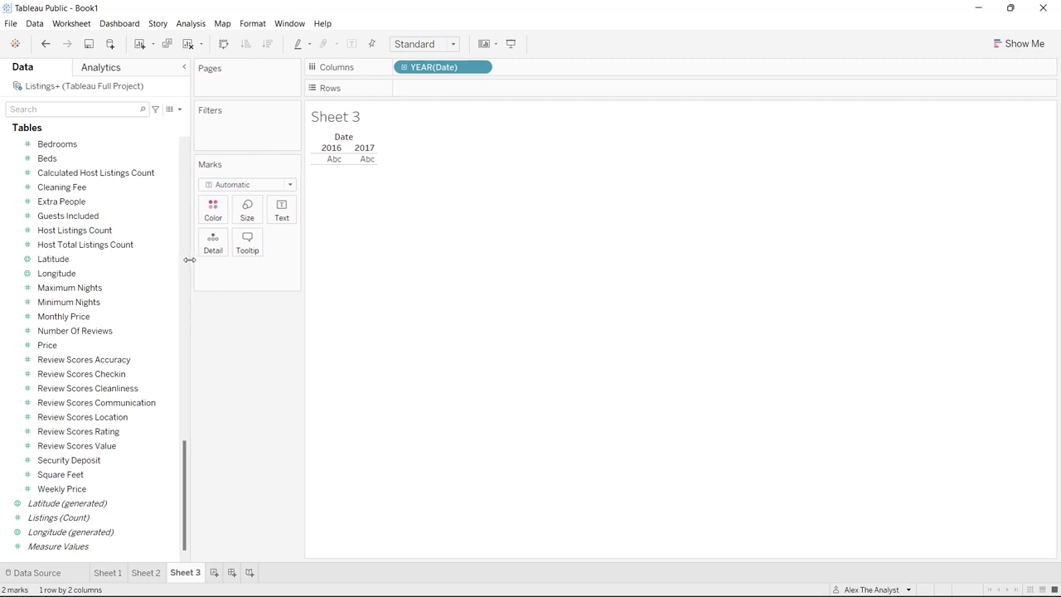
left_click_drag(183, 464, 177, 128)
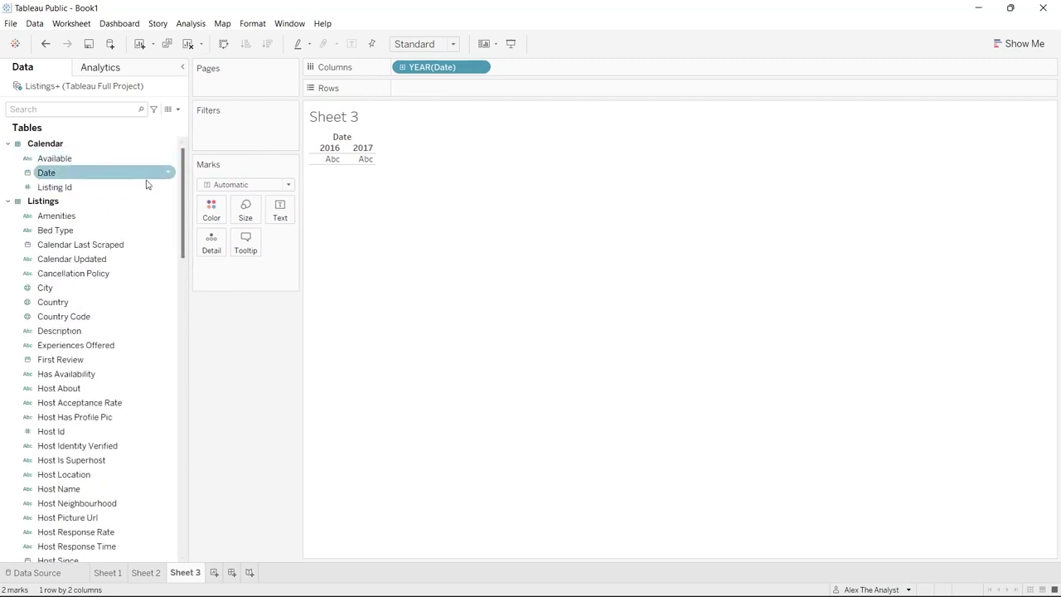
left_click_drag(183, 184, 189, 392)
left_click_drag(102, 322, 467, 89)
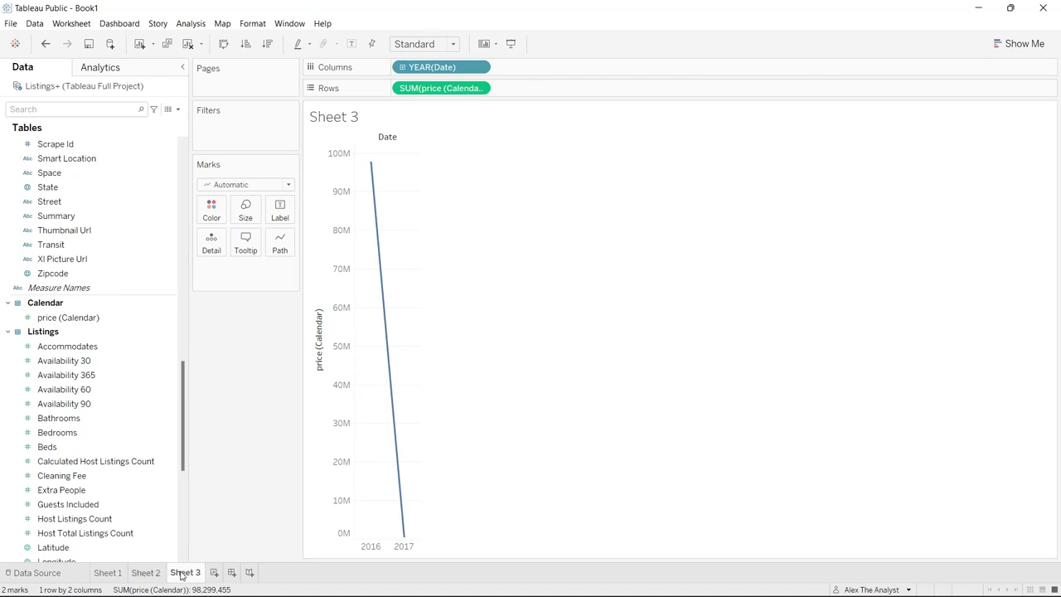
Step: Open the YEAR(Date) pill's date-level menu on the Columns shelf
left_click(479, 68)
left_click(258, 357)
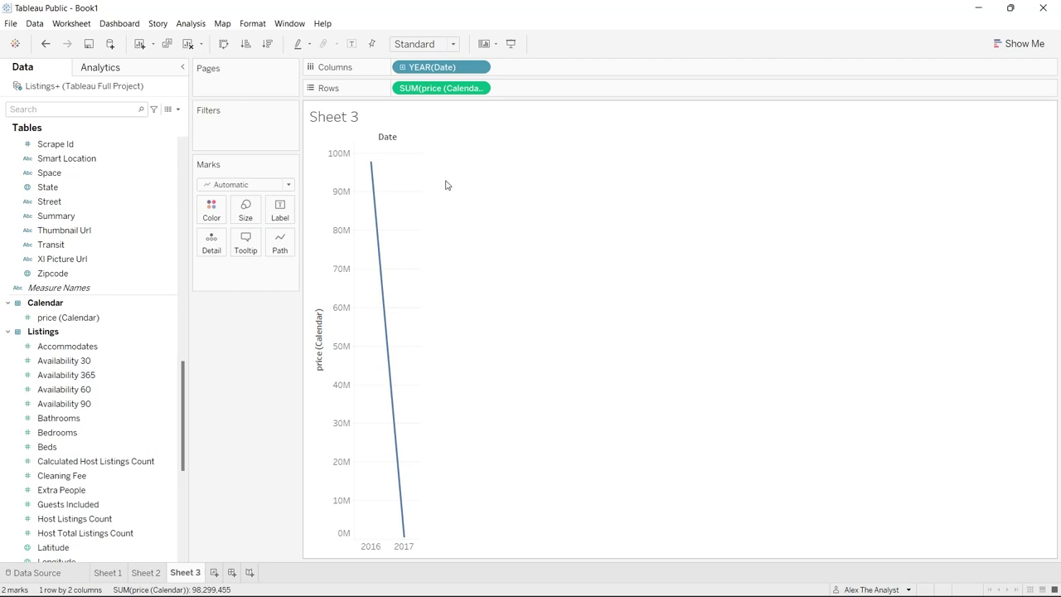
left_click(483, 67)
double_click(484, 68)
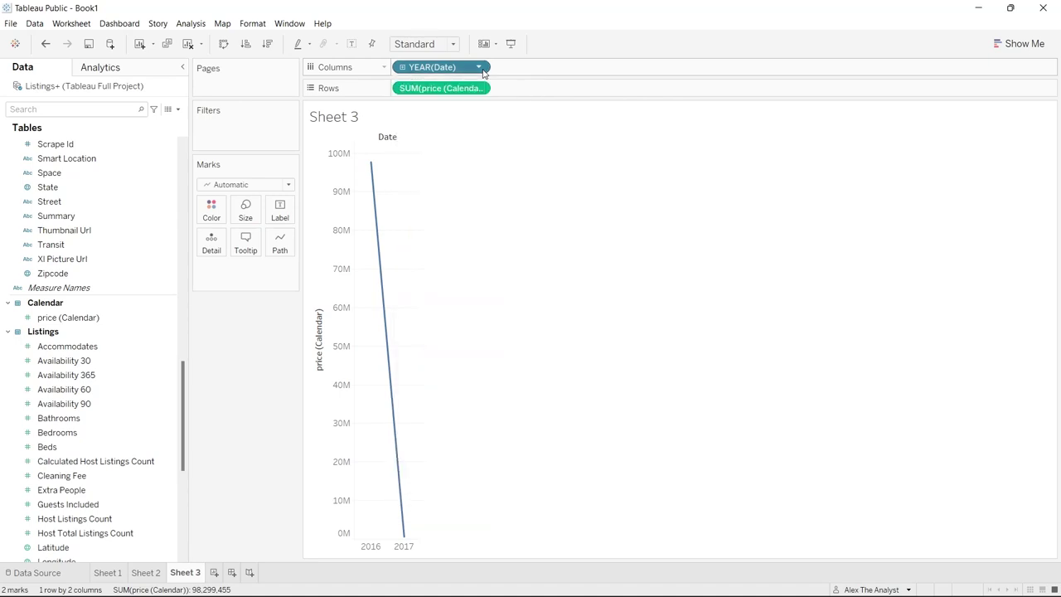
left_click(514, 130)
left_click(480, 68)
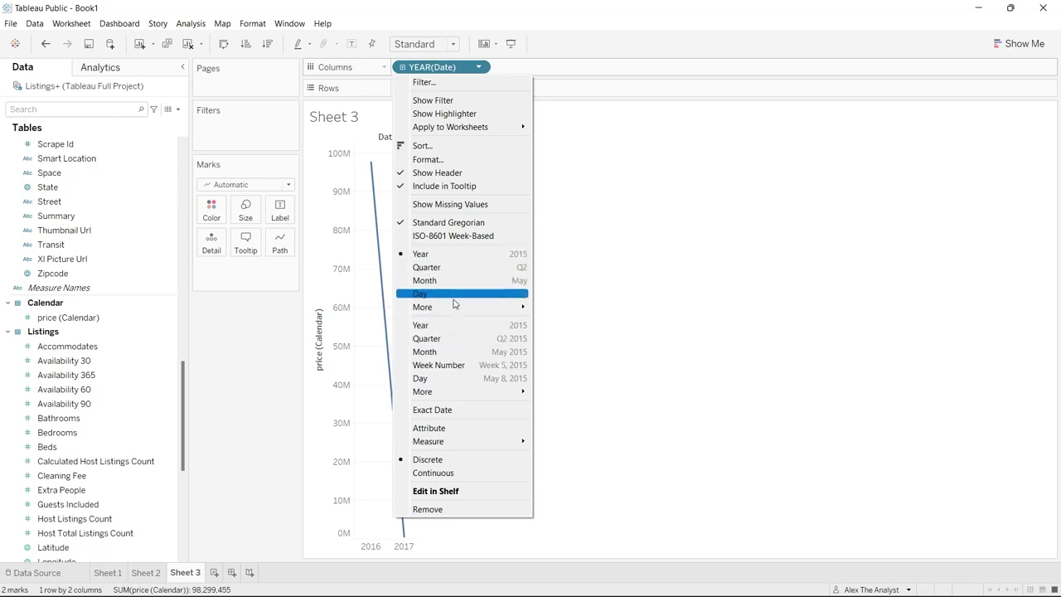
Step: Try Quarter and Year for the Date pill, then switch to continuous Week
left_click(457, 269)
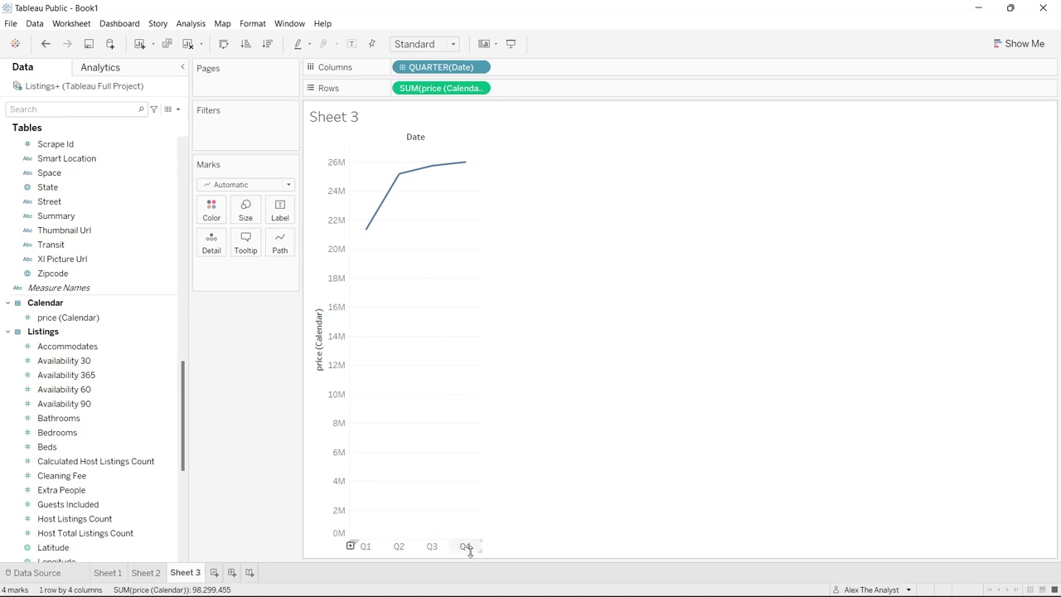
left_click(479, 68)
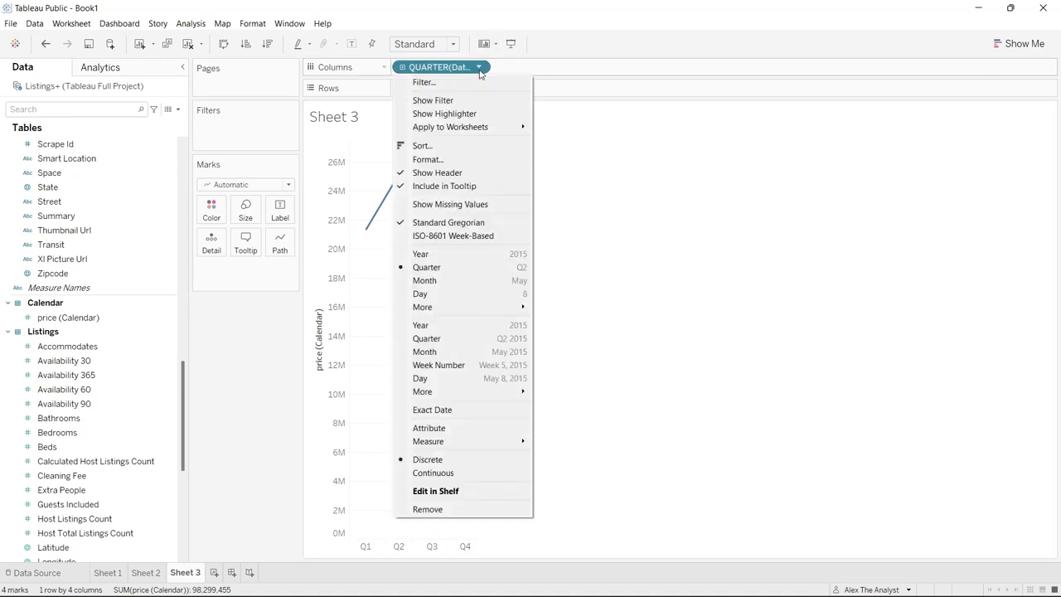
left_click(445, 256)
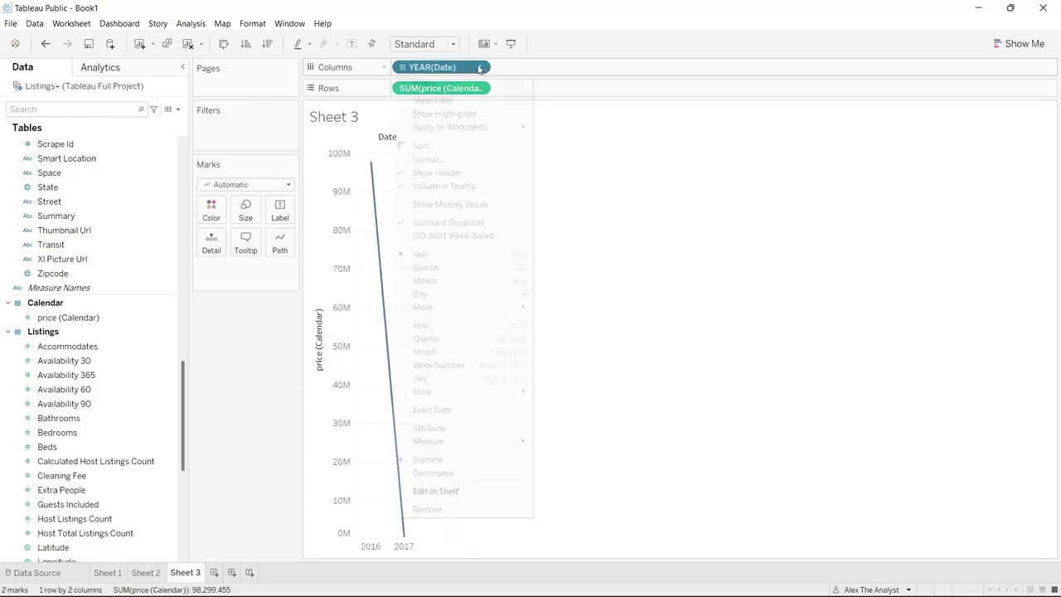
left_click(478, 67)
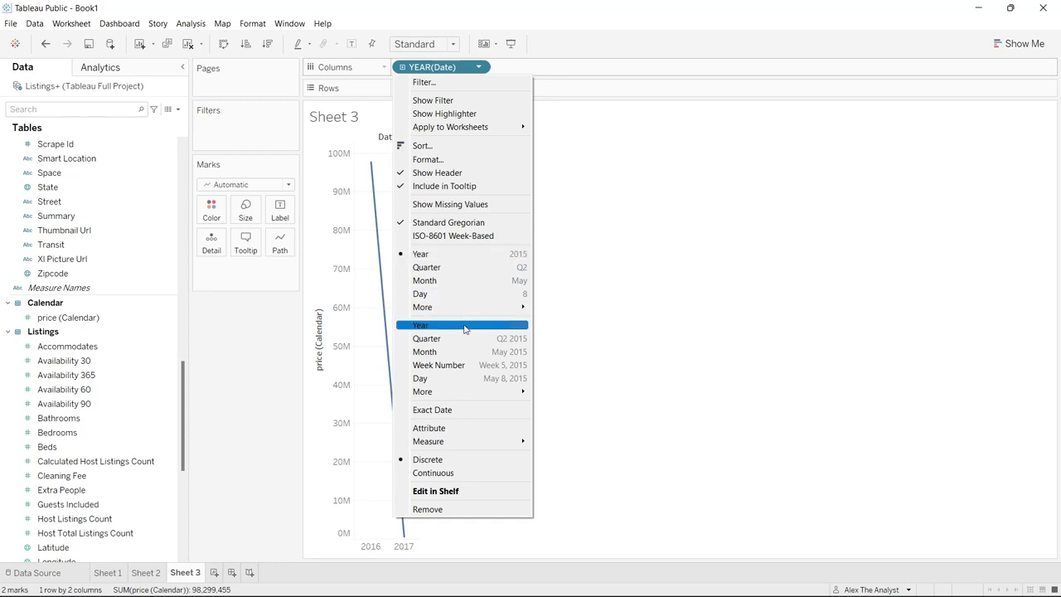
left_click(468, 369)
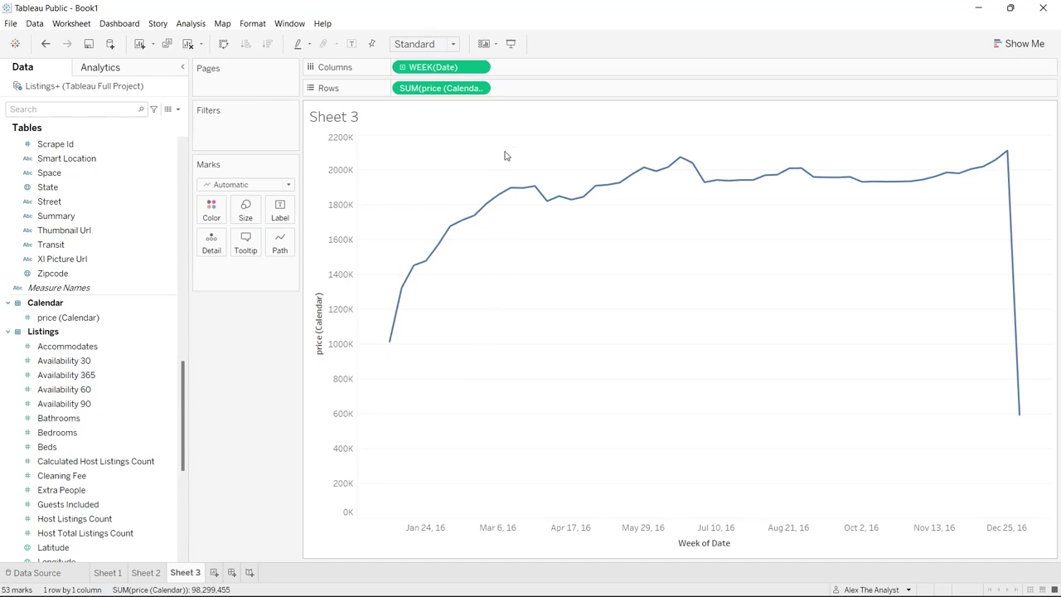
Step: Compare Quarter and Year levels again before settling on continuous WEEK(Date)
left_click(479, 69)
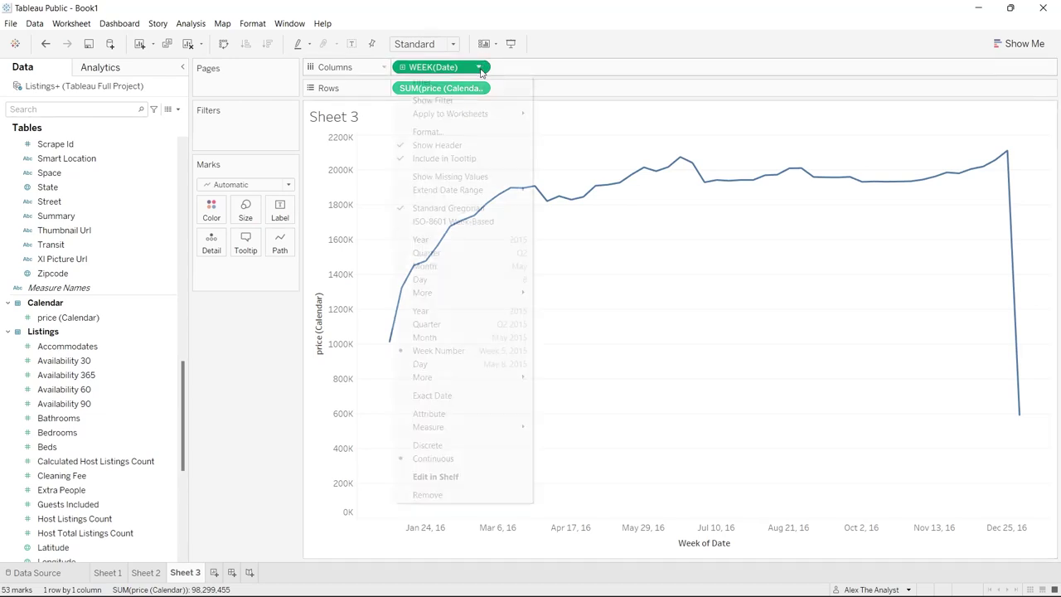
left_click(439, 253)
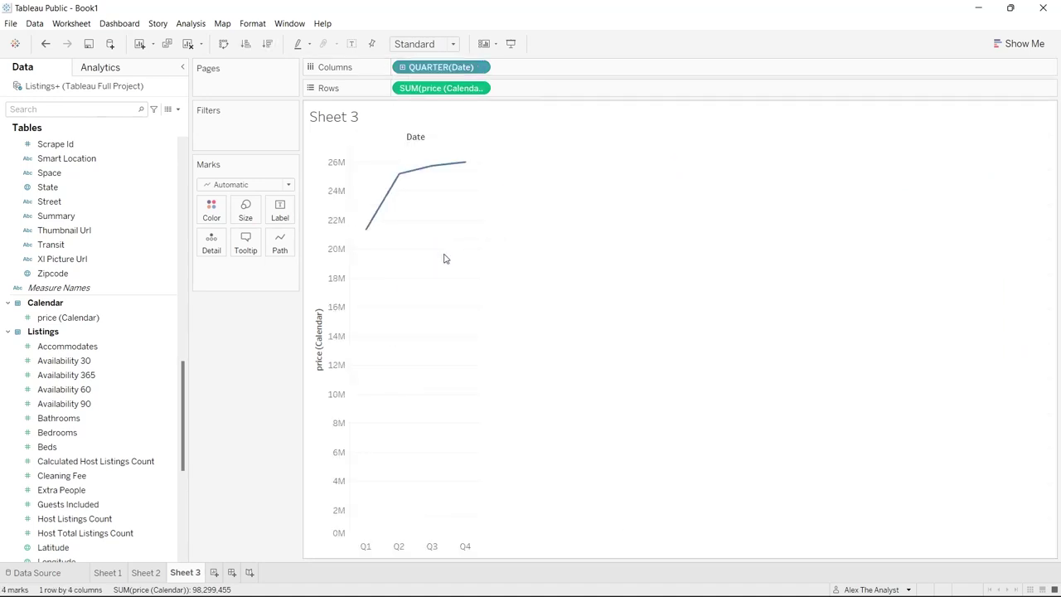
left_click(483, 70)
left_click(459, 365)
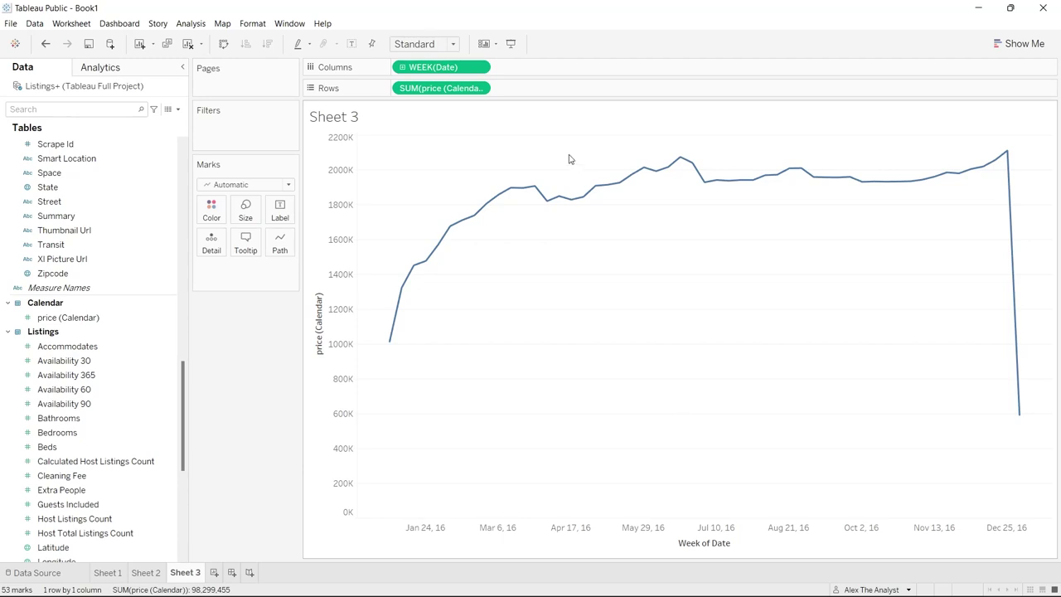
left_click(484, 66)
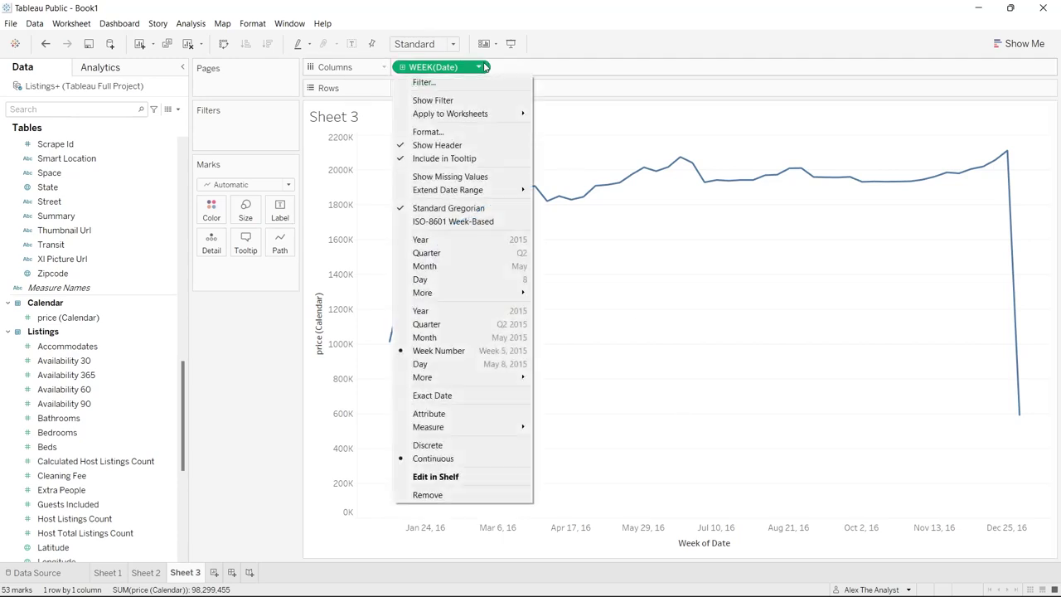
left_click(442, 241)
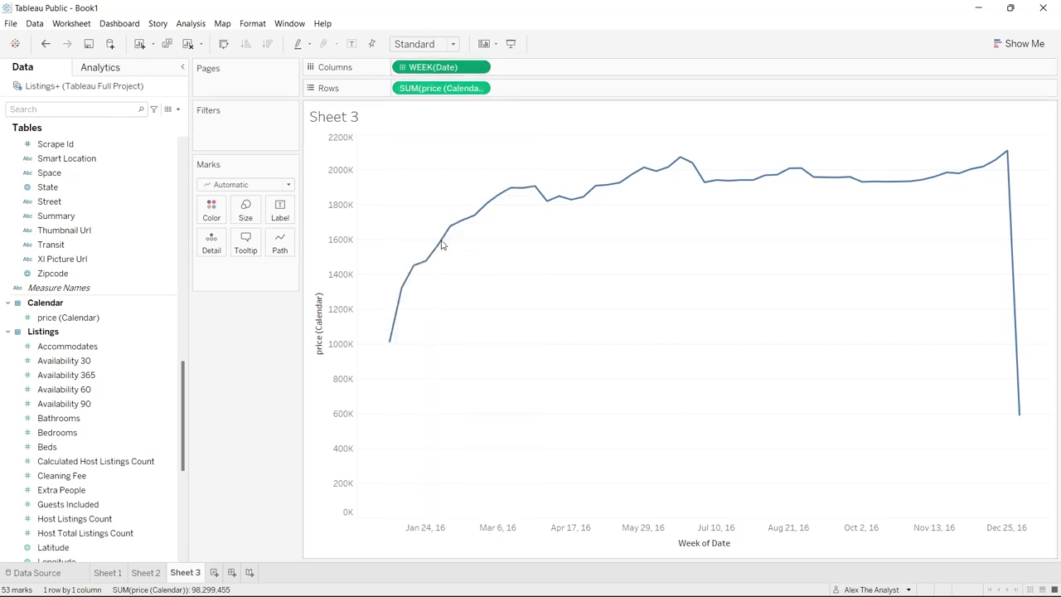
left_click(479, 68)
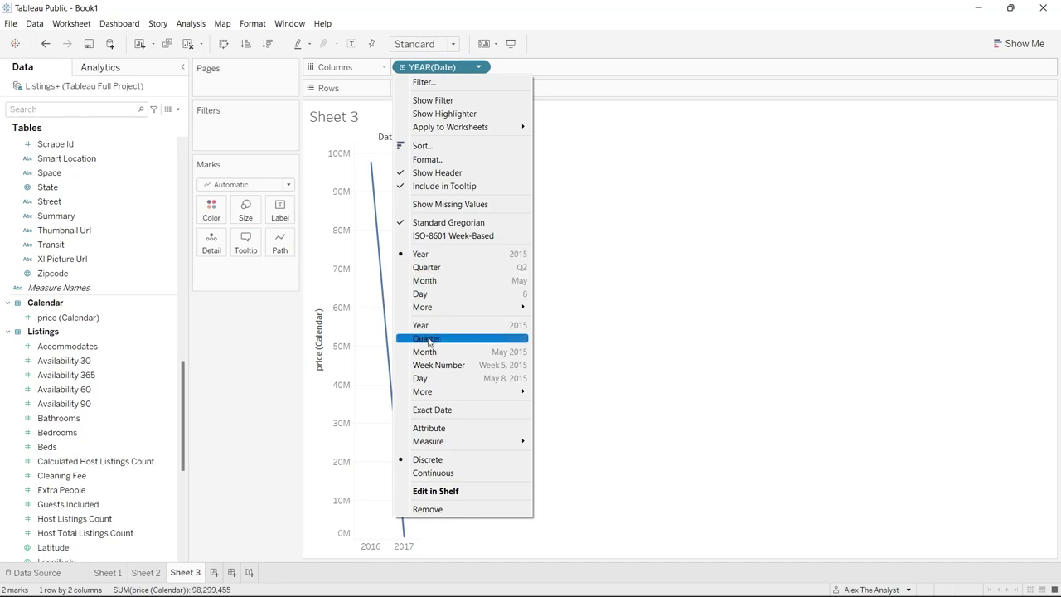
left_click(453, 372)
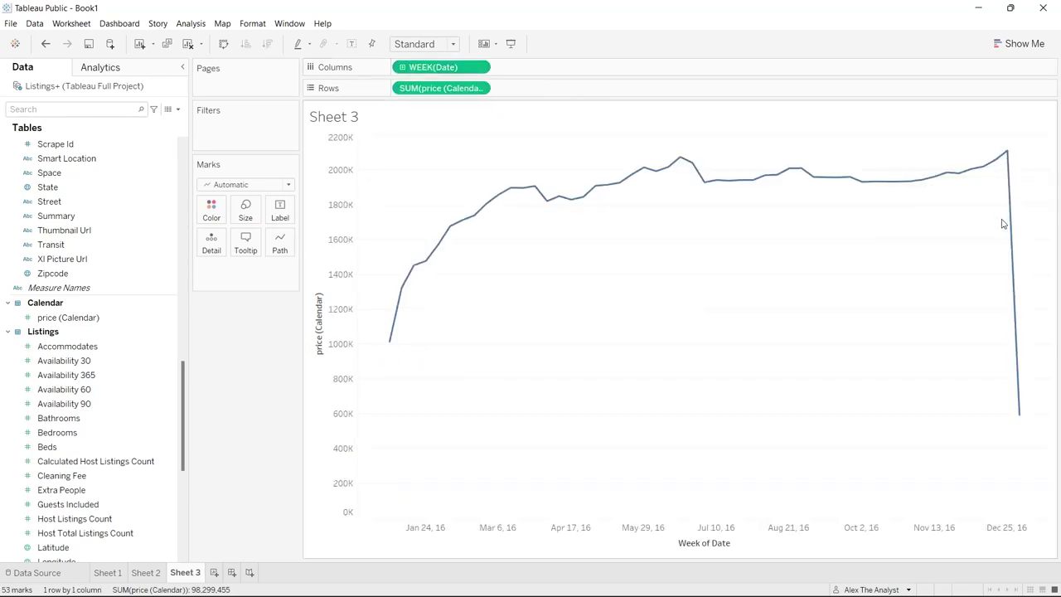
Step: Check the weekly price values peaking near 2100K, glance at WEEK(Date) Format, and reopen its menu
mouse_move(1009, 159)
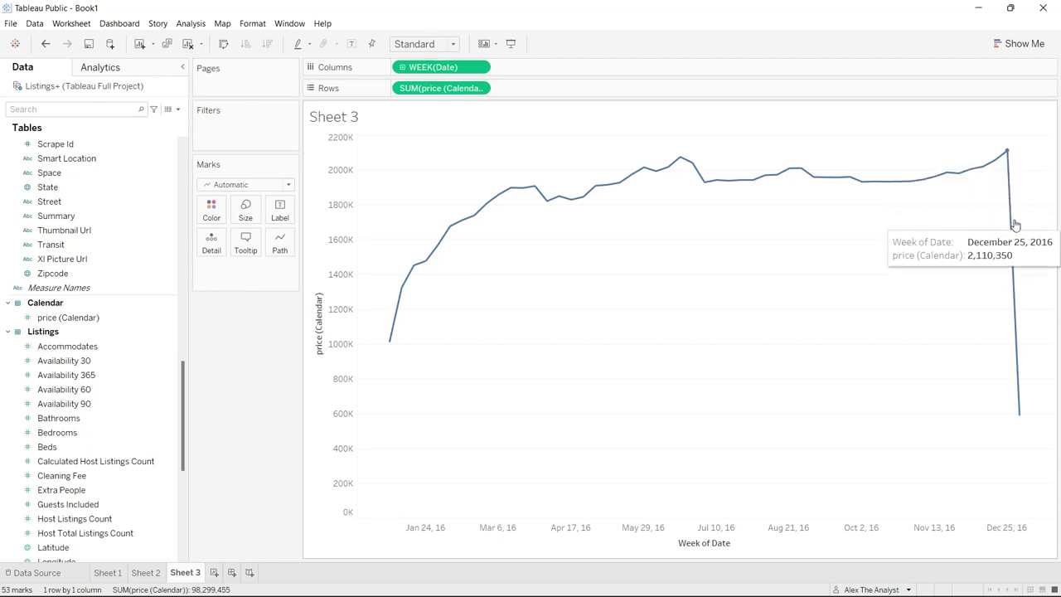
mouse_move(1022, 399)
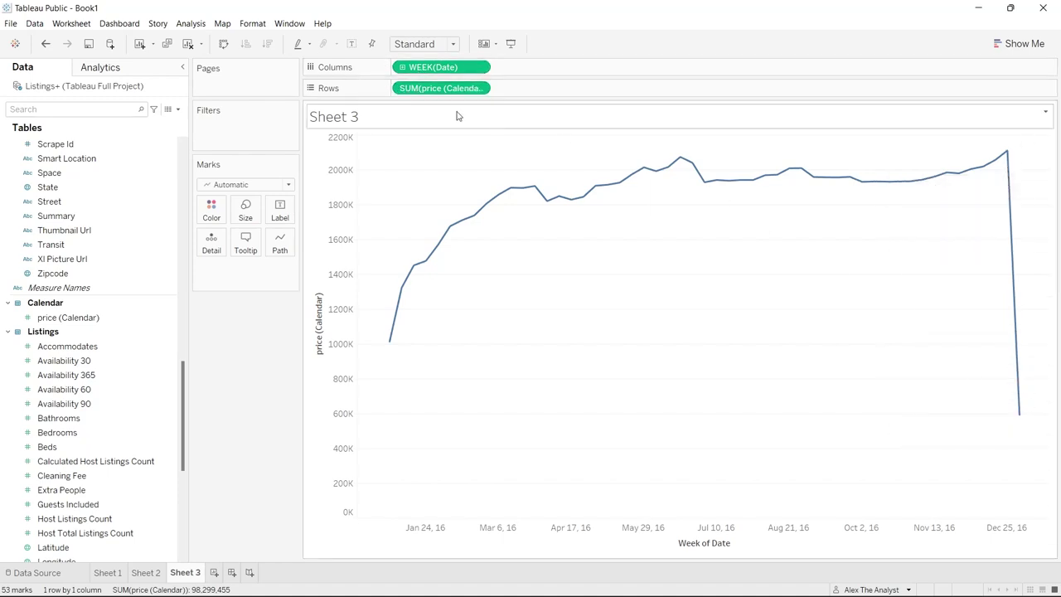
mouse_move(1007, 190)
mouse_move(1019, 380)
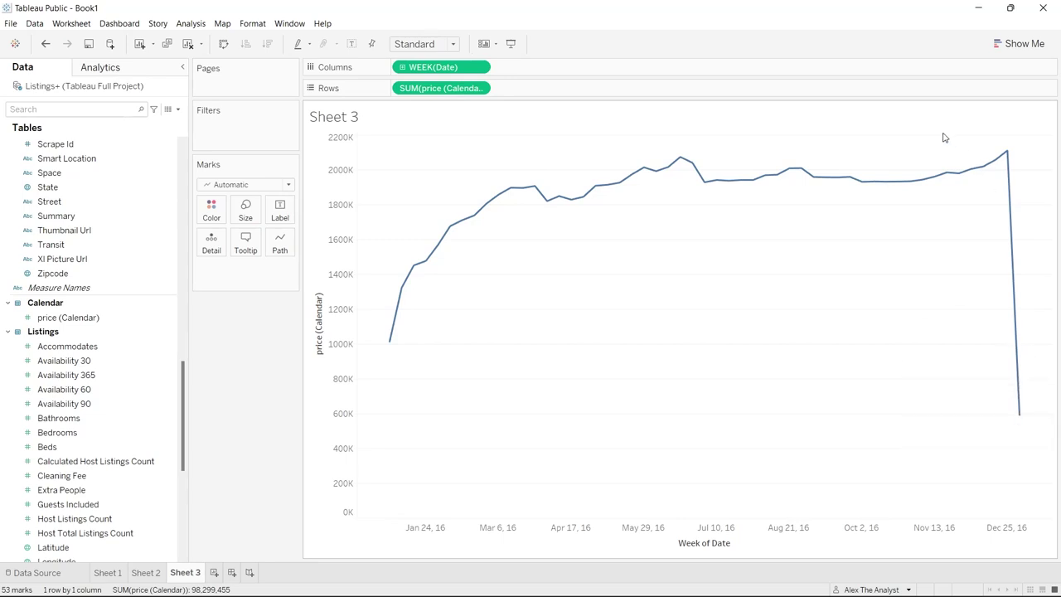
mouse_move(940, 179)
mouse_move(1013, 210)
left_click(480, 67)
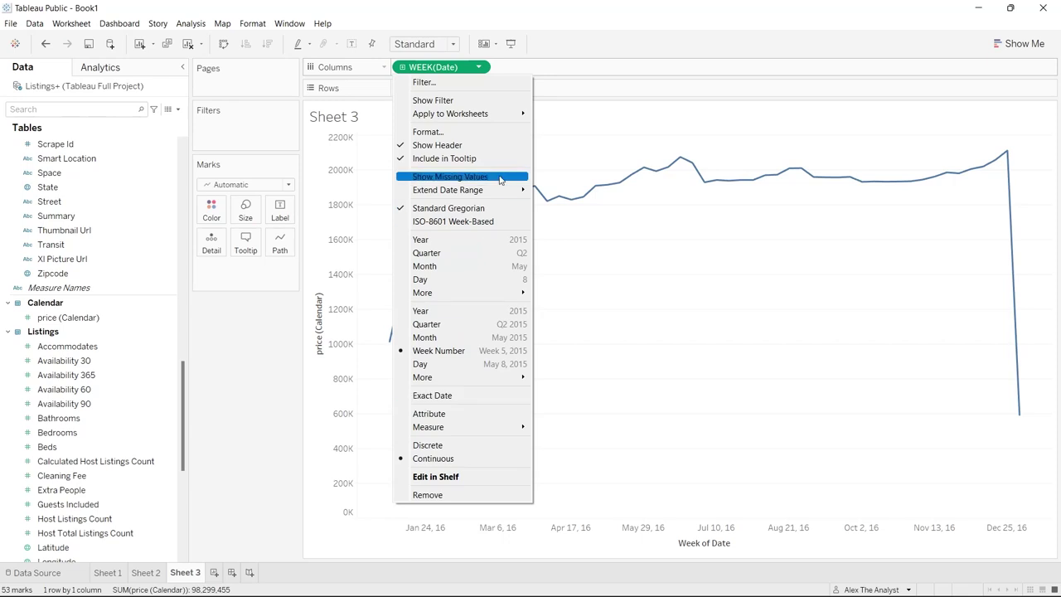
left_click(478, 132)
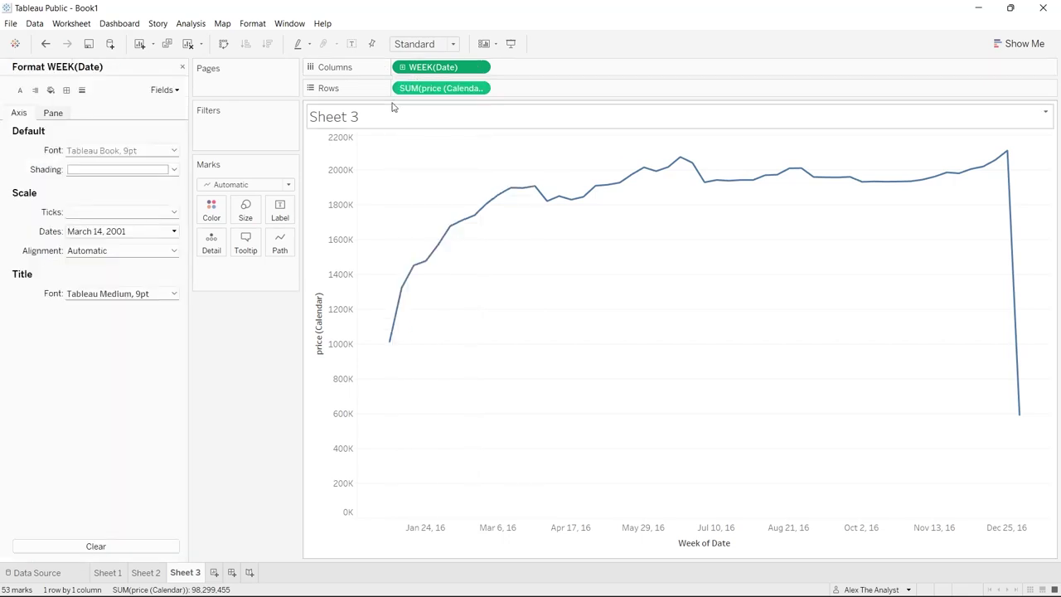
left_click(183, 67)
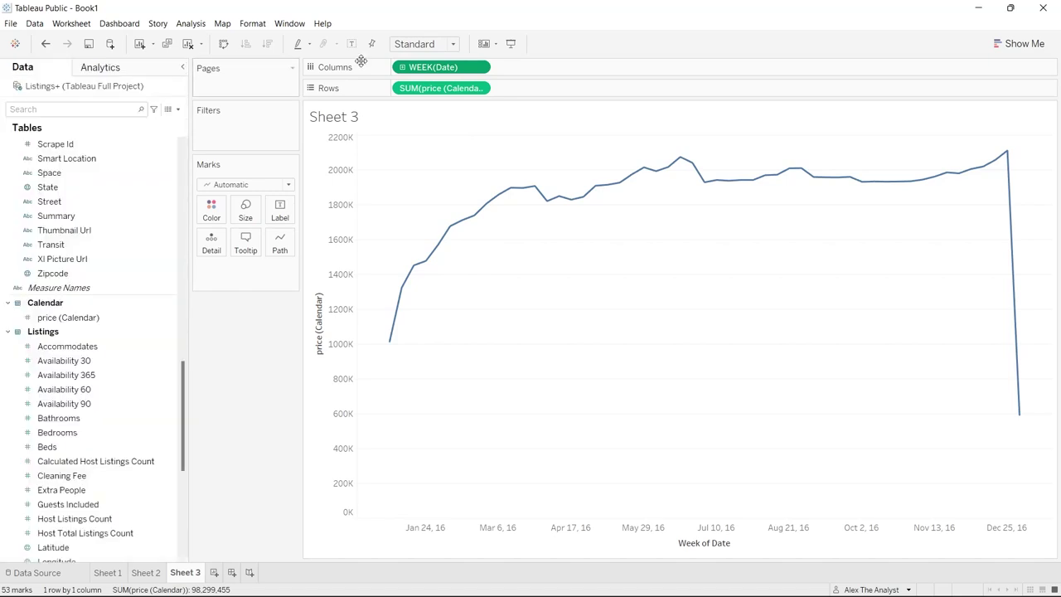
left_click(480, 68)
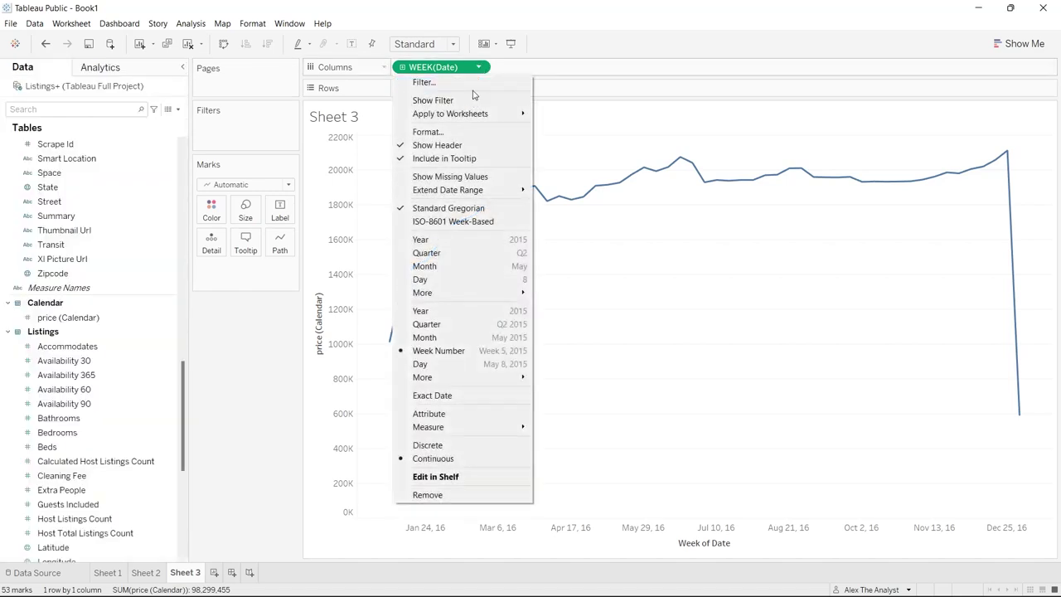
Step: Filter WEEK(Date) to the date range 1/3/2016–12/31/2016
left_click(475, 86)
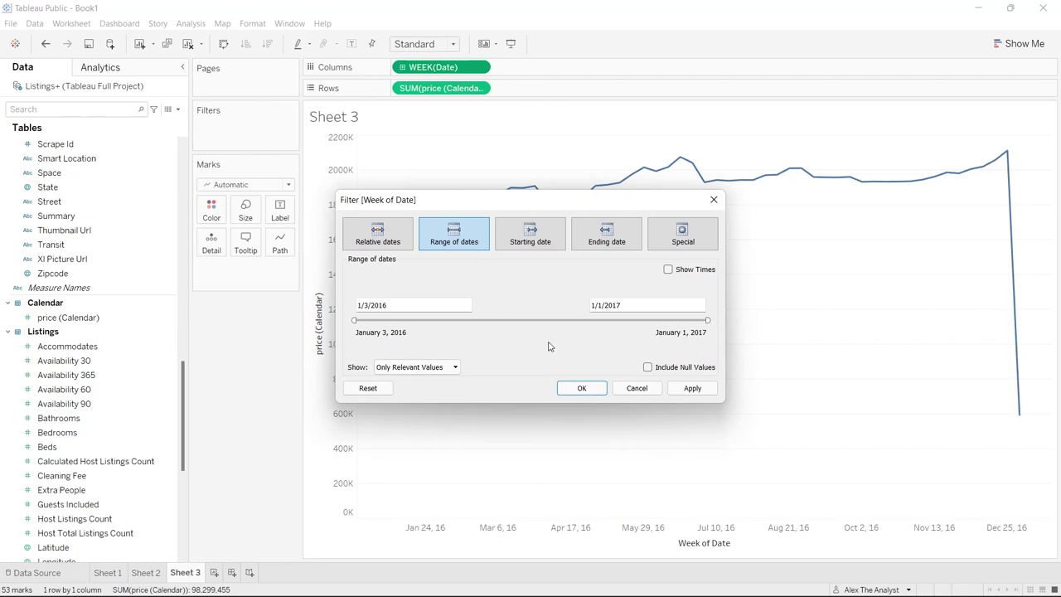
left_click_drag(707, 320, 704, 320)
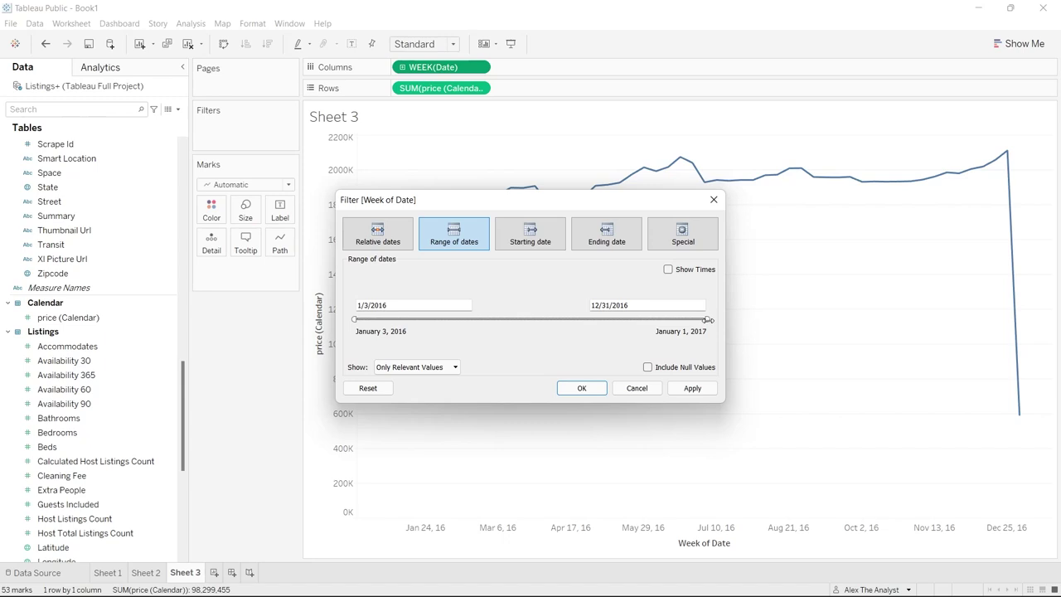
left_click(693, 388)
left_click(588, 389)
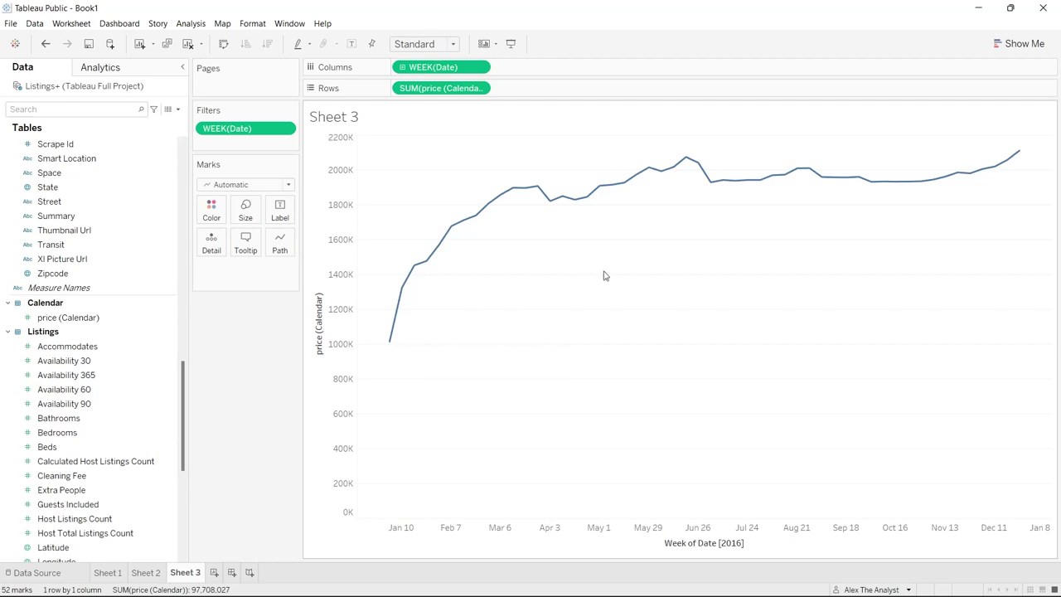
left_click(1020, 44)
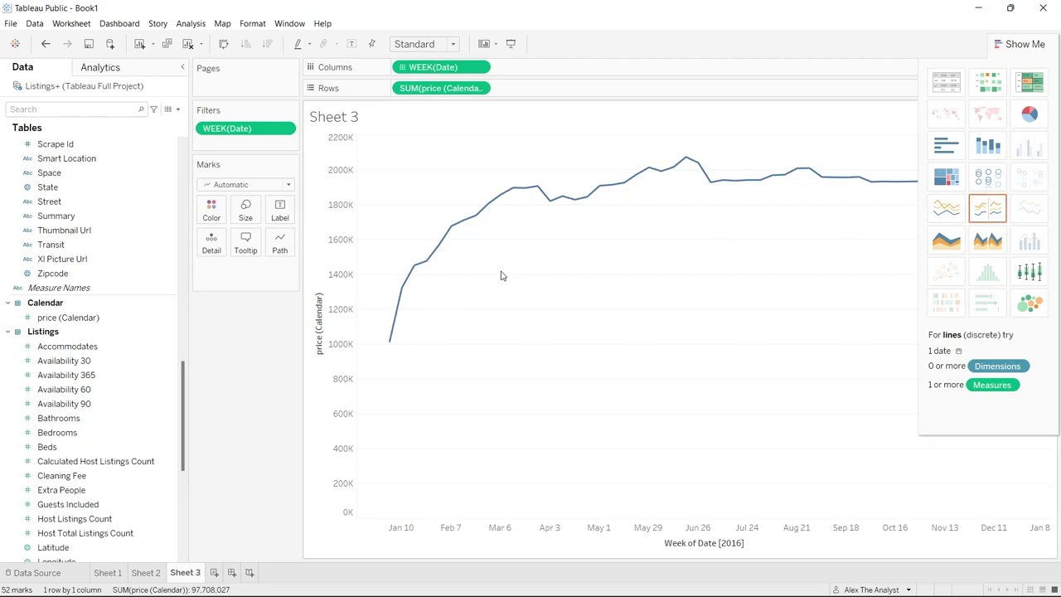
left_click(1021, 43)
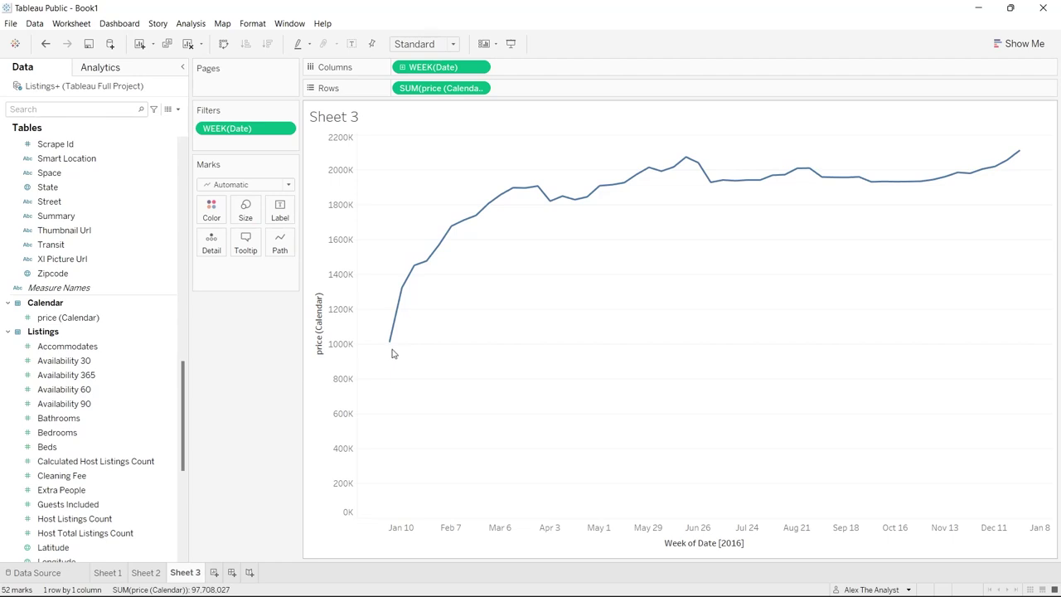
mouse_move(418, 275)
mouse_move(488, 212)
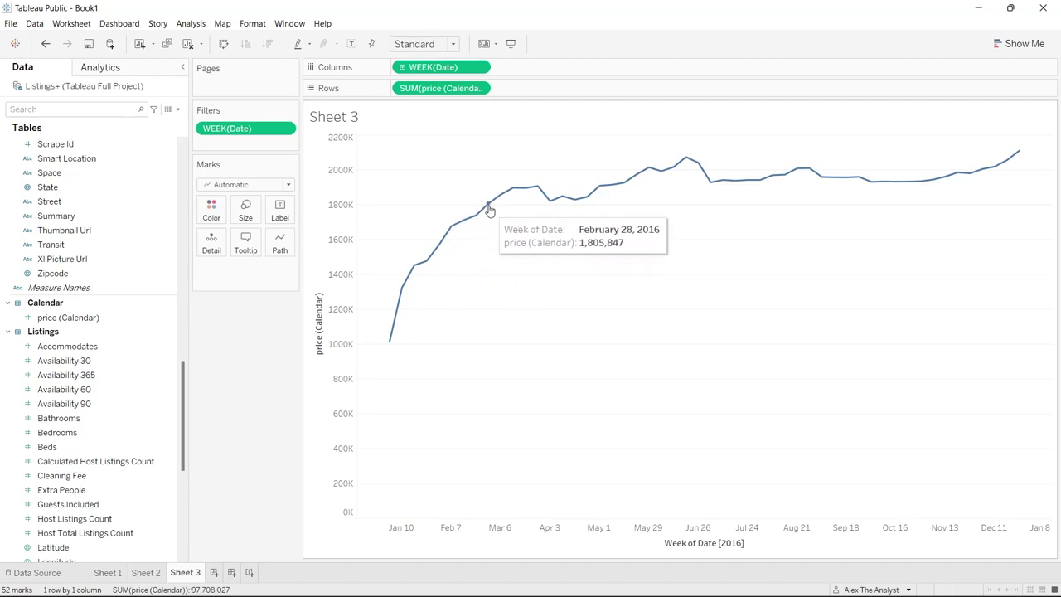
mouse_move(510, 196)
mouse_move(390, 333)
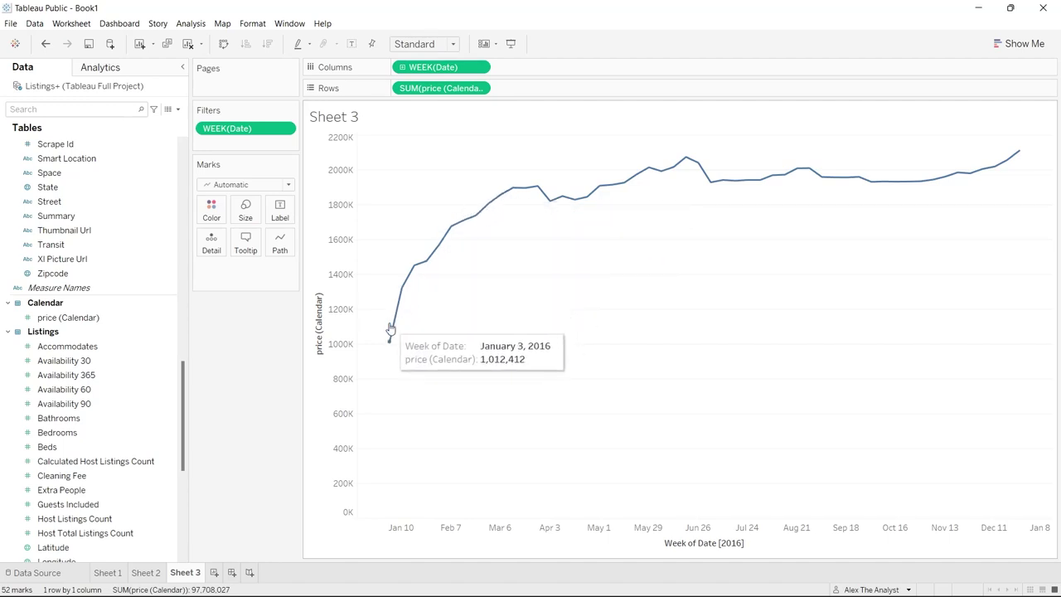
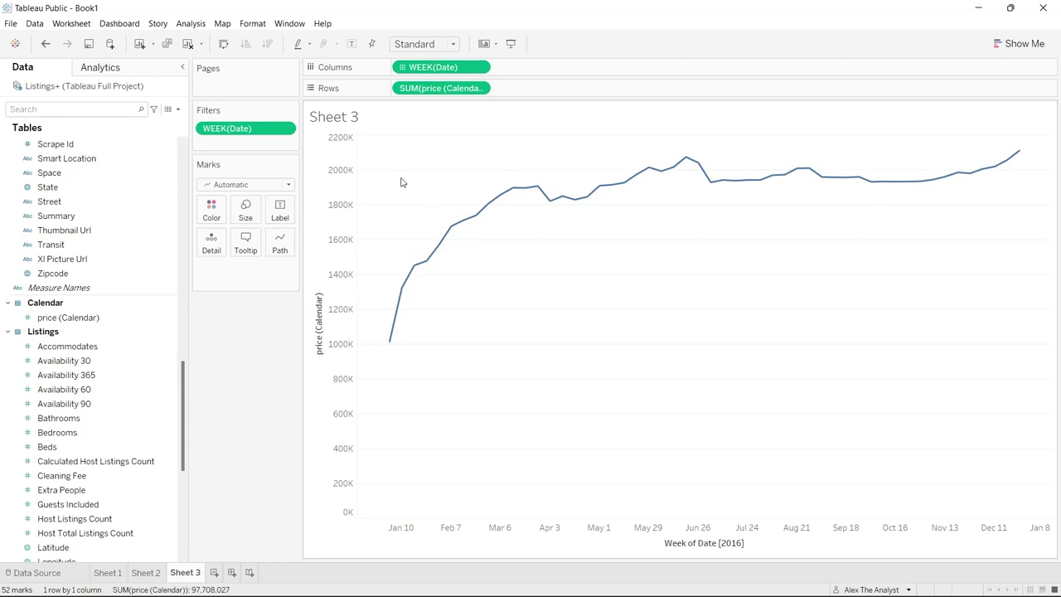
Step: Title the Sheet 3 line chart 'Revenue for Year' in bold
double_click(336, 120)
type("R<Sheet Name>")
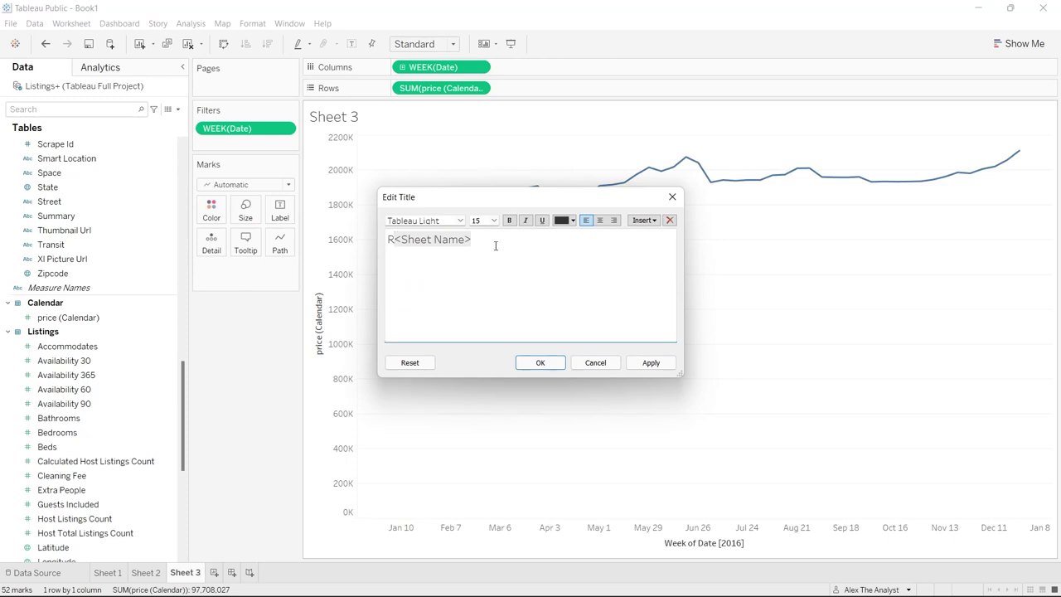
left_click_drag(470, 239, 383, 244)
type("Revenue")
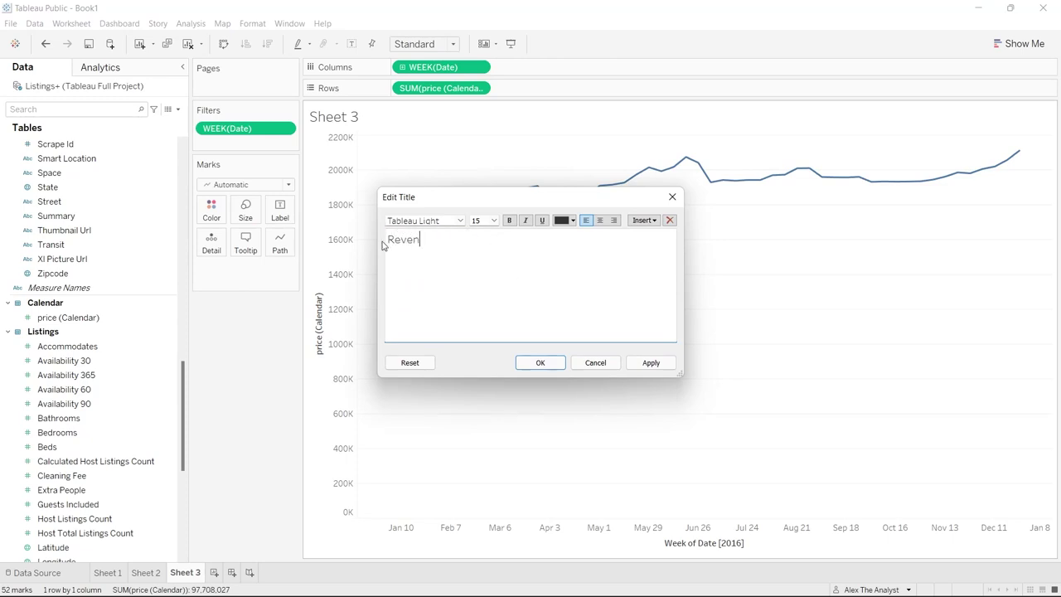
type("or Year")
left_click_drag(478, 240, 387, 242)
left_click(509, 219)
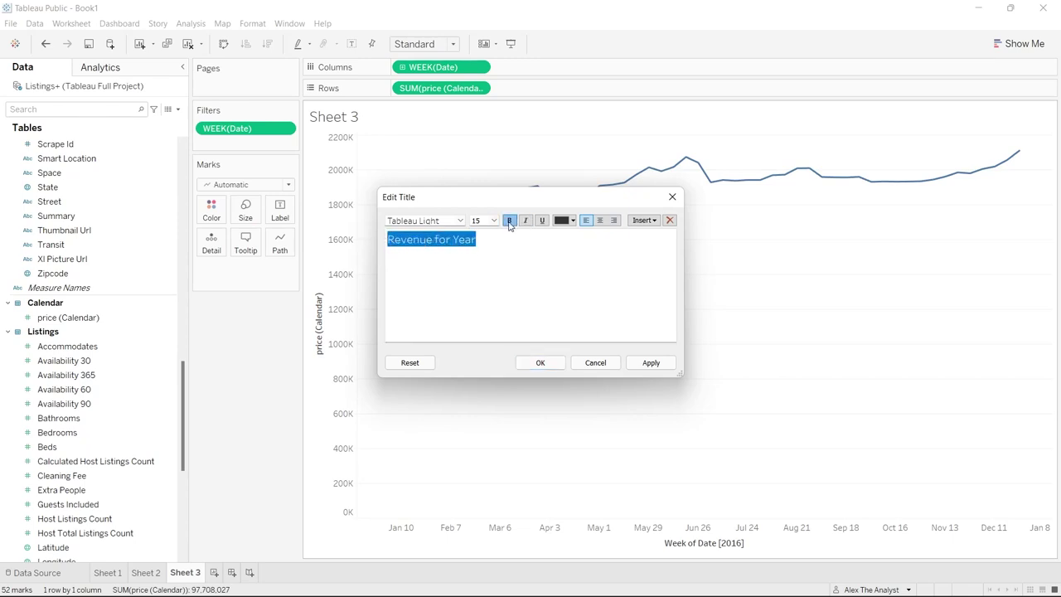
left_click(651, 362)
left_click(540, 362)
Step: Title the zipcode map sheet 'Price Per Zipcode' in bold
left_click(151, 577)
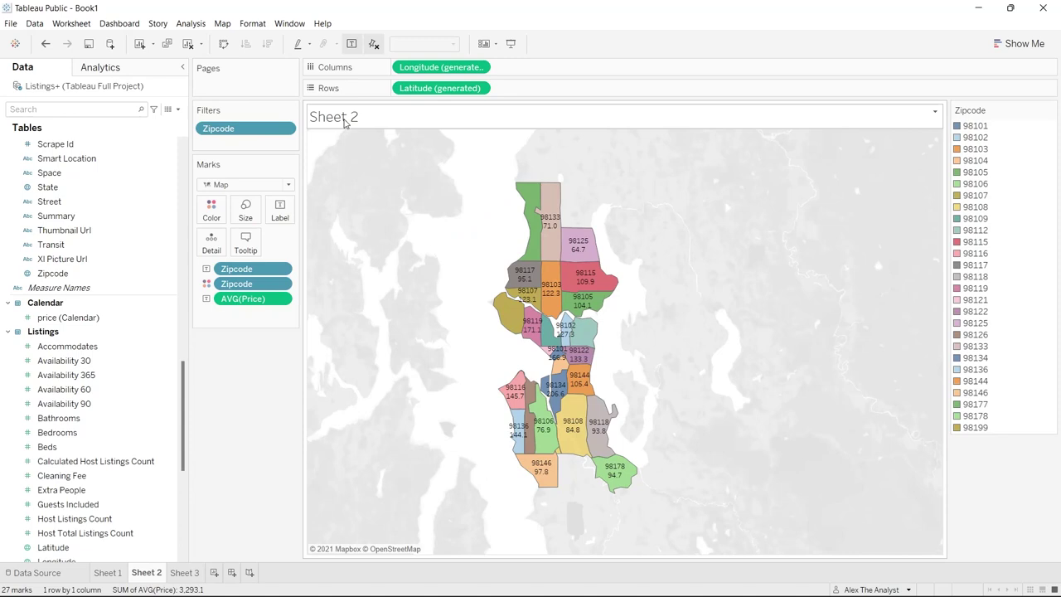
double_click(345, 119)
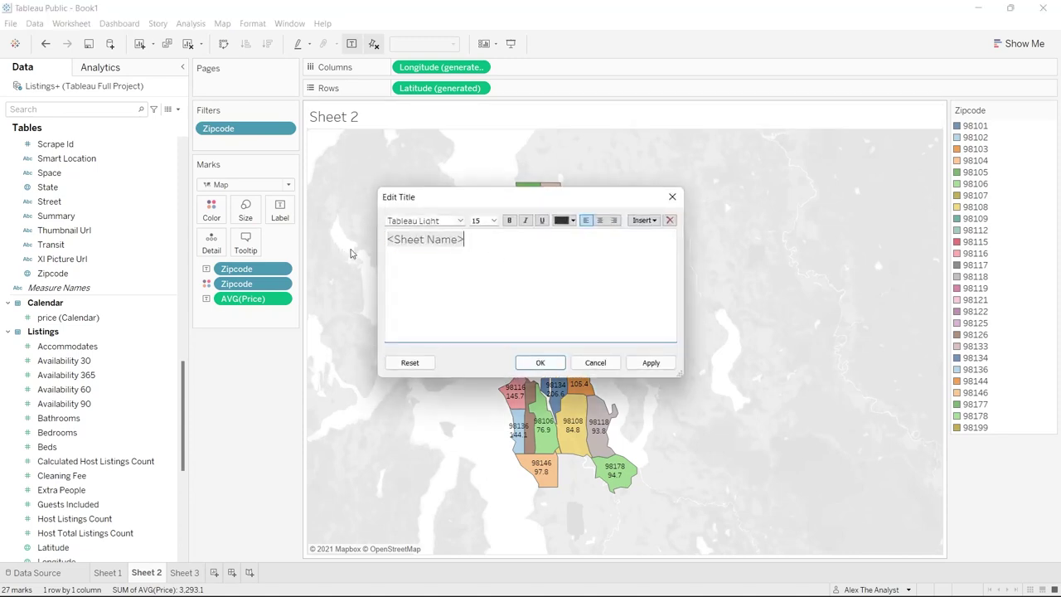
left_click_drag(493, 244, 383, 242)
type("Price Per Zi")
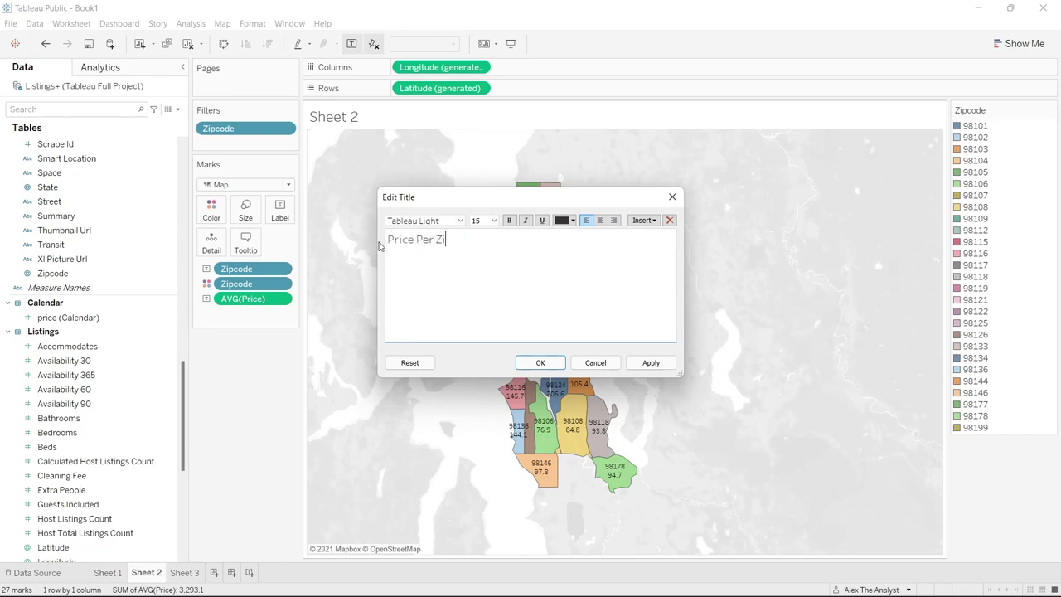
type("pcode")
left_click_drag(504, 235, 371, 245)
left_click(511, 222)
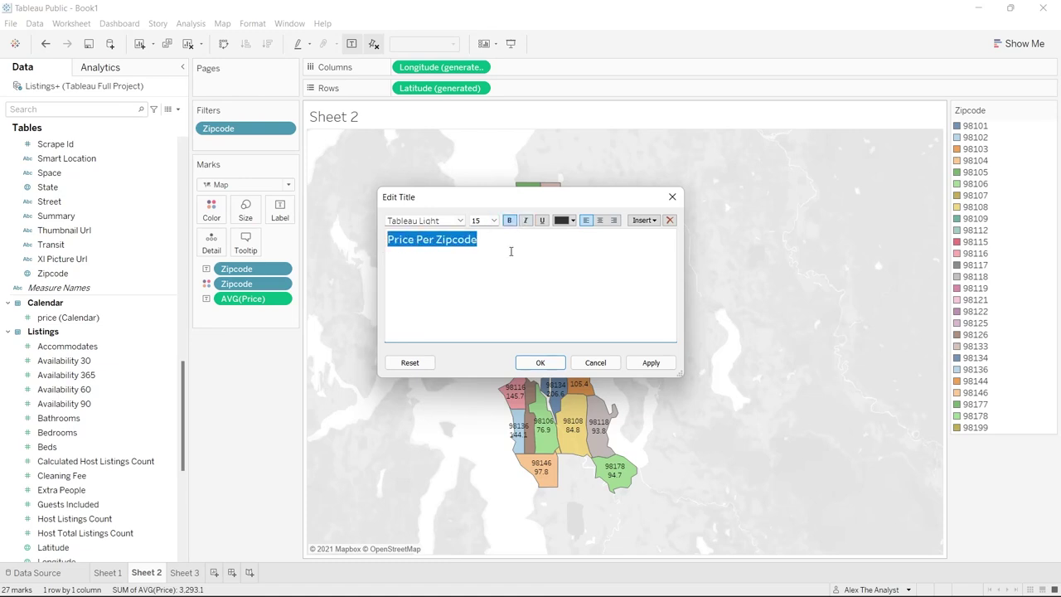
left_click(509, 249)
left_click(652, 362)
left_click(552, 367)
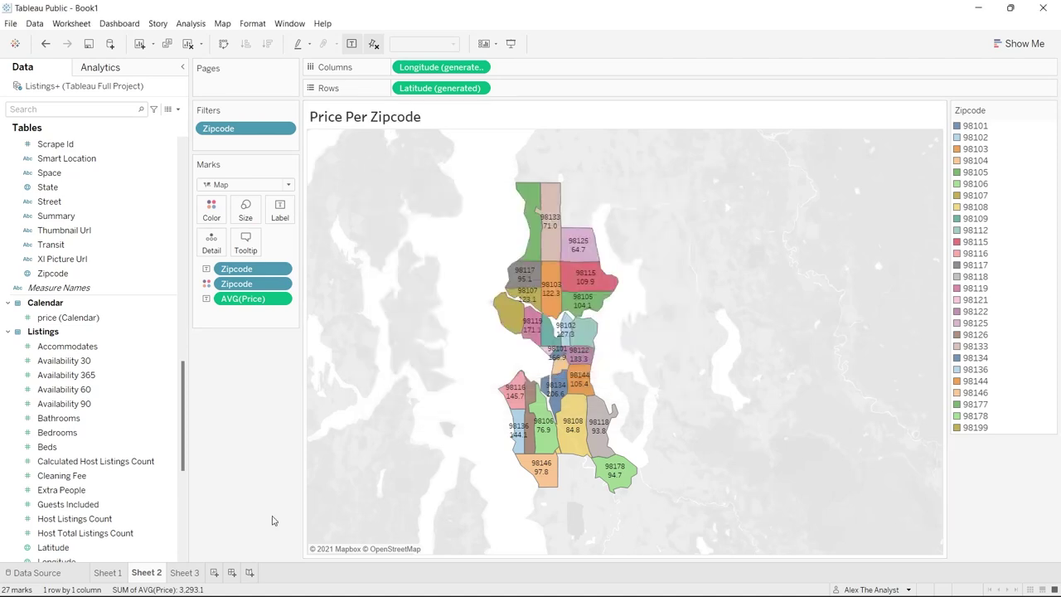
Step: Add two blank worksheets, review the bar, map and line charts, and return to Sheet 4
left_click(213, 572)
left_click(252, 572)
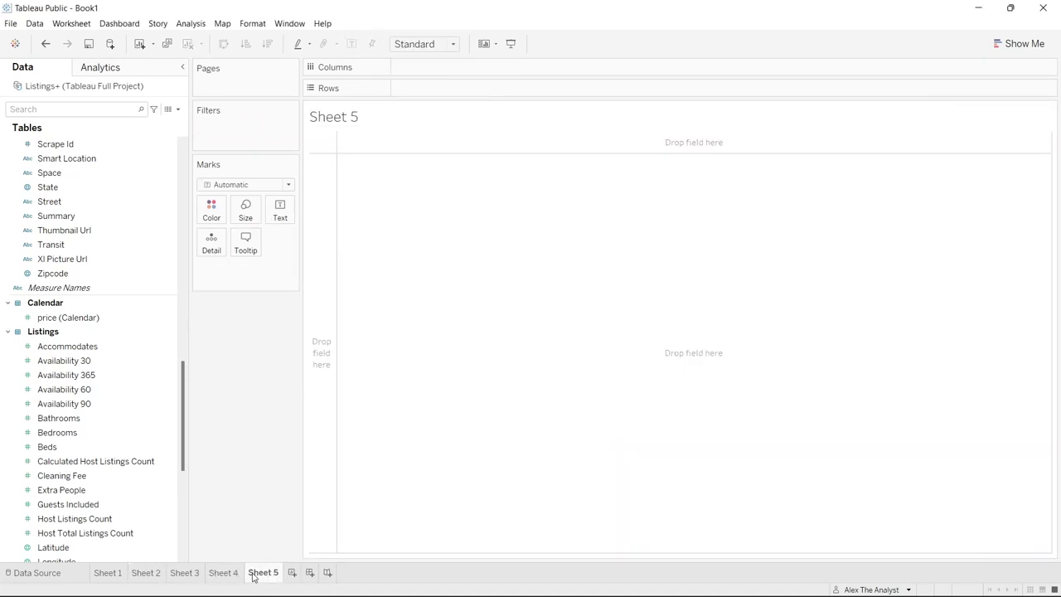
left_click(190, 573)
left_click(212, 575)
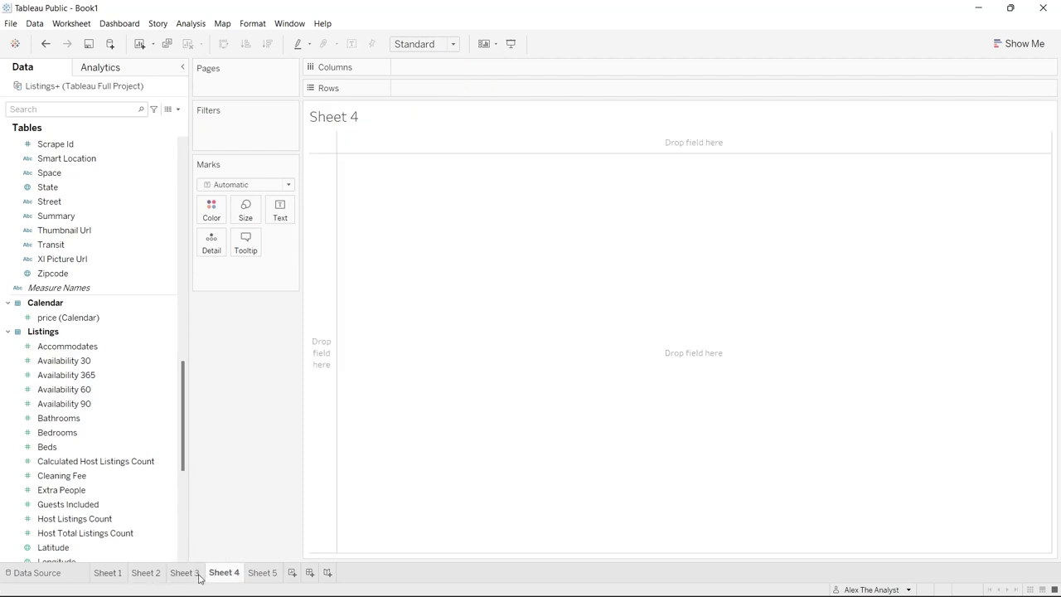
left_click(115, 575)
left_click(146, 573)
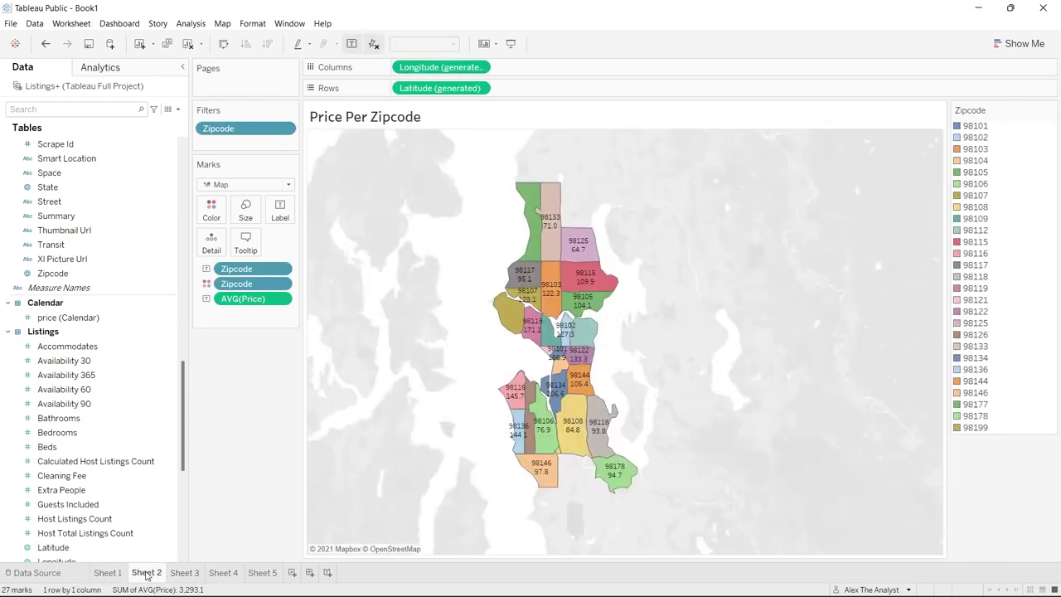
left_click(187, 574)
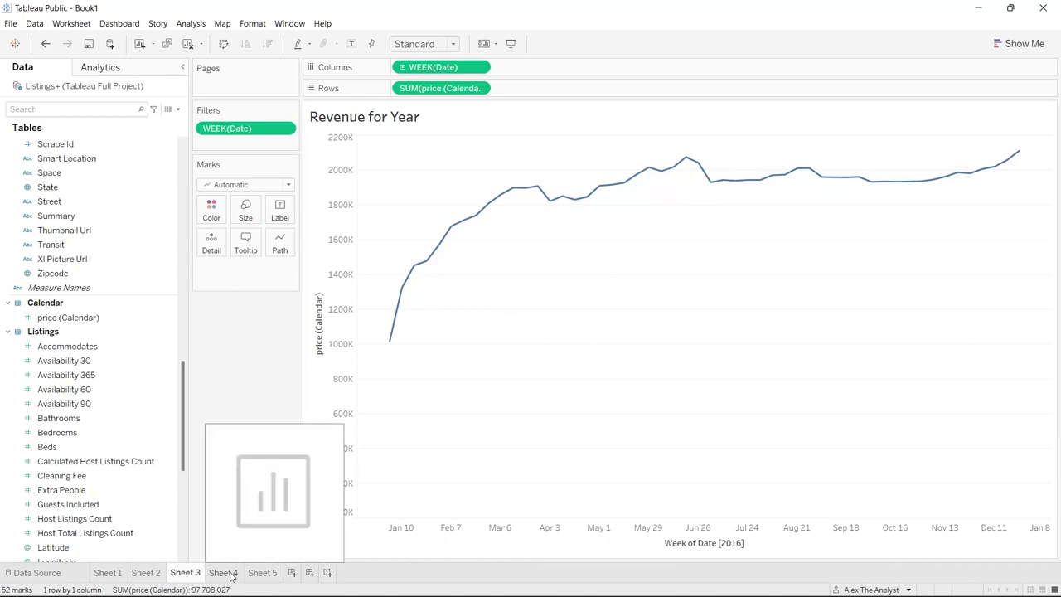
left_click(231, 574)
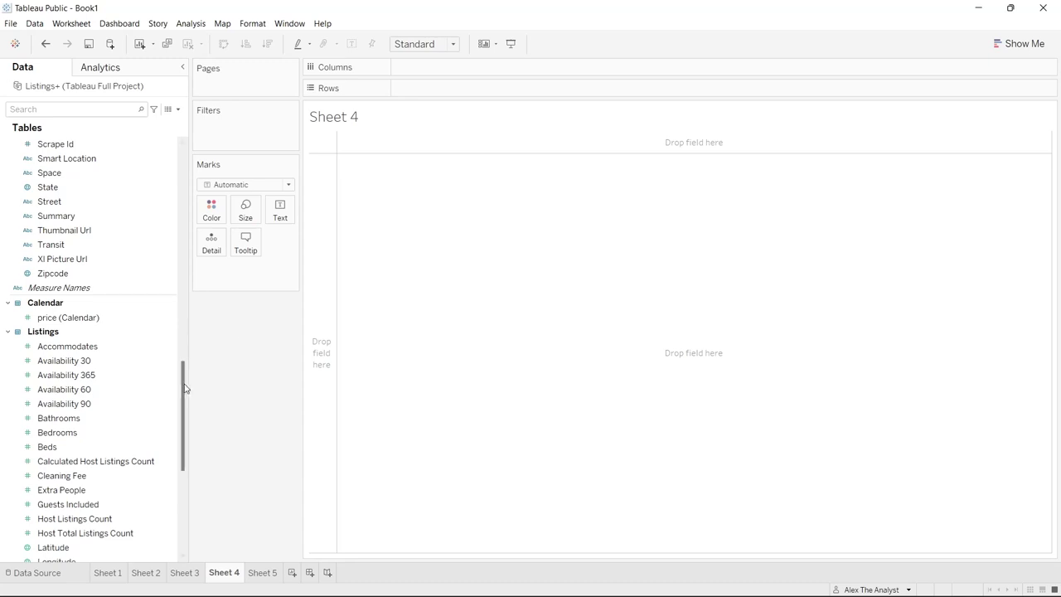
scroll(182, 389, "down", 2)
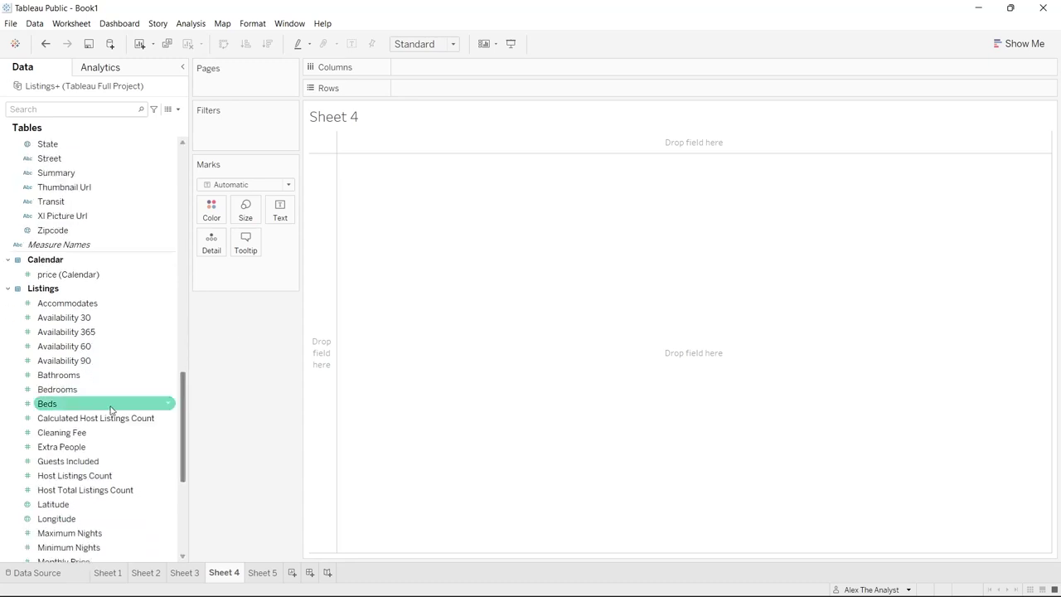
left_click_drag(99, 389, 440, 68)
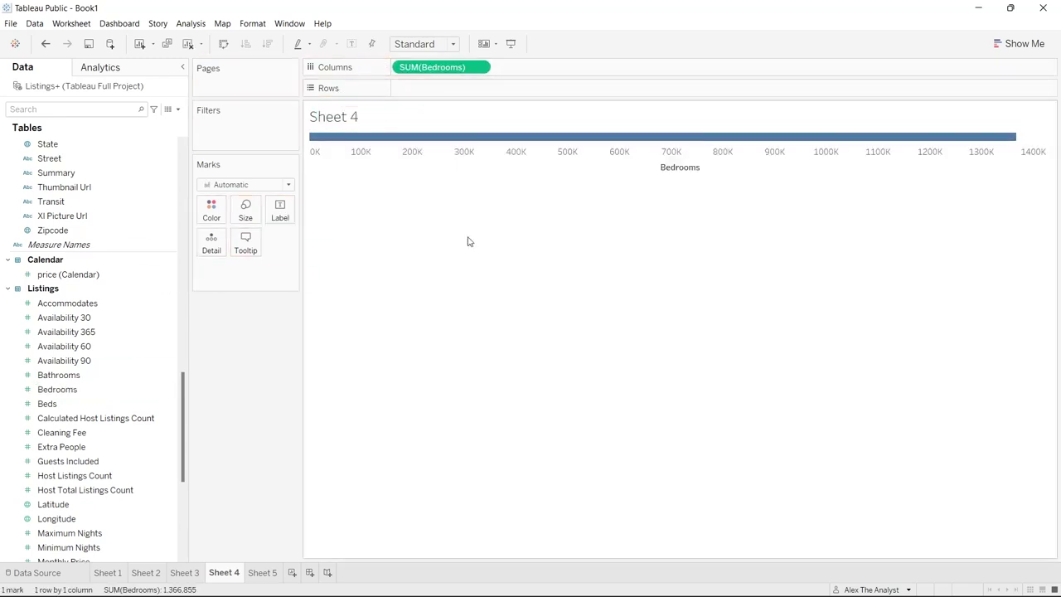
mouse_move(443, 72)
left_mouse_down()
mouse_move(140, 305)
mouse_move(98, 387)
mouse_move(456, 72)
left_mouse_up()
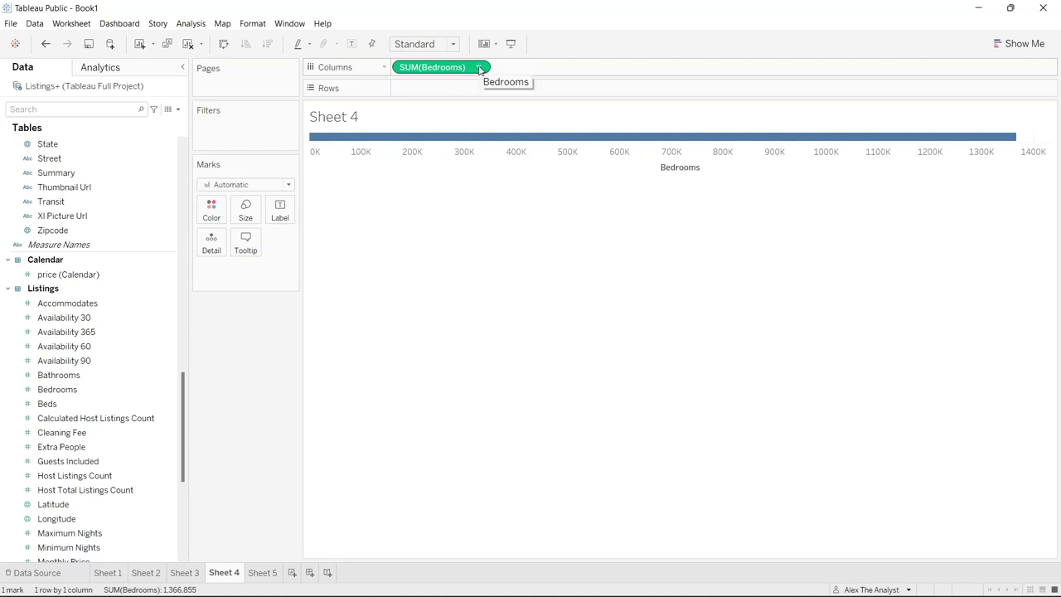
scroll(91, 489, "down", 5)
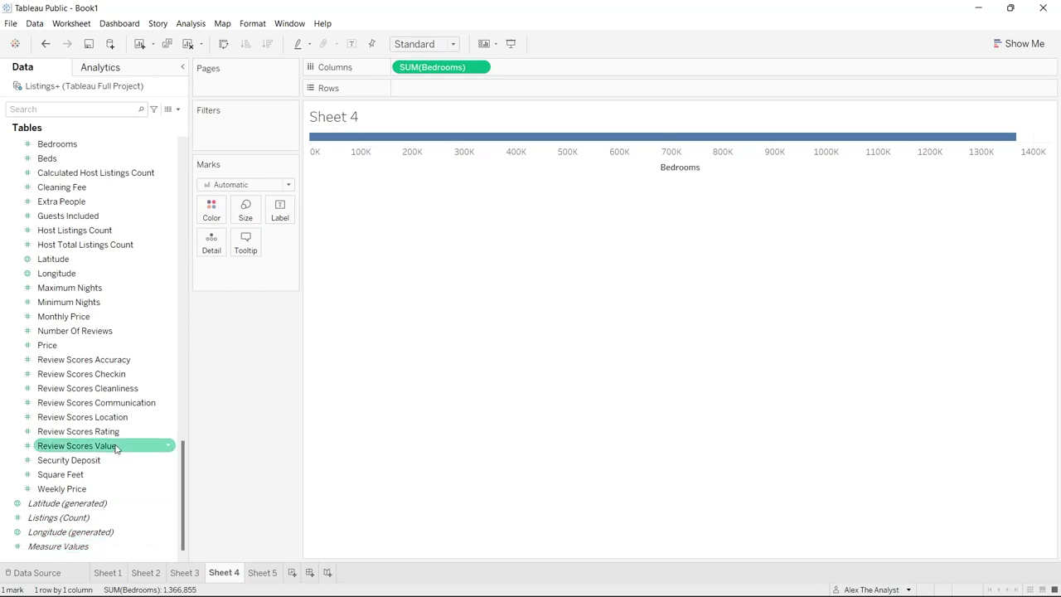
scroll(116, 447, "up", 5)
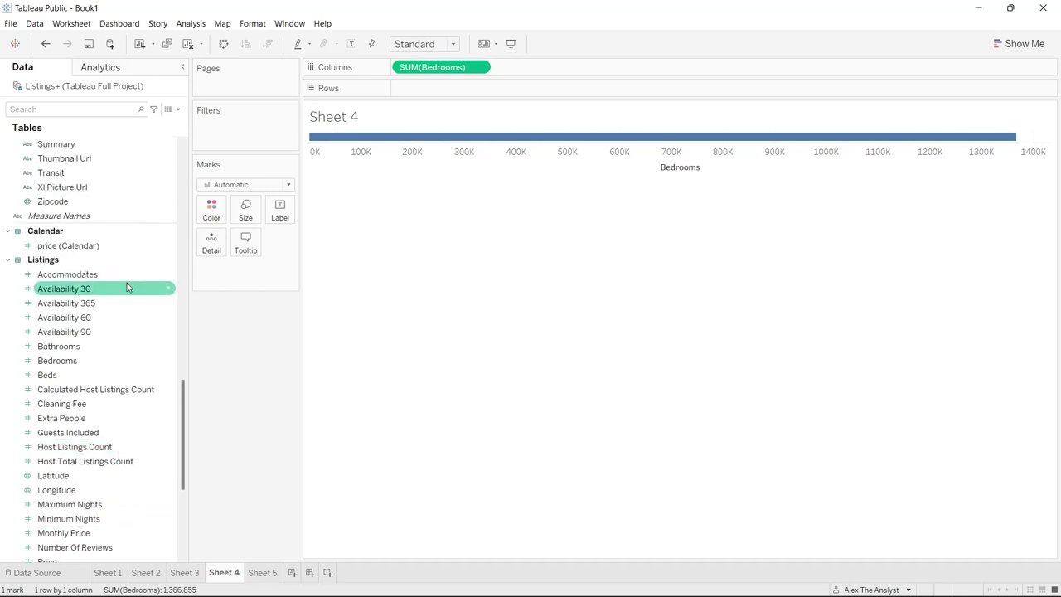
left_click(479, 67)
mouse_move(485, 203)
left_click(569, 258)
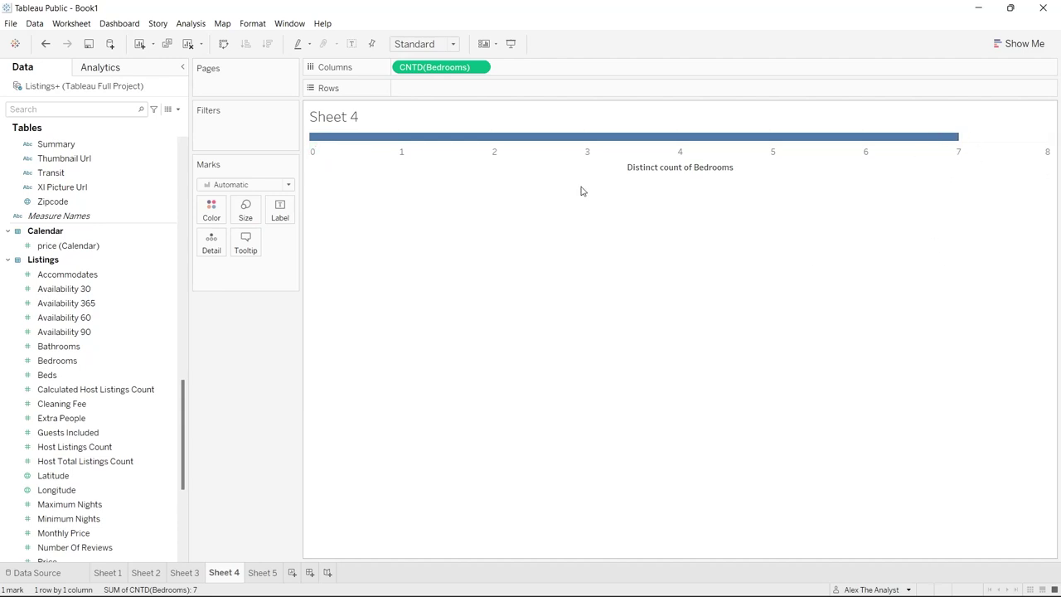
scroll(111, 154, "up", 15)
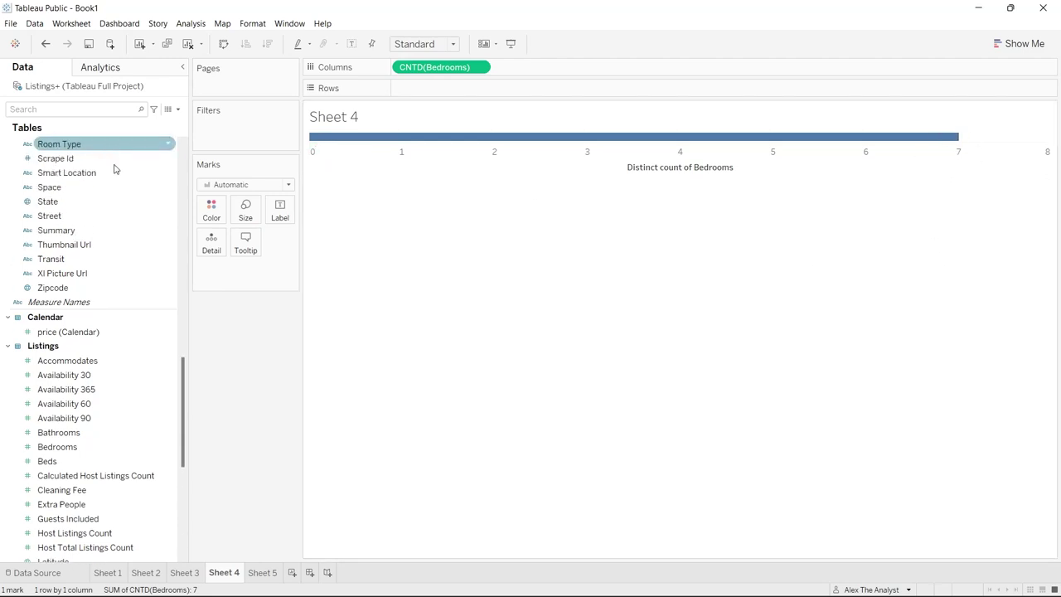
scroll(116, 190, "up", 5)
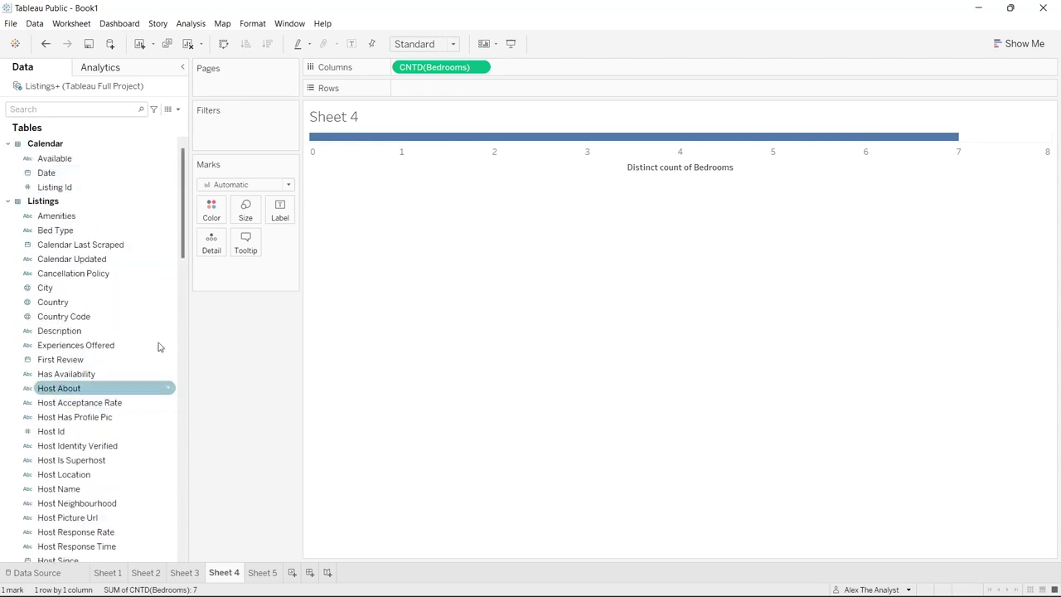
scroll(116, 378, "down", 15)
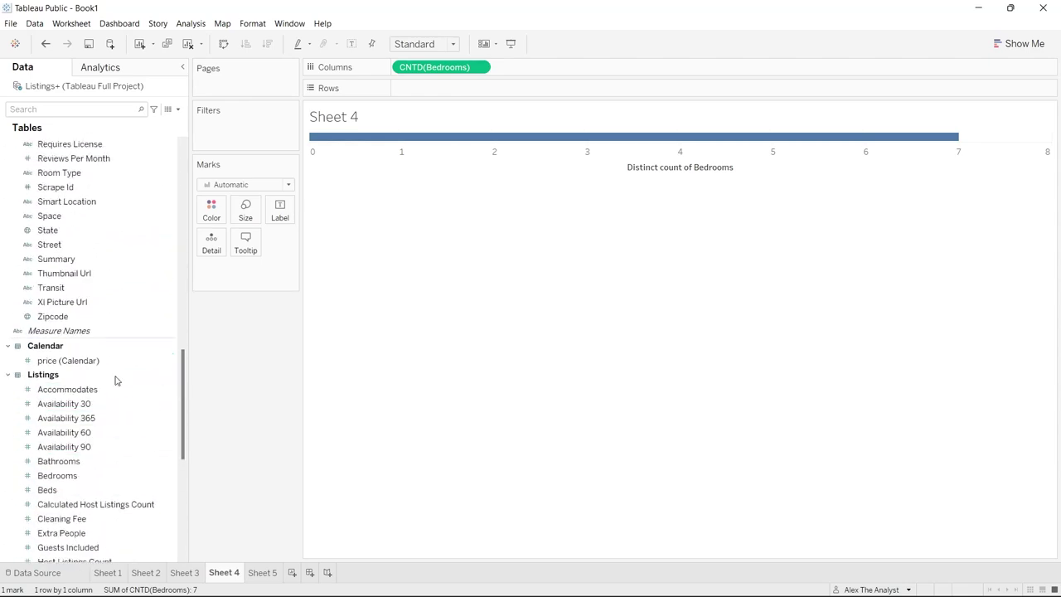
left_click(480, 68)
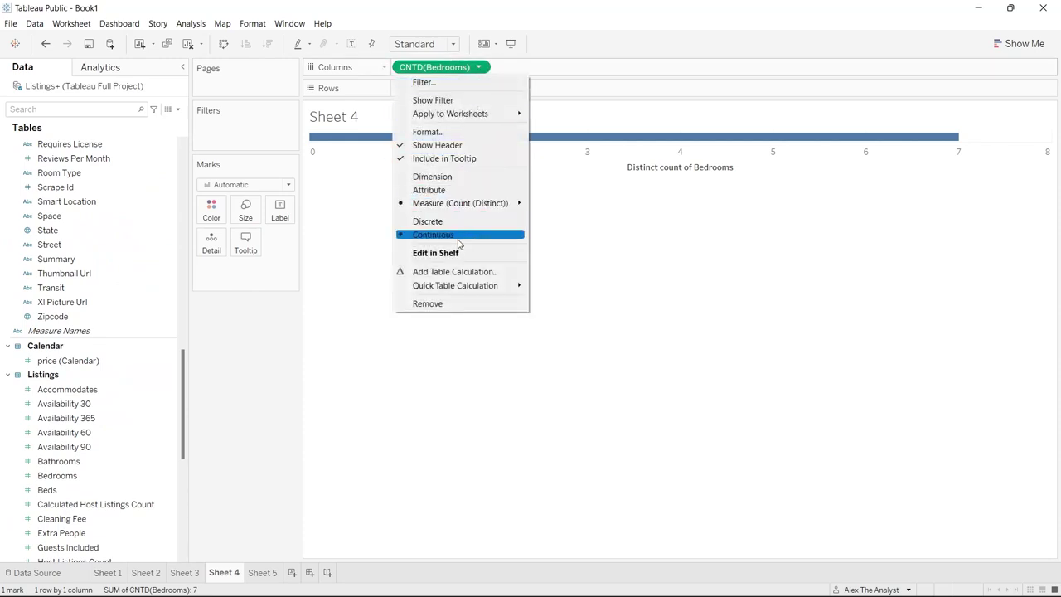
left_click(452, 304)
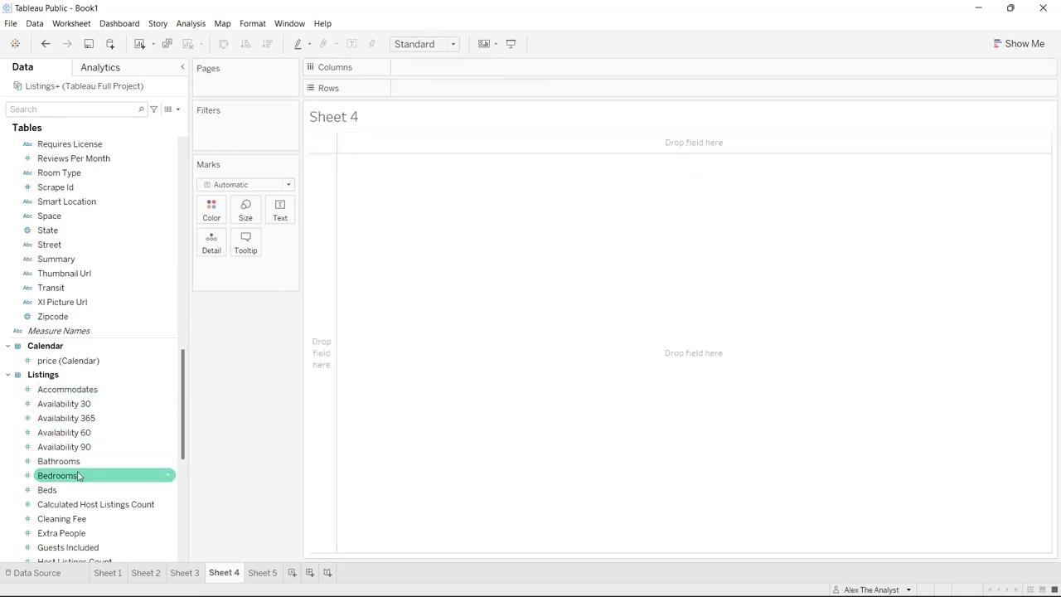
Step: Convert Bedrooms to a dimension and place it on Columns, one column per bedroom value
left_click(169, 475)
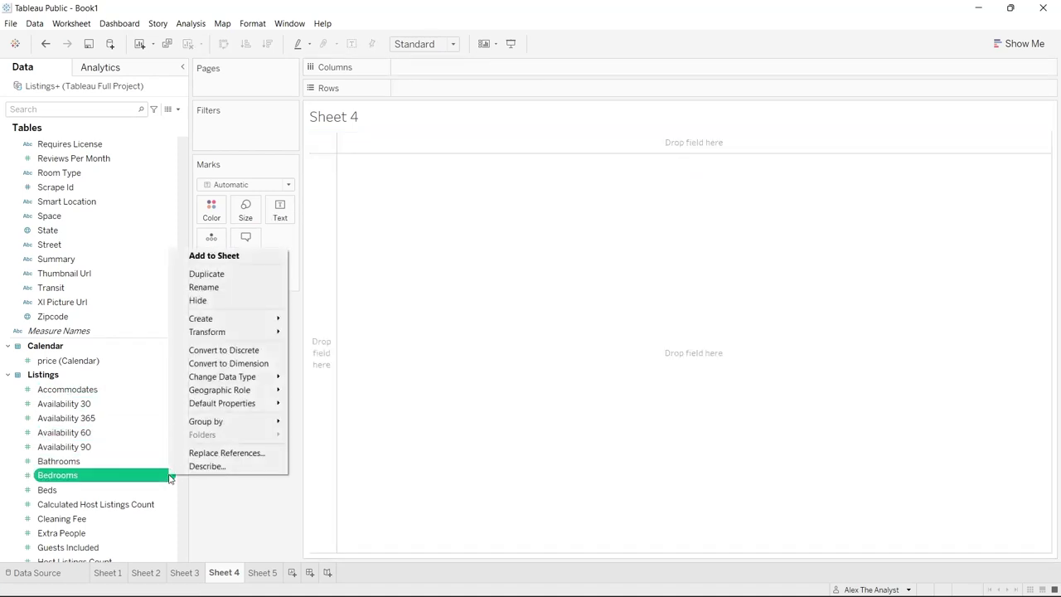
left_click(234, 365)
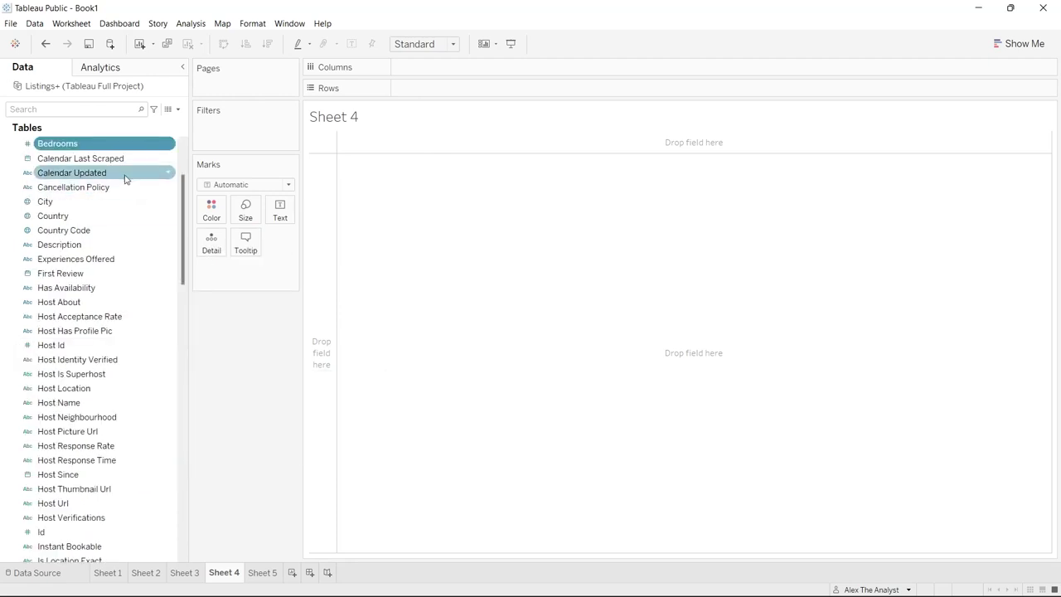
left_click_drag(76, 146, 443, 73)
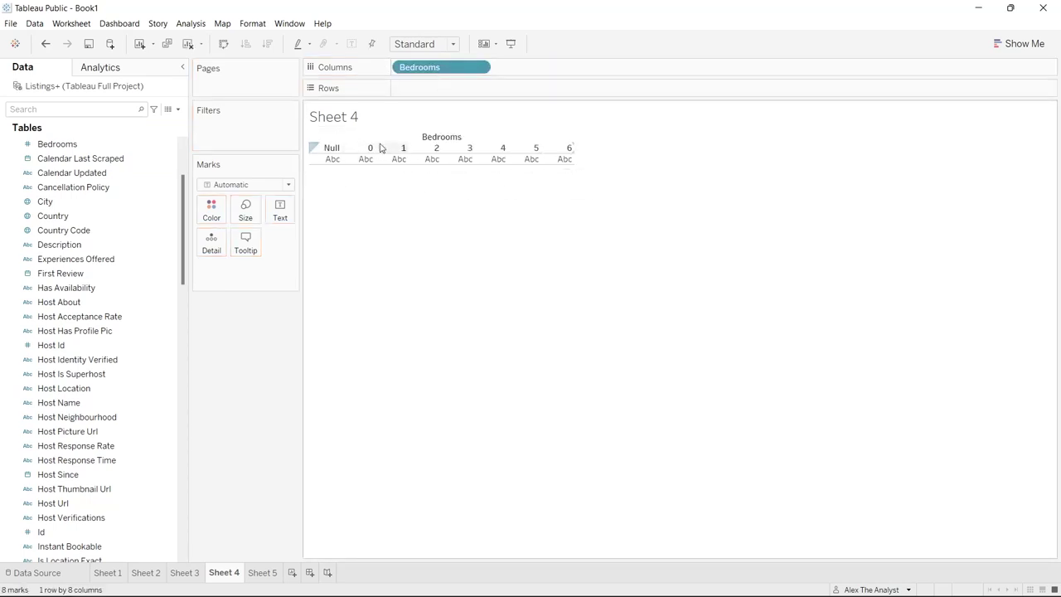
left_click(333, 148)
right_click(334, 149)
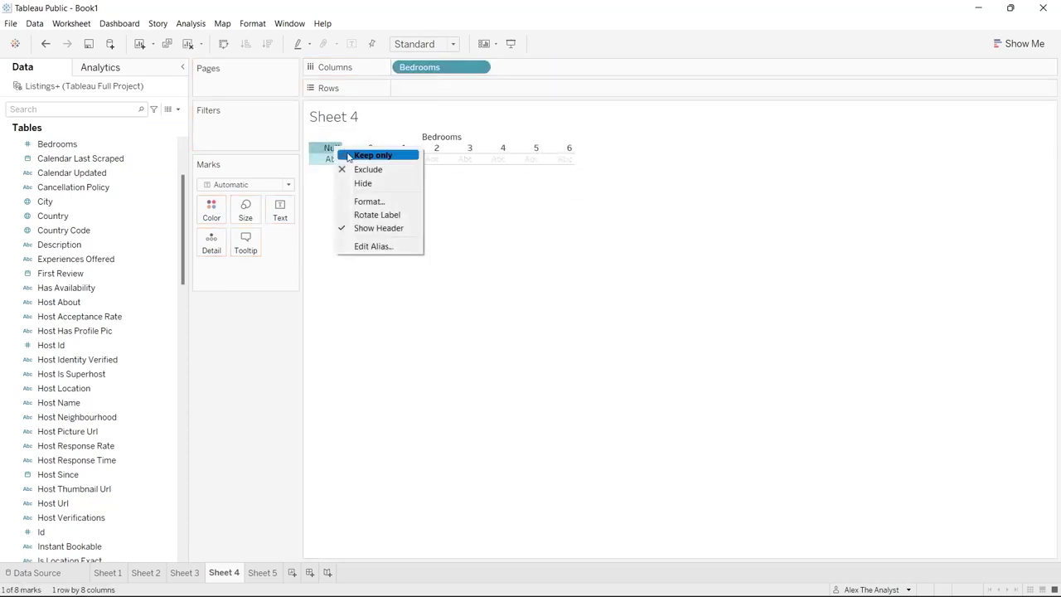
left_click(398, 114)
left_click(382, 178)
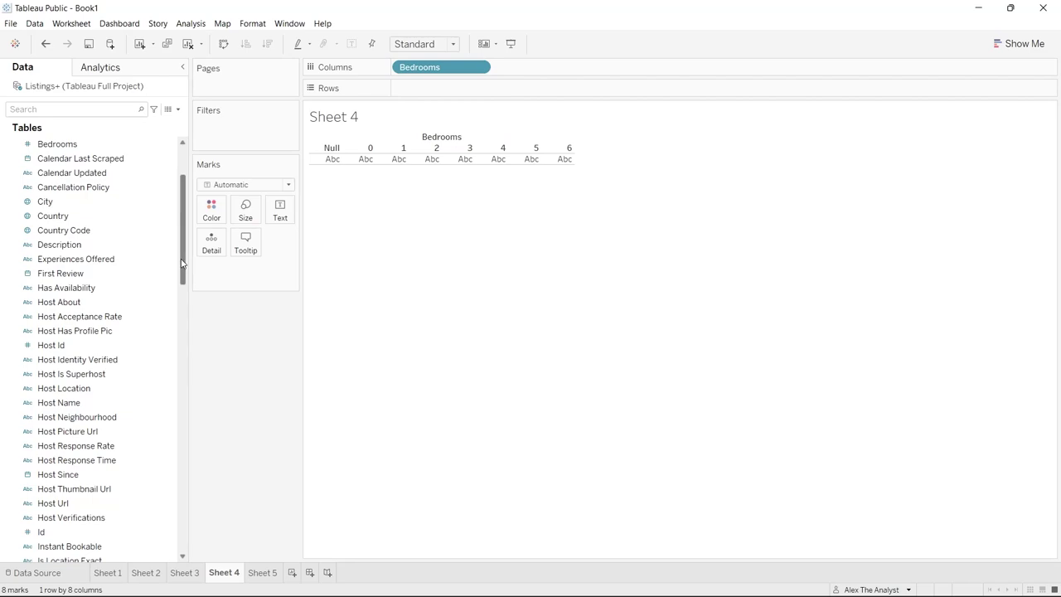
Step: Put Price on Rows to make a SUM(Price) bar chart by Bedrooms
left_click_drag(183, 262, 185, 518)
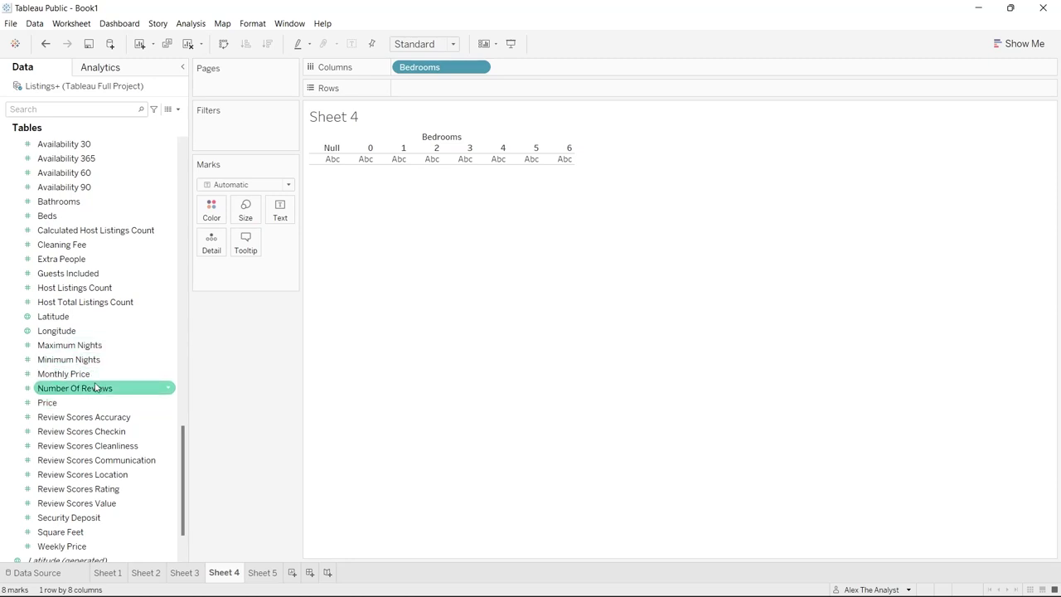
scroll(96, 388, "down", 2)
scroll(95, 403, "up", 1)
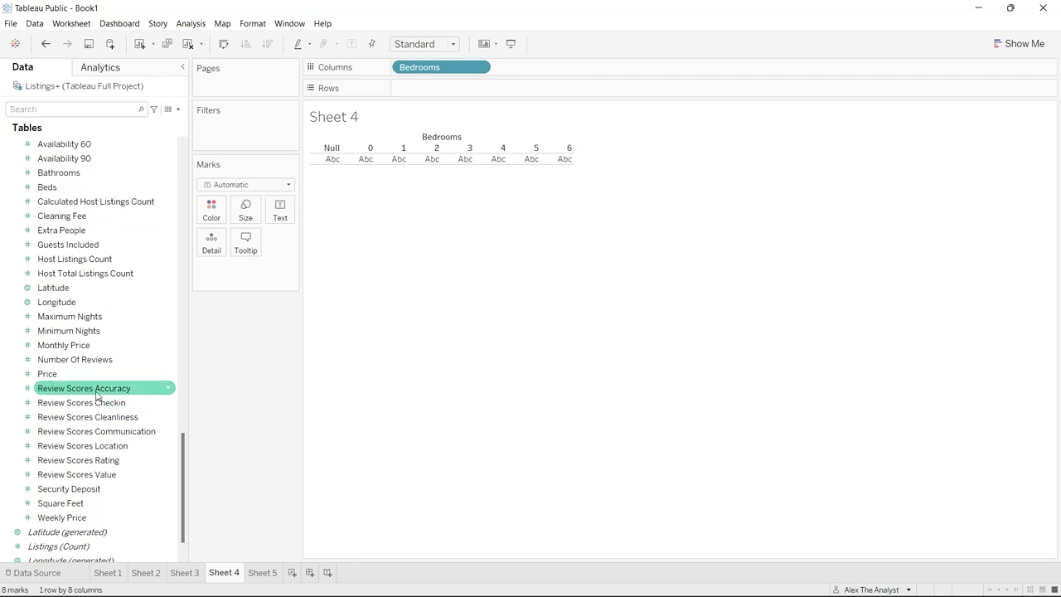
left_click_drag(58, 374, 492, 93)
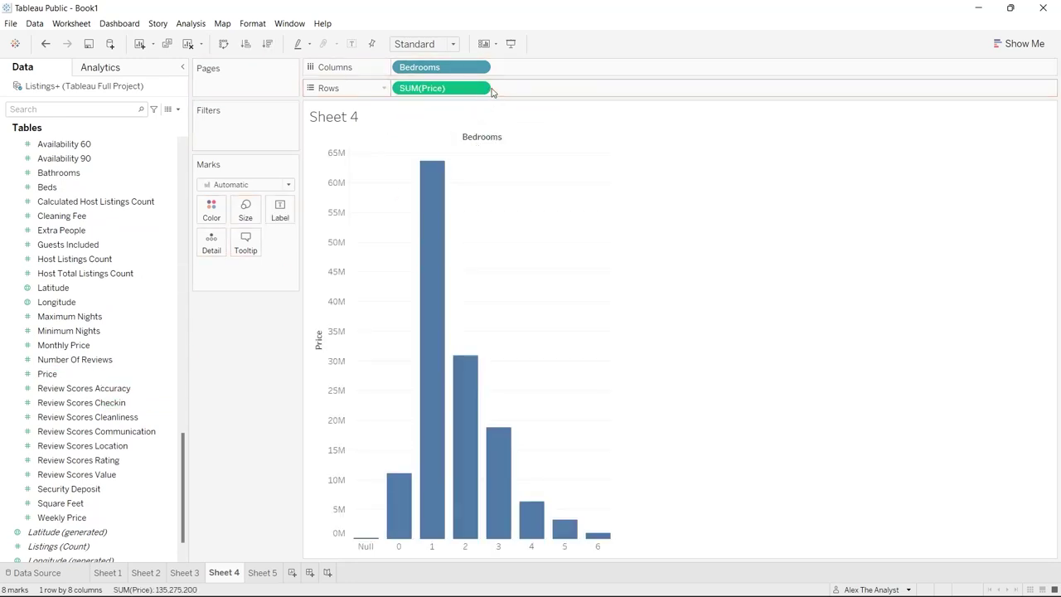
Step: Bring up the SUM(Price) pill's menu to reach its Measure aggregation options
left_click(479, 88)
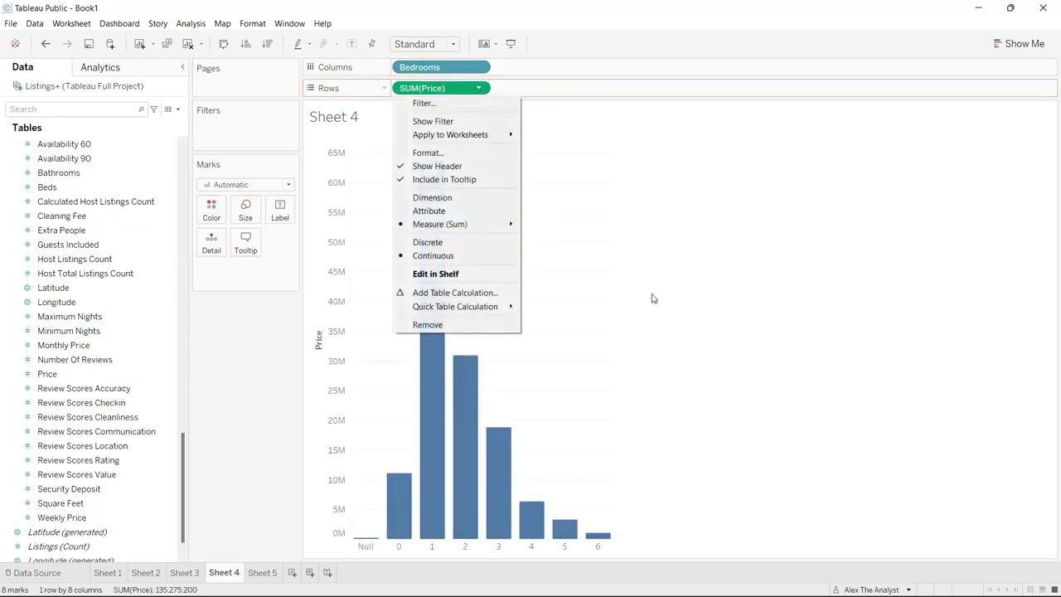
left_click(681, 293)
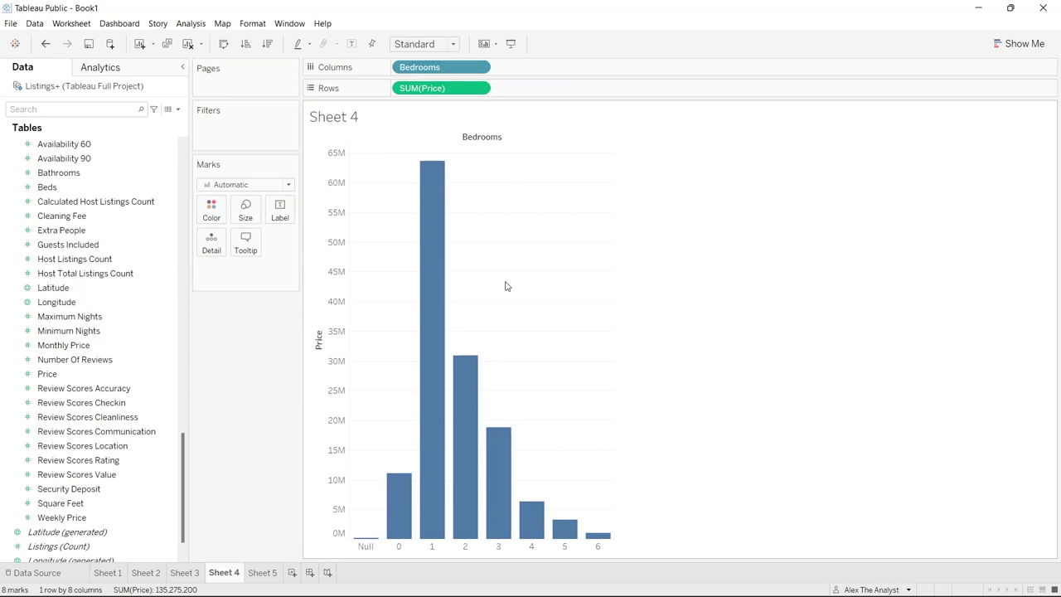
left_click_drag(506, 286, 489, 333)
mouse_move(421, 259)
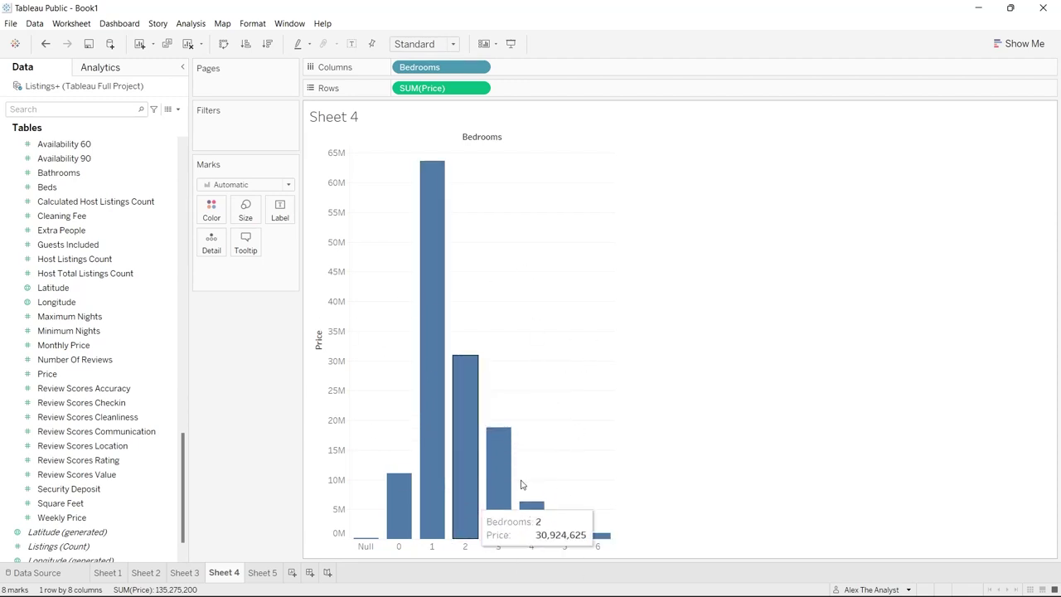
left_click(479, 89)
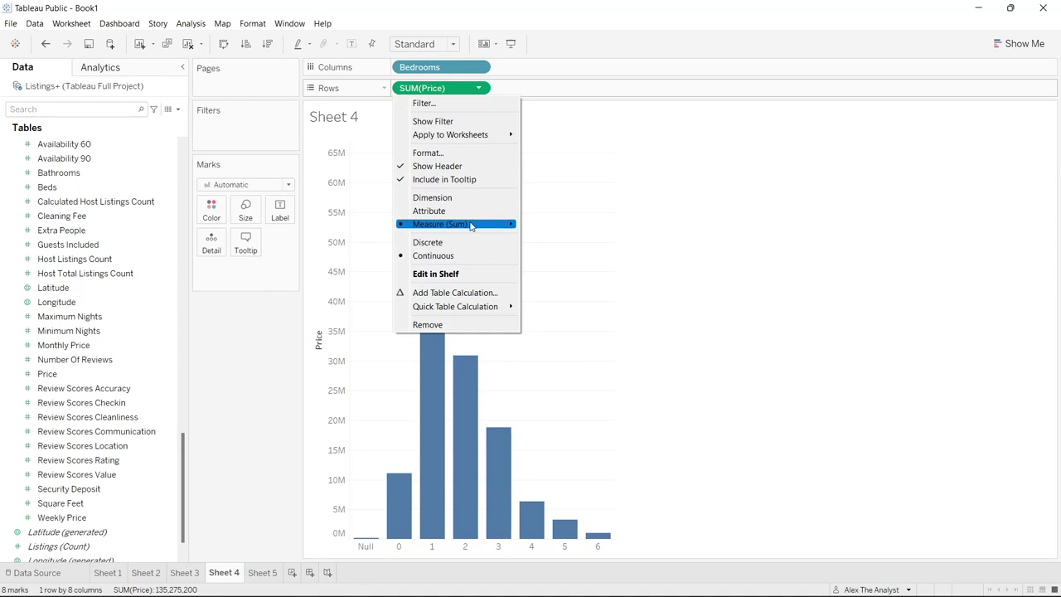
Step: Change Price to Average and exclude the Null and 0-bedroom bars
mouse_move(474, 225)
left_click(563, 241)
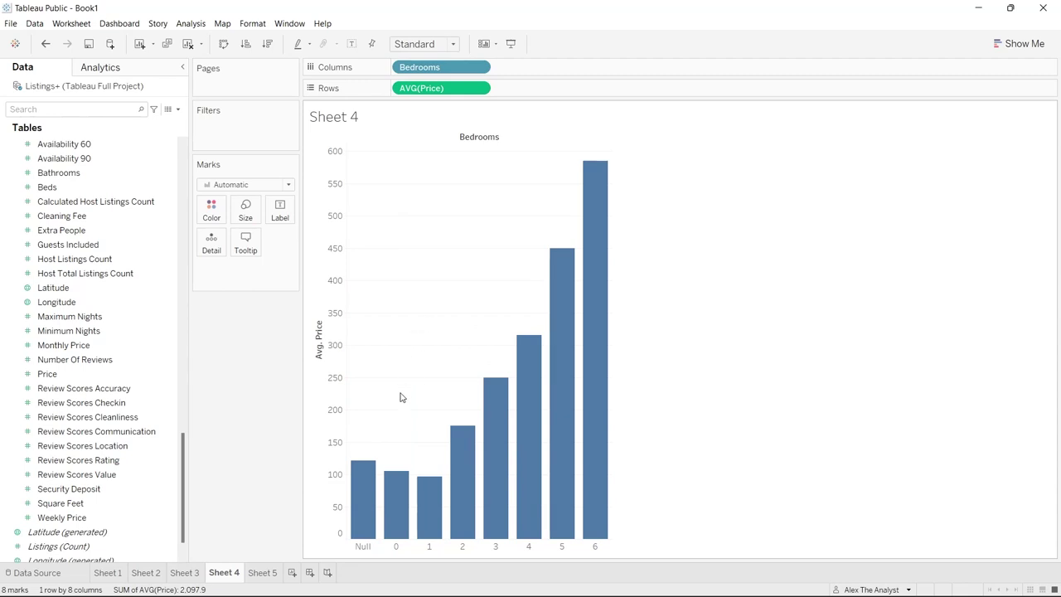
right_click(367, 491)
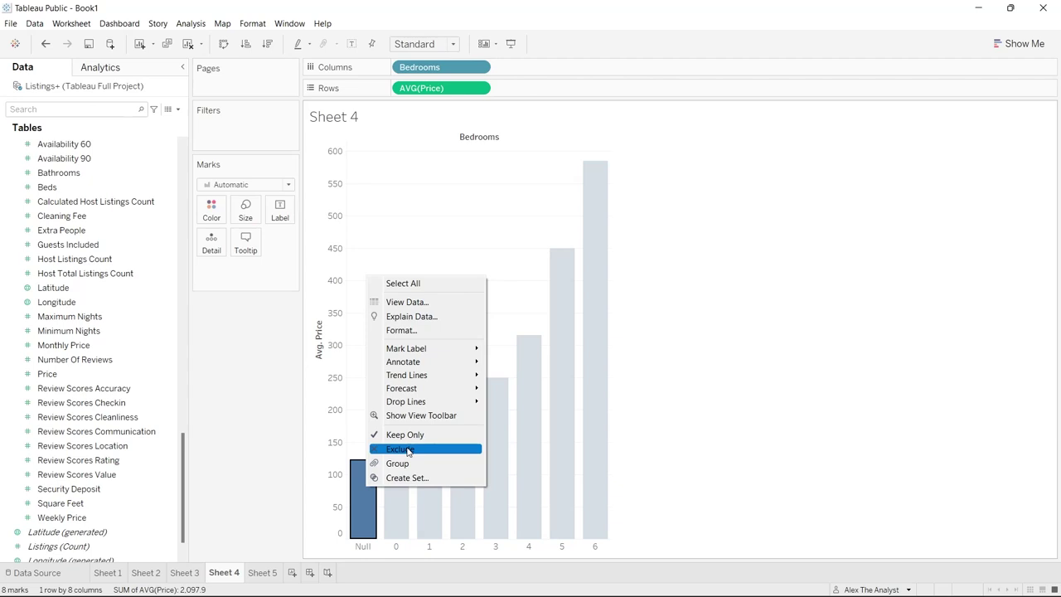
left_click(409, 450)
left_click(358, 500)
right_click(358, 499)
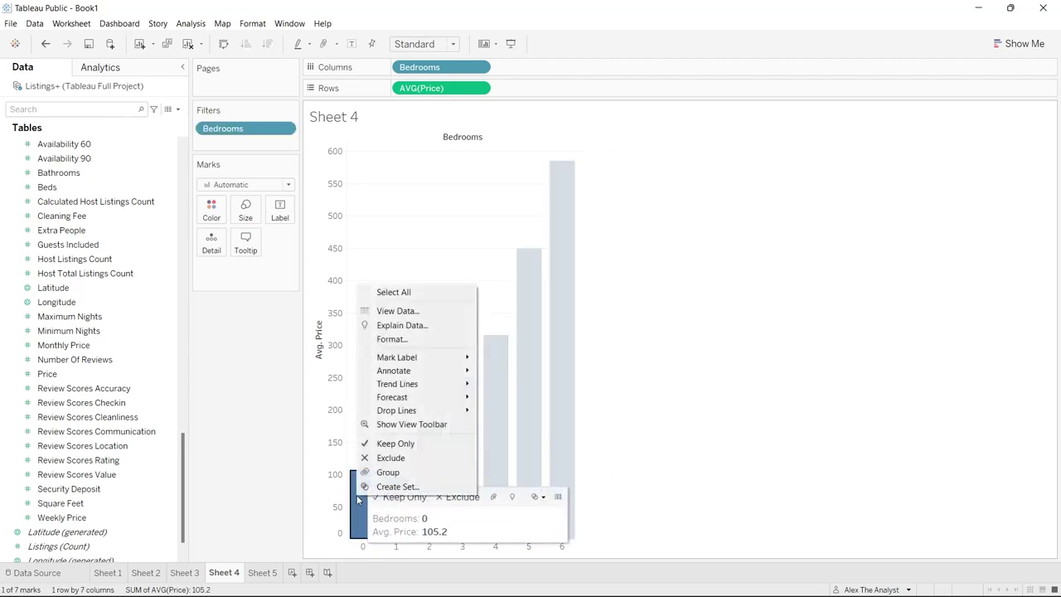
left_click(391, 458)
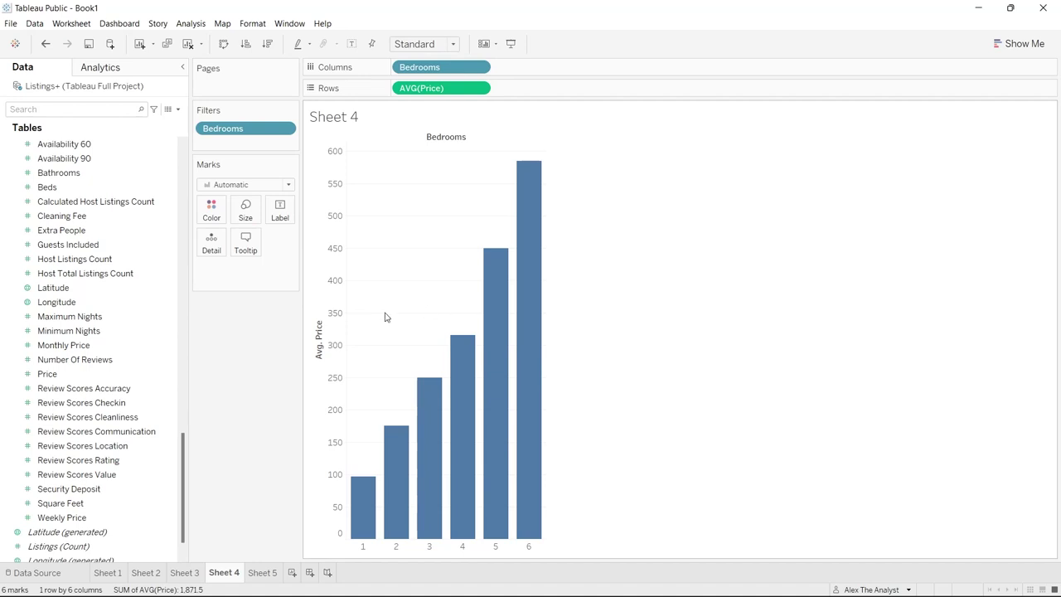
Step: Add Price as bar labels on the Marks card and widen the bars
left_click_drag(80, 376, 235, 273)
left_click(206, 268)
left_click(214, 300)
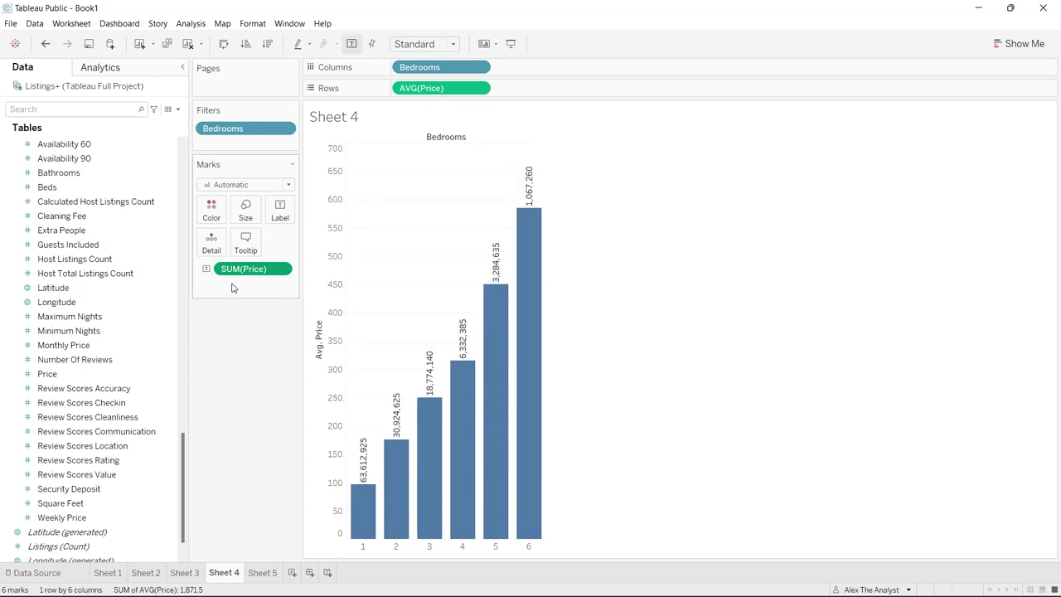
left_click(280, 269)
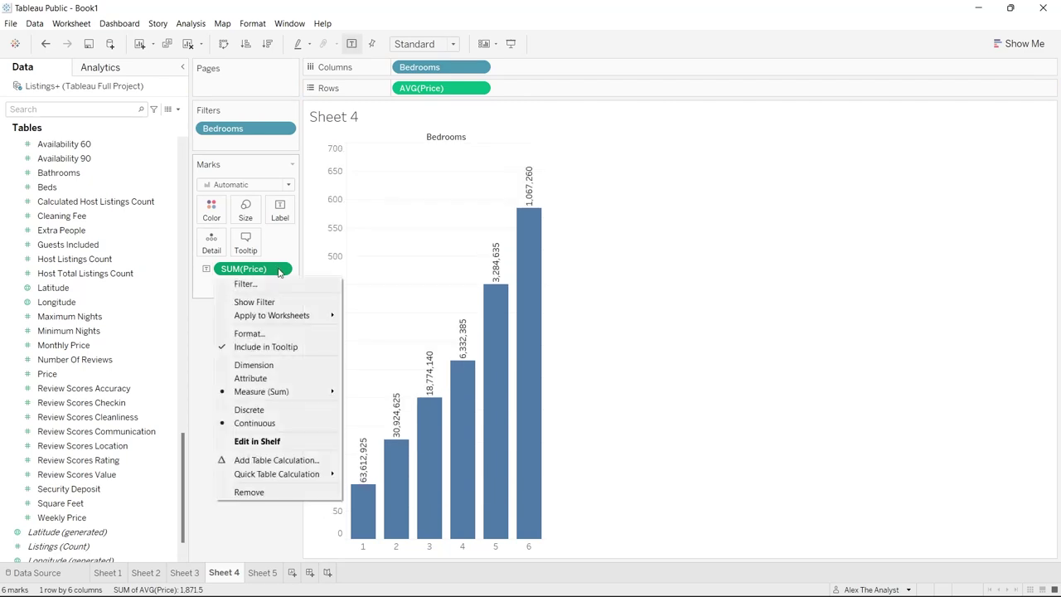
left_click(589, 336)
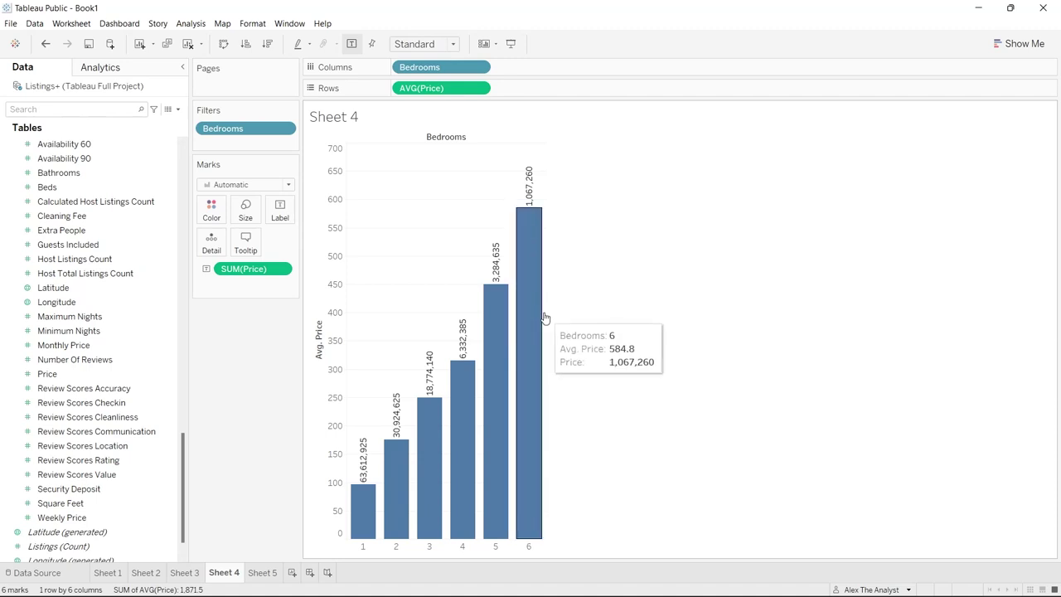
left_click_drag(547, 311, 659, 310)
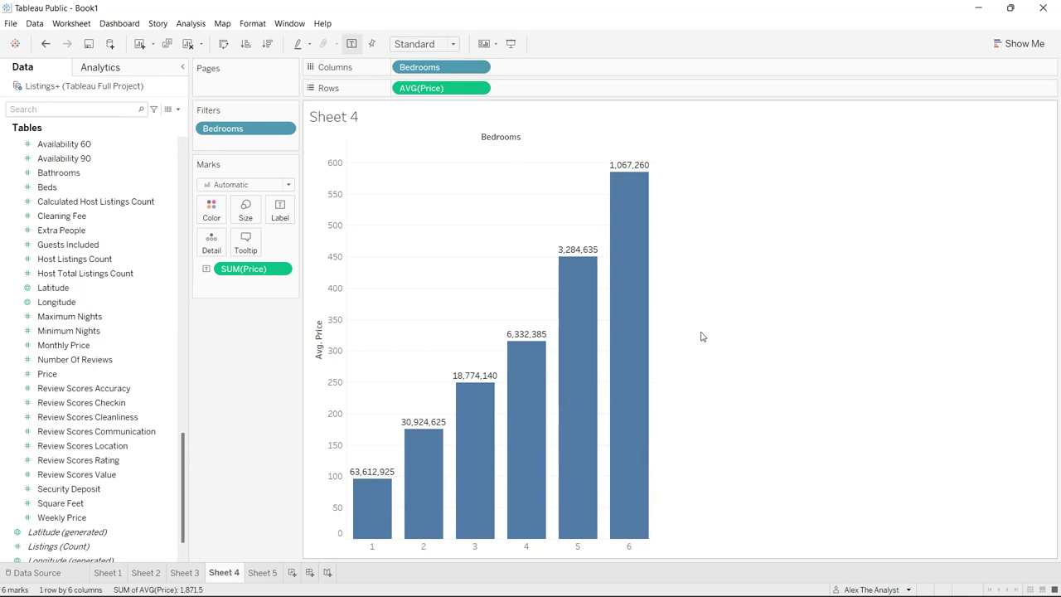
Step: Switch the bar labels to average Price, then go to the empty Sheet 5
left_click(281, 273)
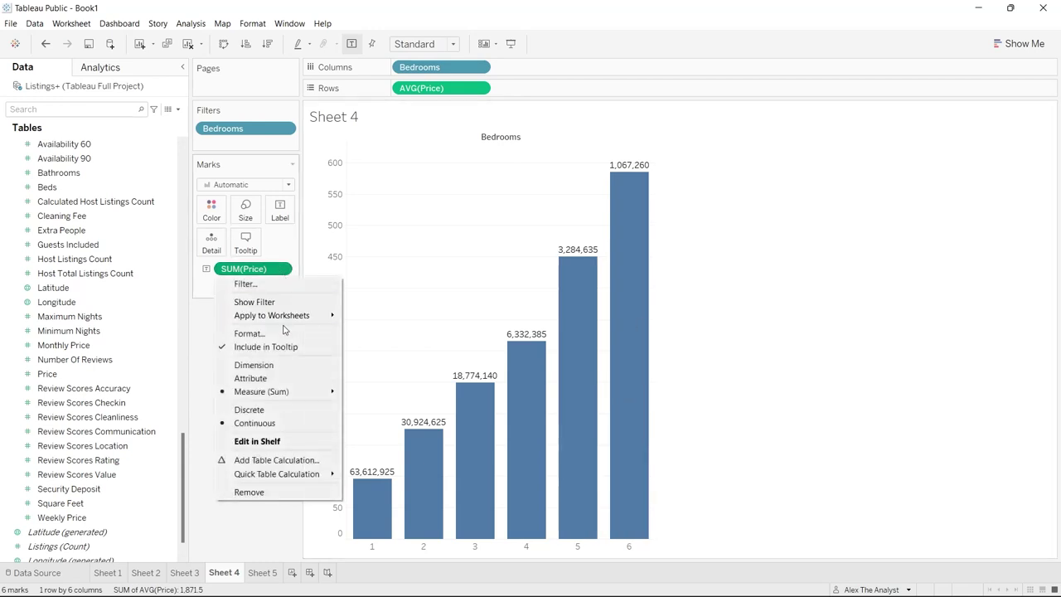
mouse_move(287, 391)
left_click(384, 406)
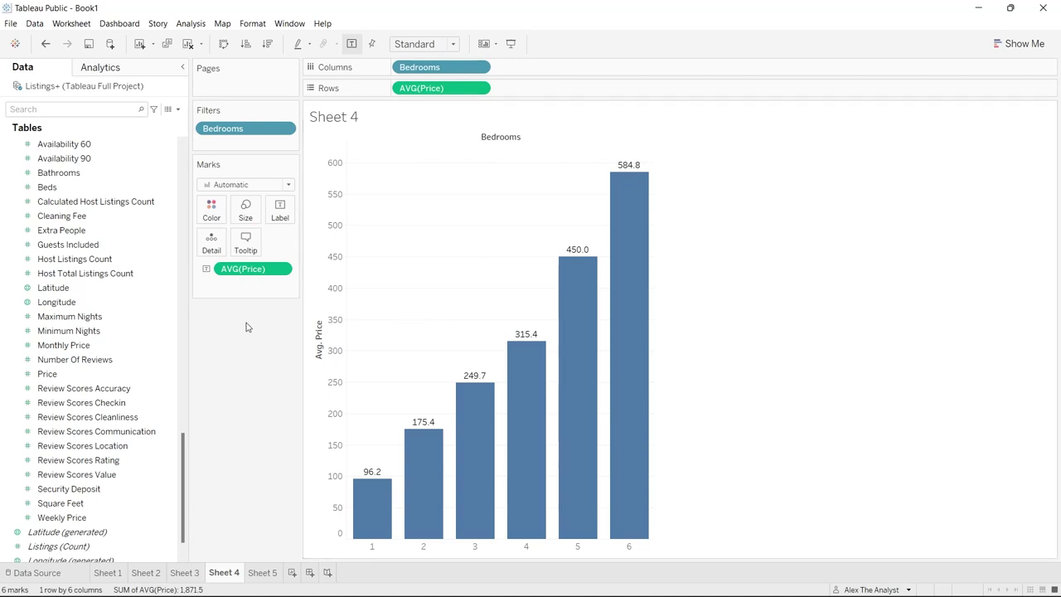
left_click(262, 572)
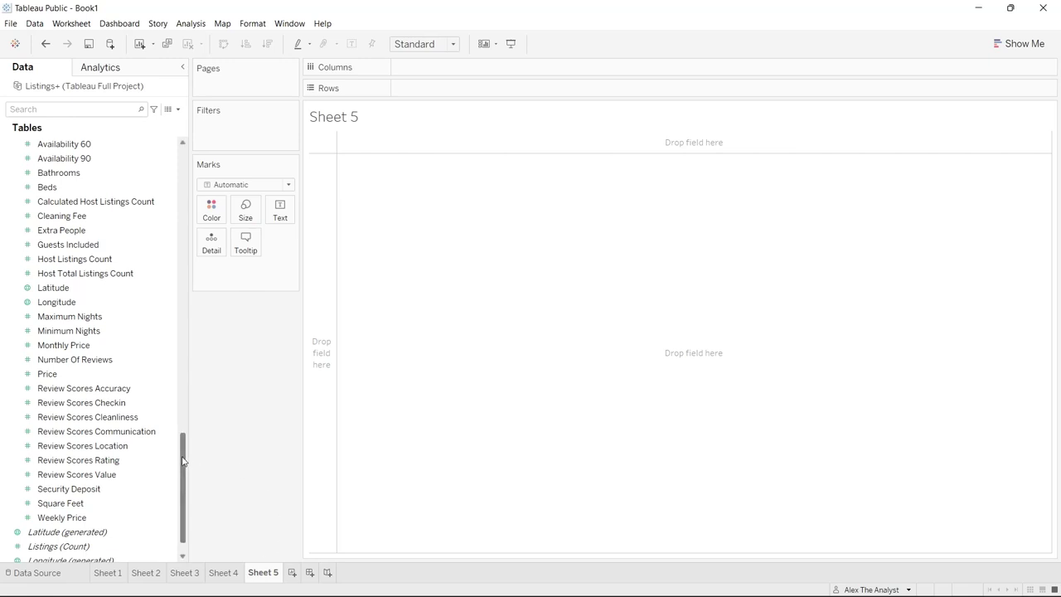
scroll(183, 456, "up", 2)
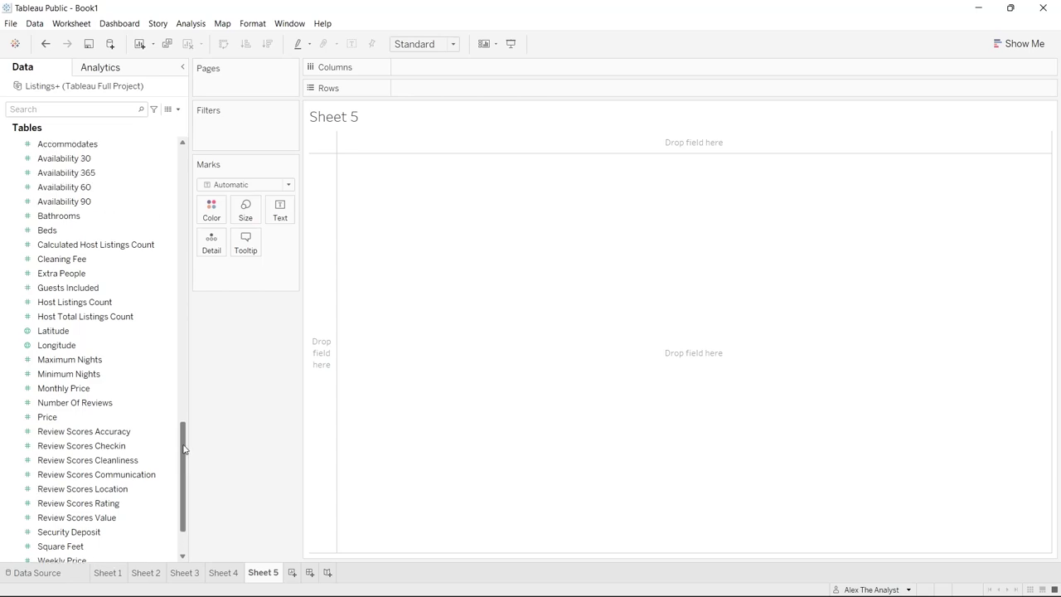
scroll(124, 332, "up", 20)
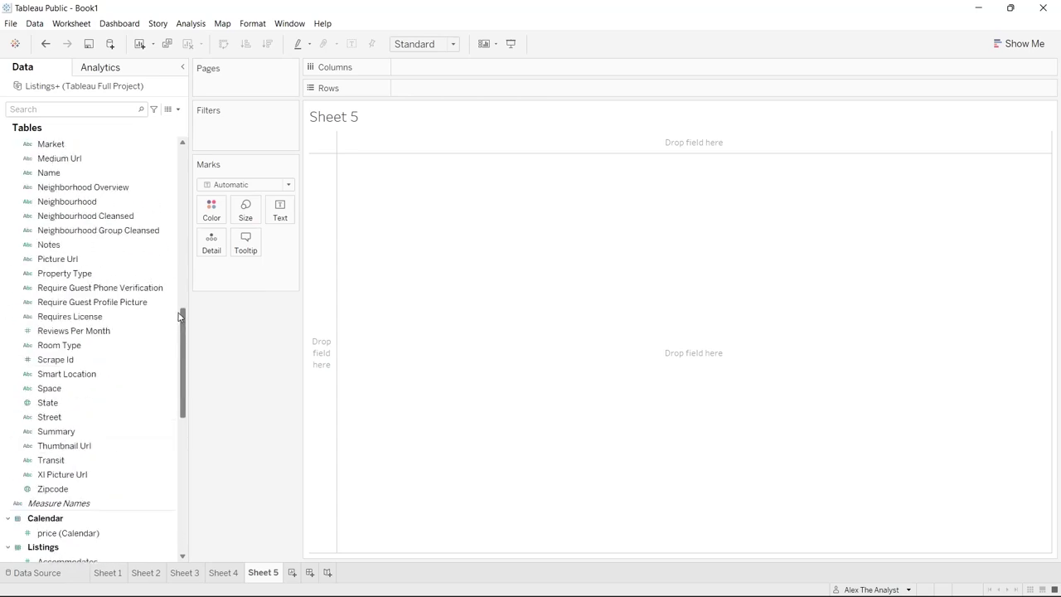
scroll(170, 199, "up", 2)
left_click_drag(131, 187, 477, 93)
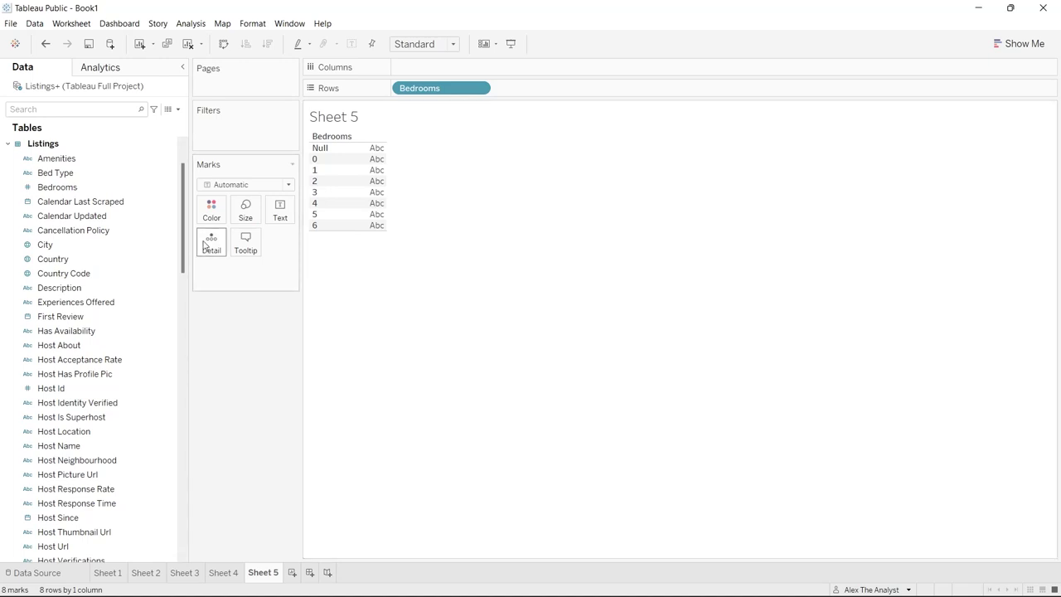
scroll(184, 229, "up", 1)
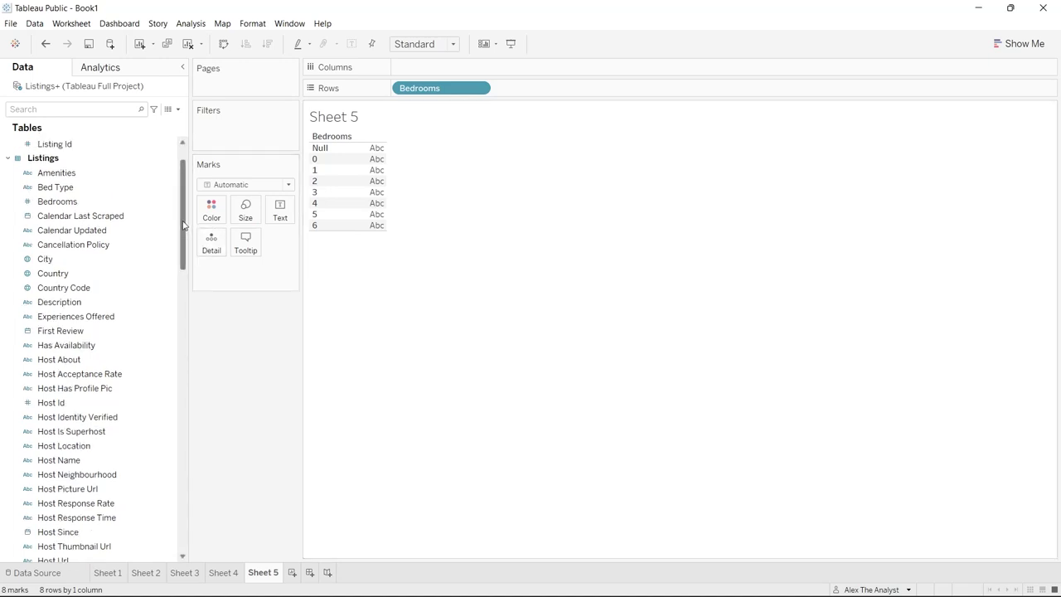
scroll(78, 340, "down", 8)
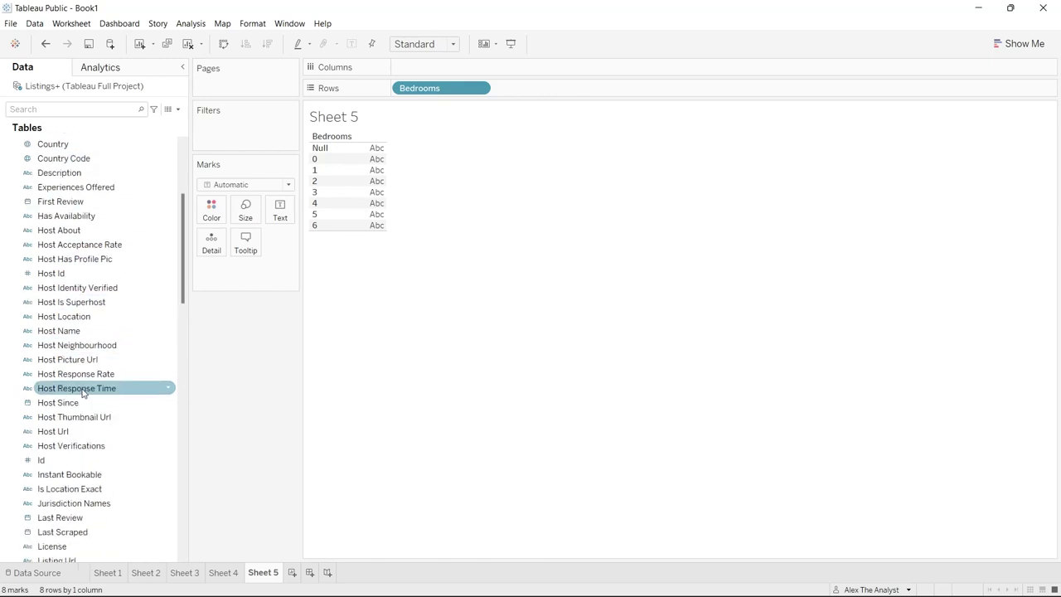
scroll(82, 389, "up", 2)
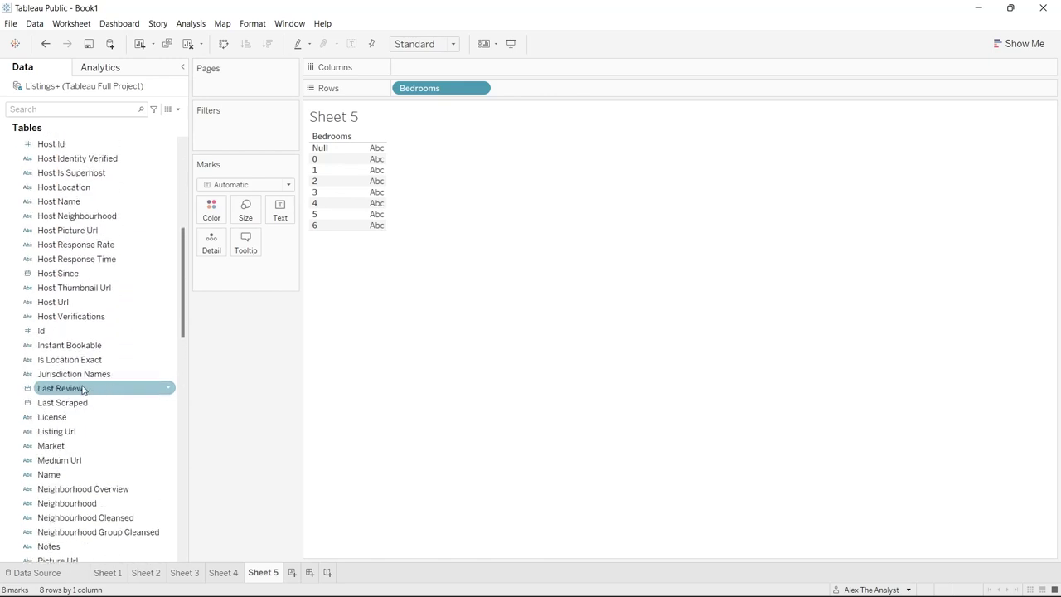
left_click_drag(85, 331, 246, 276)
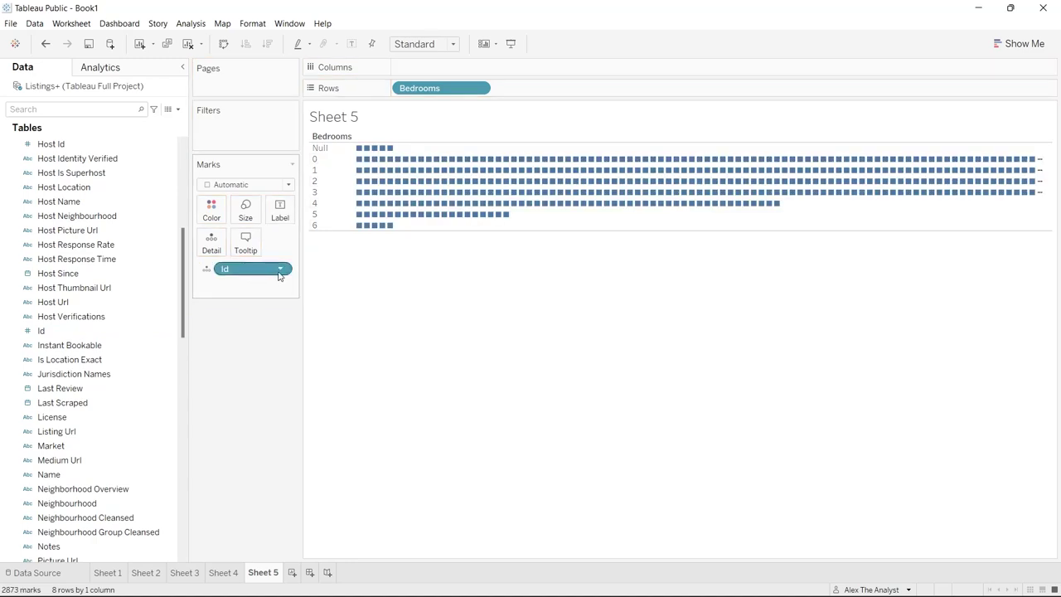
left_click(208, 271)
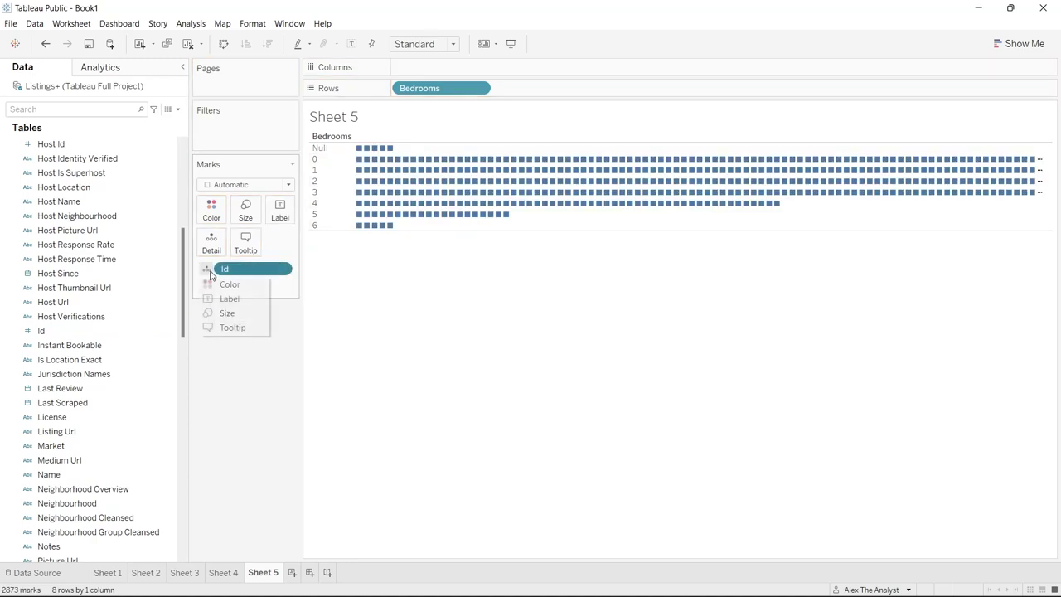
left_click(225, 299)
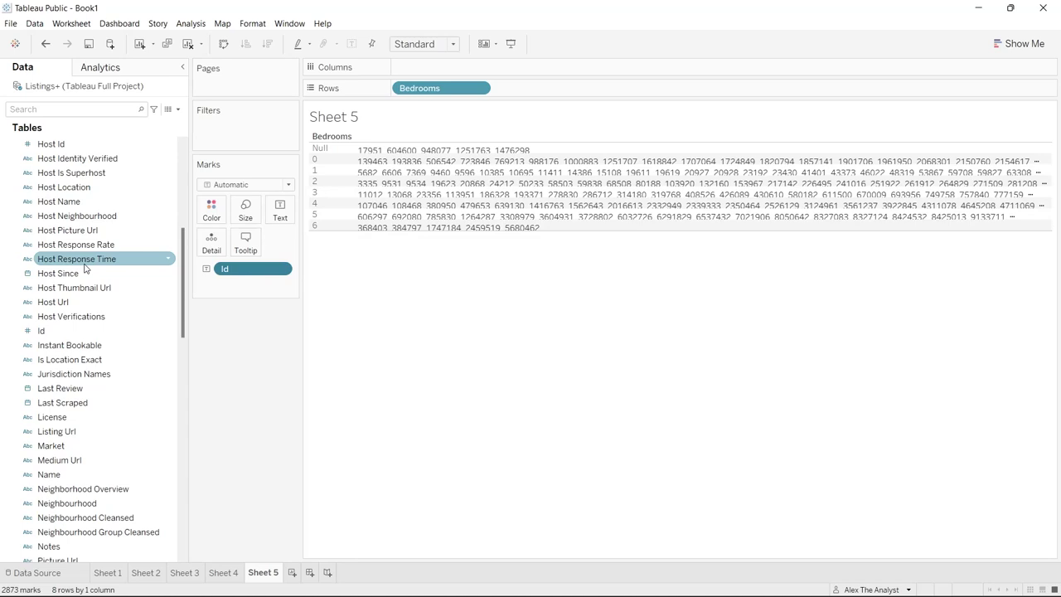
scroll(94, 308, "up", 7)
left_click_drag(107, 247, 244, 142)
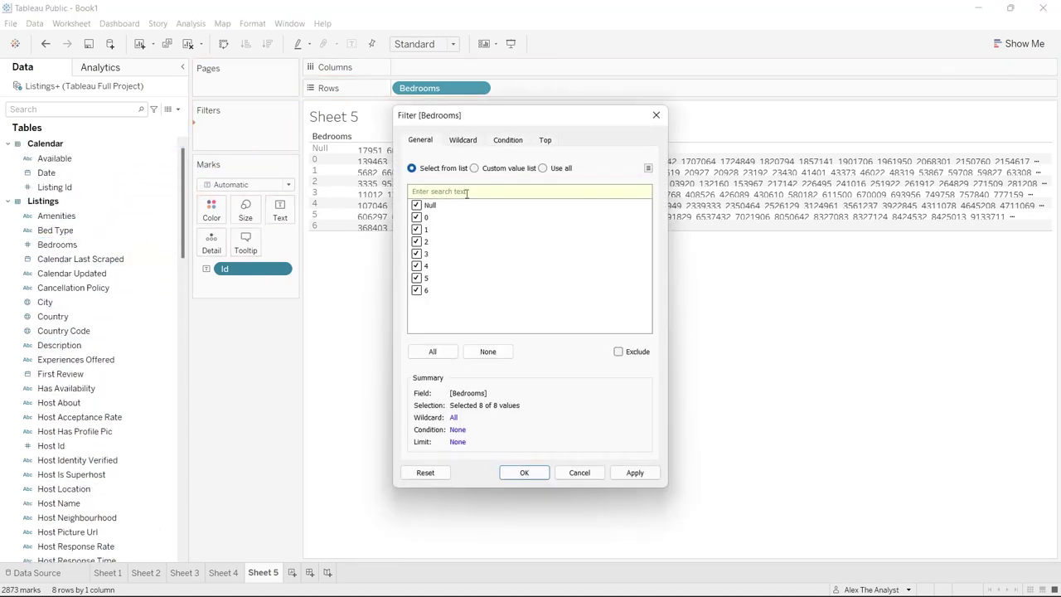
Step: Apply the Bedrooms filter excluding Null and 0, then remove Id from the Marks card
left_click(417, 205)
left_click(635, 472)
left_click(530, 476)
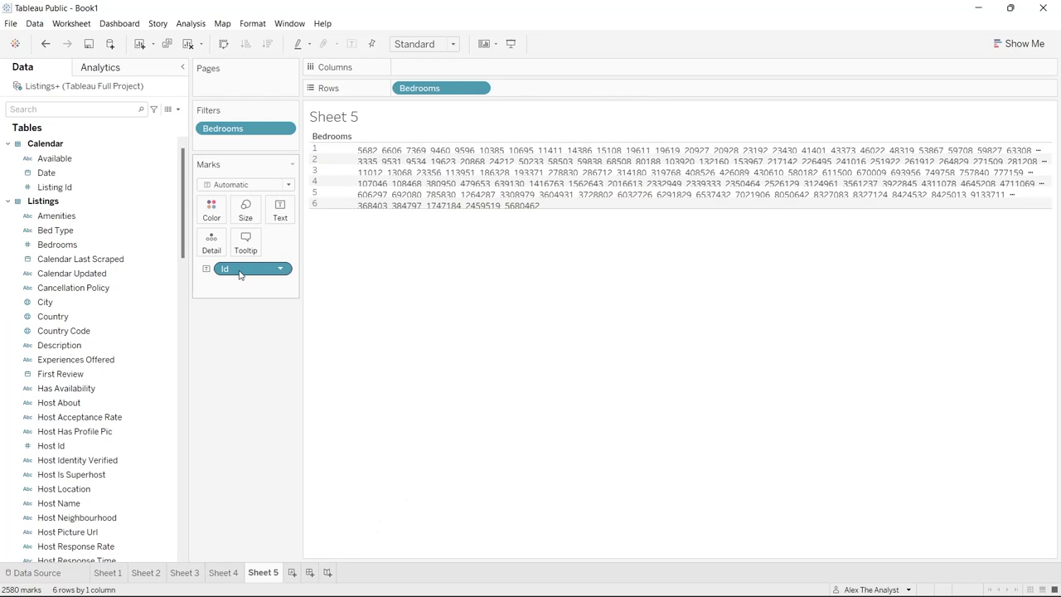
left_click(280, 269)
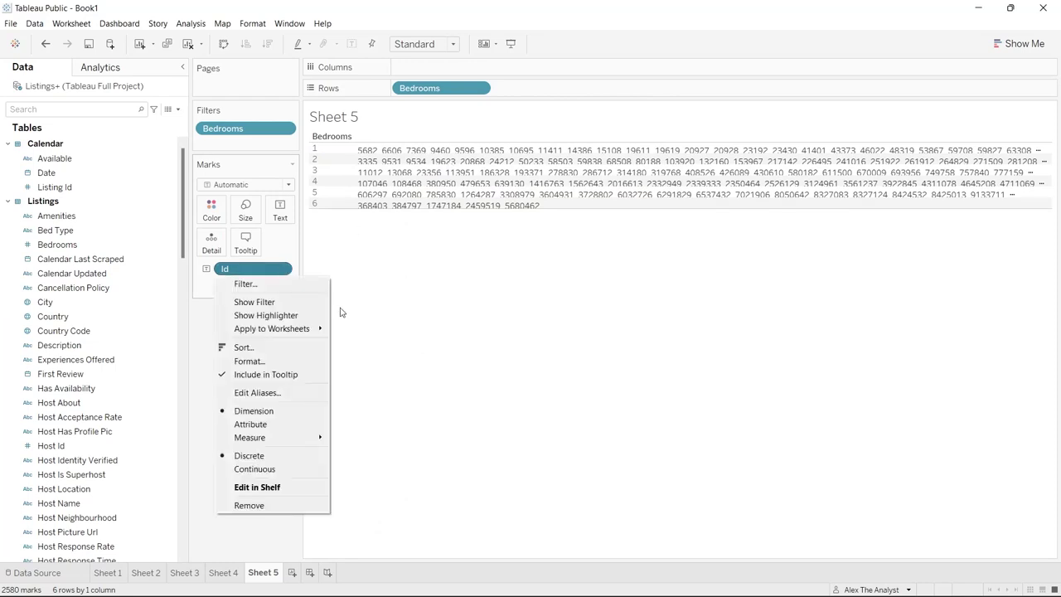
left_click(253, 271)
left_click_drag(253, 270, 104, 309)
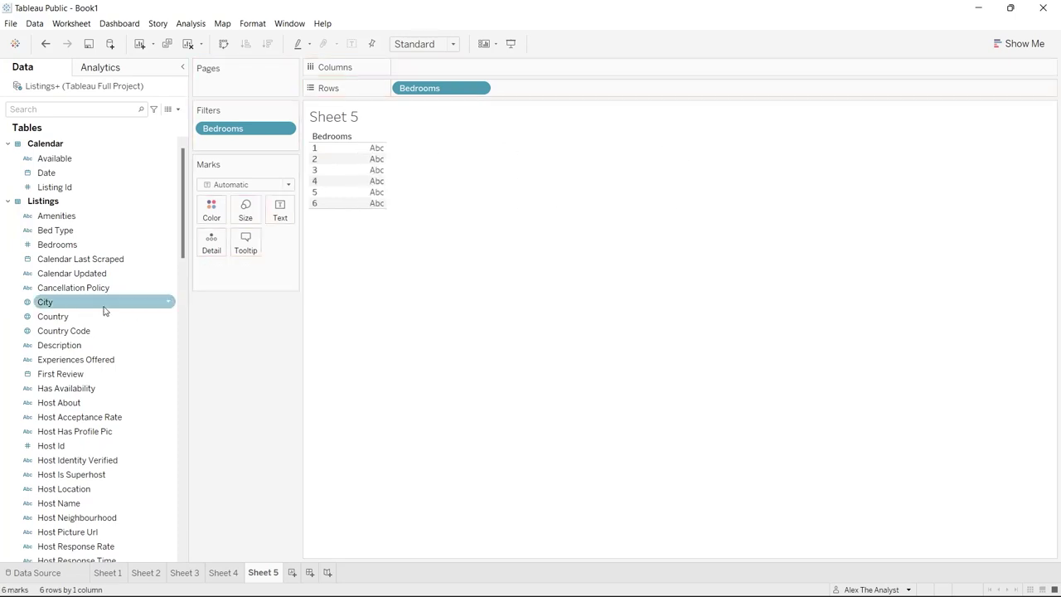
Step: Add Id to the Detail mark as an attribute
scroll(88, 379, "down", 5)
left_click_drag(80, 390, 100, 374)
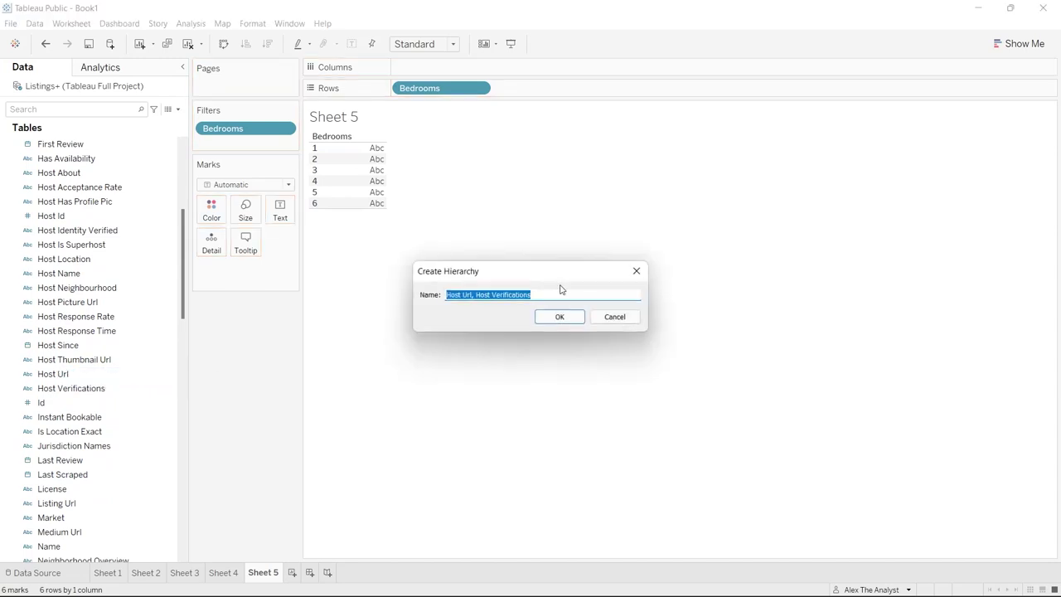
left_click(614, 316)
left_click_drag(113, 403, 249, 279)
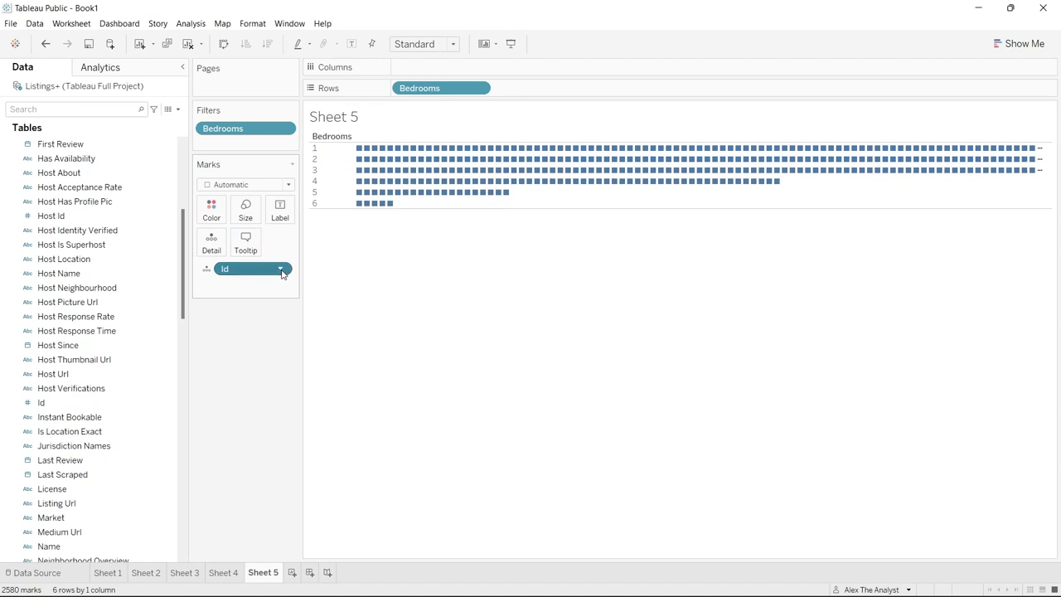
left_click(281, 271)
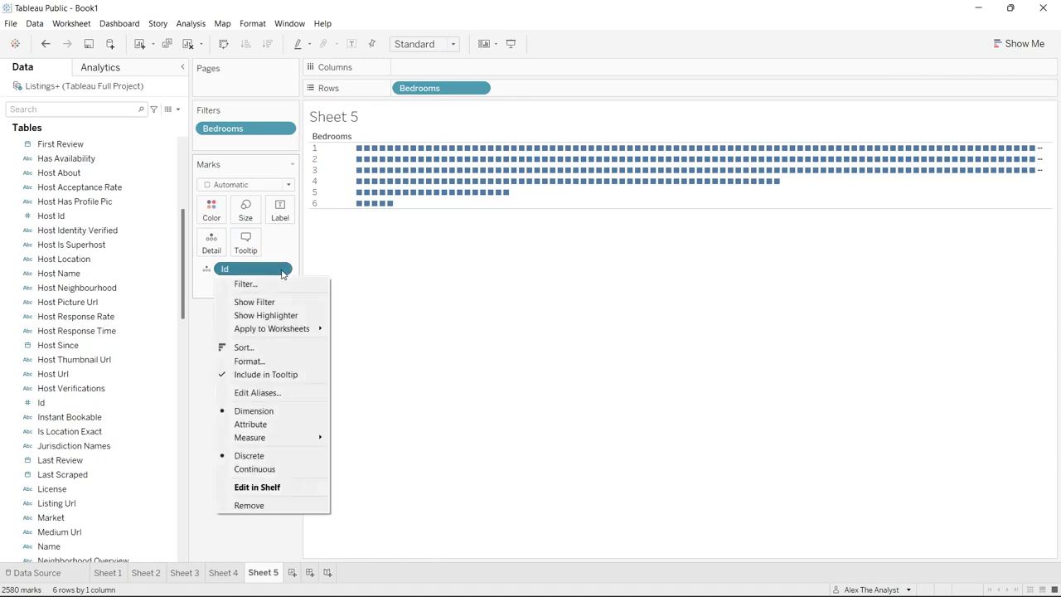
left_click(269, 425)
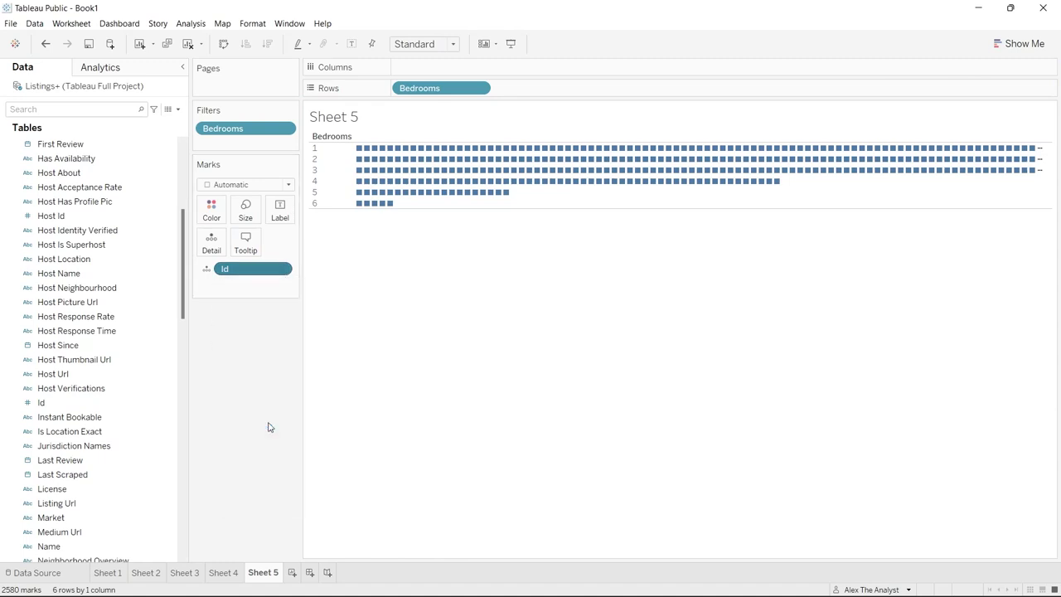
Step: Set Id to Count, show it as Text, then change it to Count (Distinct)
left_click(281, 270)
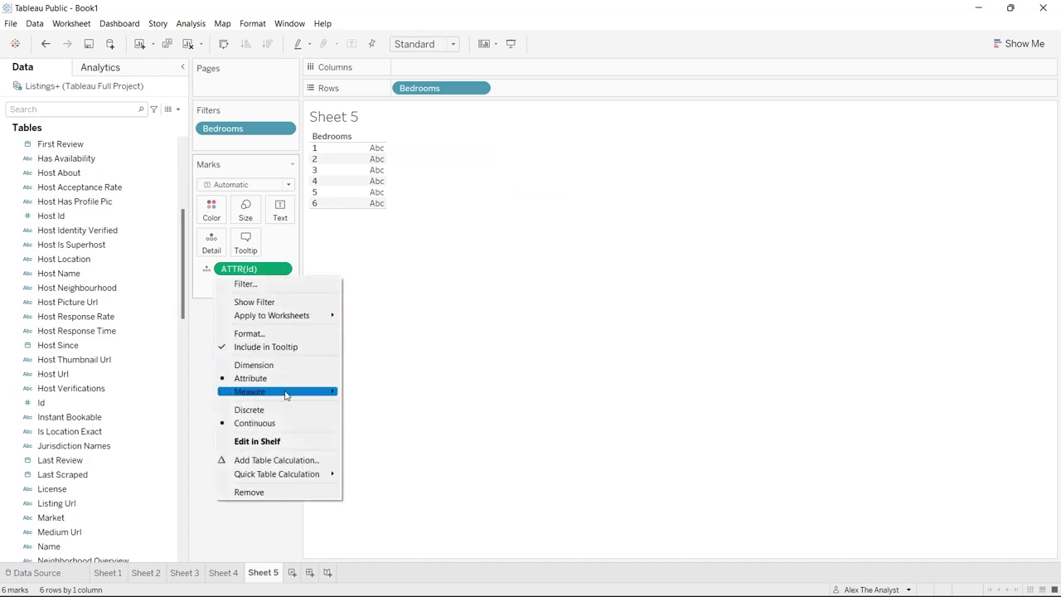
mouse_move(285, 396)
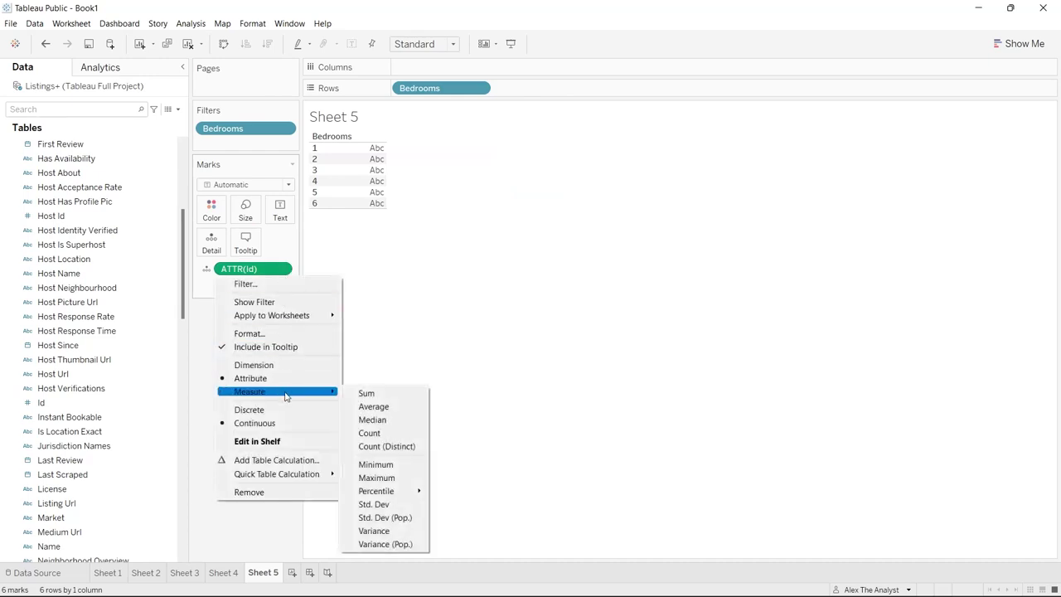
left_click(381, 434)
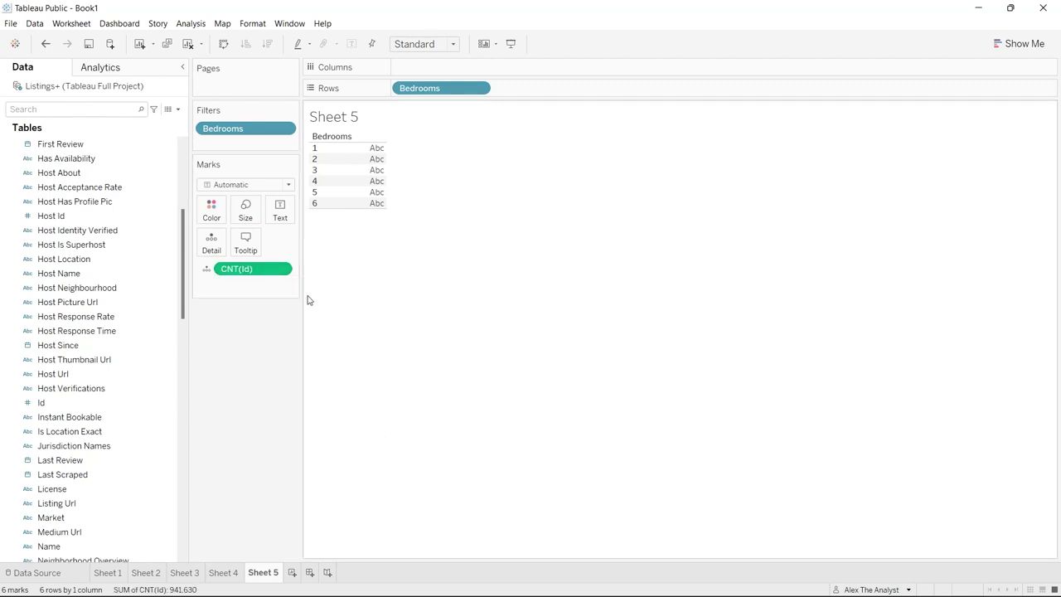
left_click(206, 268)
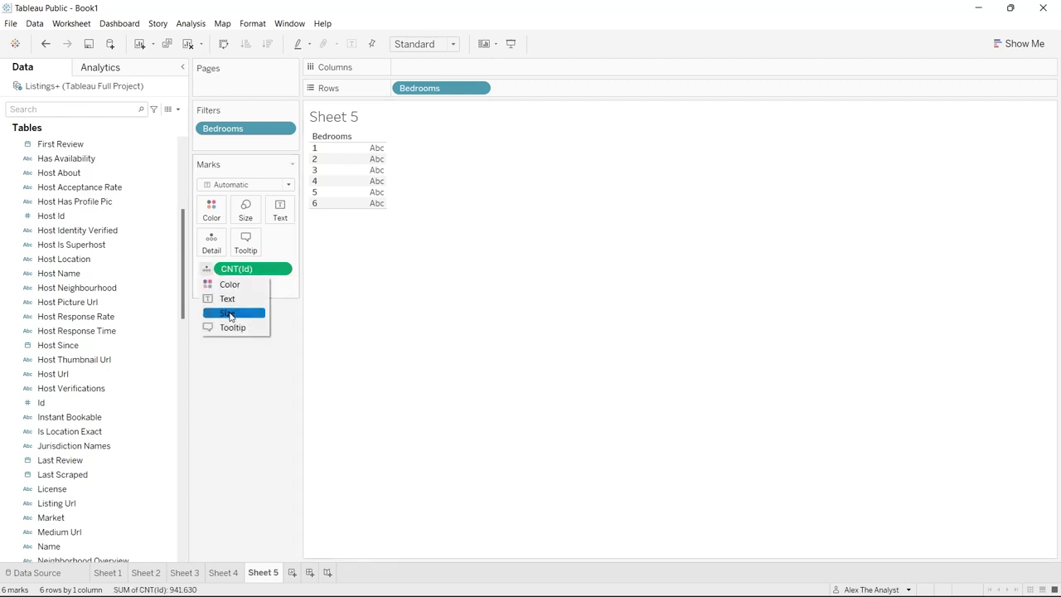
left_click(234, 298)
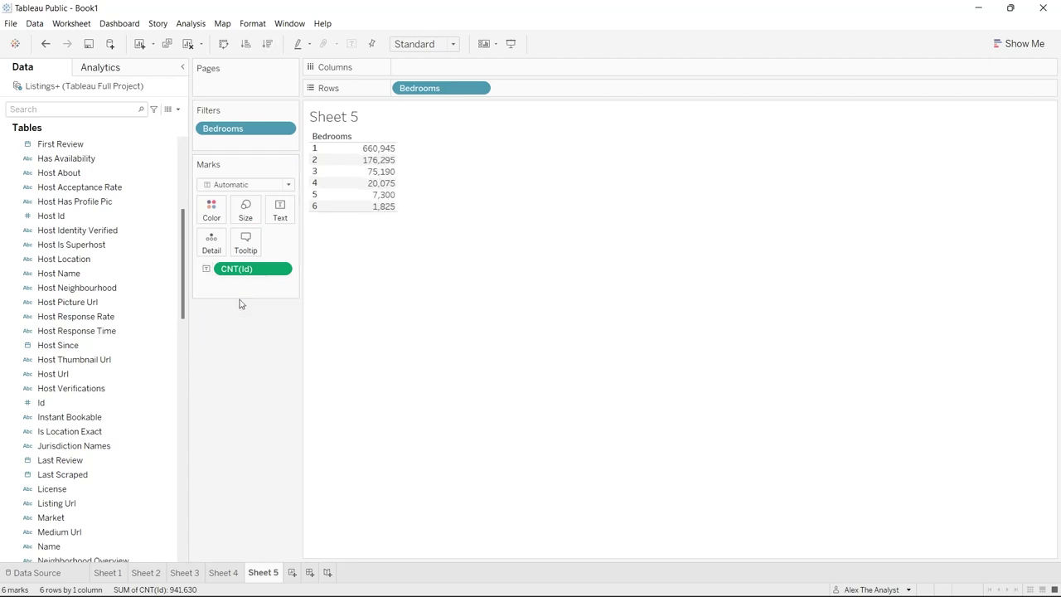
left_click(282, 268)
mouse_move(307, 391)
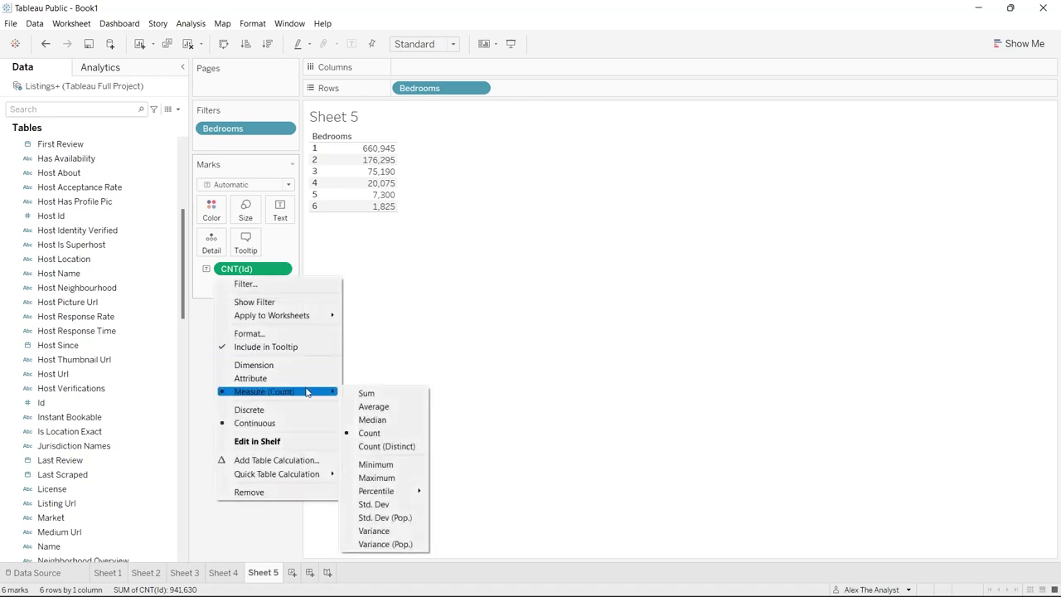
left_click(387, 446)
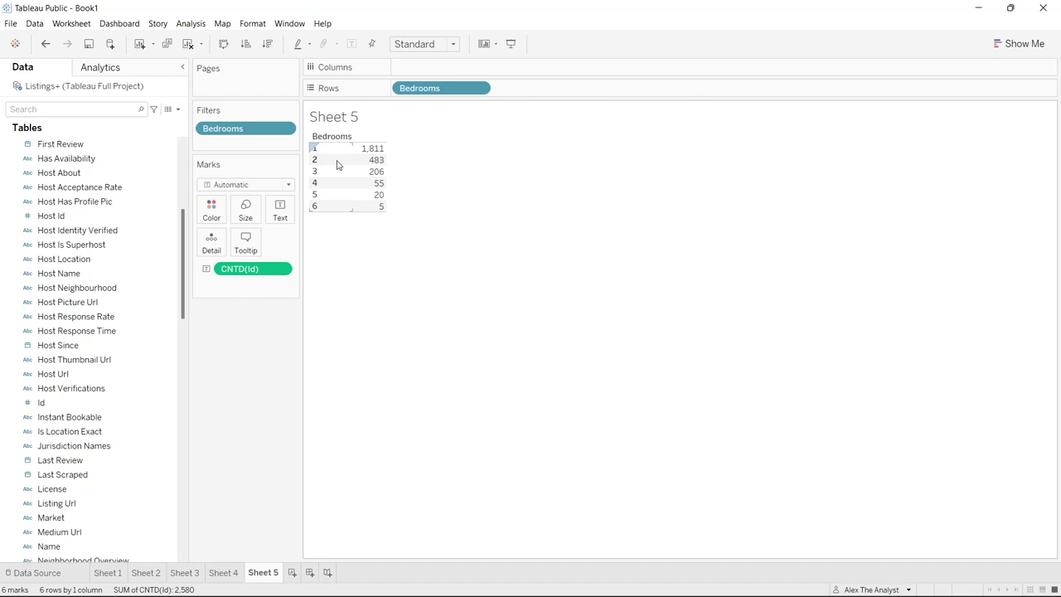
left_click(224, 573)
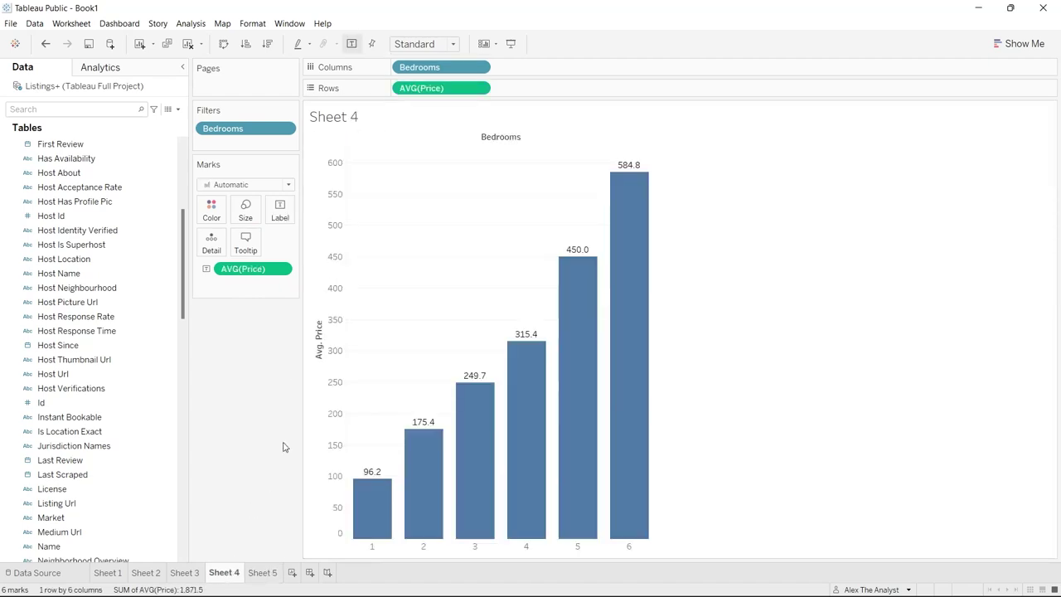
left_click(263, 573)
mouse_move(373, 157)
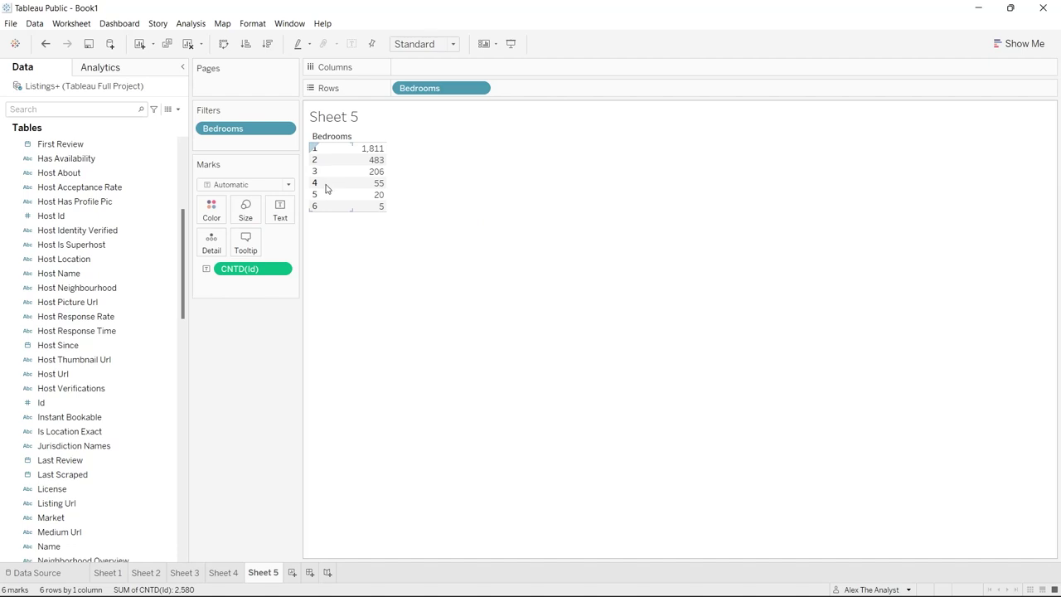
mouse_move(366, 190)
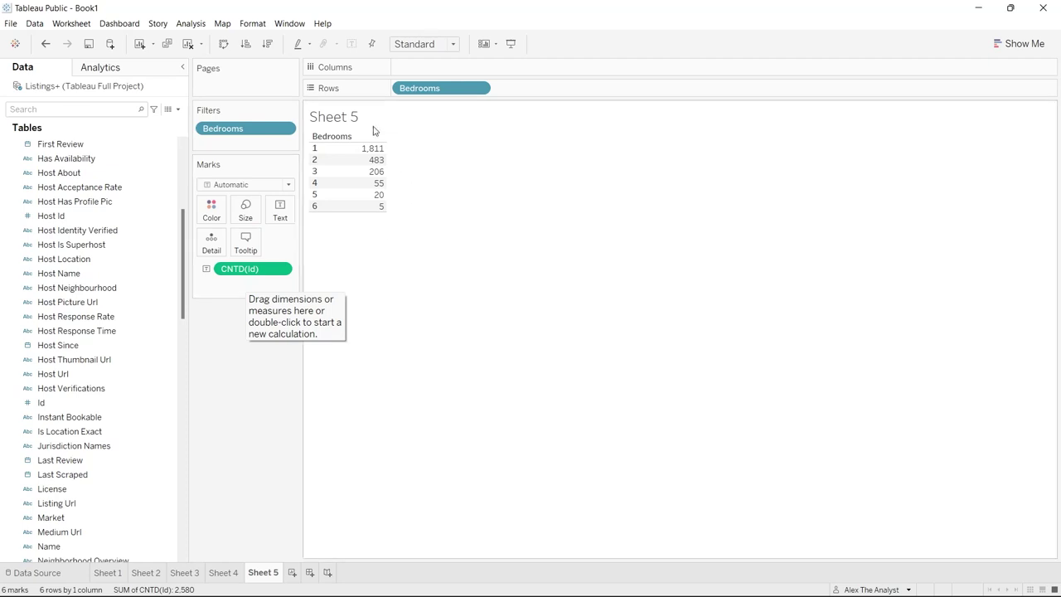
Step: Replace Sheet 5's placeholder title with bold 'Distinct Count of Bedroom Listings'
double_click(346, 116)
left_click(489, 239)
left_click_drag(486, 241, 373, 245)
type("Di")
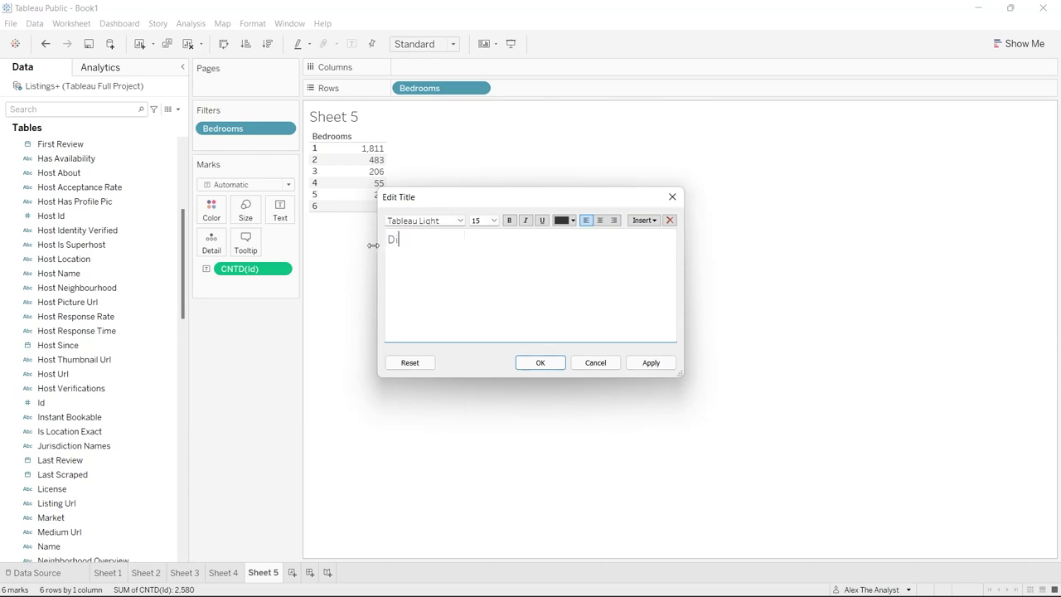
type("stinct Count of Bedroom Listings")
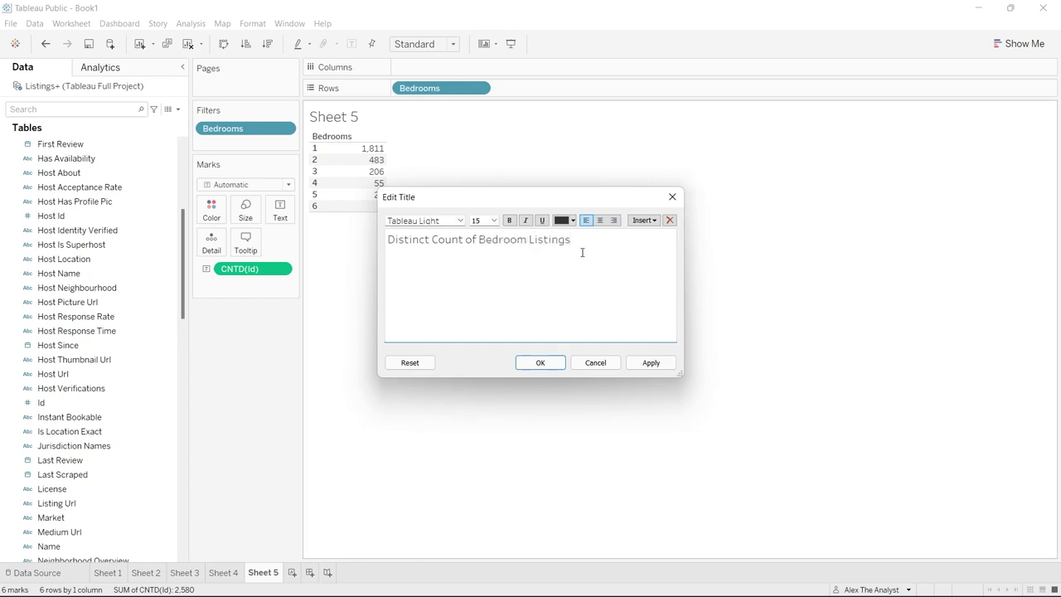
left_click_drag(581, 239, 386, 239)
left_click(509, 220)
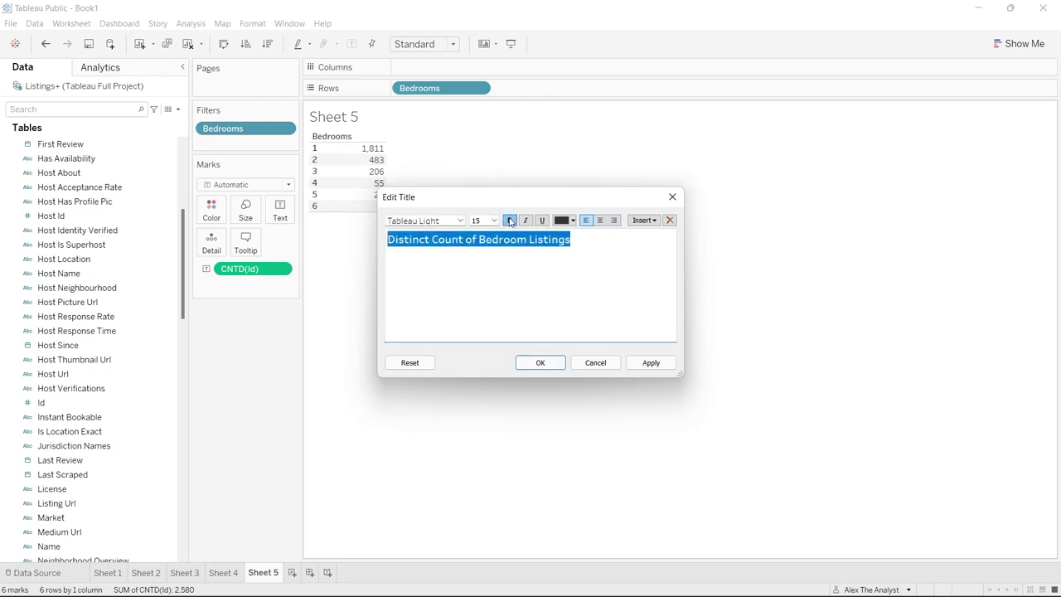
left_click(649, 363)
left_click(543, 364)
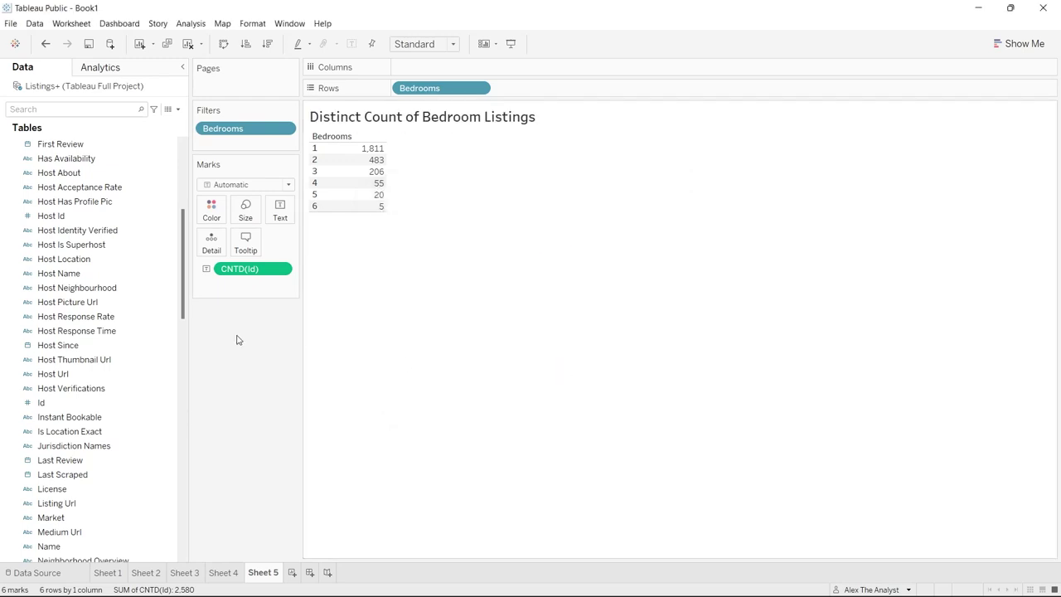
Step: Give Sheet 4 the bold title 'Avg Price Per Bedroom', correcting the 'Proce' typo
left_click(225, 572)
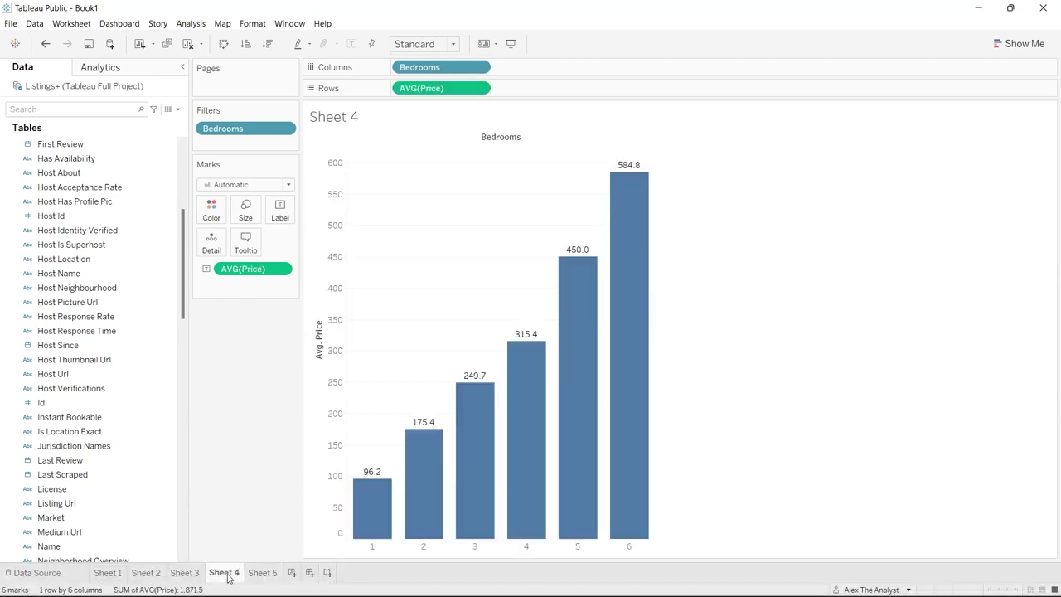
double_click(349, 118)
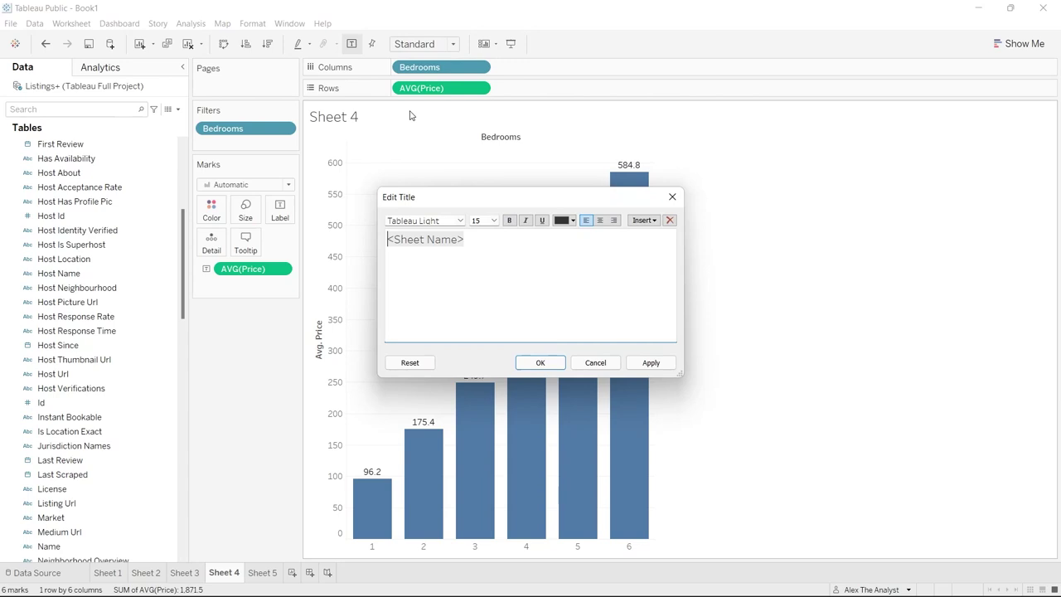
triple_click(519, 242)
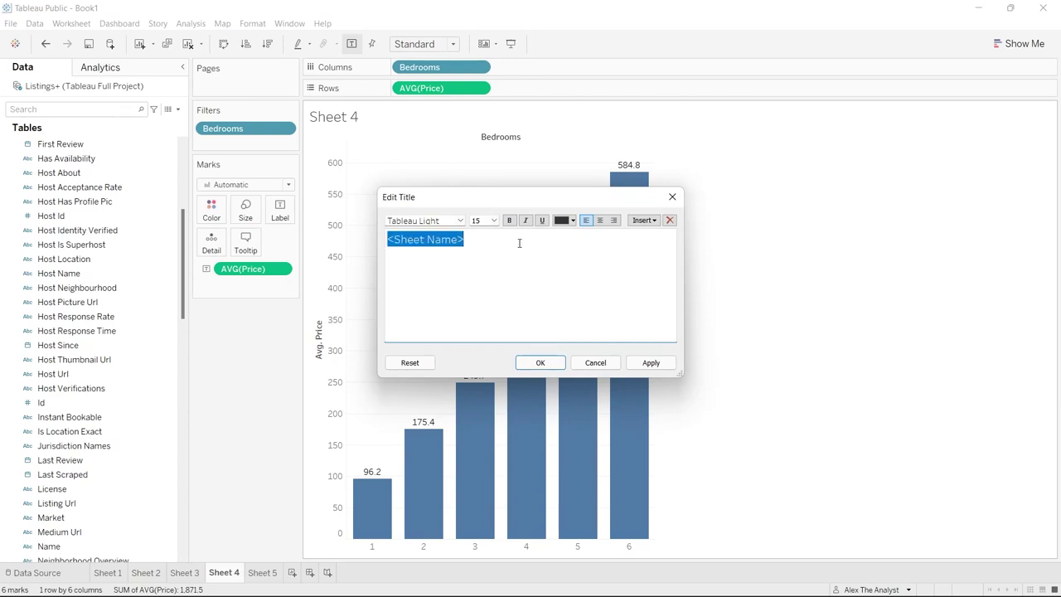
type("Avg Proce Per Bedroom")
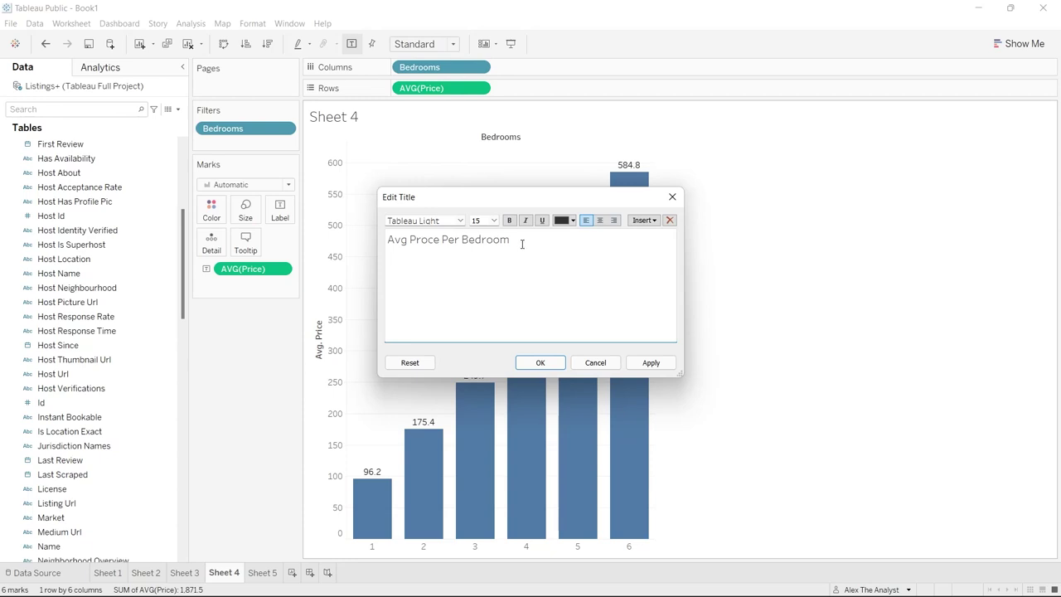
left_click(426, 241)
key("BackSpace")
type("i")
left_click_drag(507, 241, 384, 240)
left_click(509, 220)
left_click(645, 363)
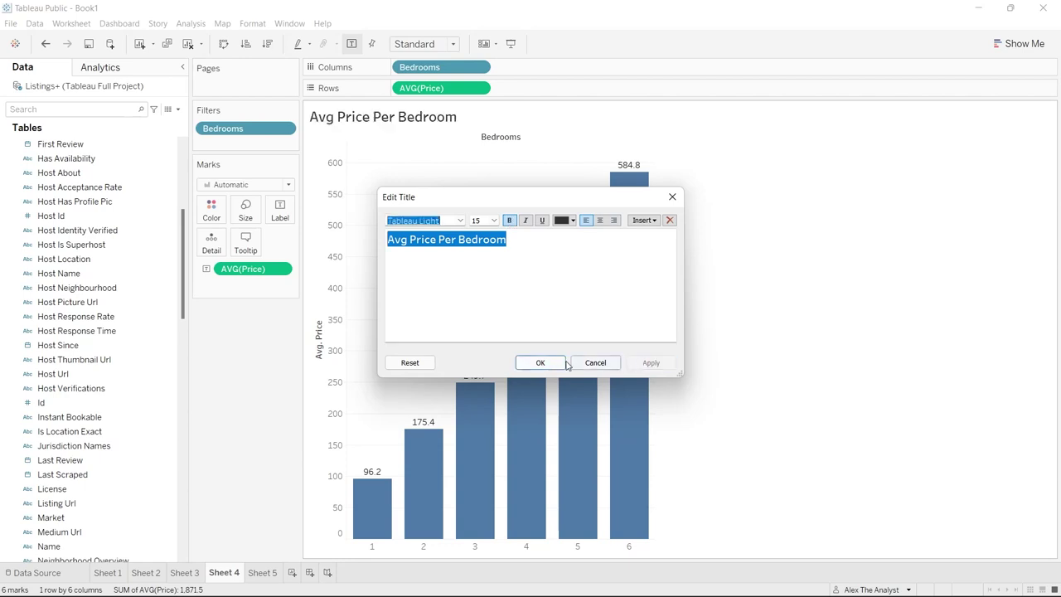
left_click(540, 362)
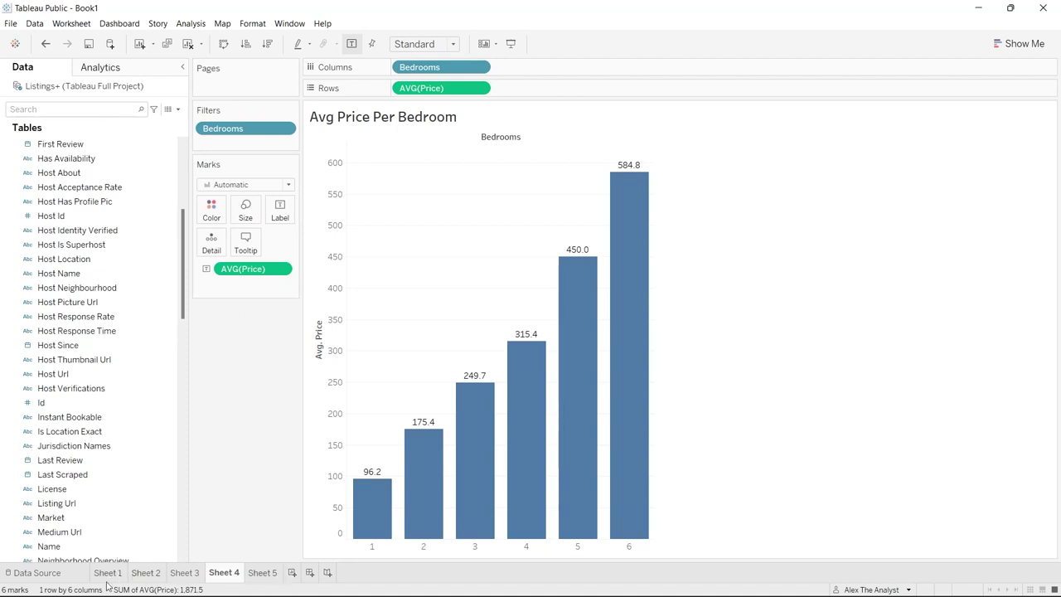
Step: Create a new Dashboard 1 and set its size range to Automatic
left_click(309, 573)
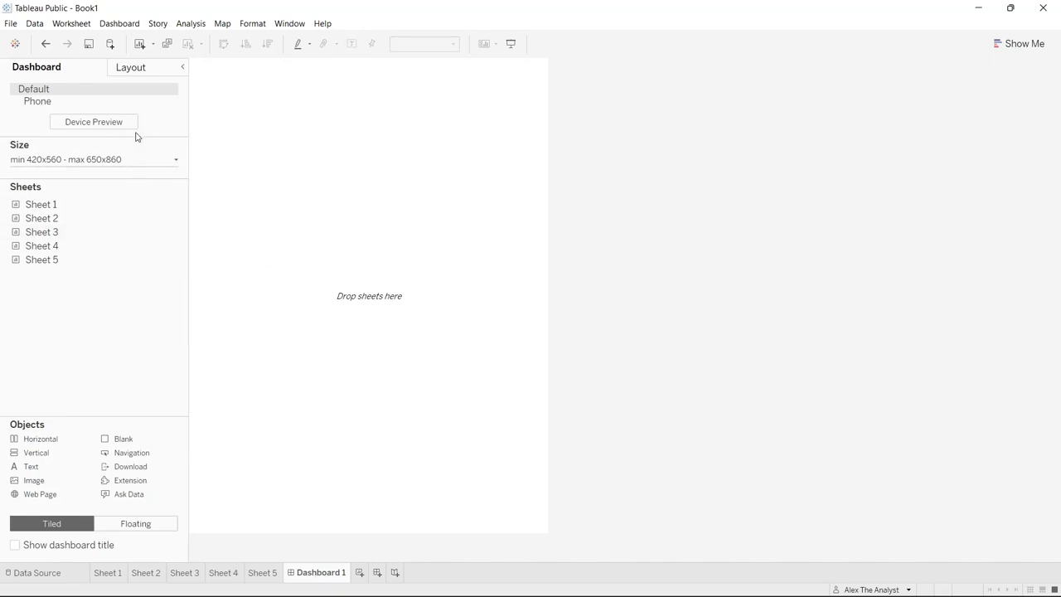
left_click(107, 159)
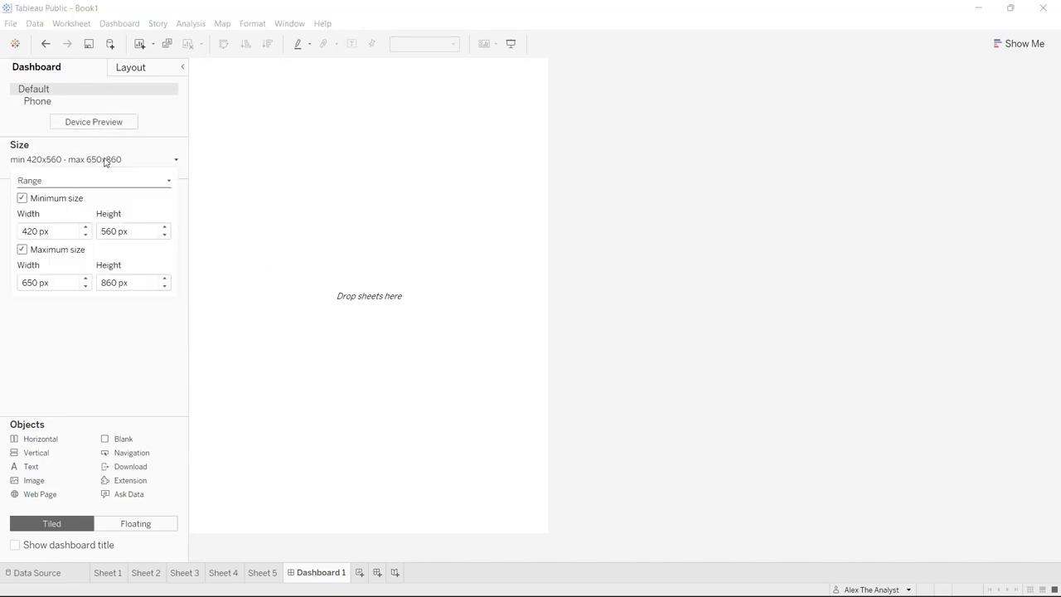
left_click(102, 180)
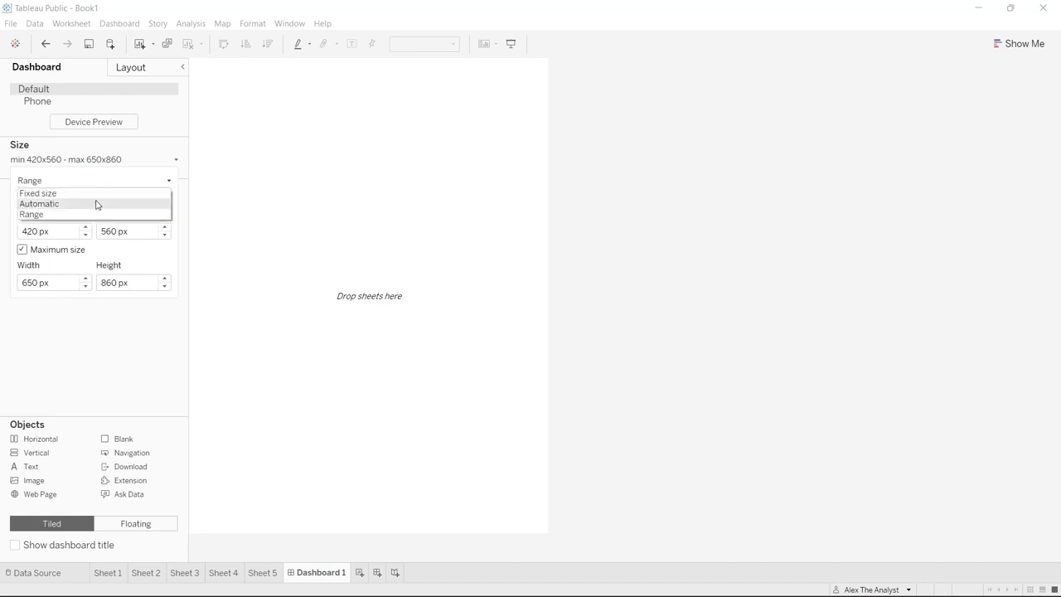
left_click(97, 204)
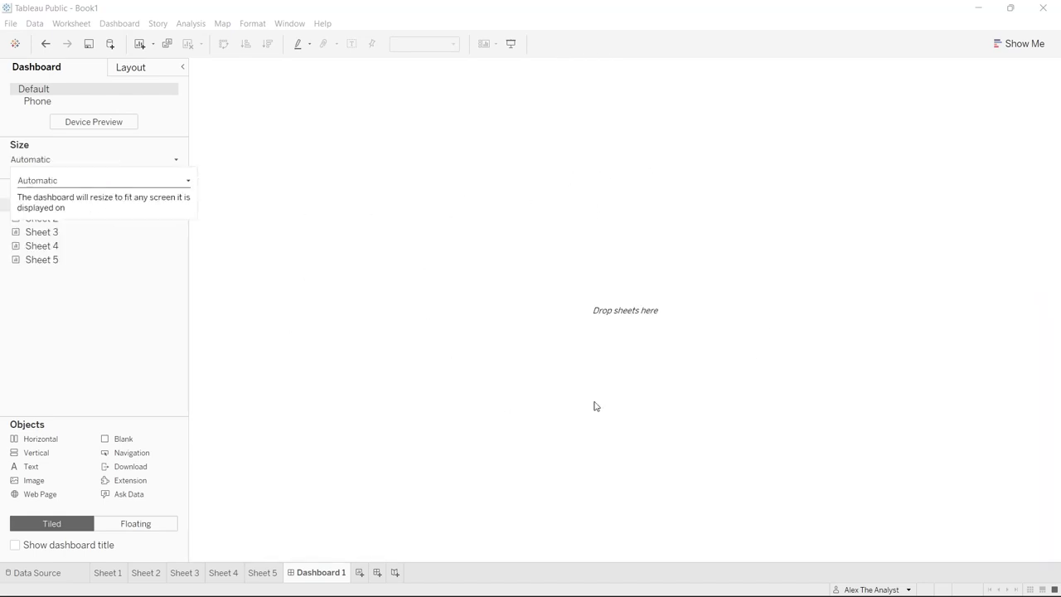
left_click(61, 295)
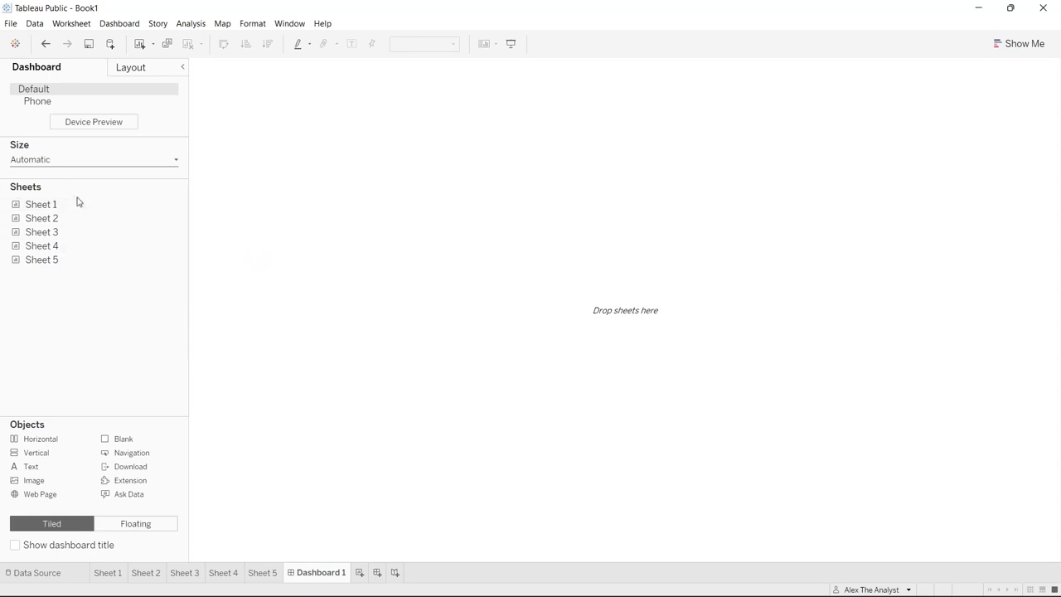
Step: Place the zipcode bars, zipcode map, Revenue for Year line and bedroom price chart on the dashboard
left_click_drag(91, 211, 315, 334)
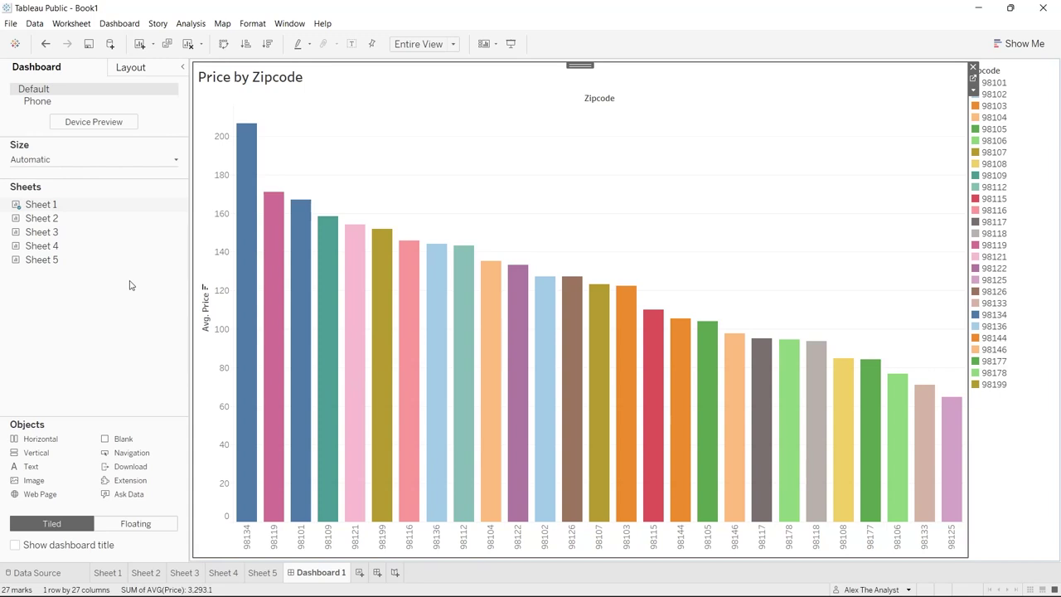
mouse_move(96, 221)
left_click_drag(96, 220, 241, 233)
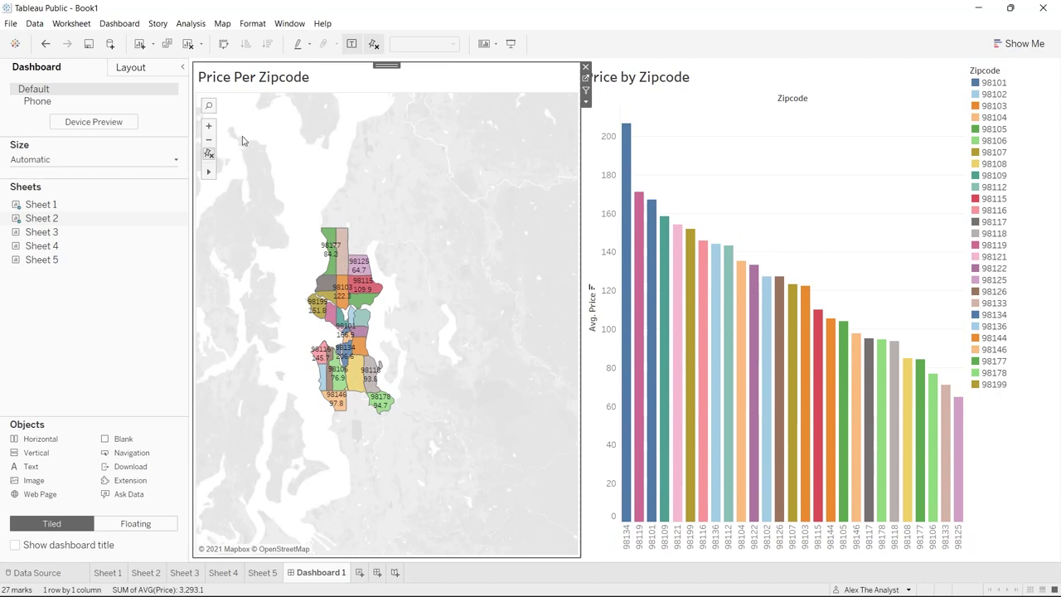
left_click(209, 126)
left_click(208, 152)
left_click_drag(129, 238, 874, 305)
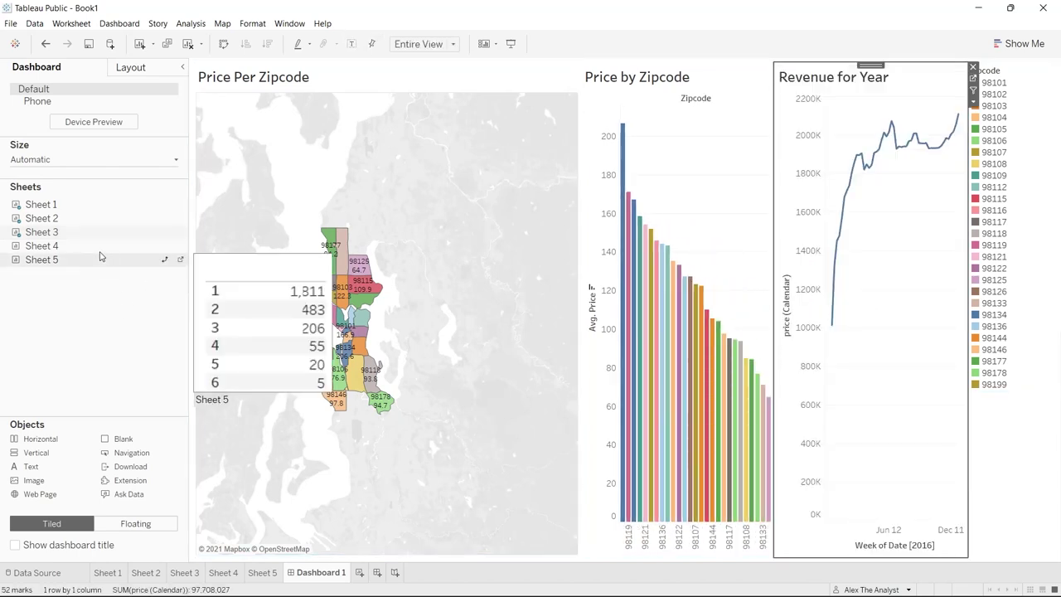
left_click_drag(93, 237, 569, 85)
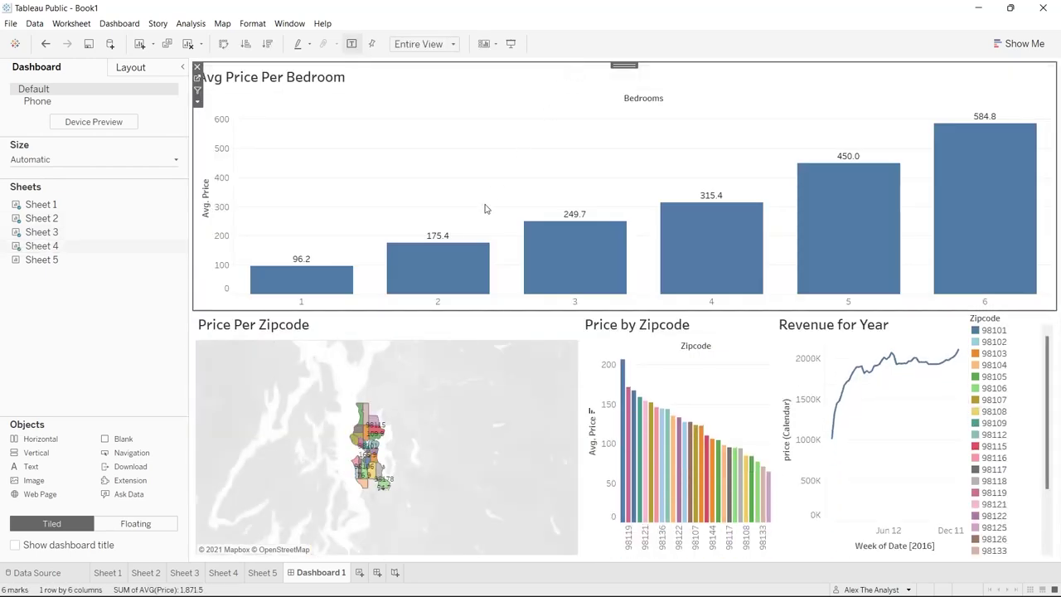
Step: Move the Zipcode legend beside the zipcode bars and shrink the map tile
mouse_move(946, 365)
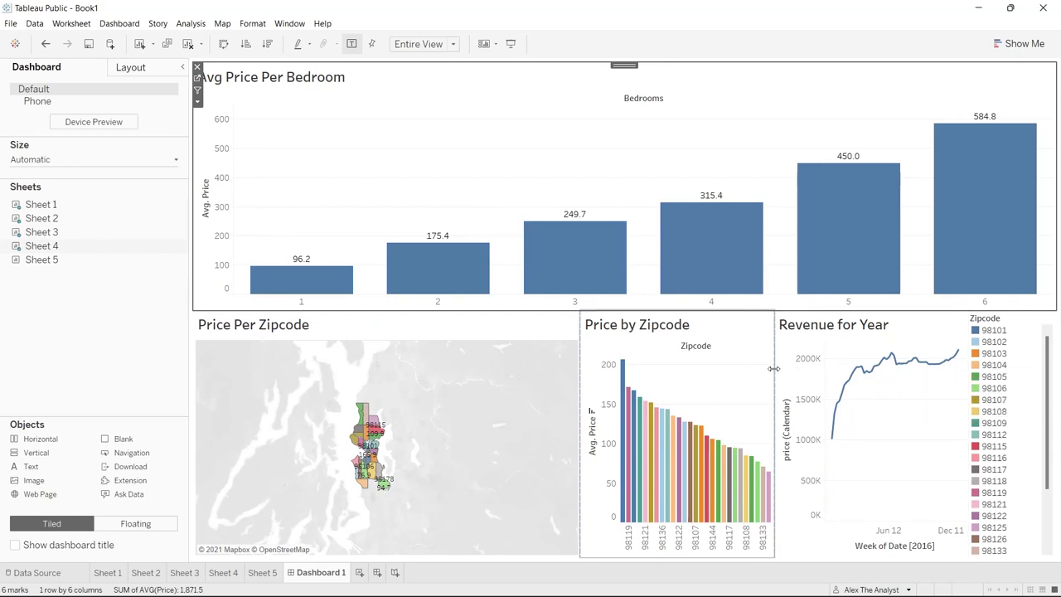
left_click(1010, 320)
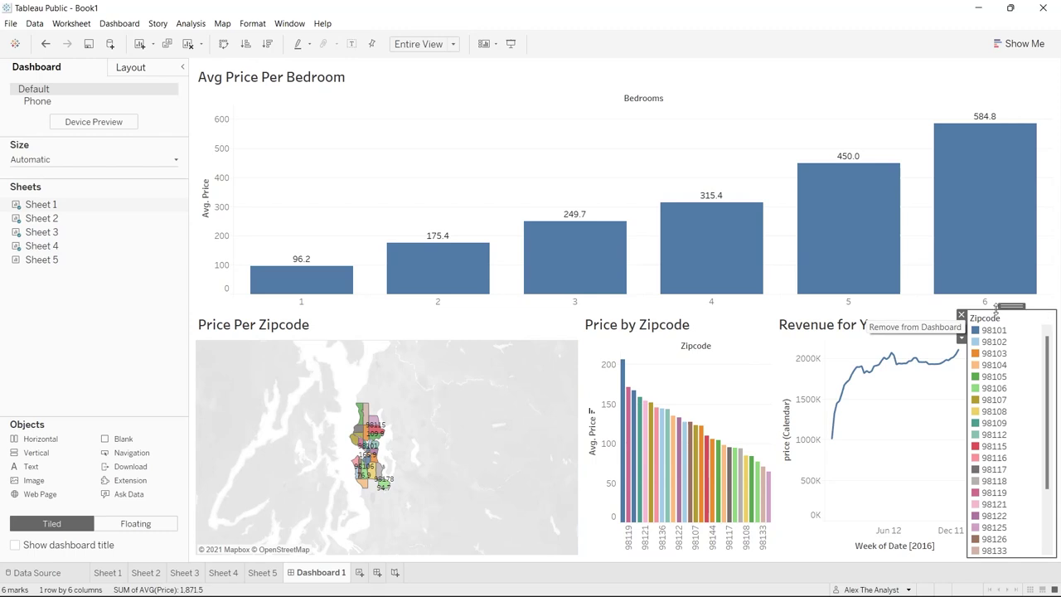
left_click(962, 315)
mouse_move(802, 335)
left_mouse_down()
mouse_move(732, 345)
mouse_move(742, 371)
left_mouse_up()
left_click_drag(625, 414, 349, 414)
left_click(319, 419)
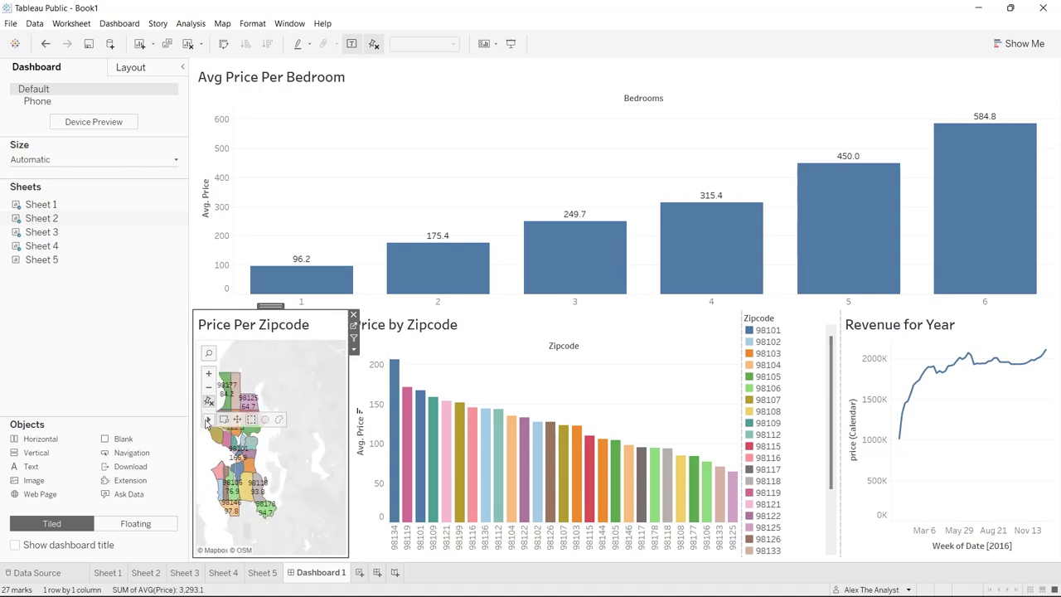
Step: Pan and zoom the Price Per Zipcode map, framing the Seattle zipcodes with area zoom
left_click_drag(282, 397, 314, 375)
left_click(208, 373)
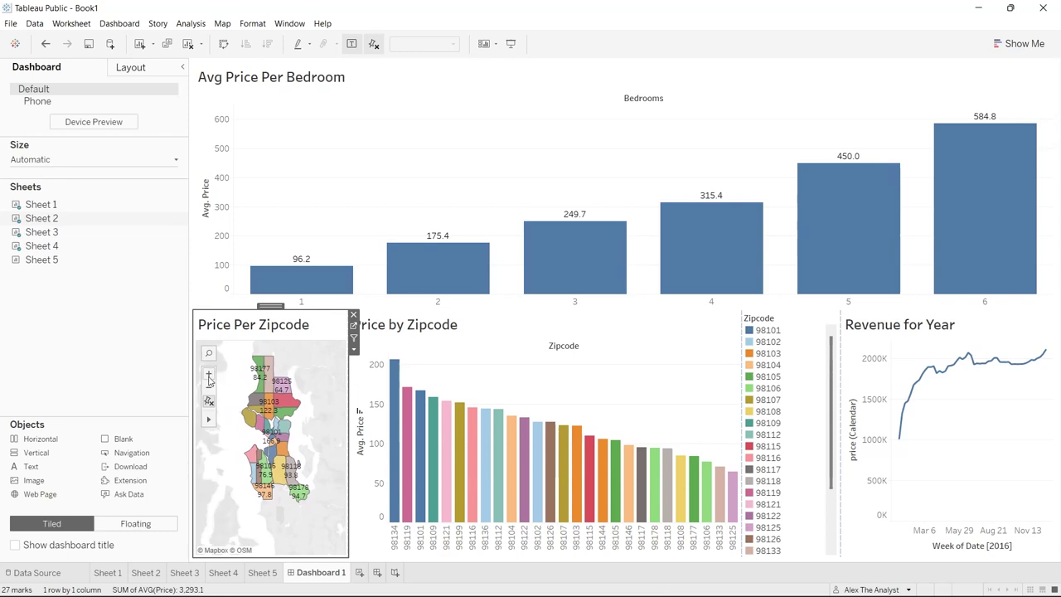
left_click_drag(317, 392, 311, 399)
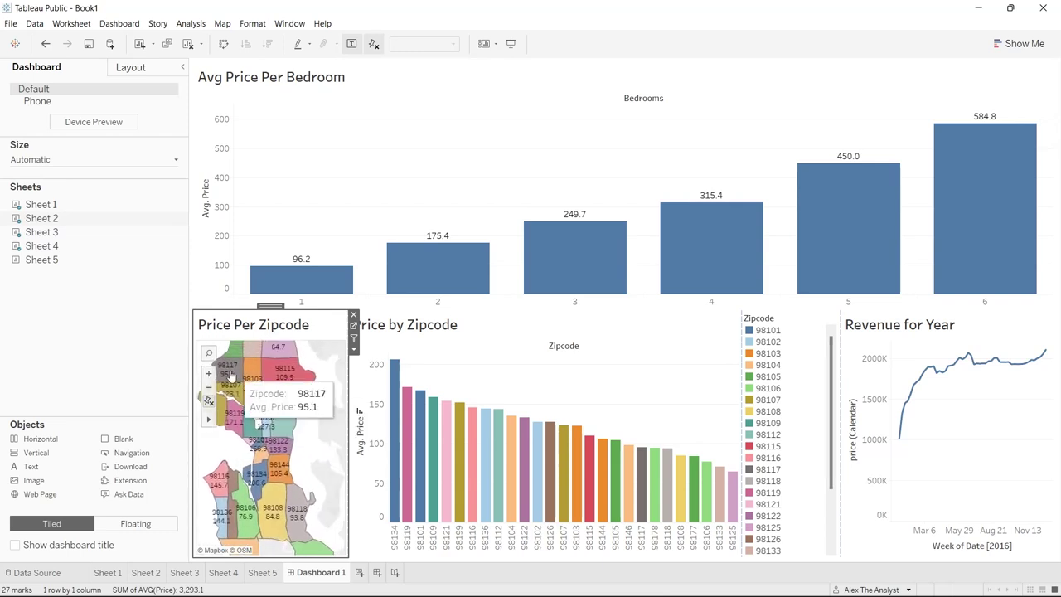
left_click(209, 387)
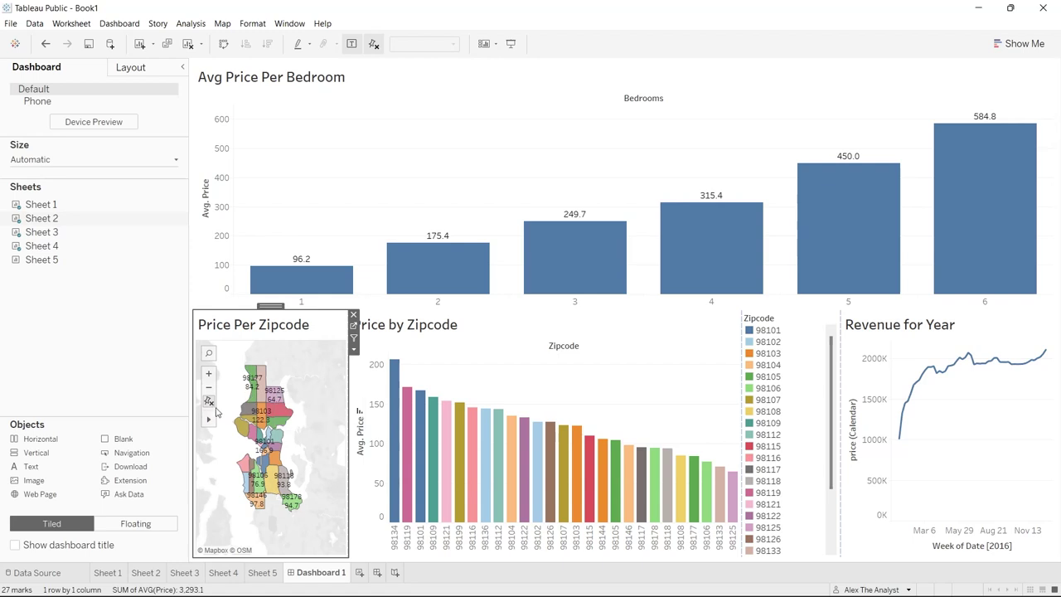
mouse_move(209, 420)
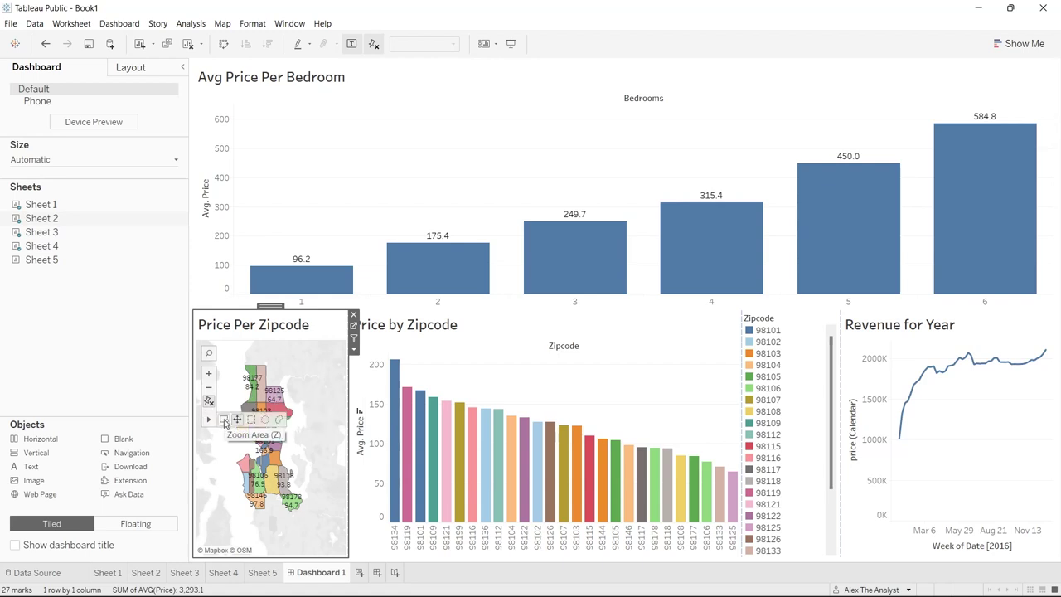
left_click(224, 420)
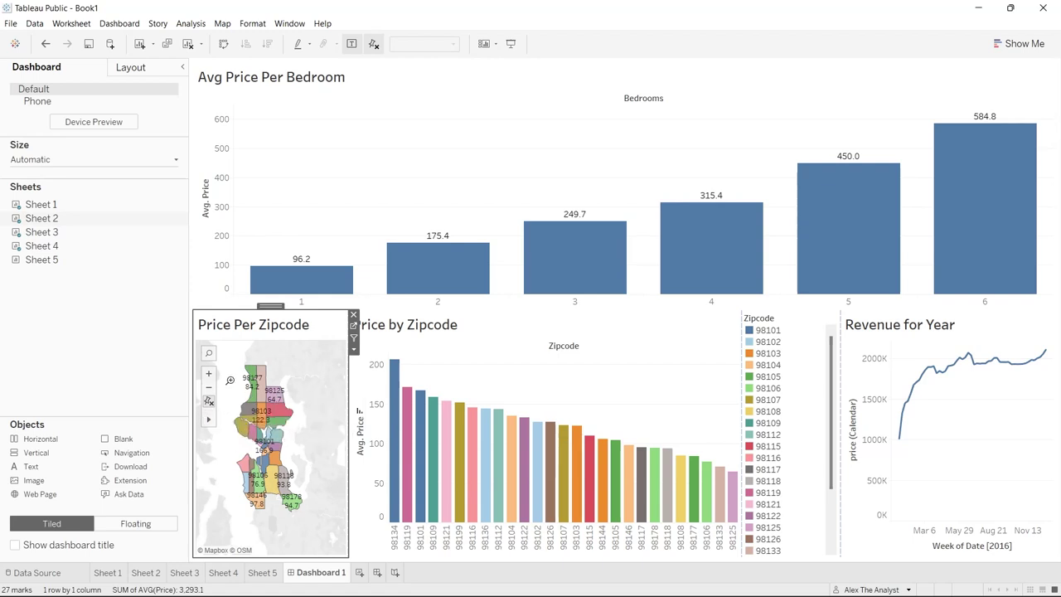
left_click_drag(224, 360, 313, 523)
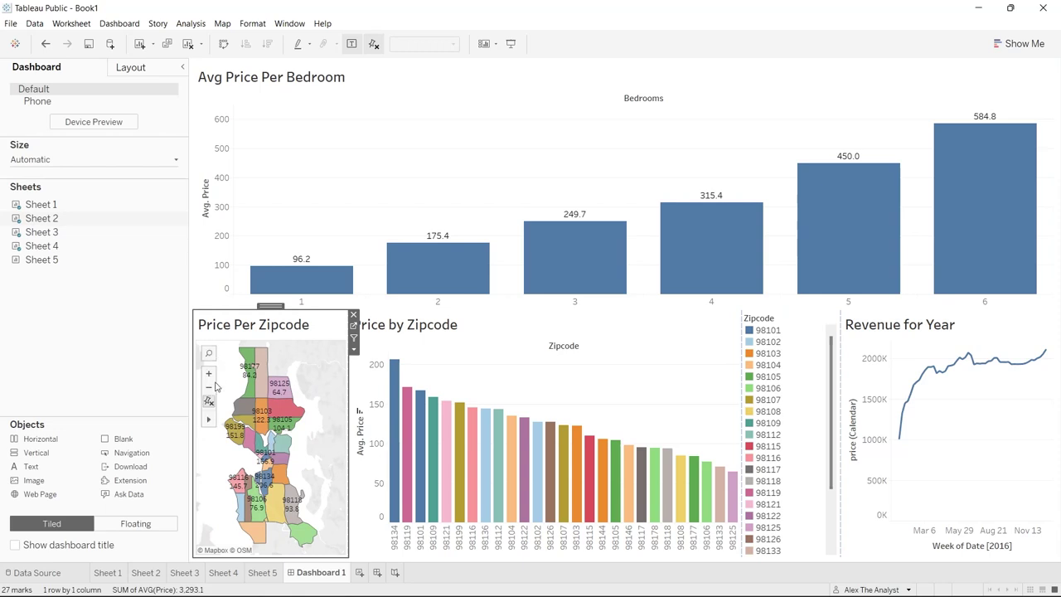
mouse_move(207, 421)
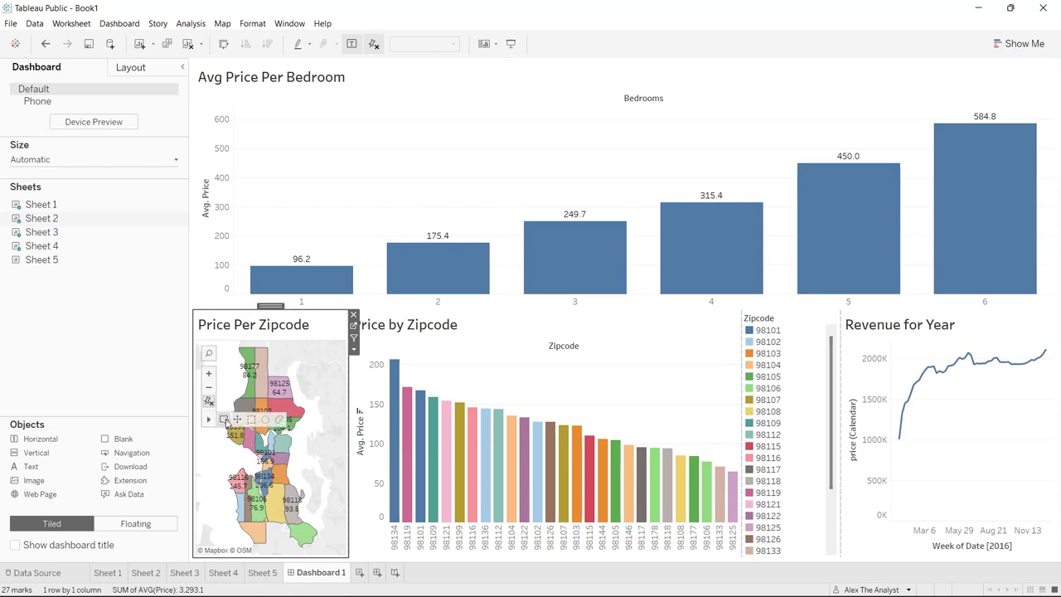
left_click(224, 420)
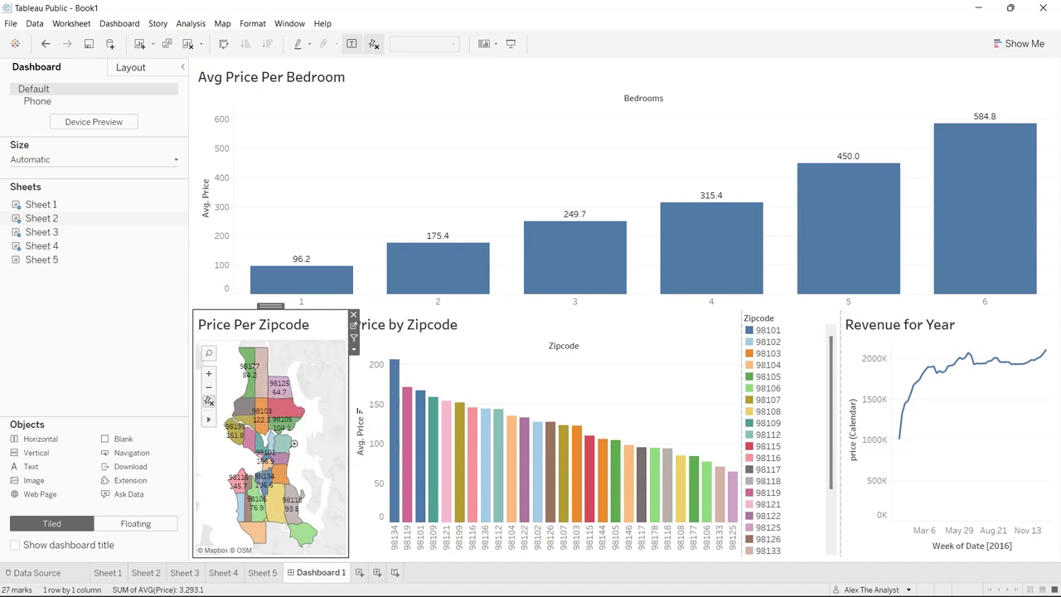
left_click(499, 323)
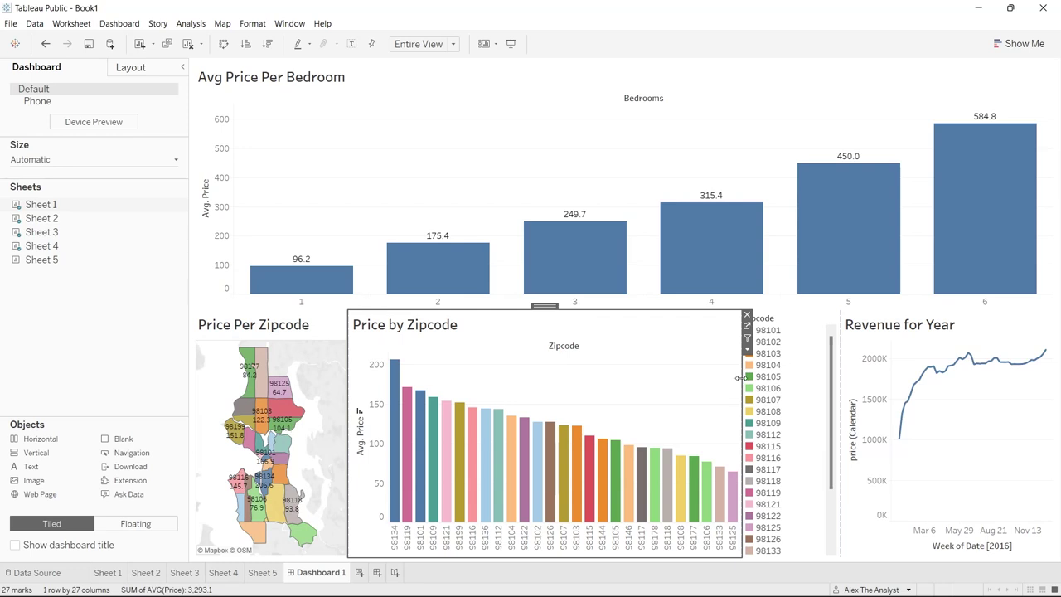
Step: Narrow the Price by Zipcode bars and legend, then highlight zipcode 98101 across the dashboard
left_click_drag(741, 378, 573, 386)
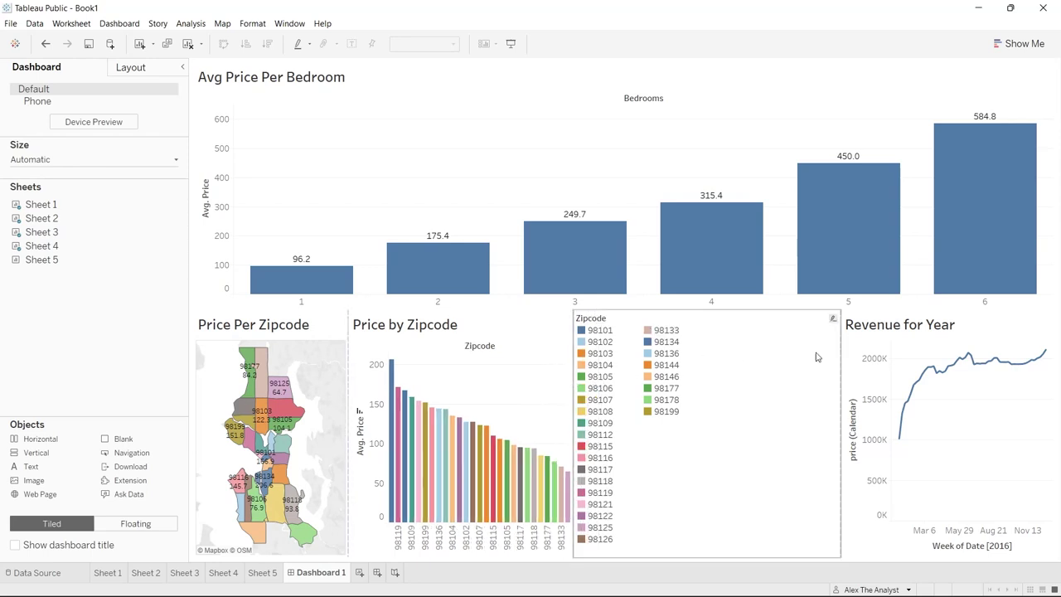
left_click_drag(840, 352, 631, 367)
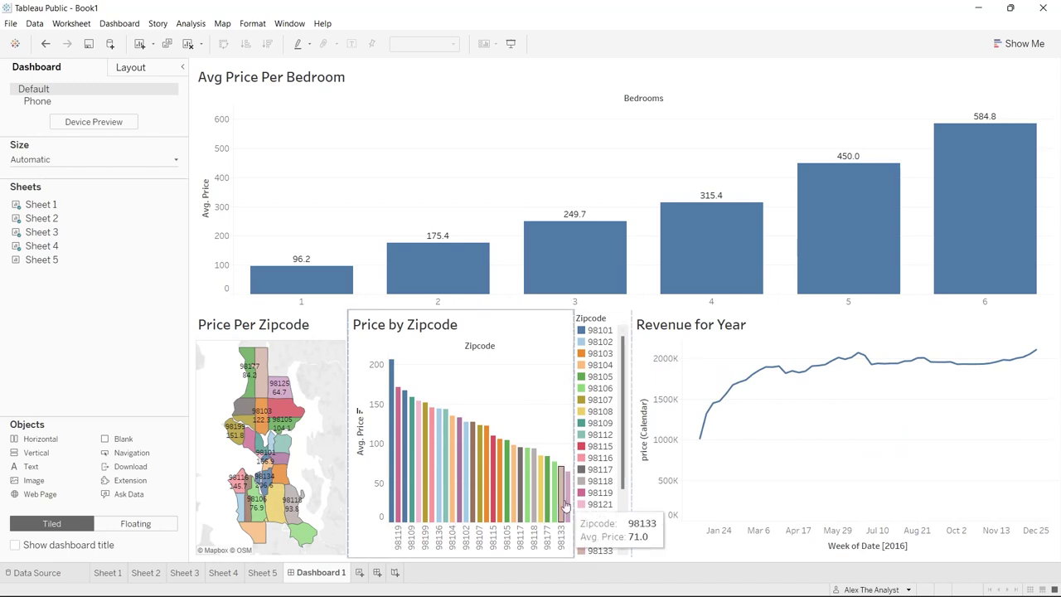
left_click(393, 379)
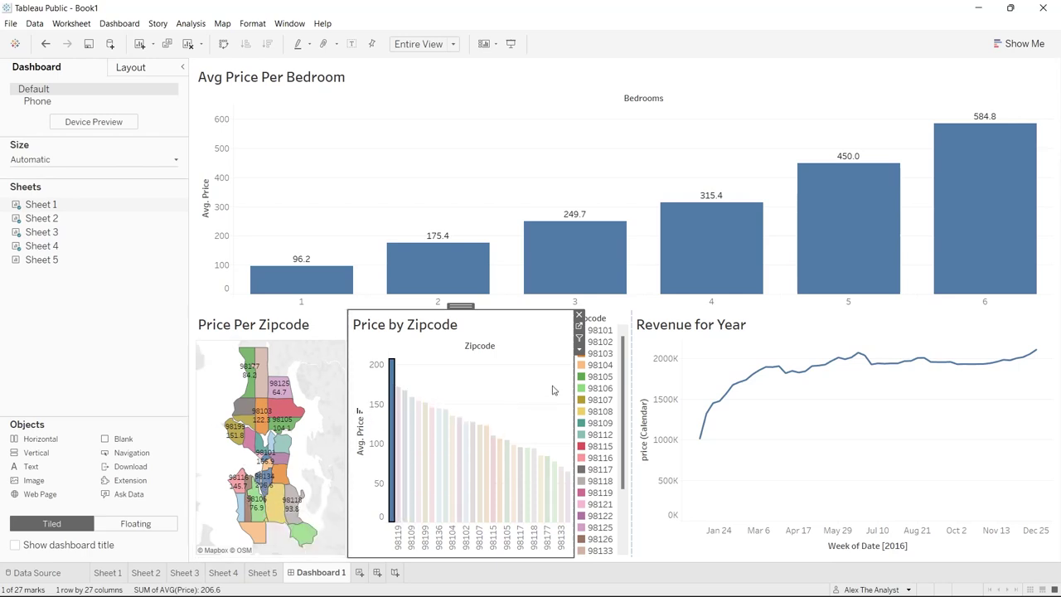
left_click(601, 330)
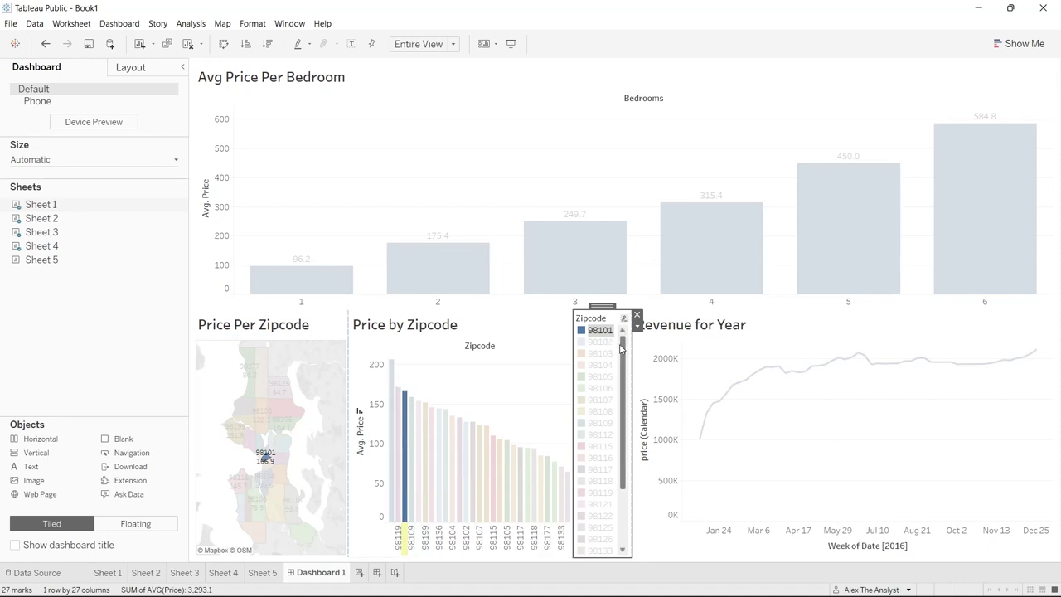
scroll(624, 348, "down", 3)
scroll(625, 336, "up", 3)
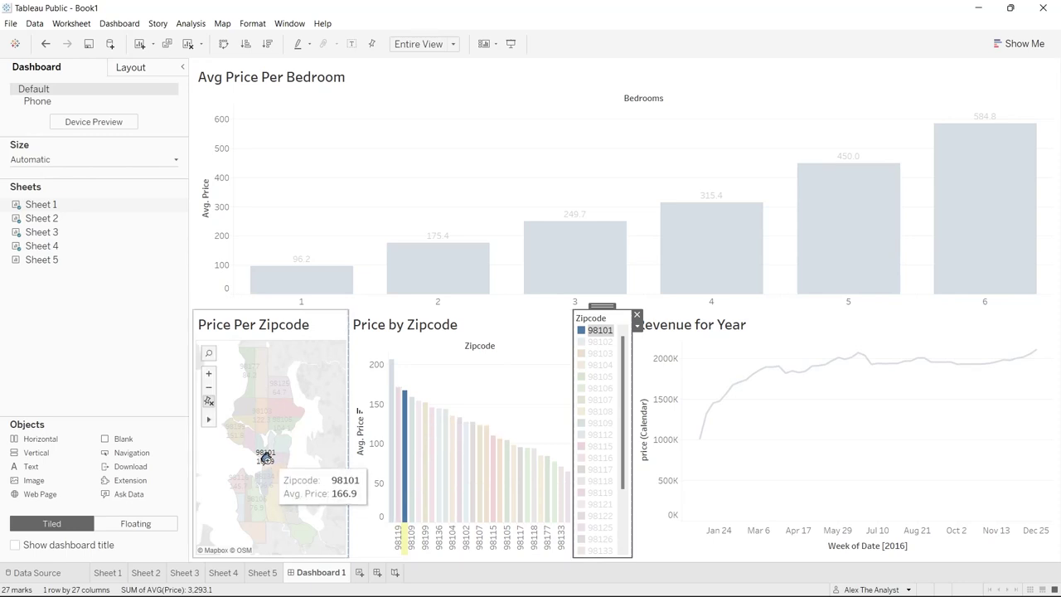
left_click_drag(264, 479, 266, 424)
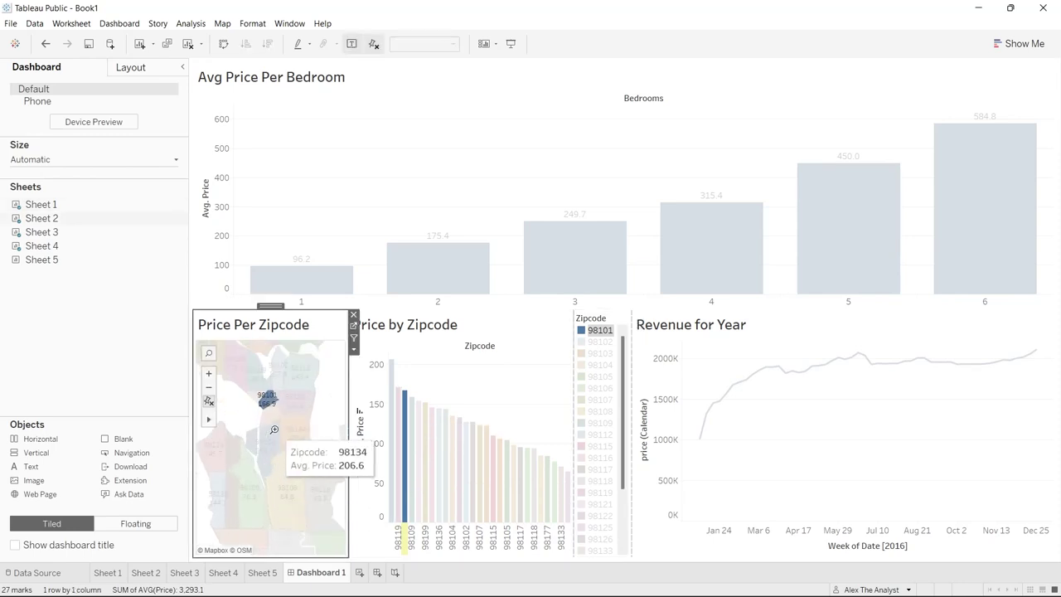
left_click(208, 399)
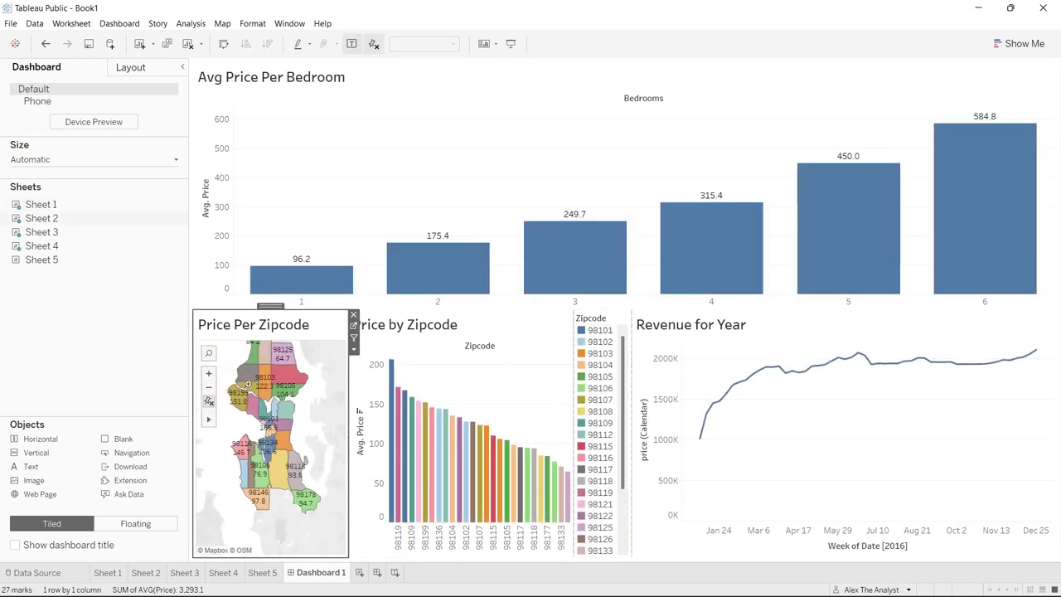
scroll(316, 394, "up", 3)
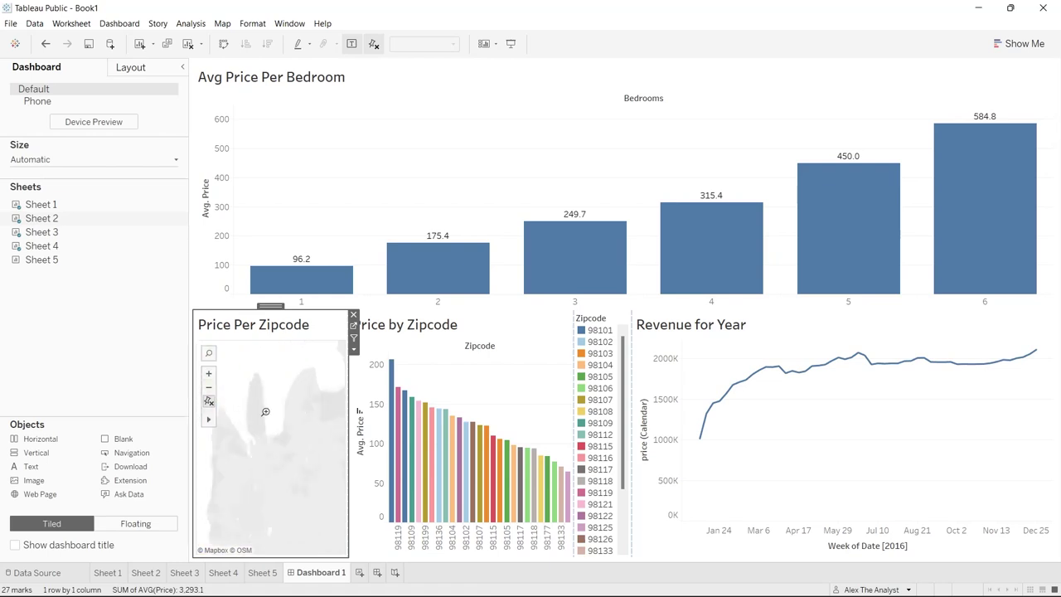
left_click(208, 396)
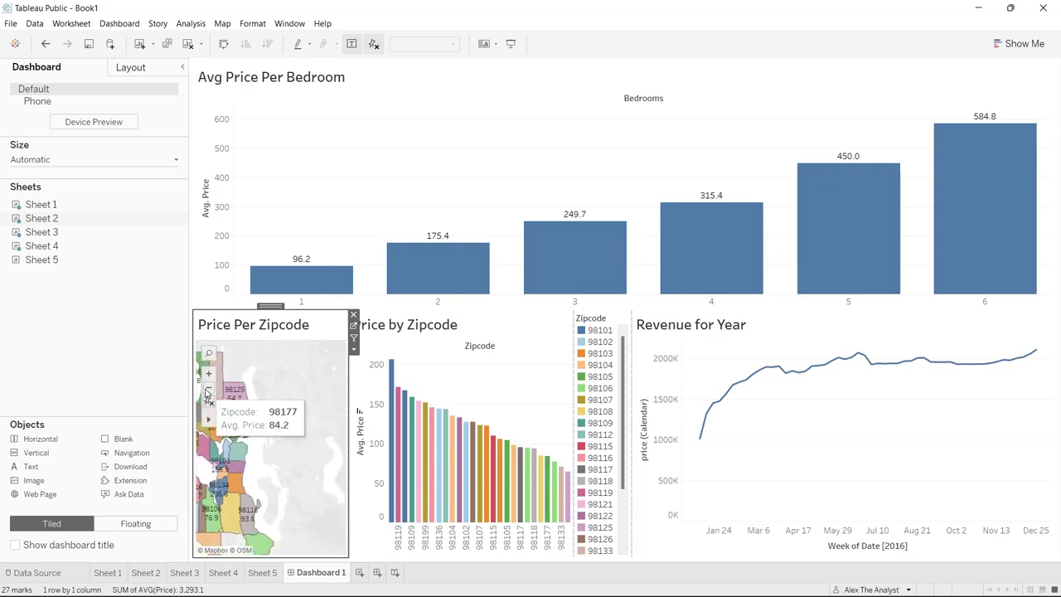
left_click_drag(221, 398, 276, 505)
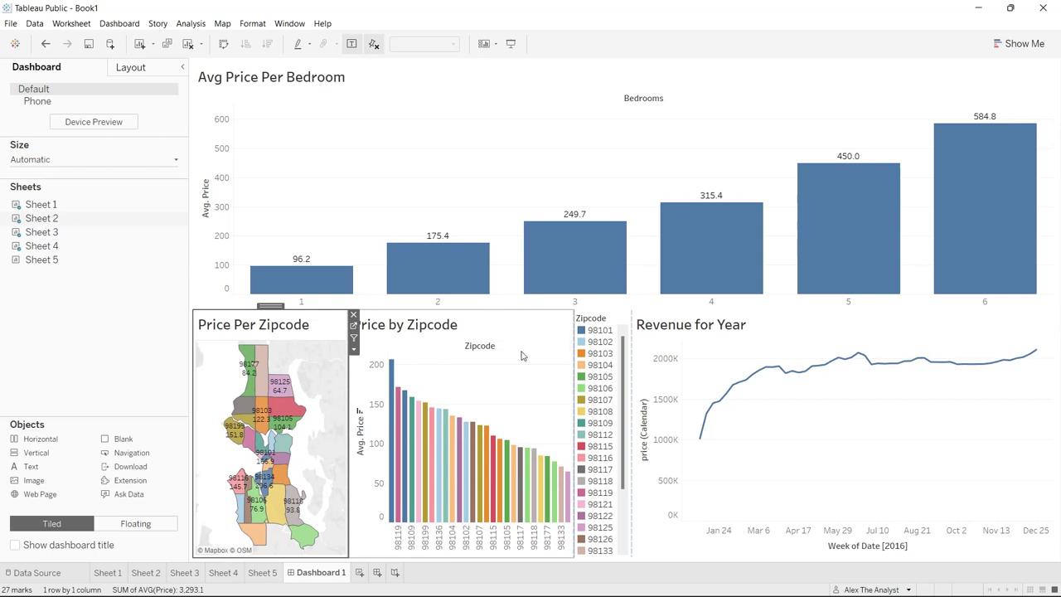
left_click(485, 327)
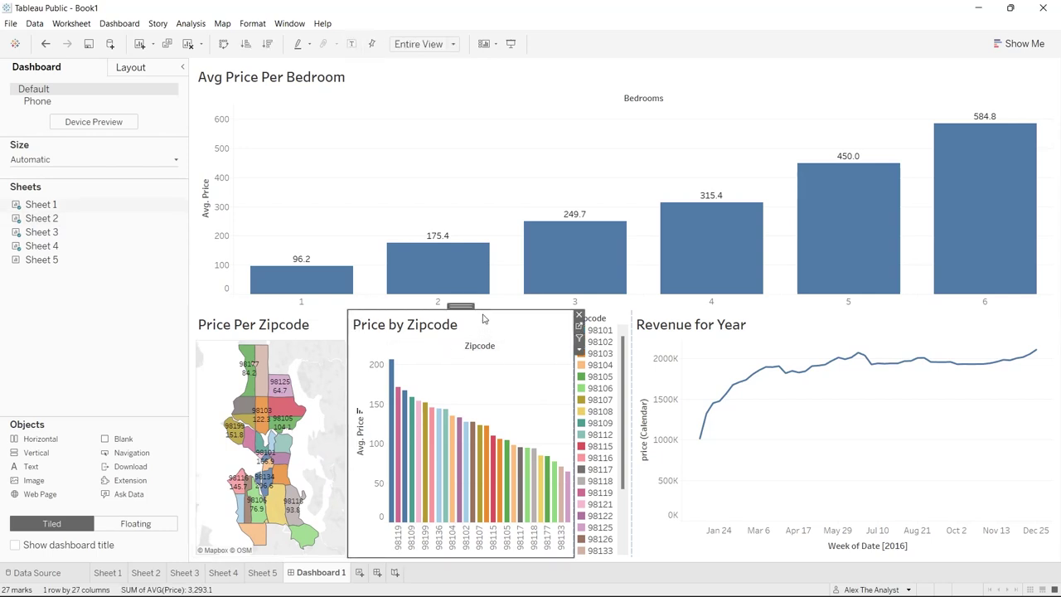
Step: Place Sheet 5's bedroom count table right of the price bars, show its caption, and adjust widths
left_click_drag(78, 262, 906, 179)
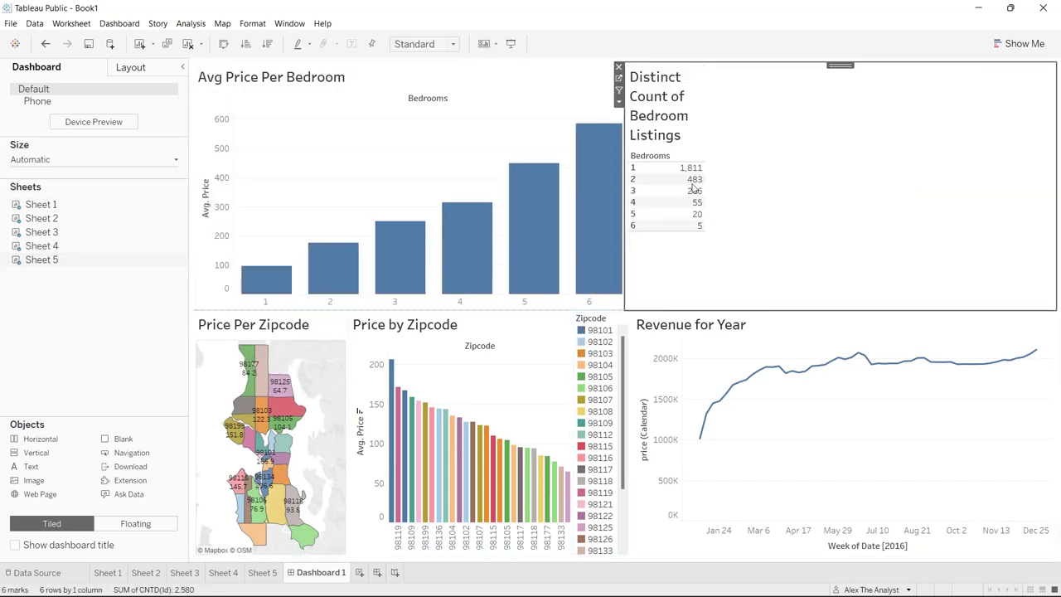
left_click_drag(621, 182, 872, 172)
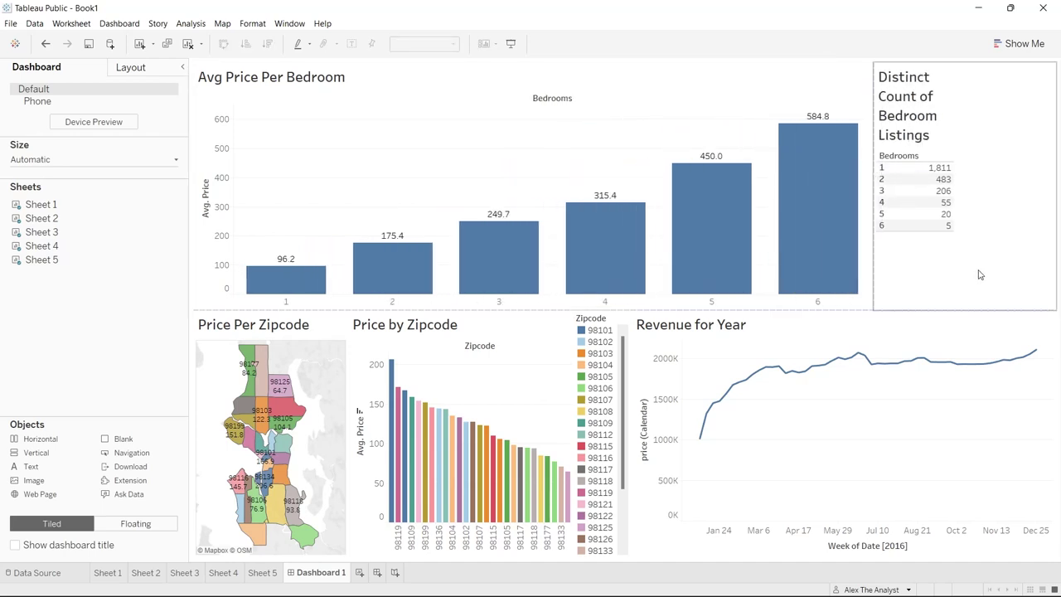
left_click(964, 109)
right_click(965, 109)
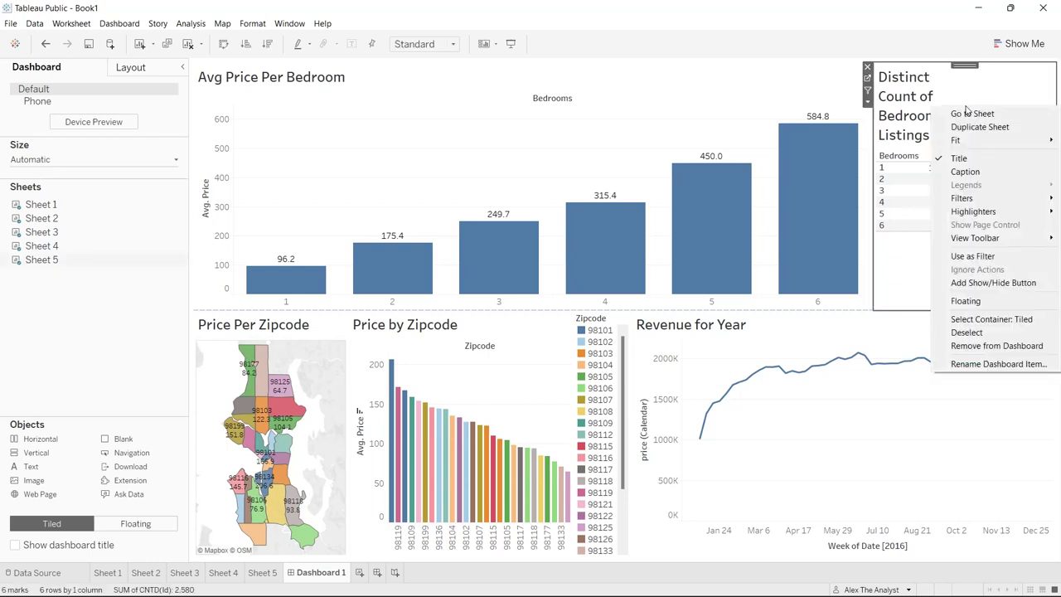
left_click(981, 175)
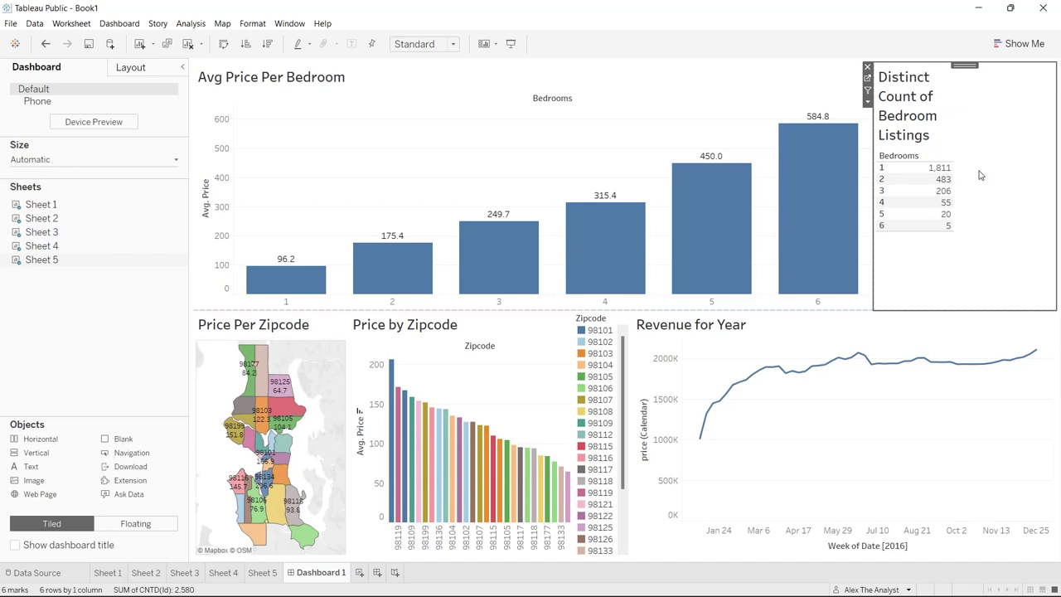
right_click(993, 115)
left_click(1004, 92)
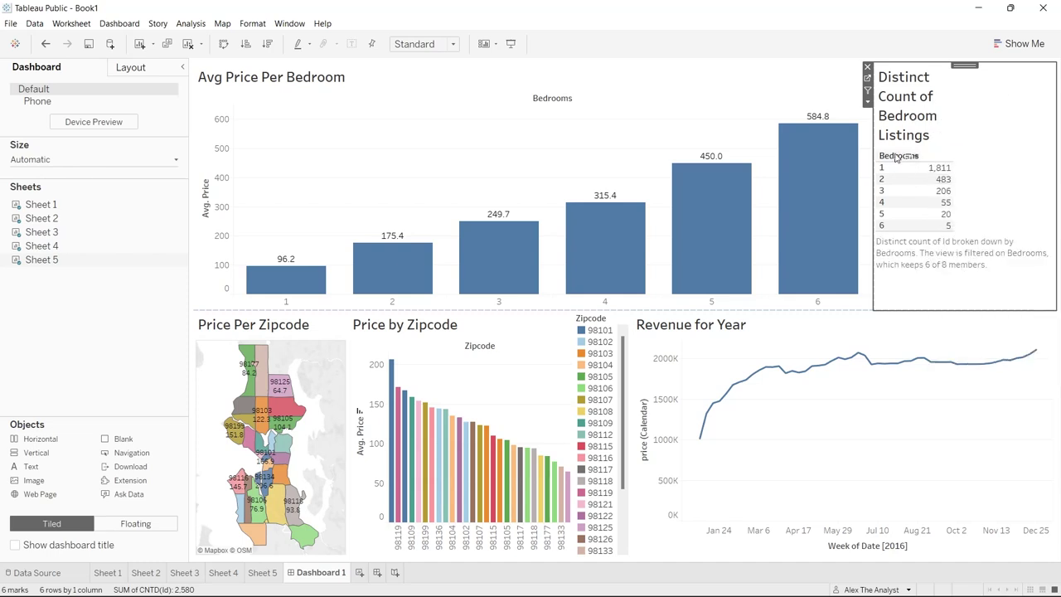
left_click_drag(873, 154, 900, 152)
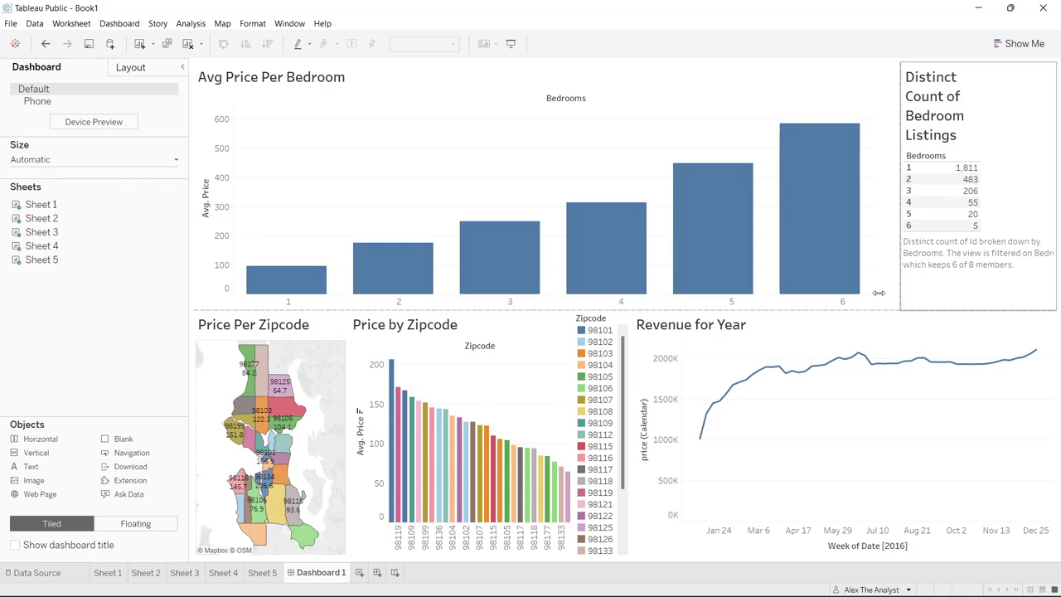
left_click(959, 193)
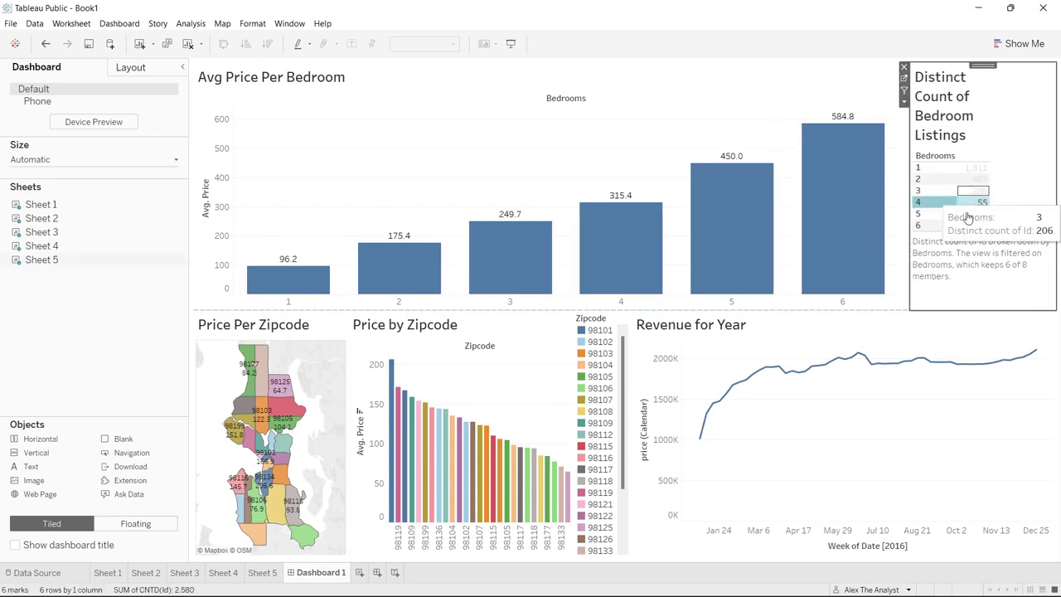
Step: Resize the Bedrooms table's count column and make its rows taller to fit the panel
left_click(1022, 196)
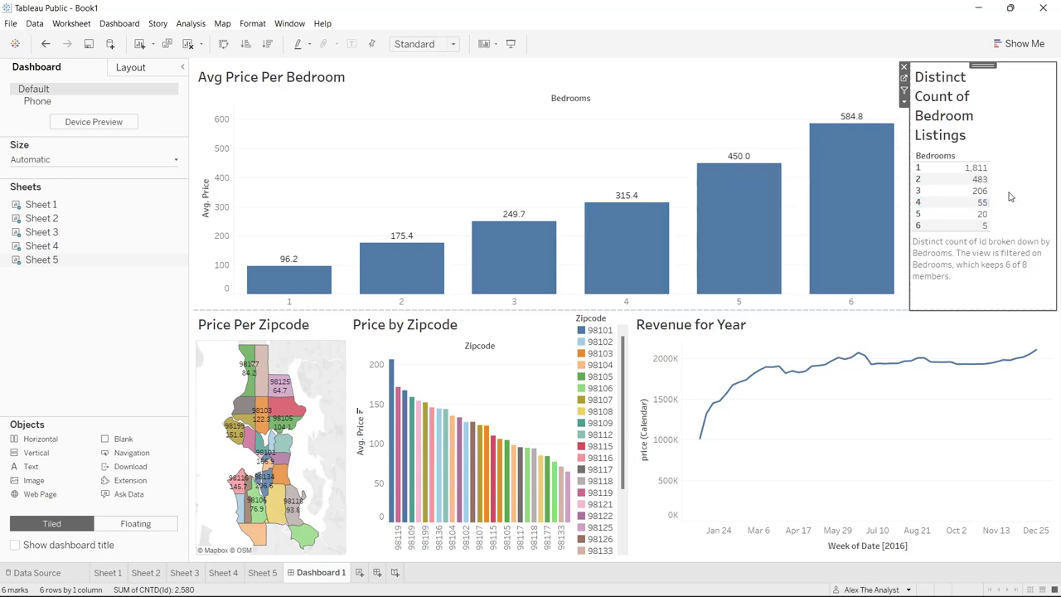
left_click_drag(992, 189, 1022, 187)
left_click_drag(979, 164, 976, 162)
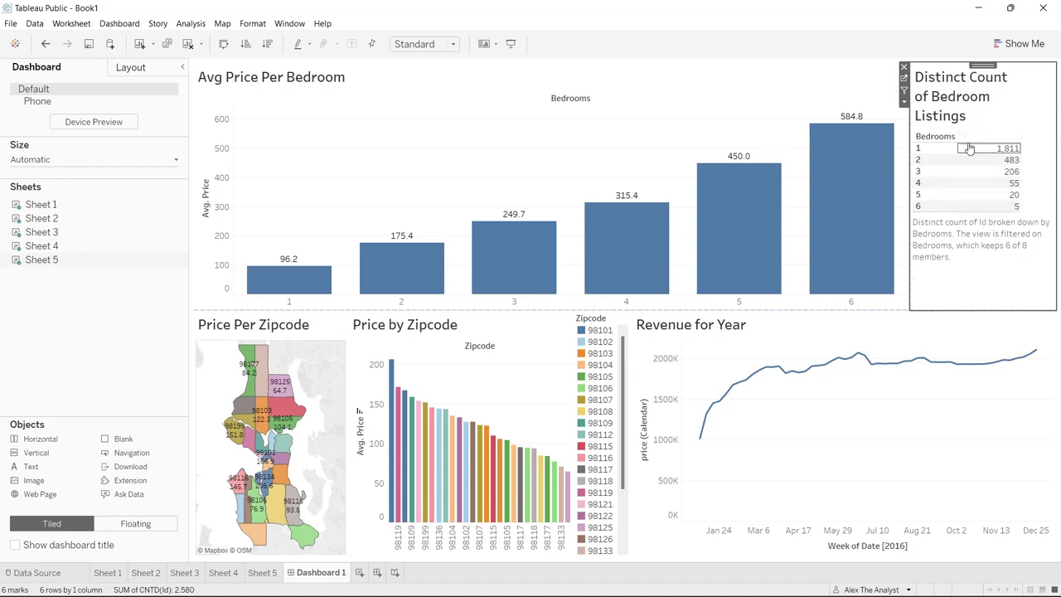
left_click(983, 206)
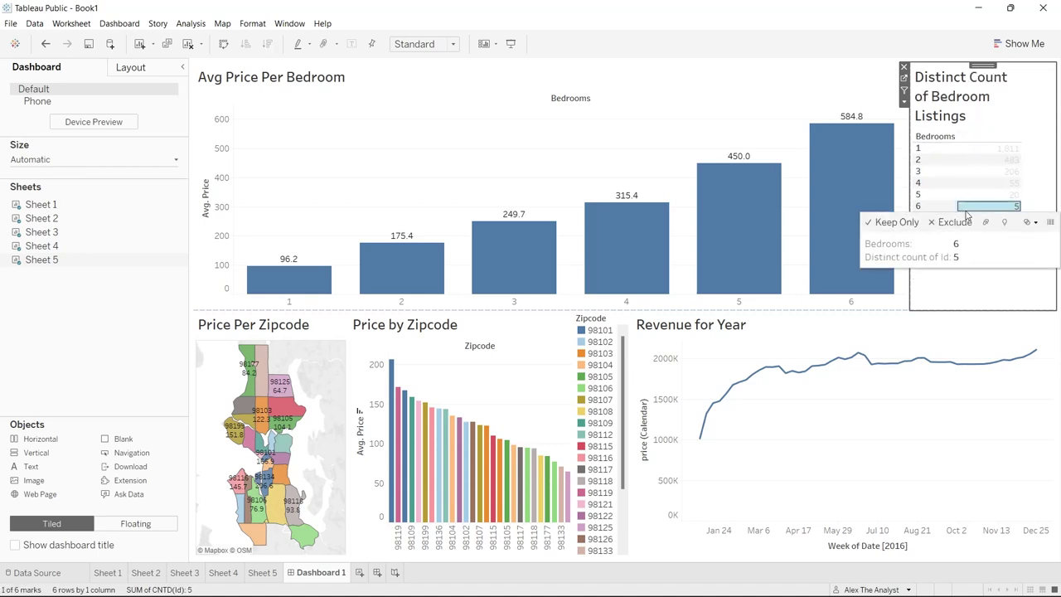
left_click(972, 295)
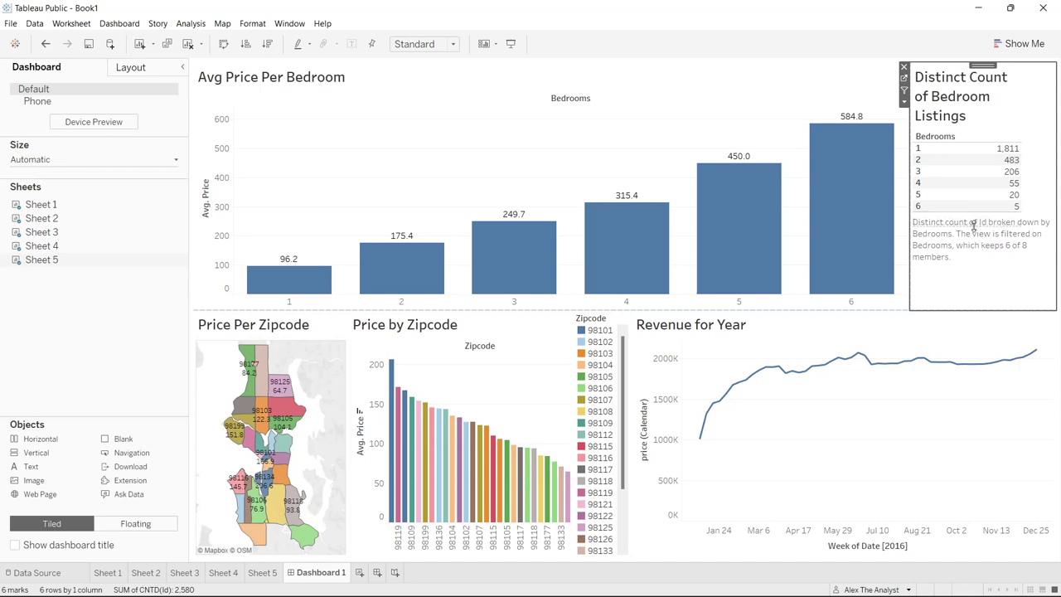
left_click_drag(974, 225, 974, 238)
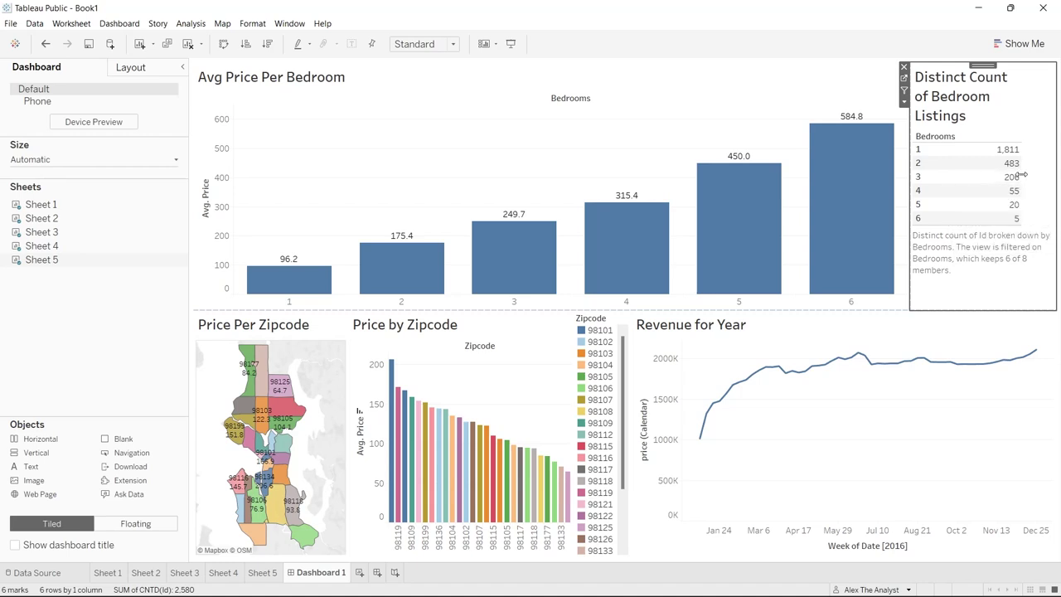
left_click_drag(1024, 174, 1000, 177)
left_click_drag(999, 177, 999, 176)
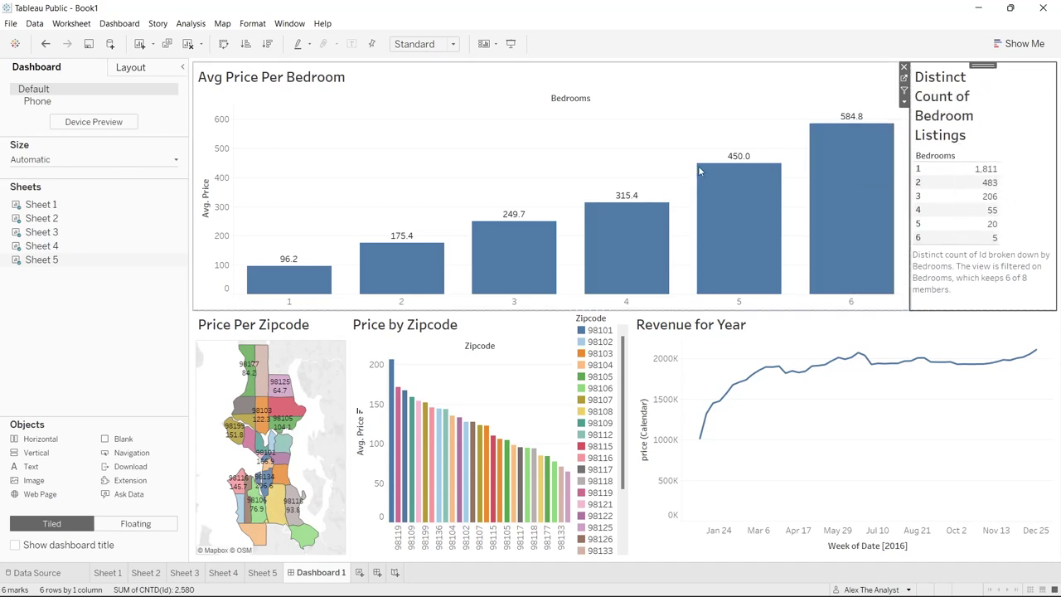
left_click(196, 330)
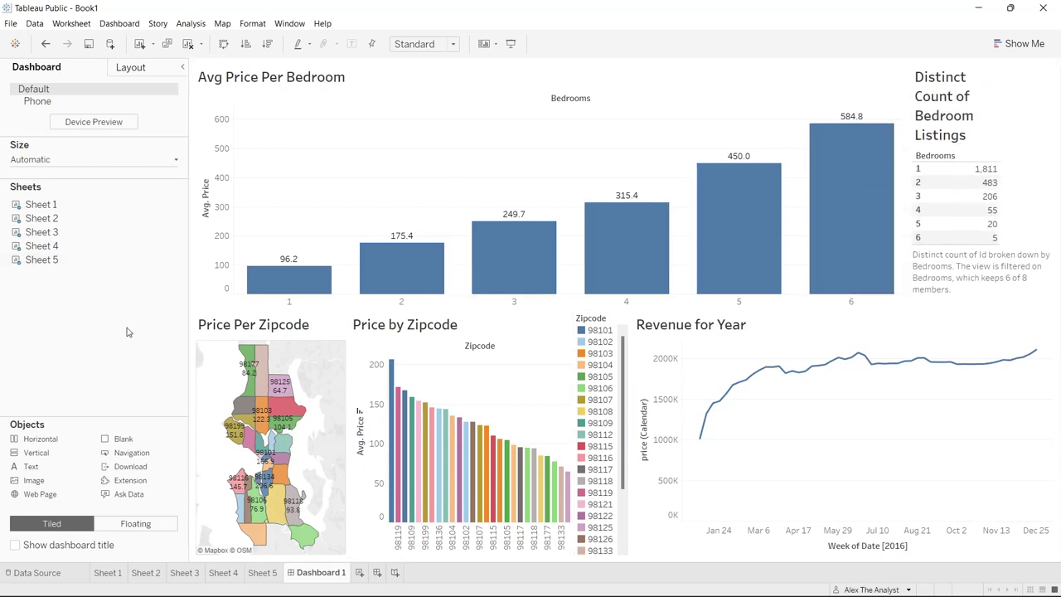
right_click(607, 322)
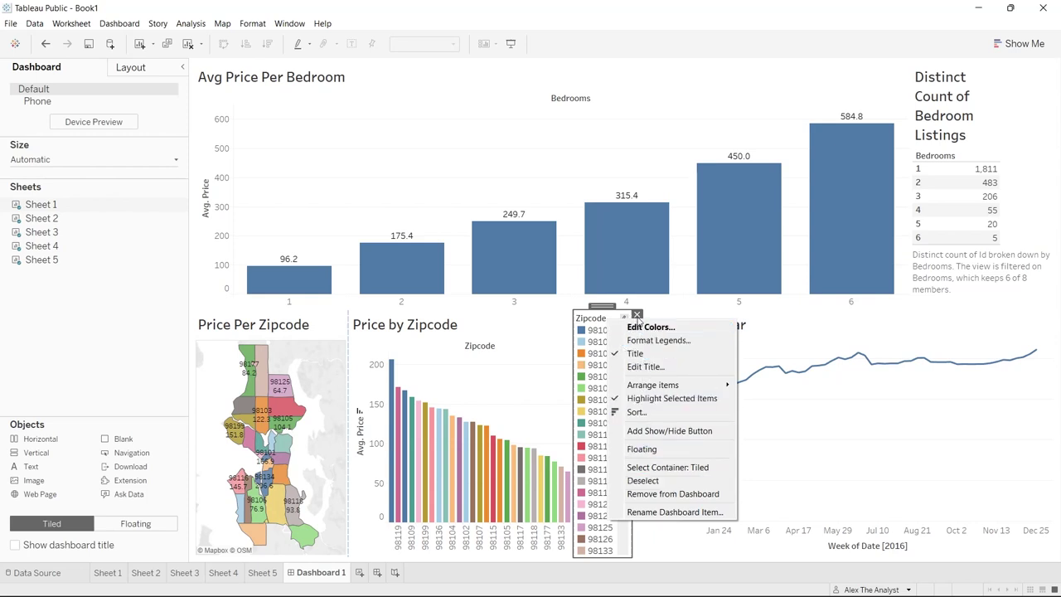
left_click(113, 330)
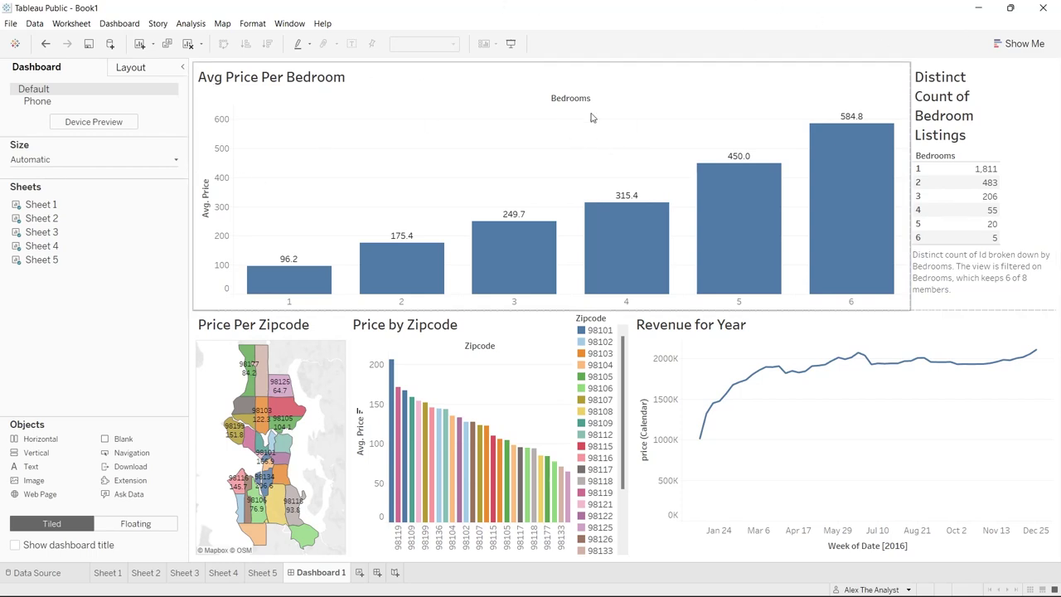
Step: Save the workbook to Tableau Public under the title 'AirBnB Full Project'
left_click(12, 25)
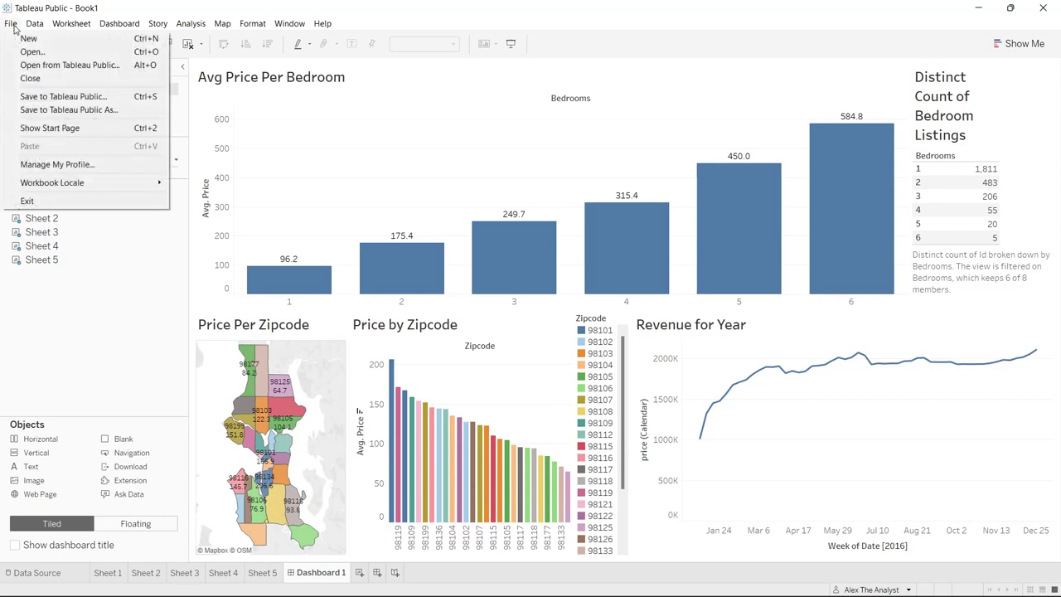
left_click(104, 110)
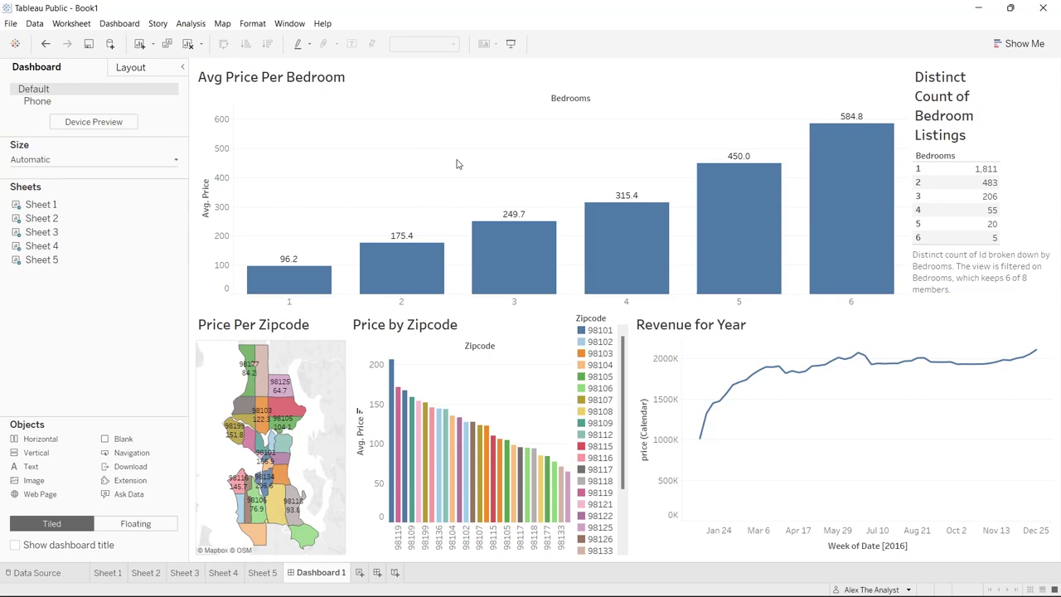
double_click(474, 315)
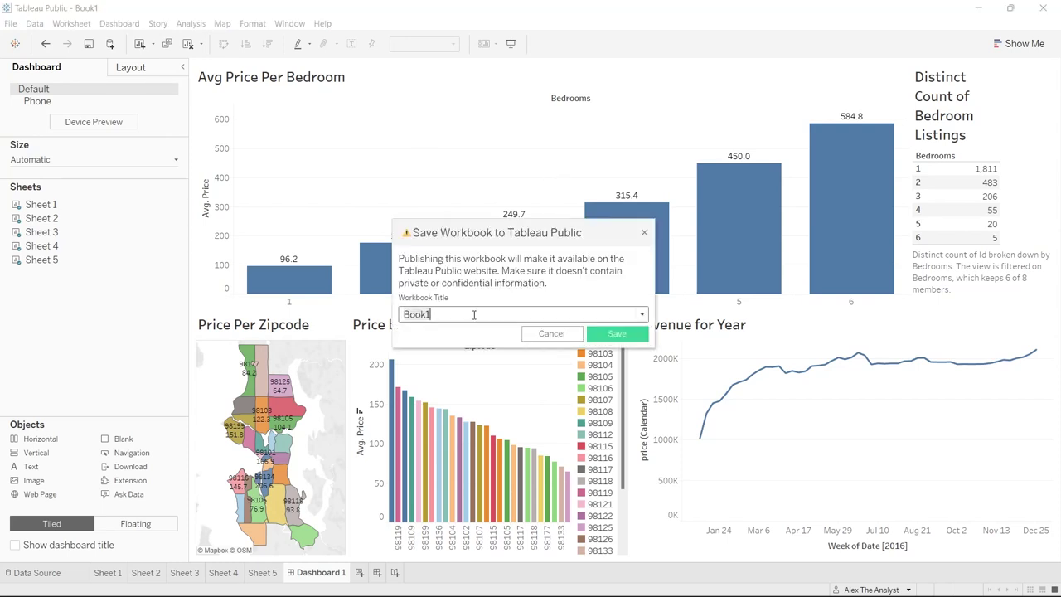
type("AirBnB")
key("BackSpace")
type("b")
key("BackSpace")
type("B Full Project")
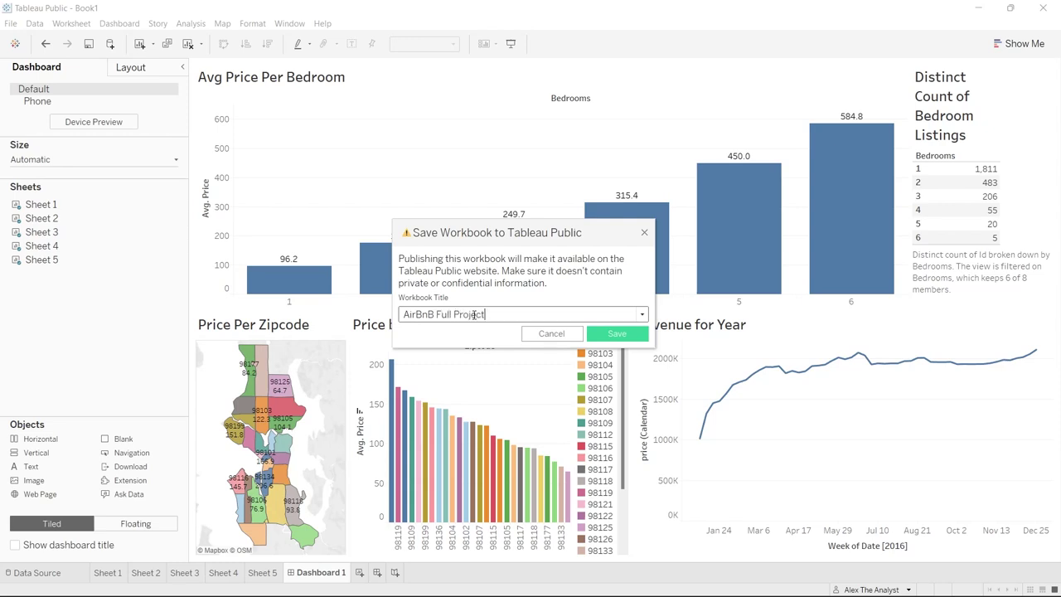
left_click(614, 336)
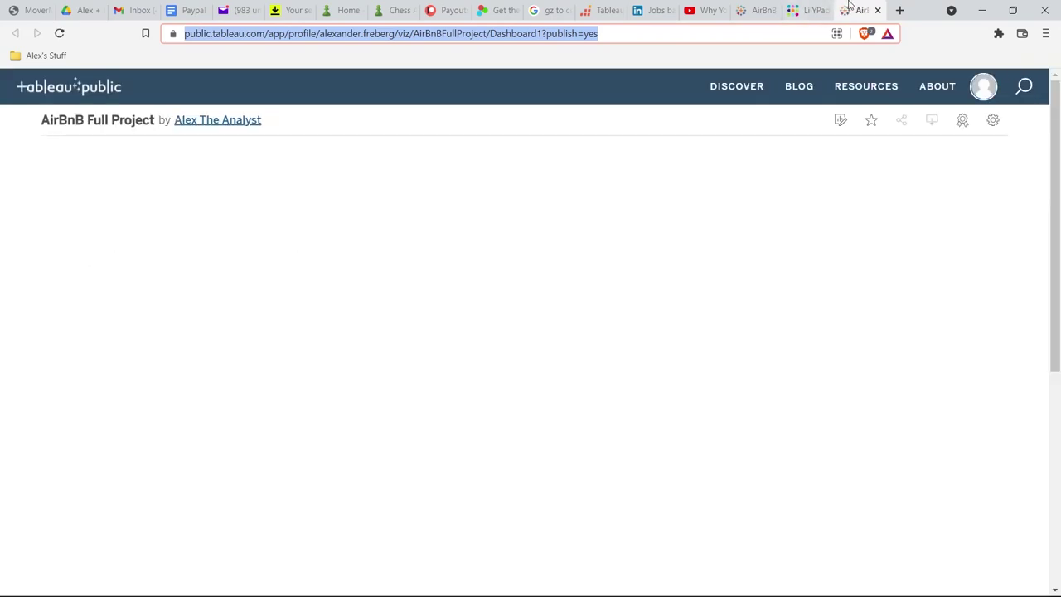
Step: Move the published AirBnB Full Project page into its own browser window
left_click_drag(858, 10, 834, 70)
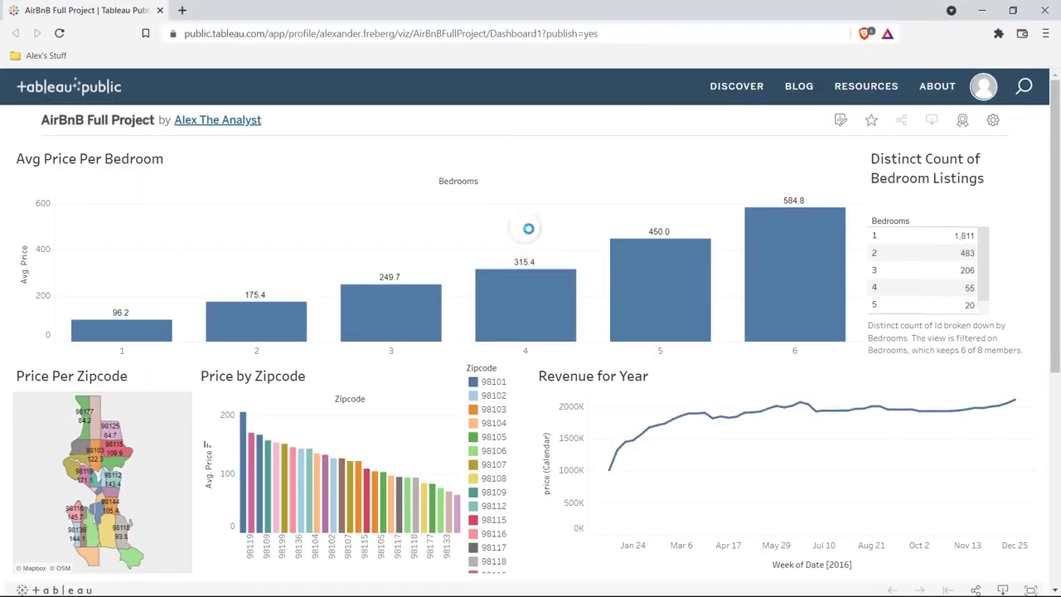